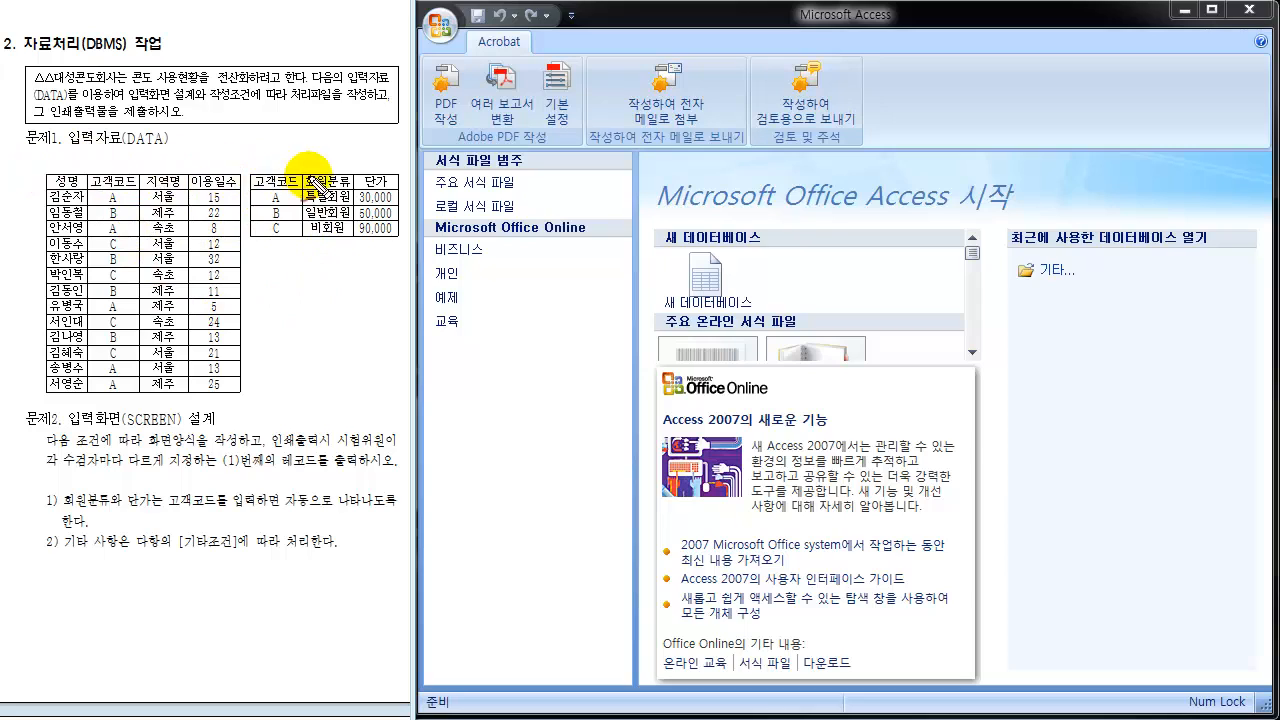
pyautogui.moveTo(43, 153)
pyautogui.mouseDown()
pyautogui.moveTo(67, 153)
pyautogui.moveTo(60, 173)
pyautogui.moveTo(78, 168)
pyautogui.mouseUp()
pyautogui.moveTo(70, 168); pyautogui.dragTo(87, 164)
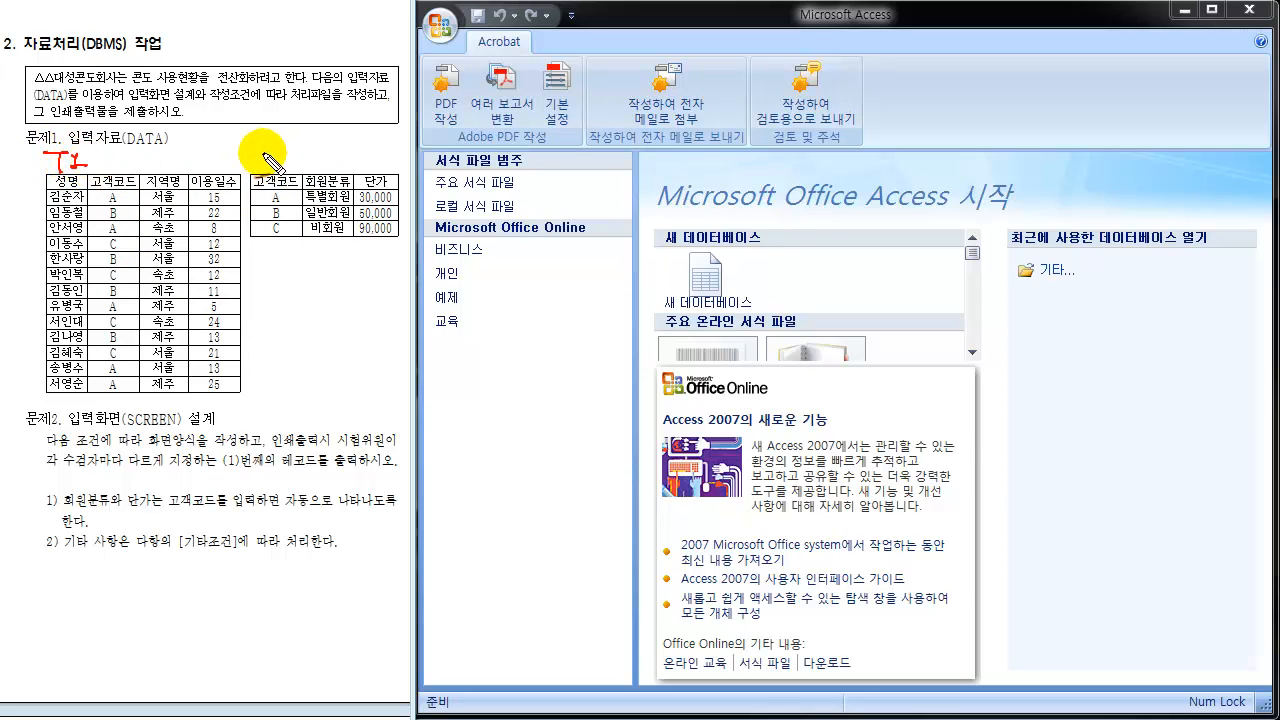
pyautogui.moveTo(247, 151)
pyautogui.mouseDown()
pyautogui.moveTo(272, 151)
pyautogui.moveTo(258, 172)
pyautogui.moveTo(290, 167)
pyautogui.mouseUp()
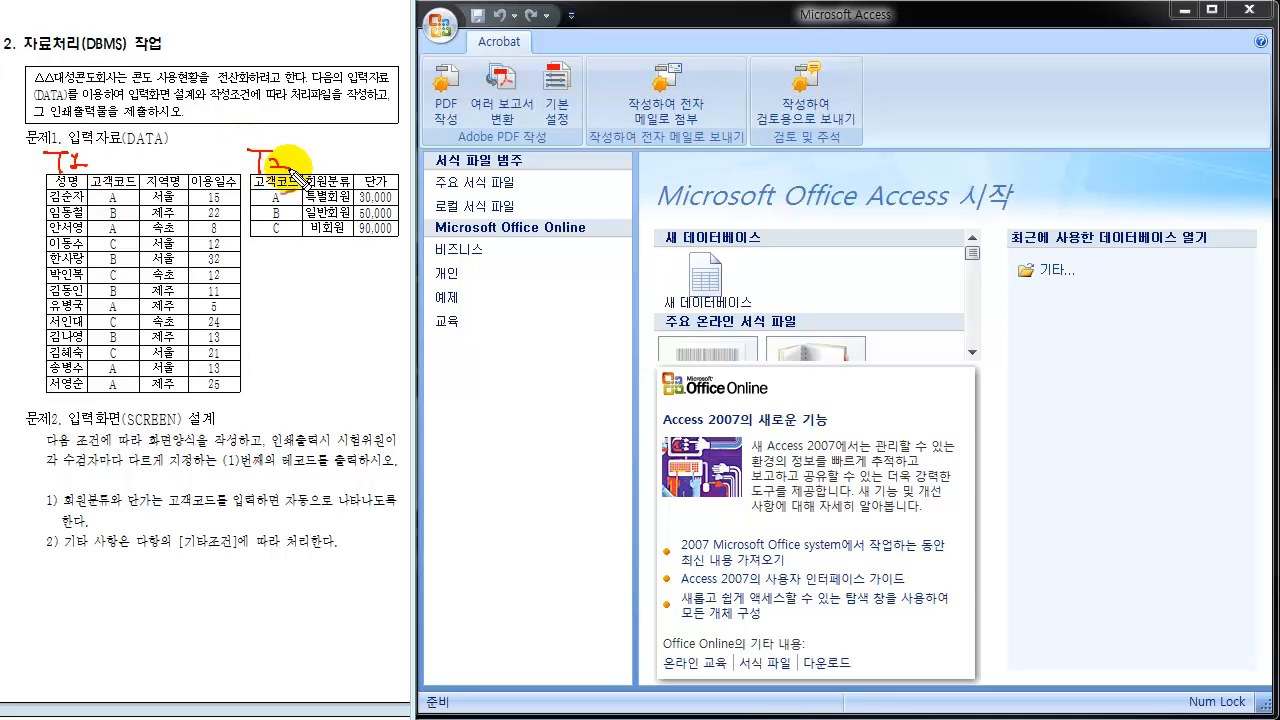
pyautogui.moveTo(19, 153)
pyautogui.mouseDown()
pyautogui.moveTo(25, 163)
pyautogui.moveTo(38, 152)
pyautogui.mouseUp()
pyautogui.moveTo(290, 148)
pyautogui.mouseDown()
pyautogui.moveTo(296, 157)
pyautogui.moveTo(308, 141)
pyautogui.mouseUp()
pyautogui.moveTo(293, 278)
pyautogui.mouseDown()
pyautogui.moveTo(236, 424)
pyautogui.moveTo(134, 443)
pyautogui.moveTo(208, 515)
pyautogui.moveTo(200, 636)
pyautogui.moveTo(194, 626)
pyautogui.moveTo(229, 603)
pyautogui.moveTo(272, 618)
pyautogui.moveTo(251, 608)
pyautogui.moveTo(305, 605)
pyautogui.mouseUp()
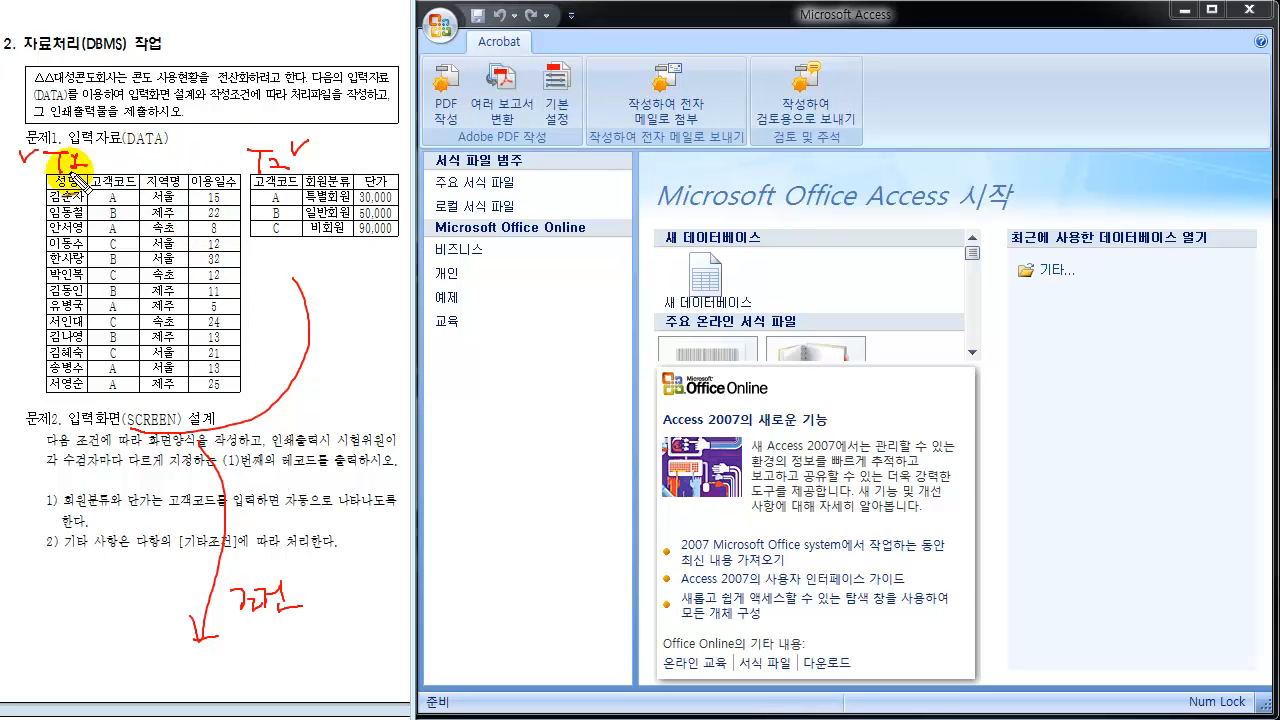
pyautogui.moveTo(55, 177); pyautogui.dragTo(28, 163)
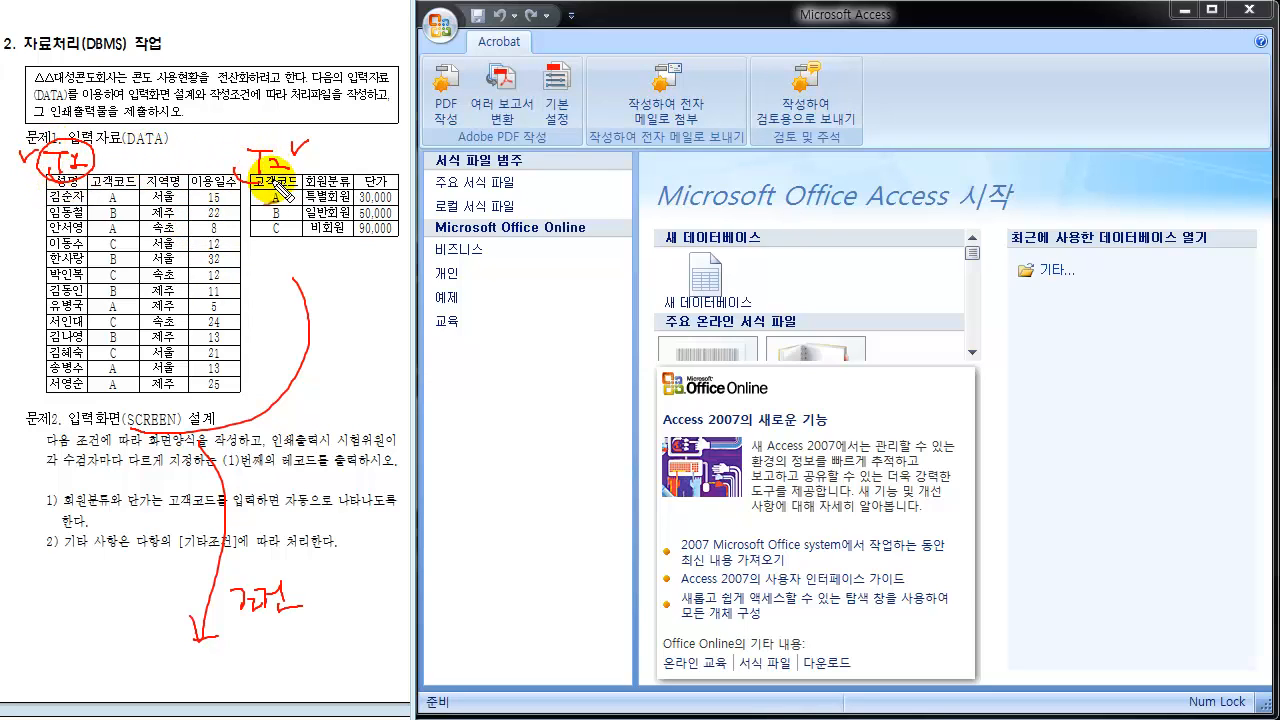
pyautogui.moveTo(275, 180)
pyautogui.mouseDown()
pyautogui.moveTo(228, 152)
pyautogui.moveTo(250, 175)
pyautogui.mouseUp()
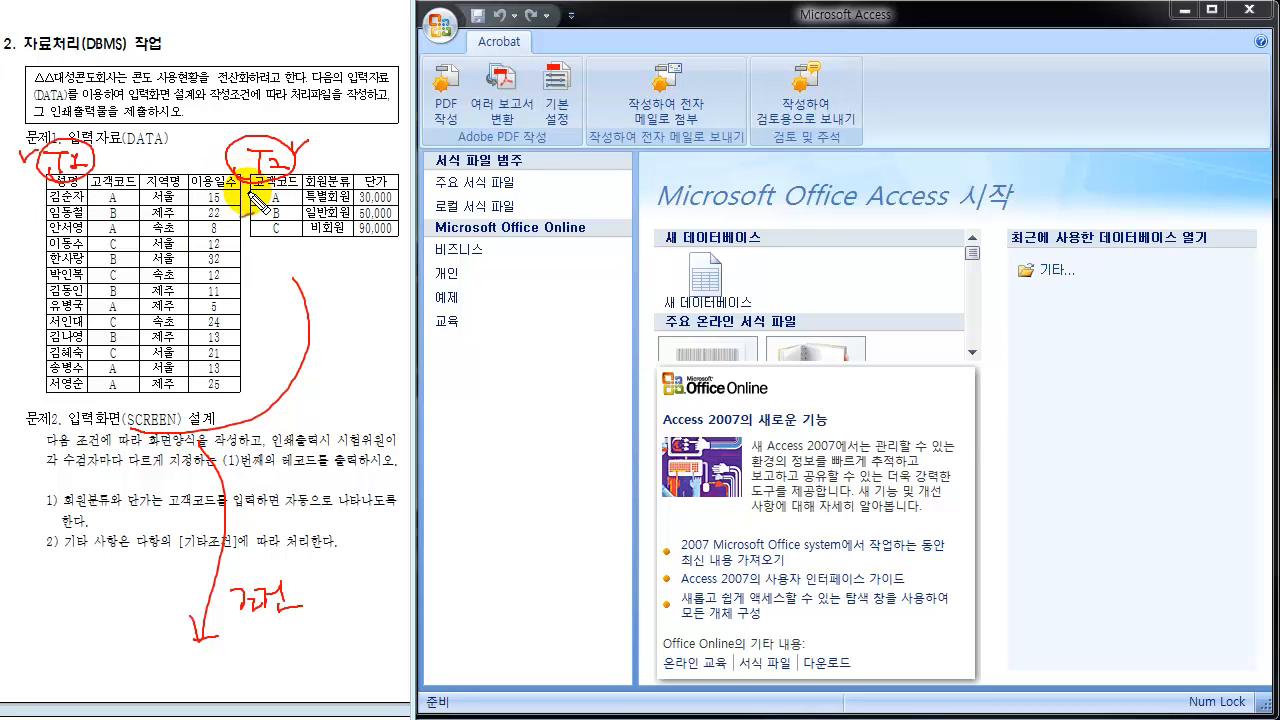
pyautogui.moveTo(355, 148)
pyautogui.mouseDown()
pyautogui.moveTo(398, 124)
pyautogui.moveTo(455, 118)
pyautogui.moveTo(452, 143)
pyautogui.mouseUp()
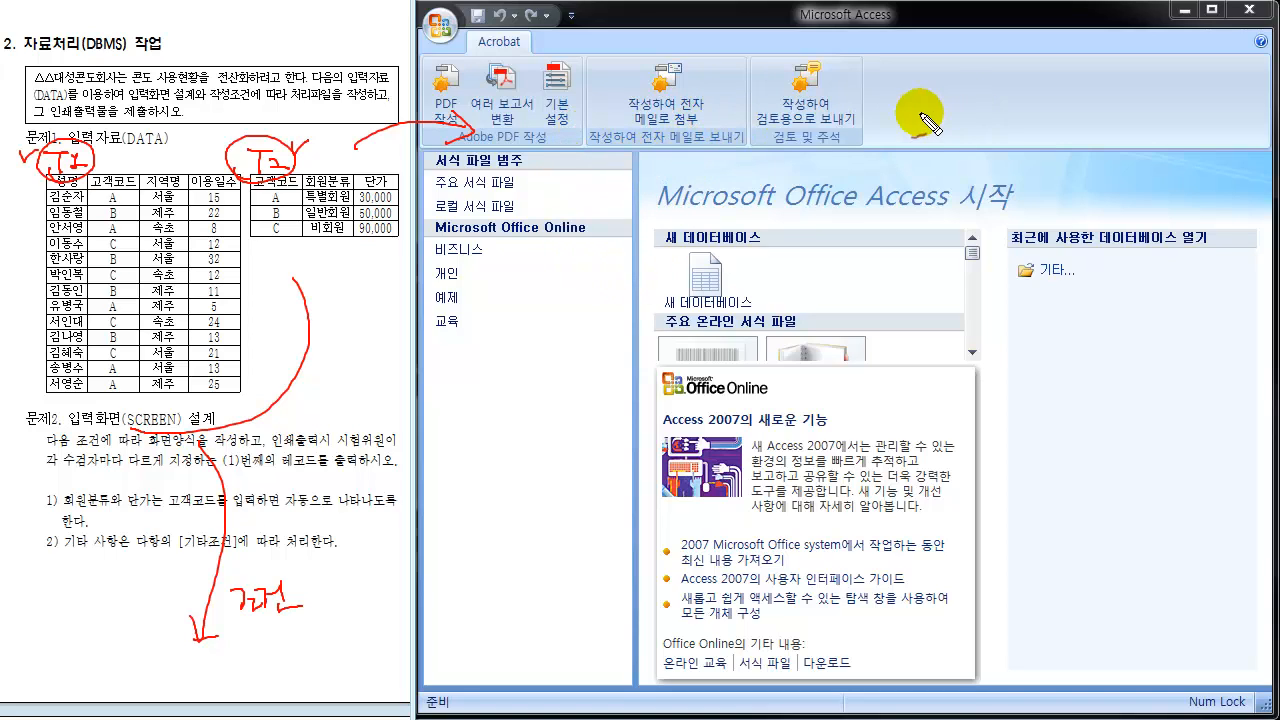
pyautogui.moveTo(903, 104)
pyautogui.mouseDown()
pyautogui.moveTo(912, 119)
pyautogui.moveTo(960, 109)
pyautogui.moveTo(970, 150)
pyautogui.mouseUp()
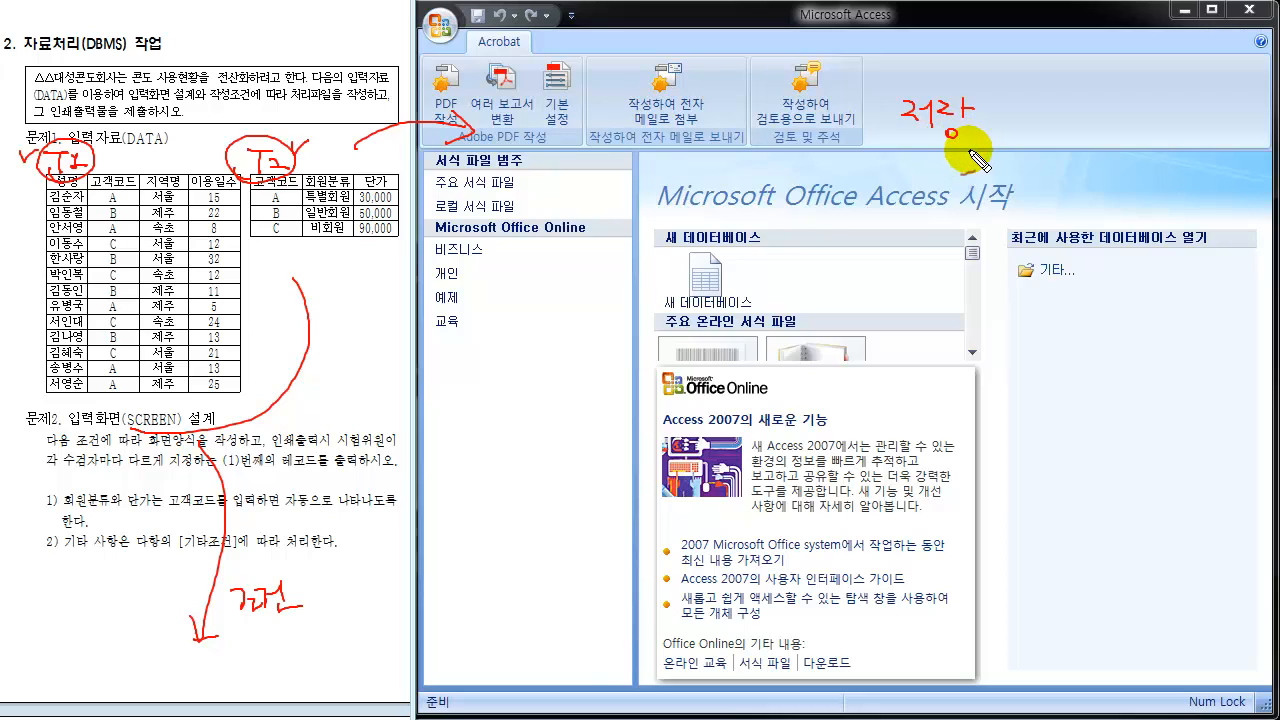
pyautogui.moveTo(899, 147); pyautogui.dragTo(966, 150)
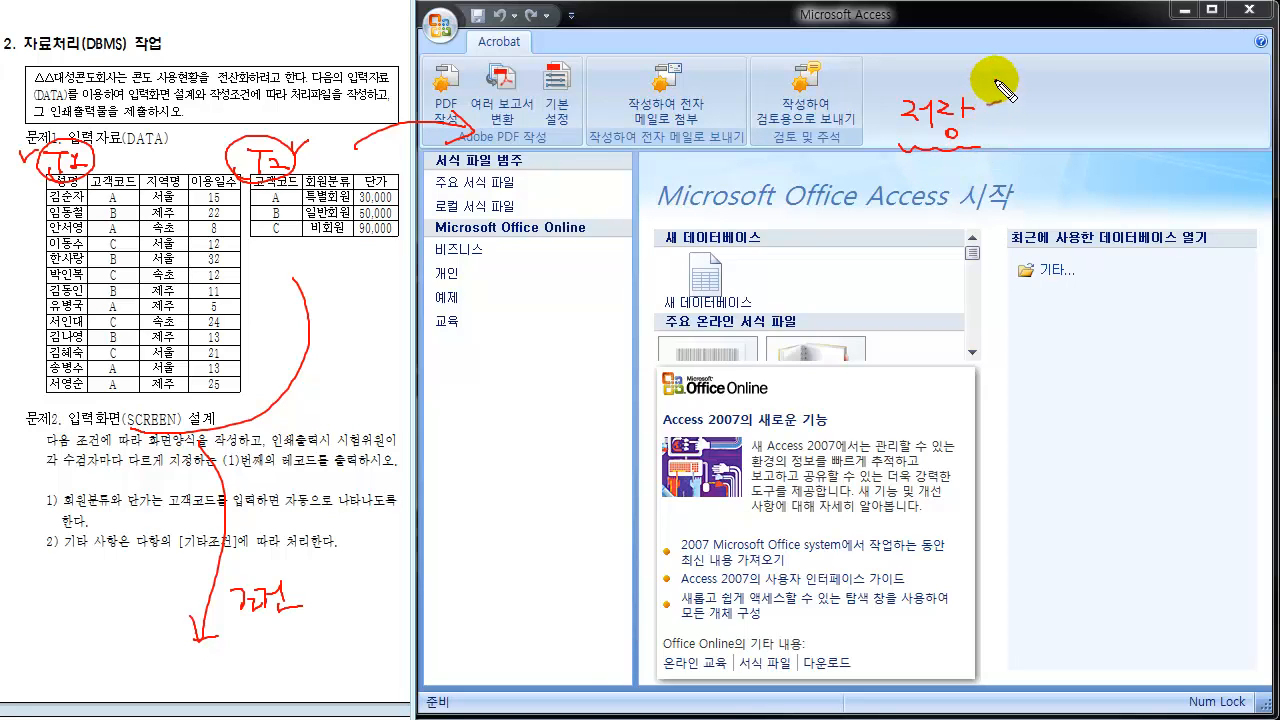
pyautogui.moveTo(1024, 80); pyautogui.dragTo(994, 86)
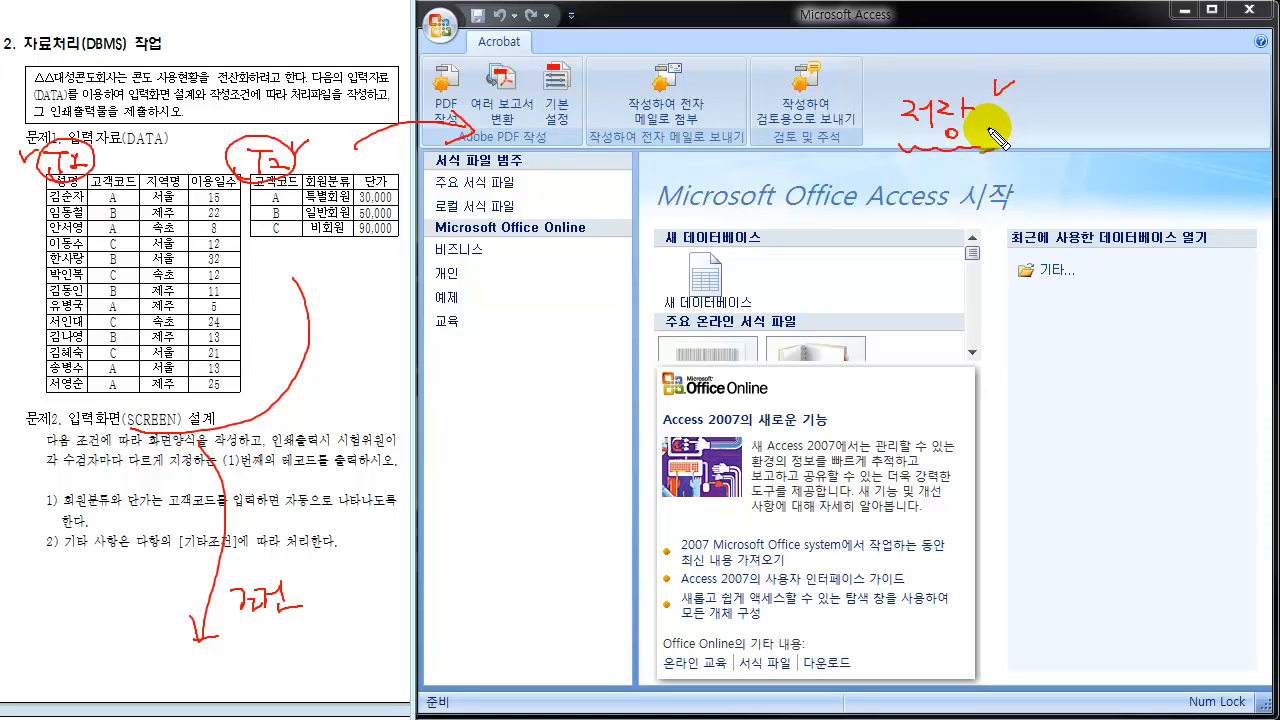
pyautogui.moveTo(890, 97); pyautogui.dragTo(905, 155)
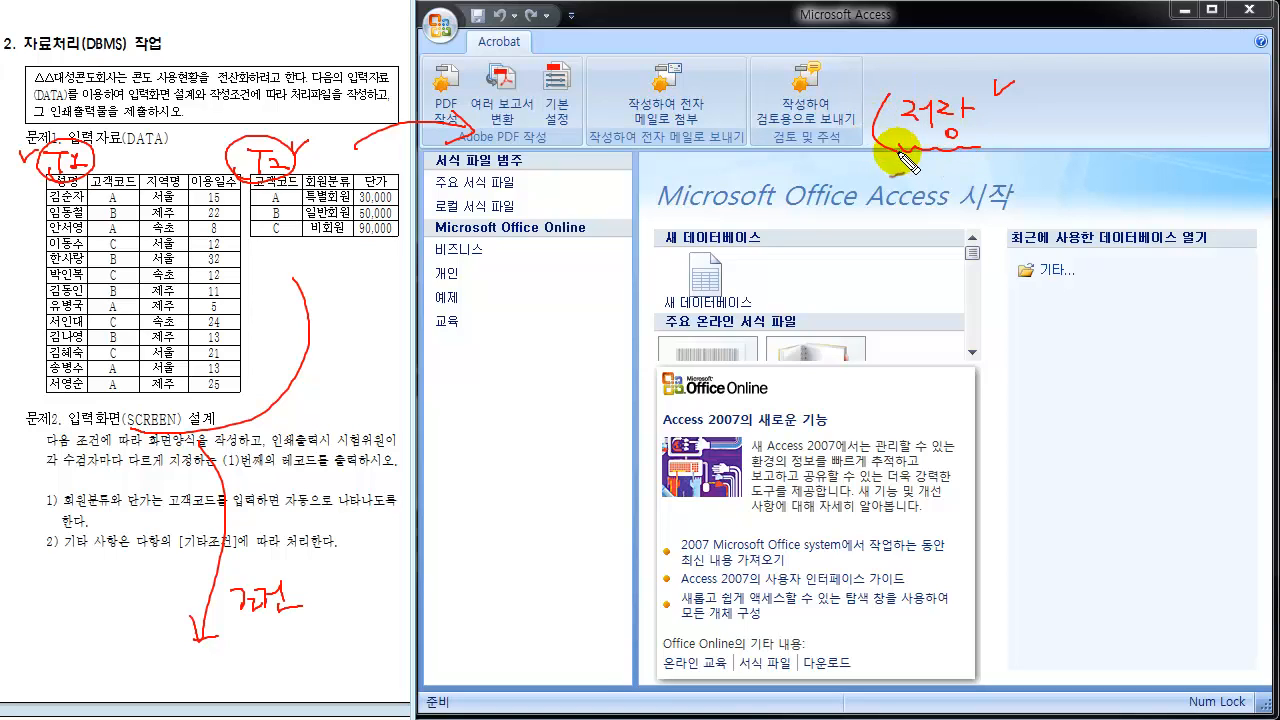
pyautogui.moveTo(982, 92); pyautogui.dragTo(986, 152)
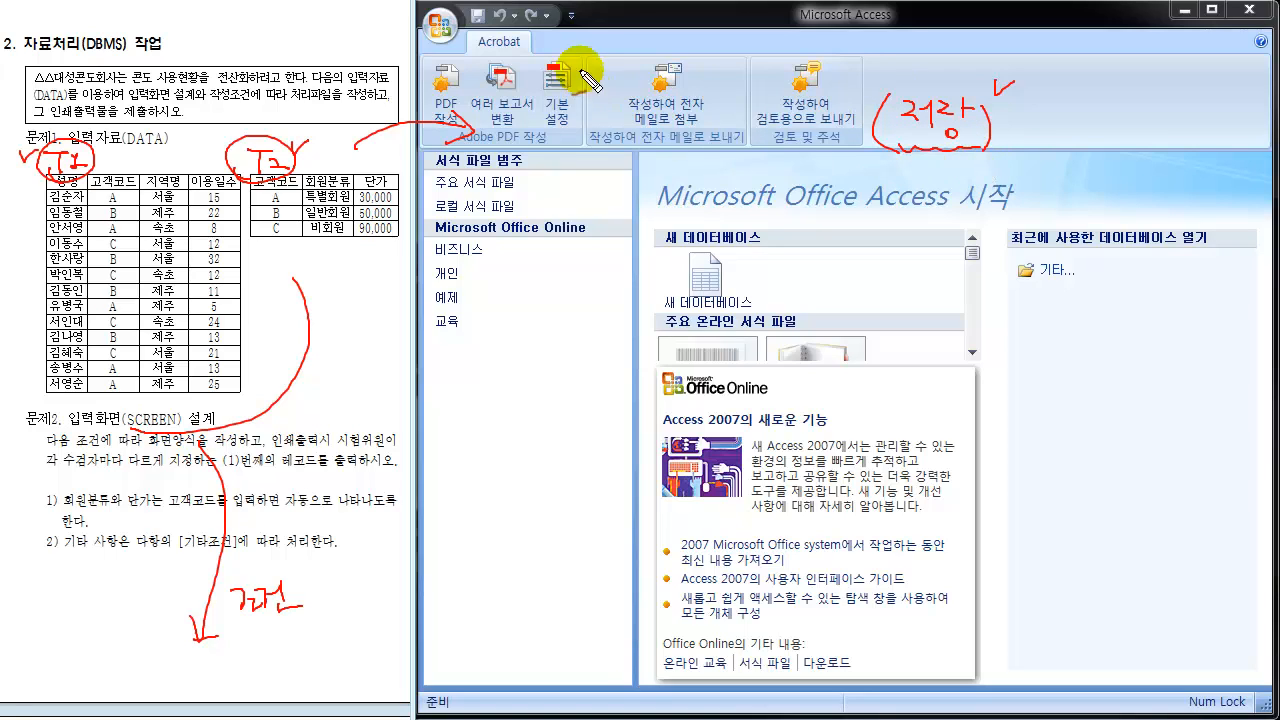
pyautogui.moveTo(474, 40)
pyautogui.mouseDown()
pyautogui.moveTo(466, 12)
pyautogui.moveTo(488, 28)
pyautogui.mouseUp()
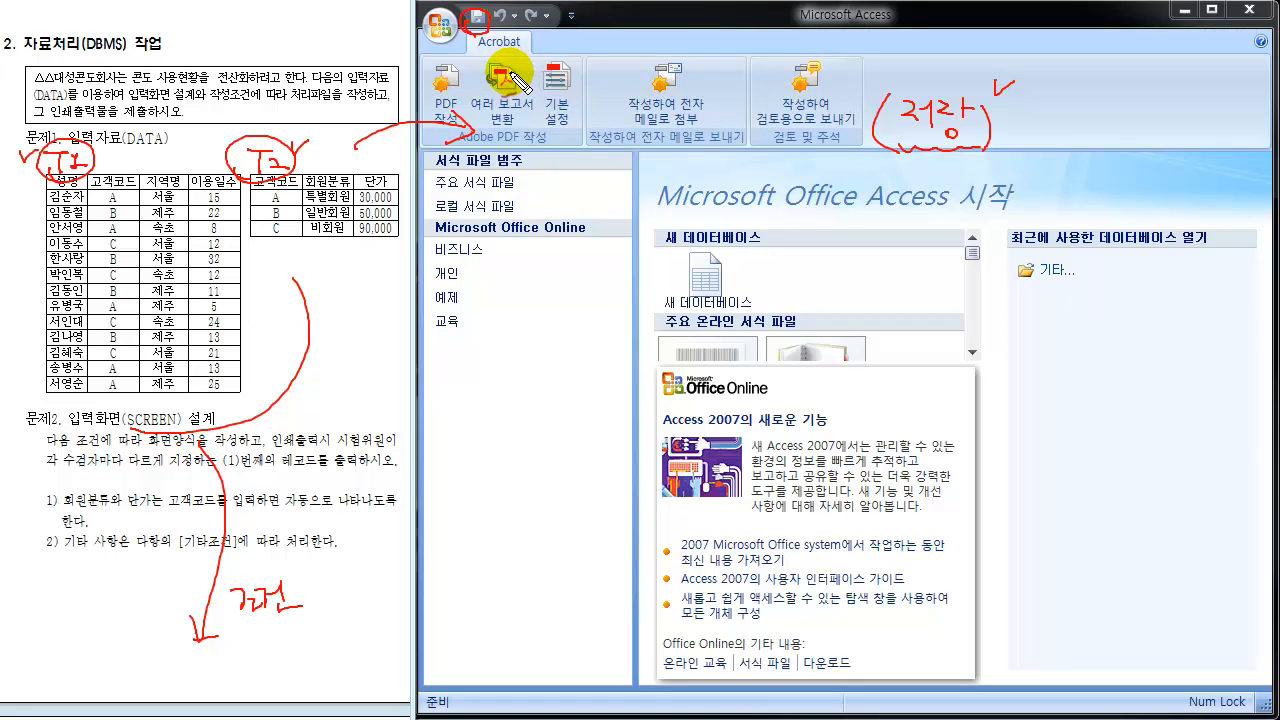
pyautogui.press('Escape')
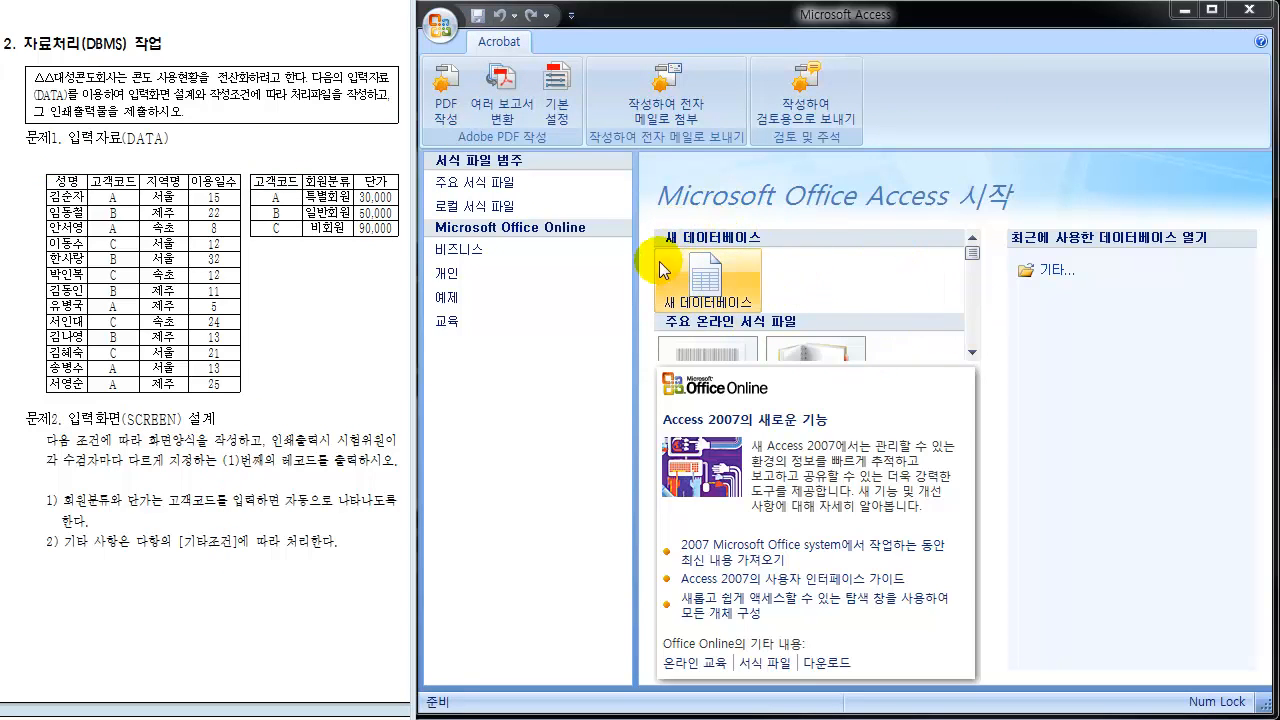
# Start a new blank database and name its file "액세스-" followed by the person's full name.
pyautogui.click(724, 300)
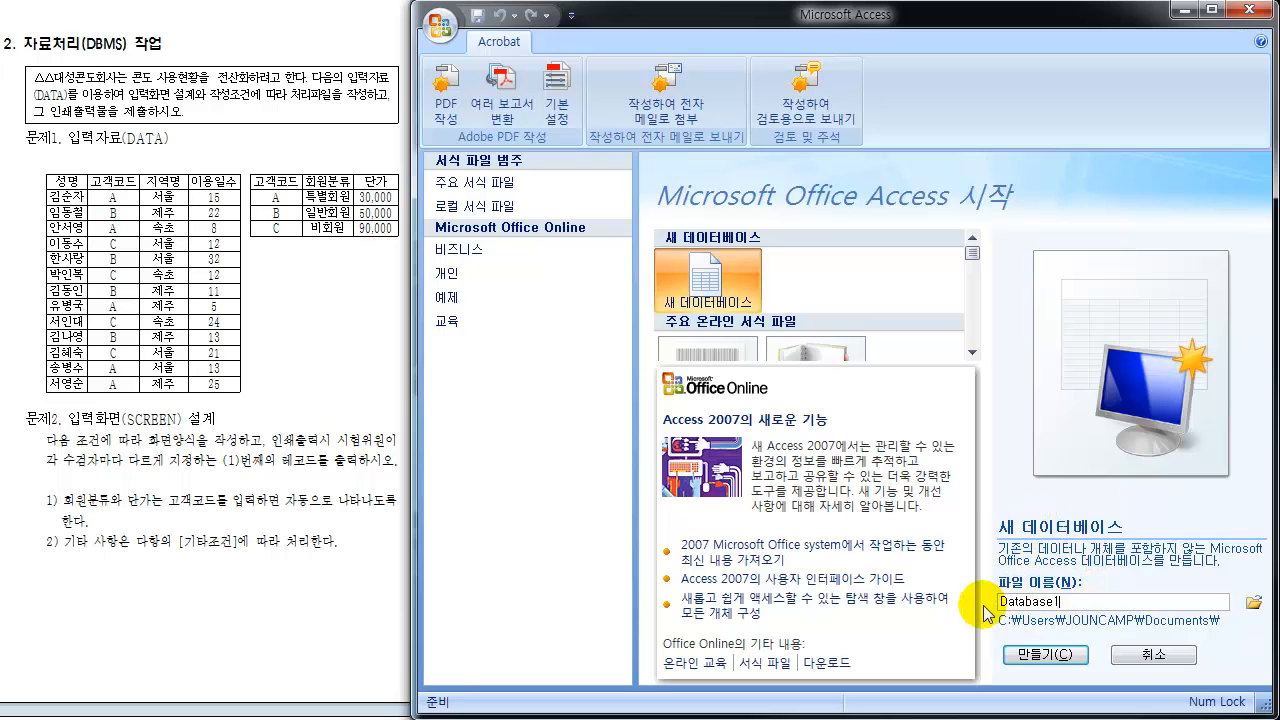
pyautogui.press('BackSpace')
pyautogui.press('BackSpace')
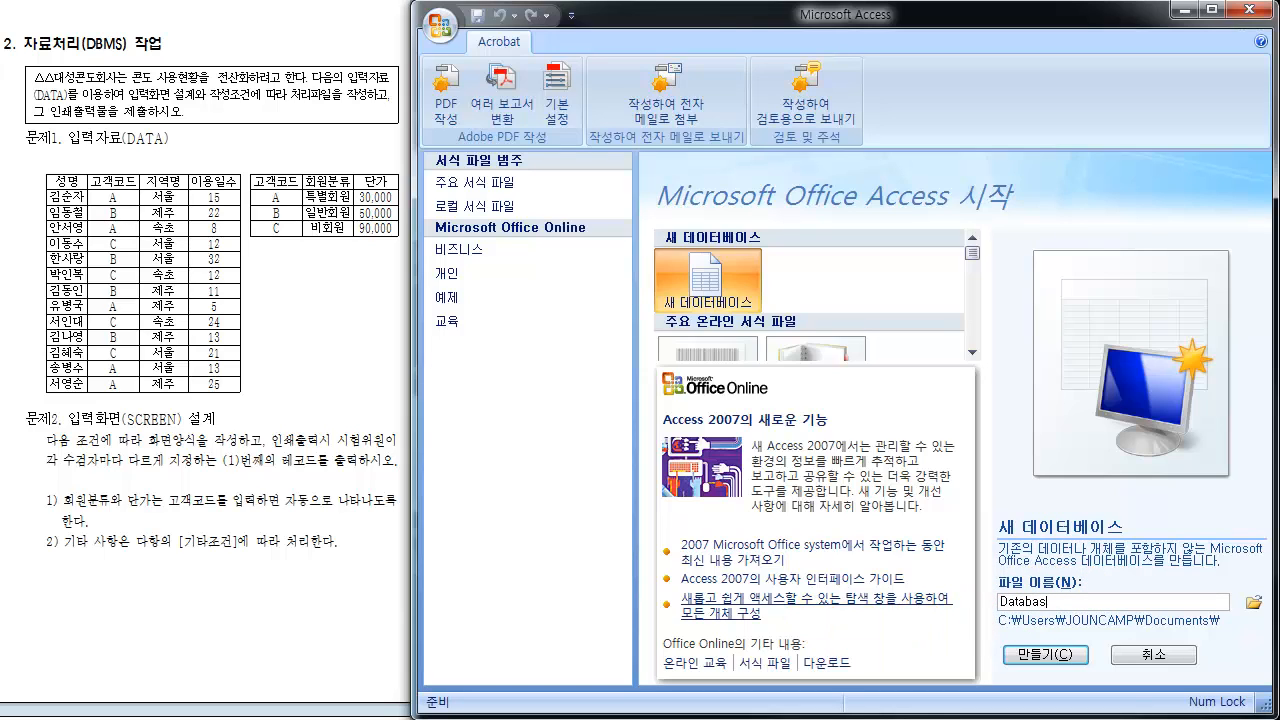
pyautogui.press('BackSpace')
pyautogui.press('BackSpace')
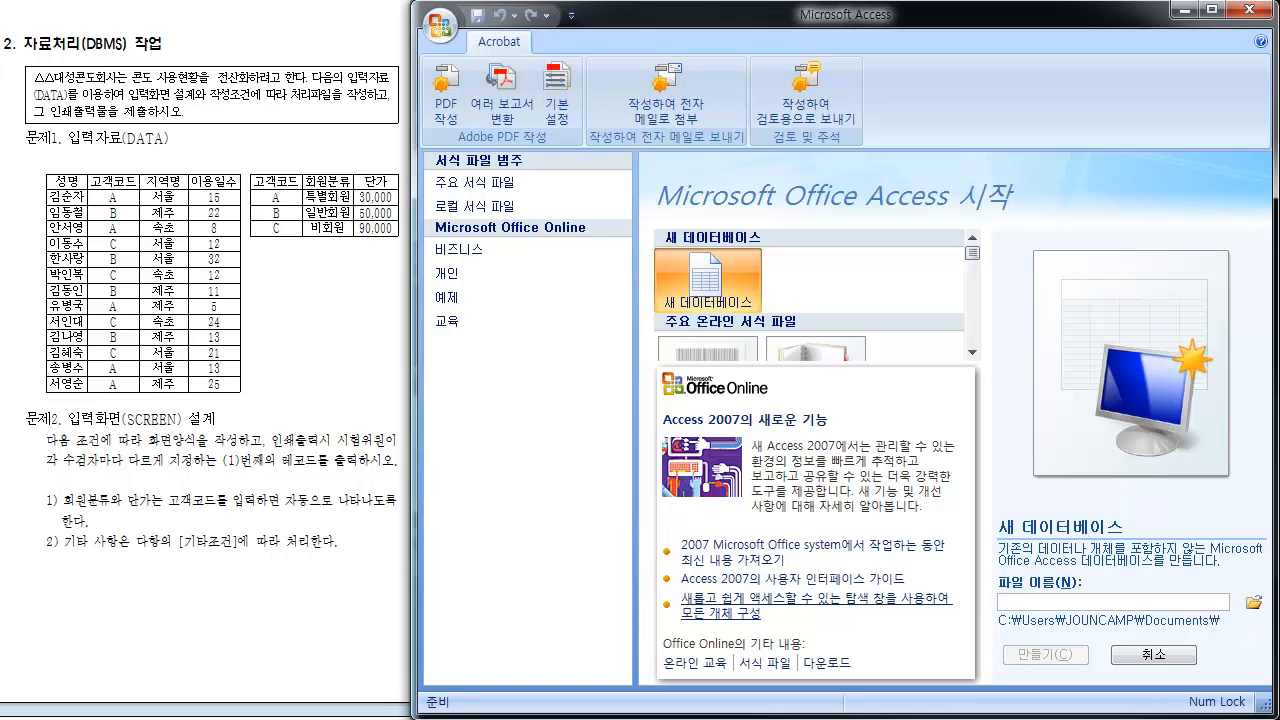
pyautogui.write('애게')
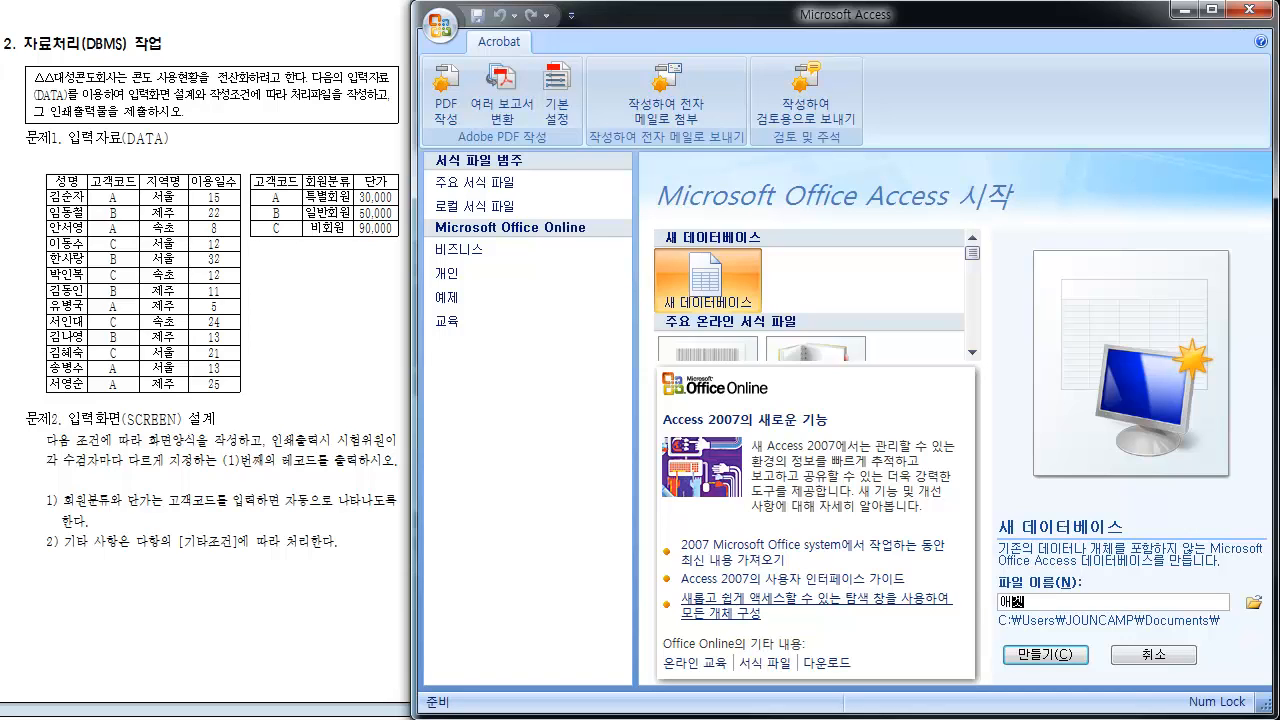
pyautogui.press('BackSpace')
pyautogui.press('BackSpace')
pyautogui.press('BackSpace')
pyautogui.write('액세스-조대호')
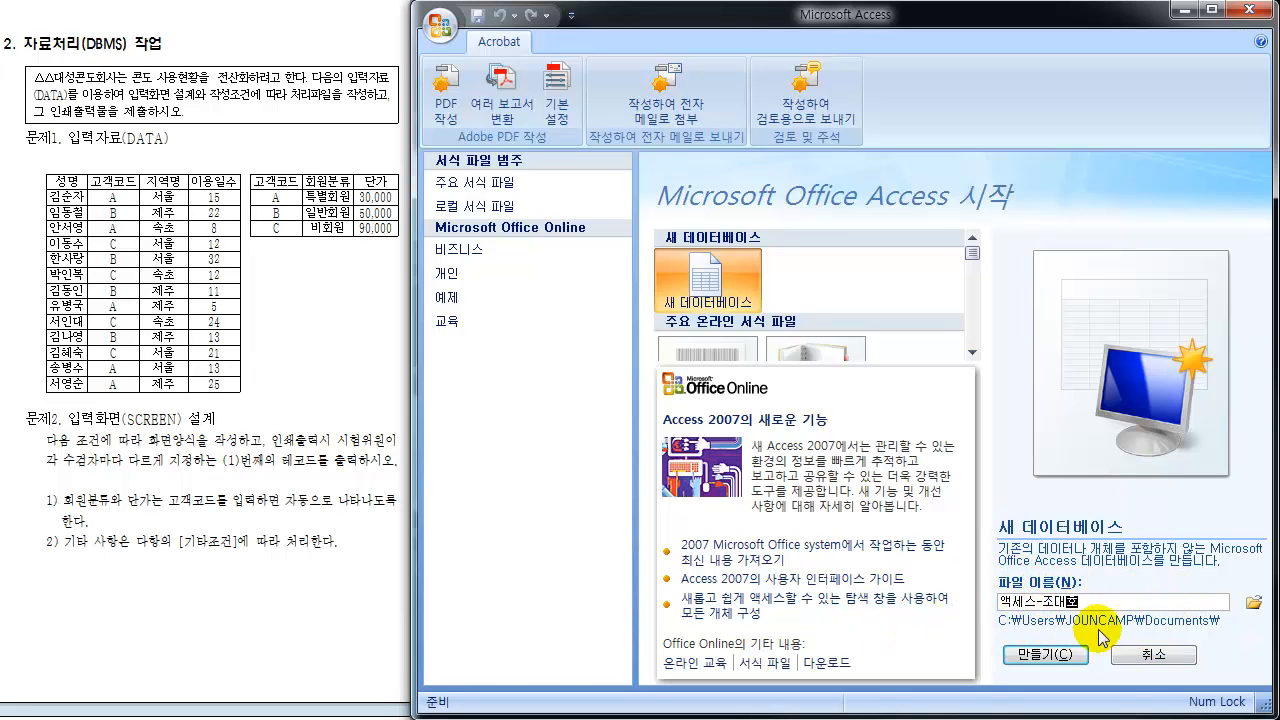
# Set the new database's save location to the 사무자동화 실기 folder on drive C:, keeping the Access 2007 database format.
pyautogui.click(1254, 604)
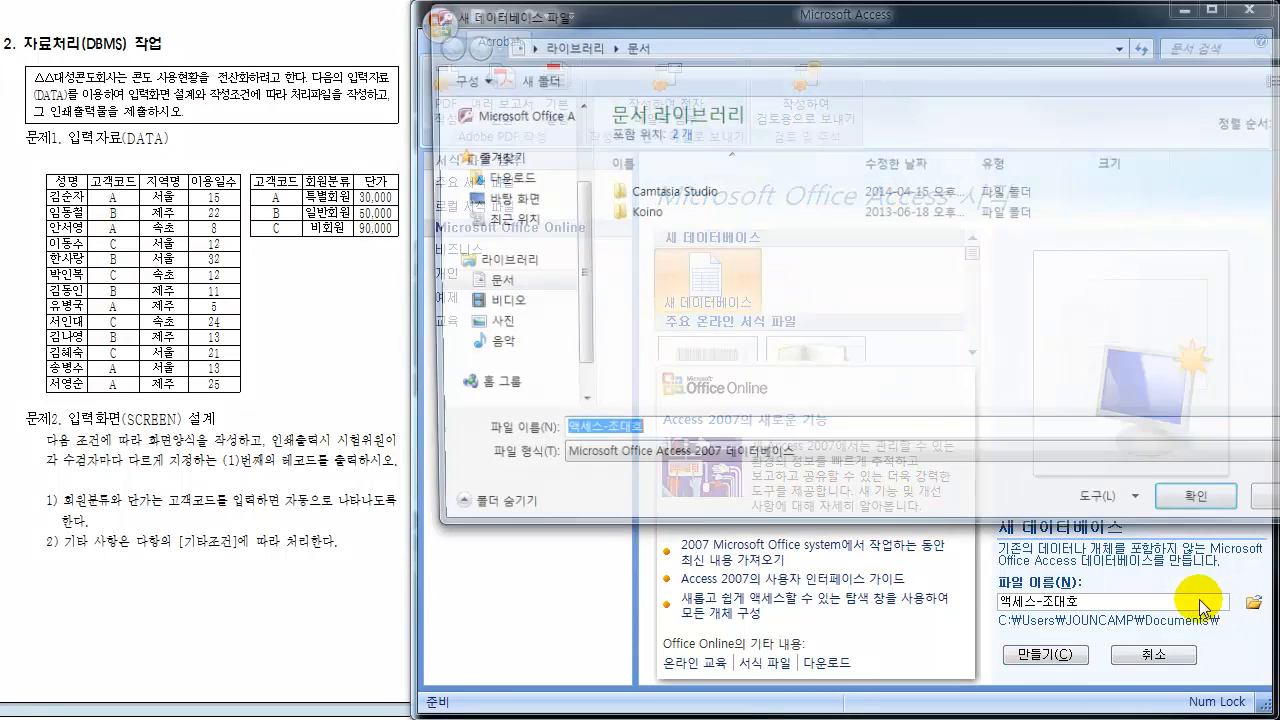
pyautogui.moveTo(1034, 23); pyautogui.dragTo(787, 105)
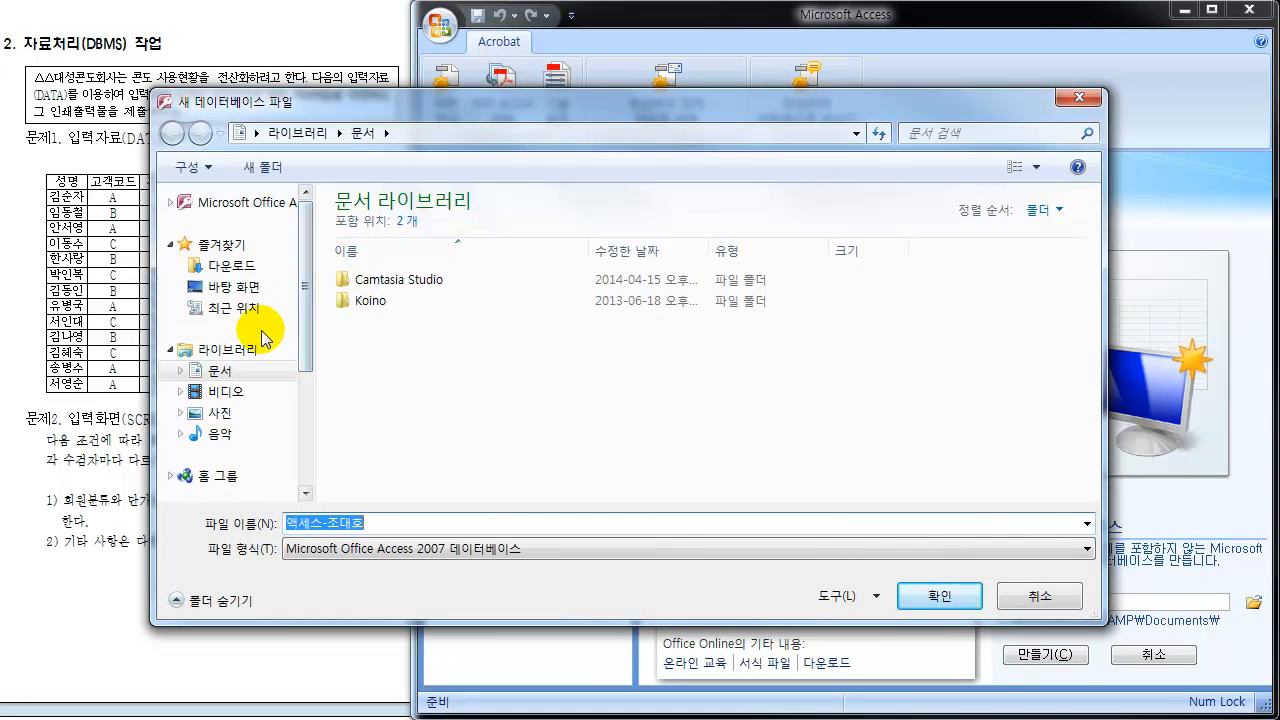
pyautogui.scroll(-2, 305, 320)
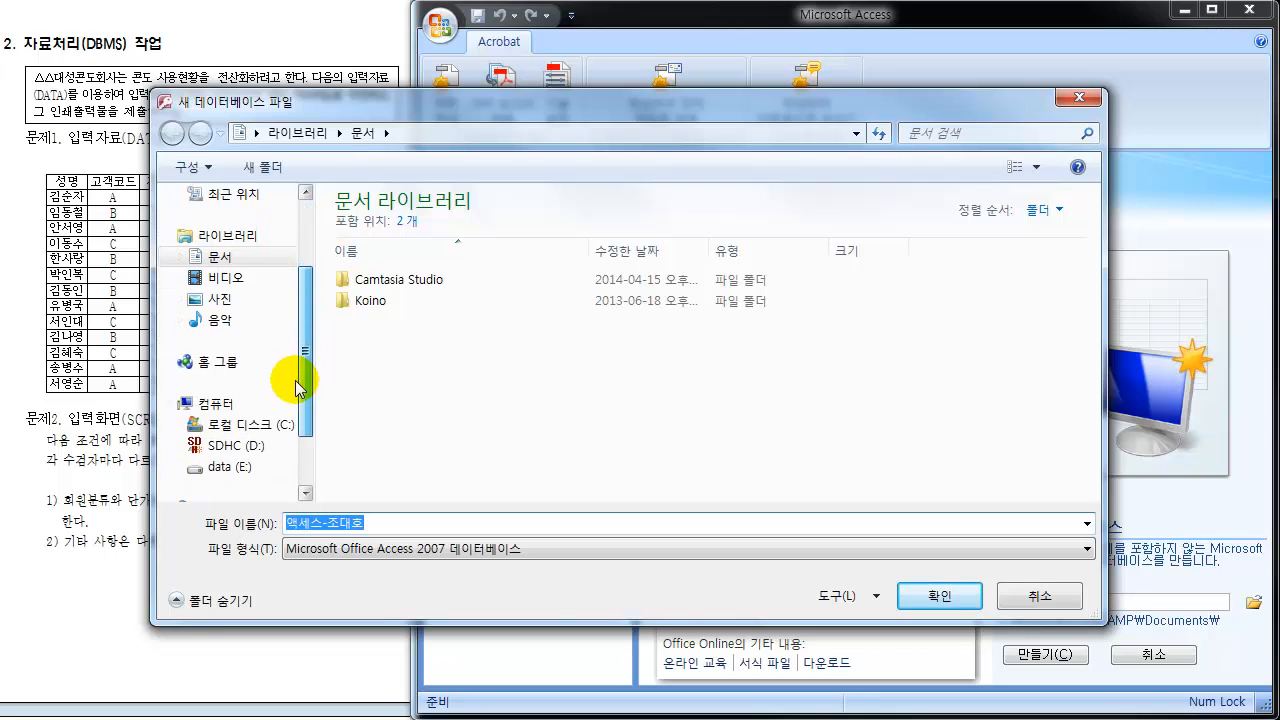
pyautogui.click(256, 428)
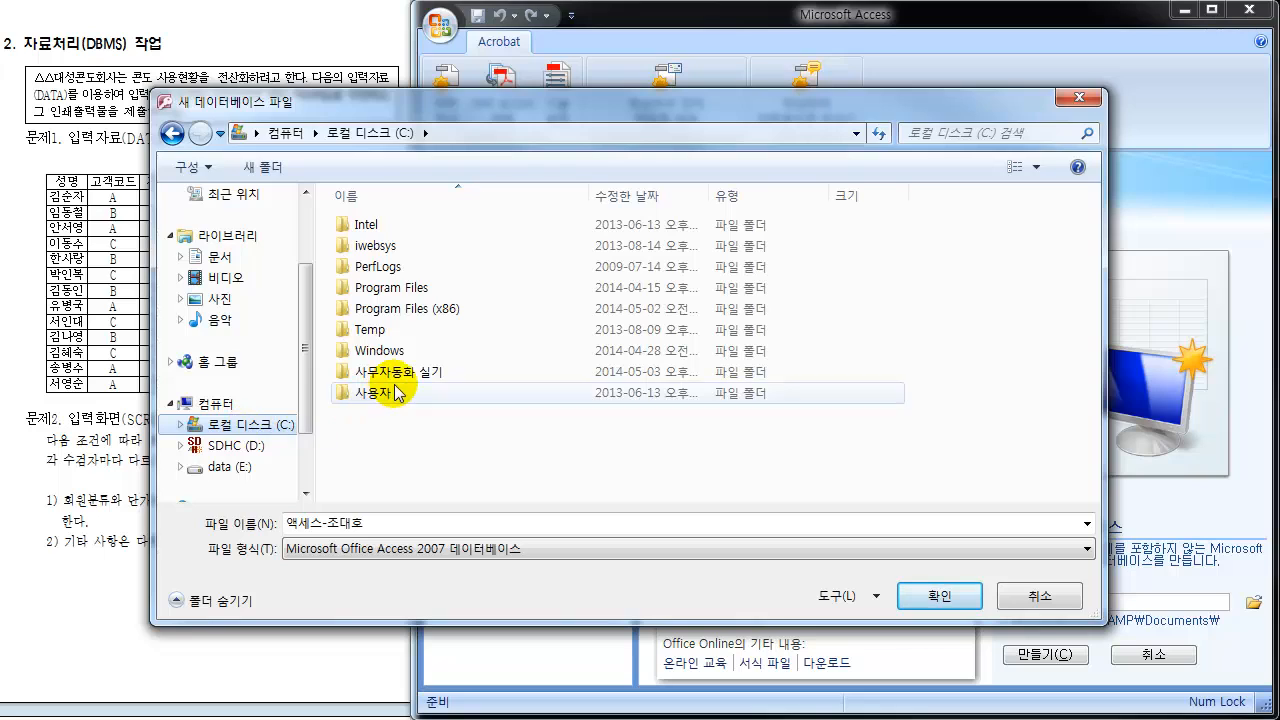
pyautogui.click(402, 378)
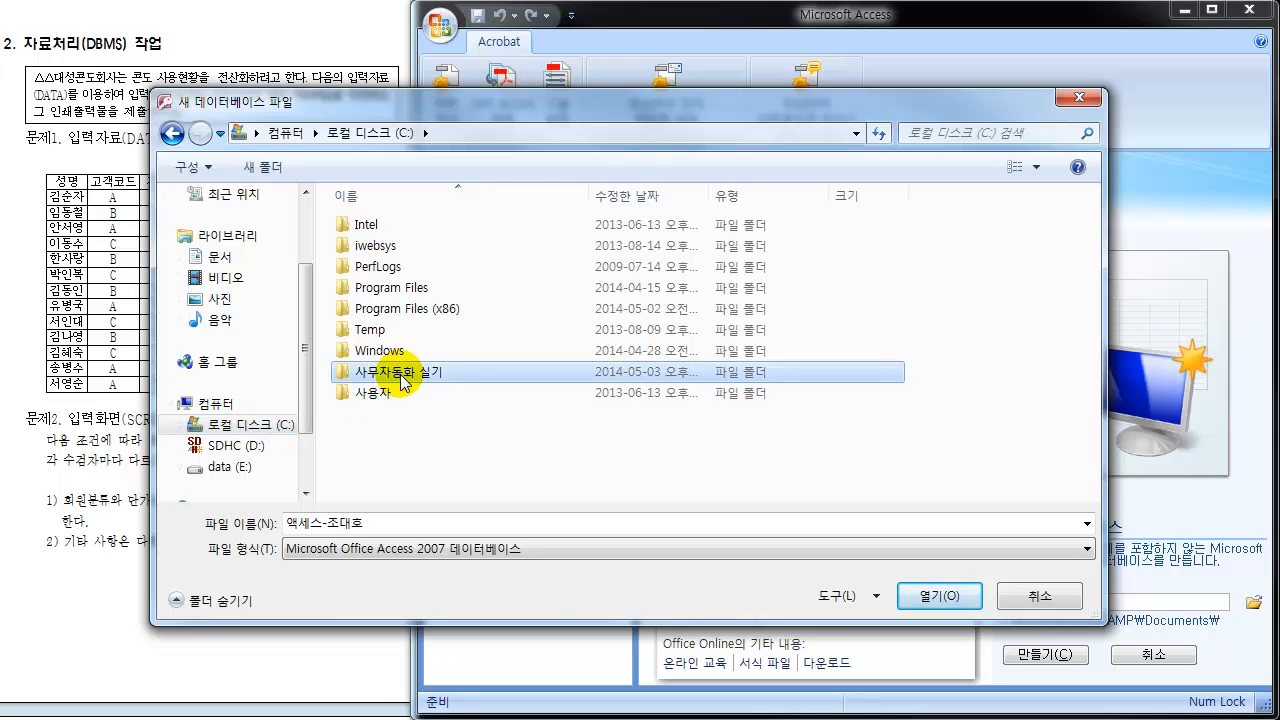
pyautogui.doubleClick(402, 378)
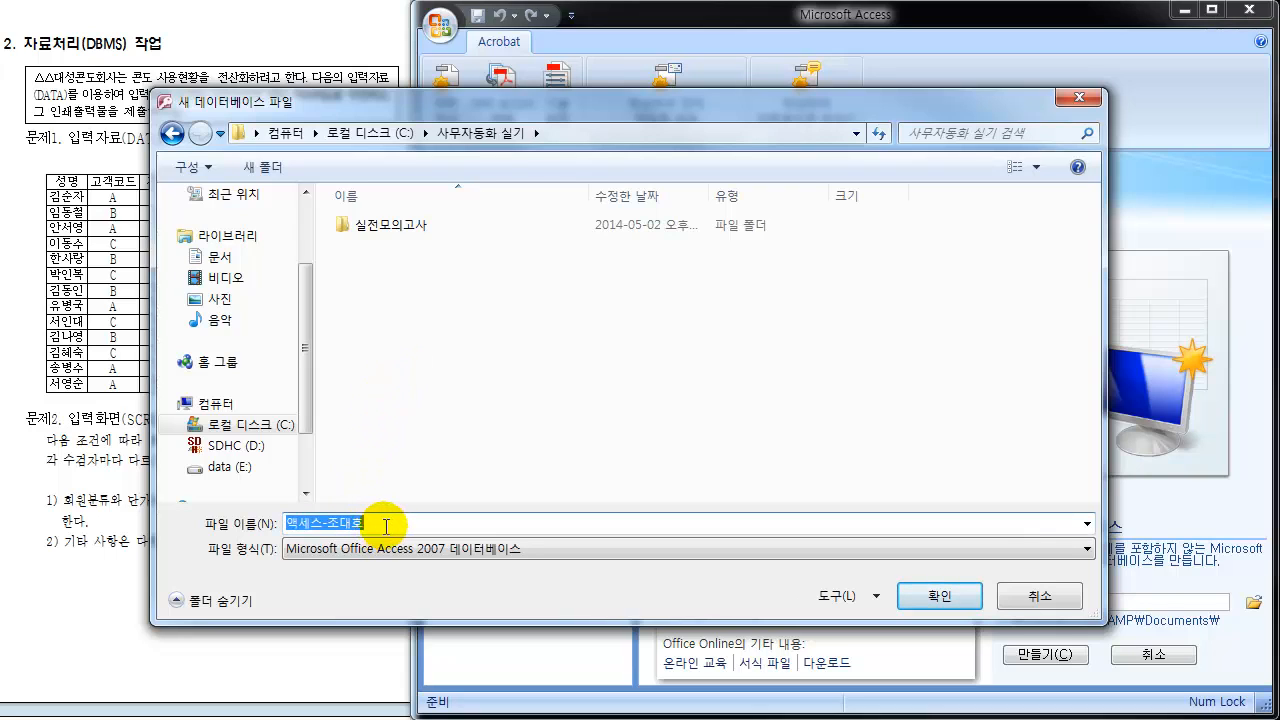
pyautogui.click(940, 597)
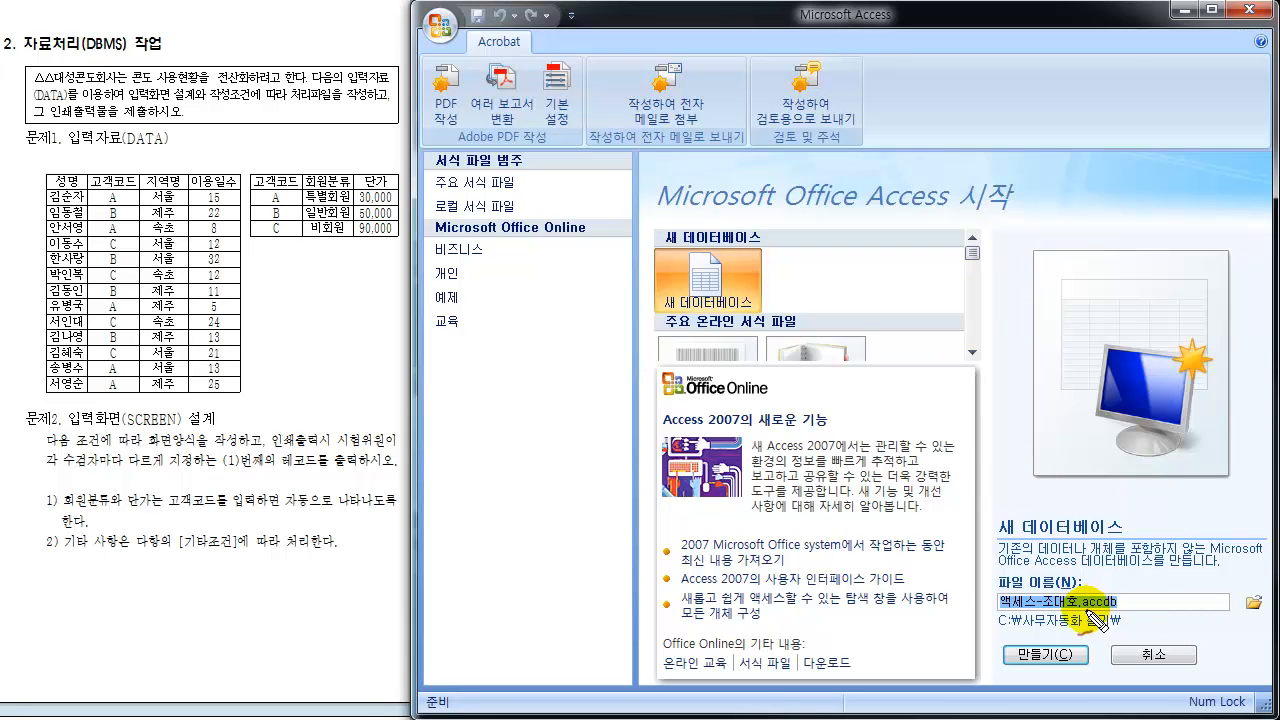
pyautogui.moveTo(1083, 606)
pyautogui.mouseDown()
pyautogui.moveTo(1116, 613)
pyautogui.moveTo(1111, 582)
pyautogui.moveTo(1081, 597)
pyautogui.moveTo(1086, 612)
pyautogui.mouseUp()
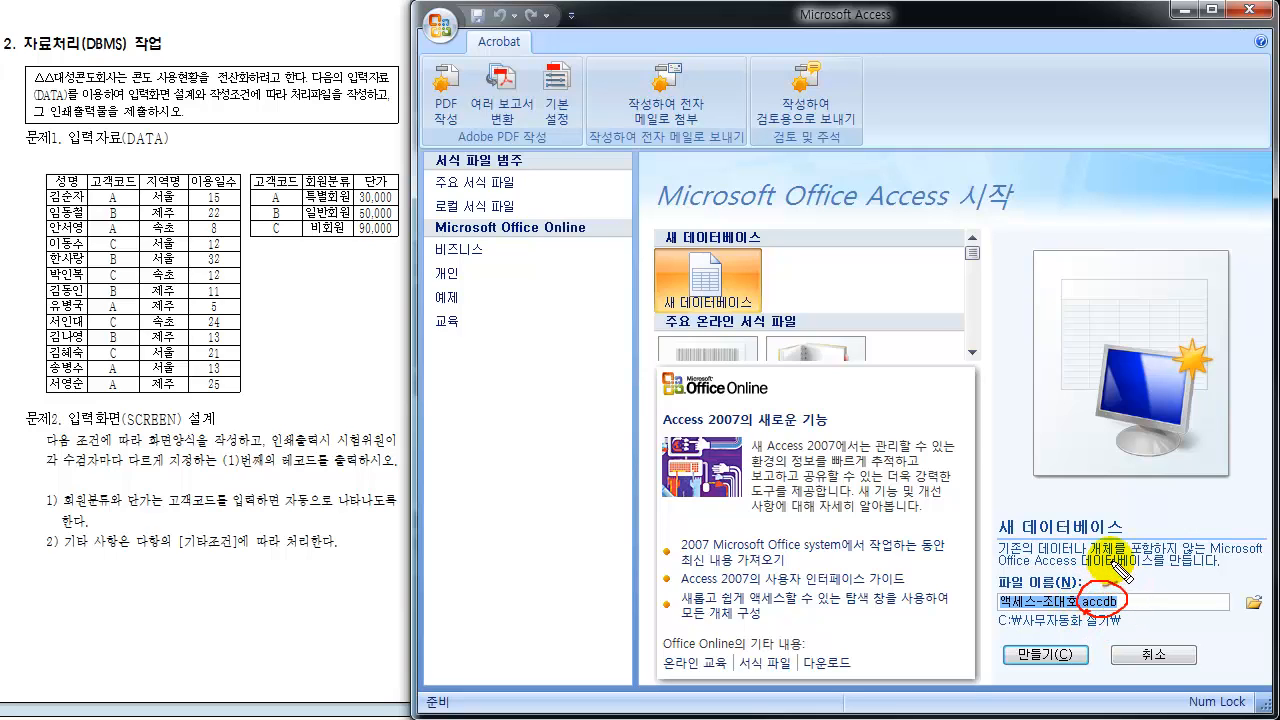
pyautogui.moveTo(1104, 494)
pyautogui.mouseDown()
pyautogui.moveTo(1089, 513)
pyautogui.moveTo(1104, 512)
pyautogui.mouseUp()
pyautogui.moveTo(1112, 481); pyautogui.dragTo(1117, 513)
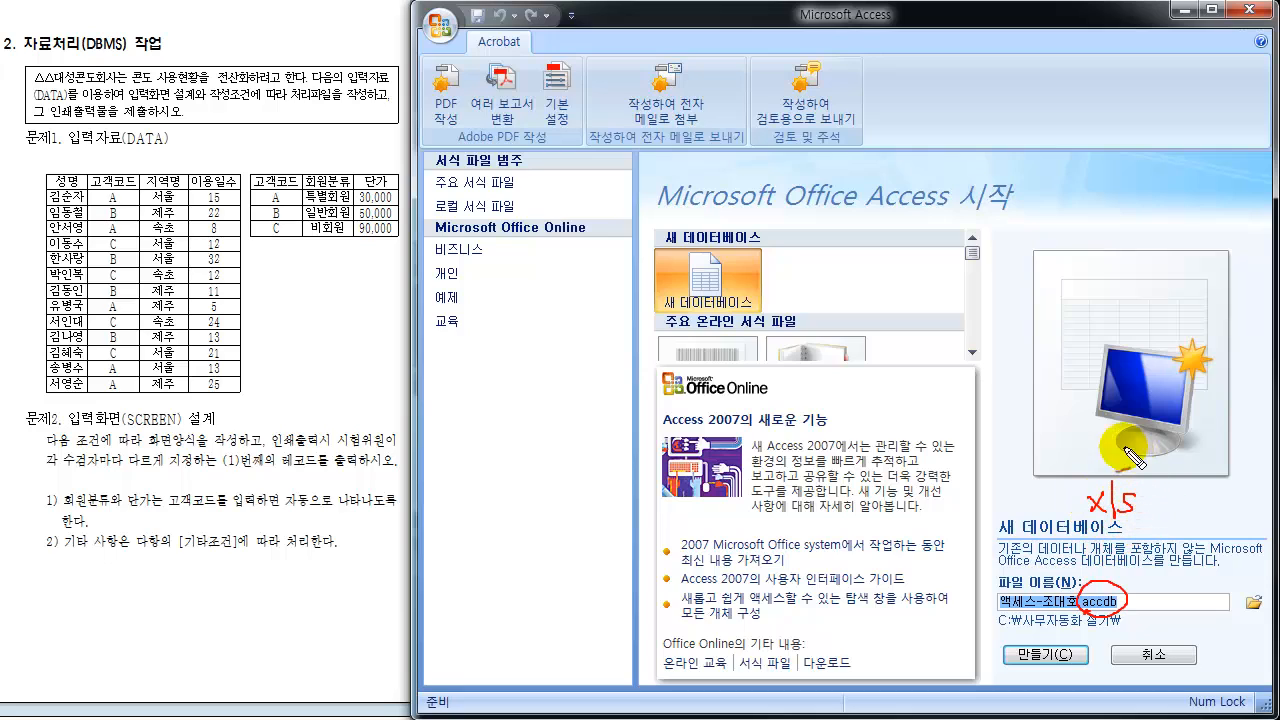
pyautogui.moveTo(1118, 447)
pyautogui.mouseDown()
pyautogui.moveTo(1118, 468)
pyautogui.moveTo(1130, 468)
pyautogui.mouseUp()
pyautogui.moveTo(1130, 449); pyautogui.dragTo(1131, 465)
pyautogui.moveTo(1142, 451)
pyautogui.mouseDown()
pyautogui.moveTo(1155, 452)
pyautogui.moveTo(1142, 470)
pyautogui.mouseUp()
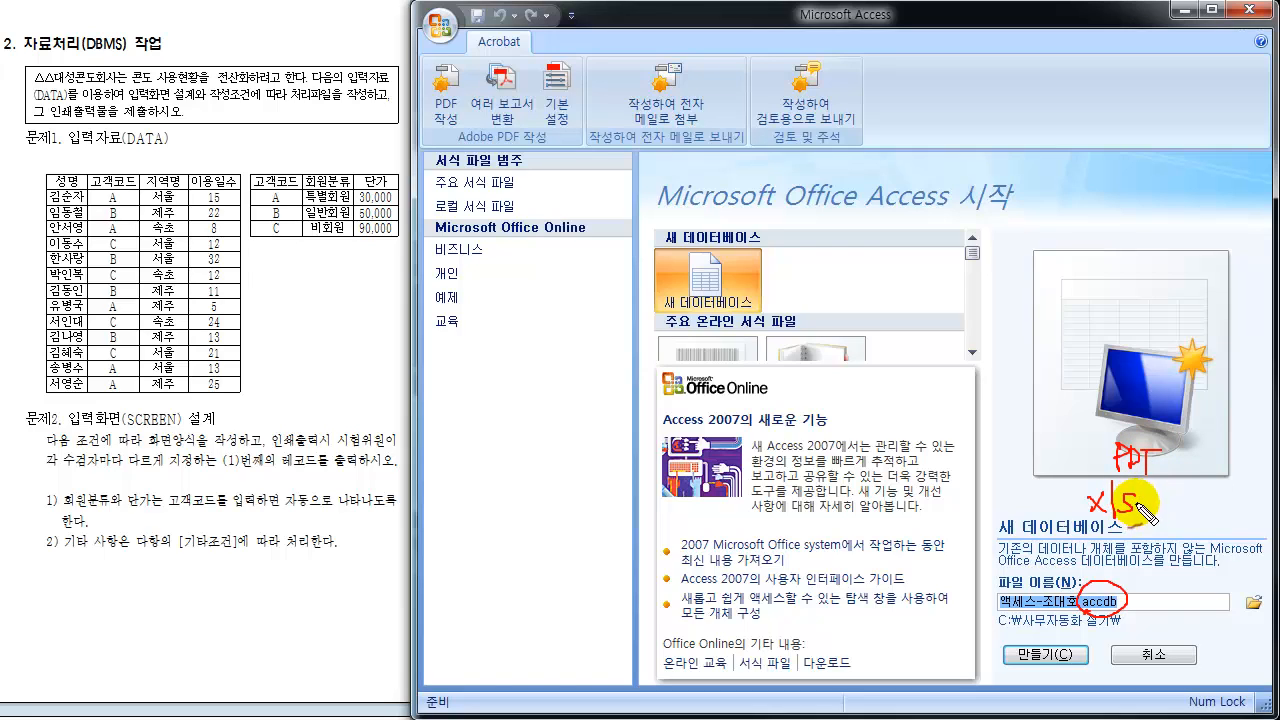
pyautogui.moveTo(1120, 428)
pyautogui.mouseDown()
pyautogui.moveTo(1048, 470)
pyautogui.moveTo(1060, 606)
pyautogui.moveTo(1125, 606)
pyautogui.moveTo(1178, 540)
pyautogui.moveTo(1130, 432)
pyautogui.moveTo(1095, 475)
pyautogui.mouseUp()
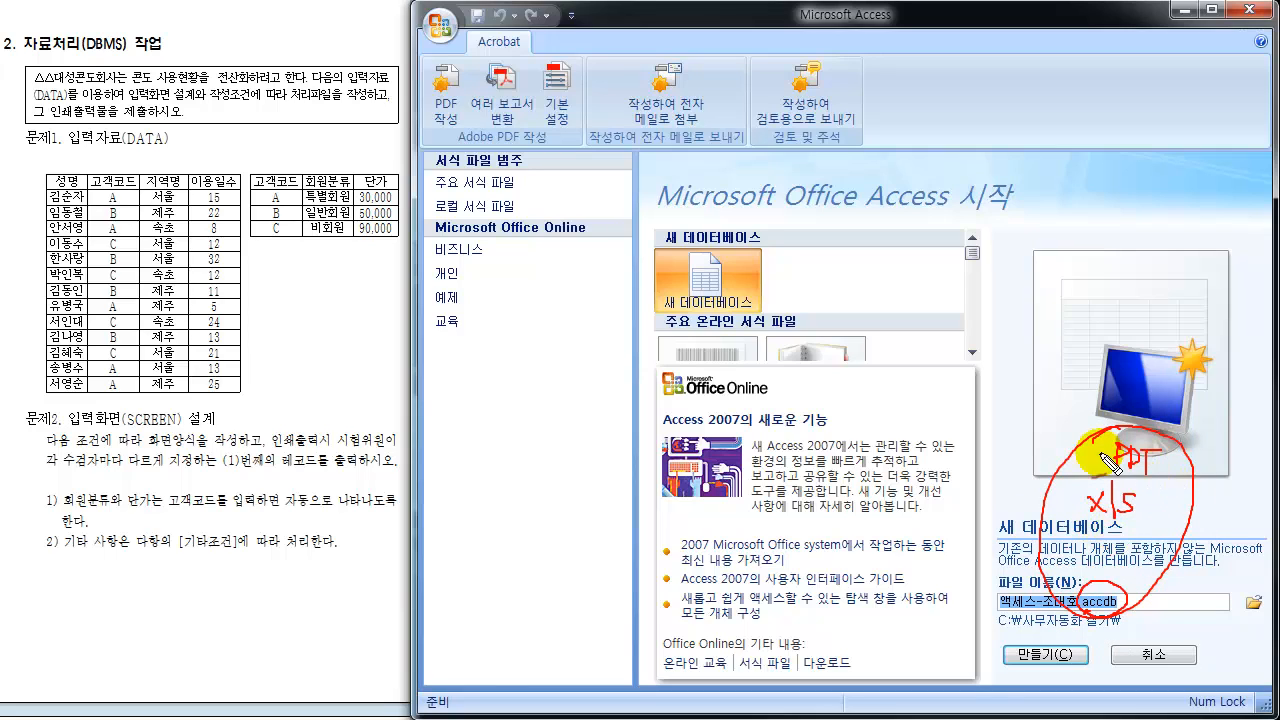
pyautogui.press('Escape')
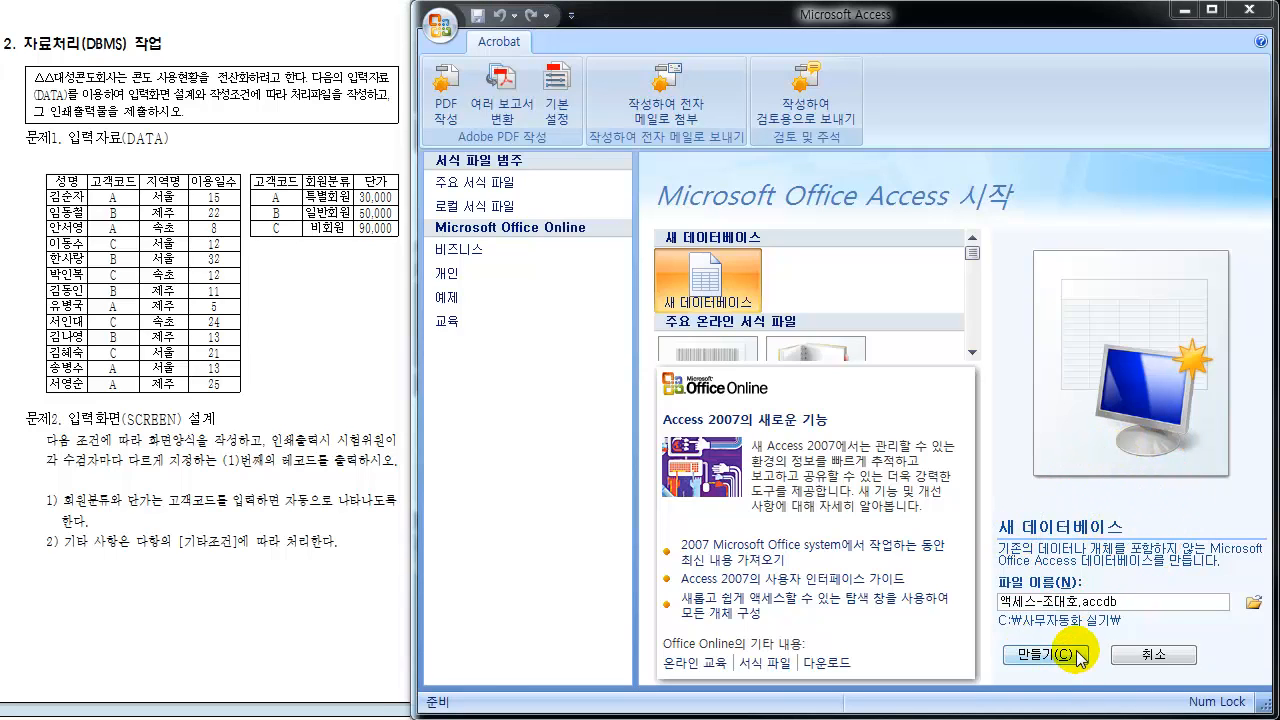
# Create the blank database with the chosen file name and folder.
pyautogui.click(1060, 662)
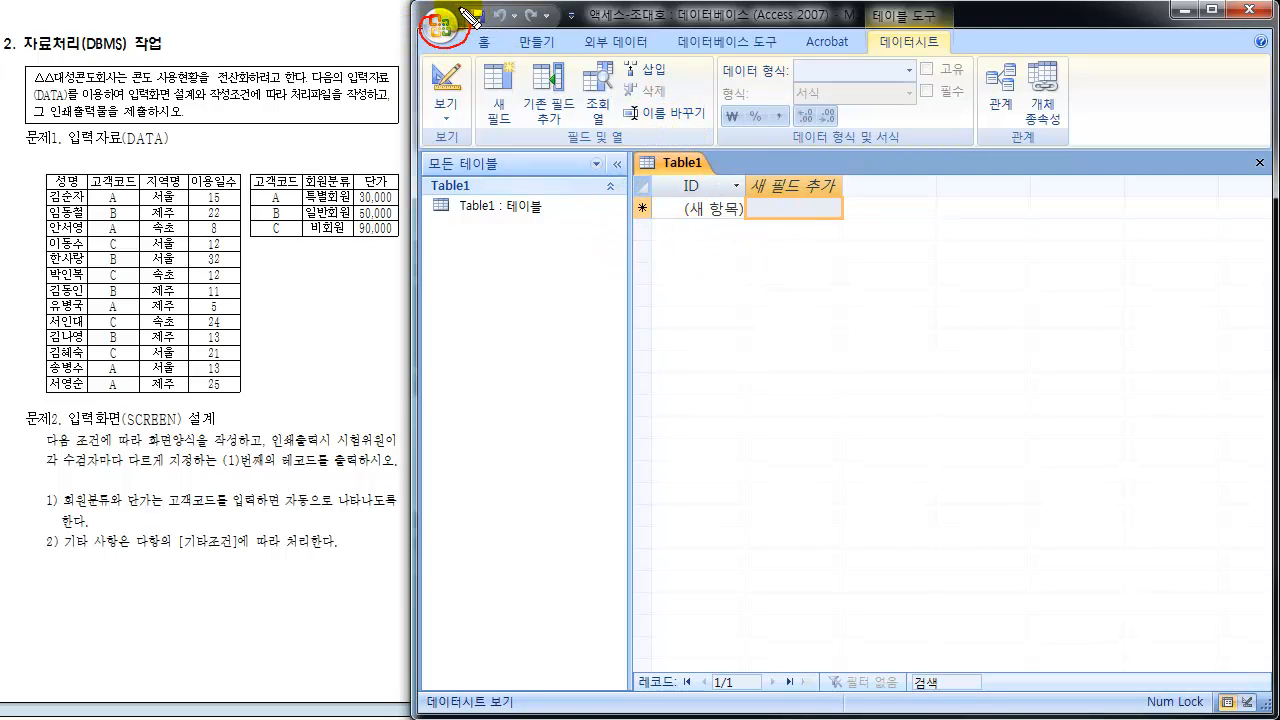
pyautogui.click(433, 27)
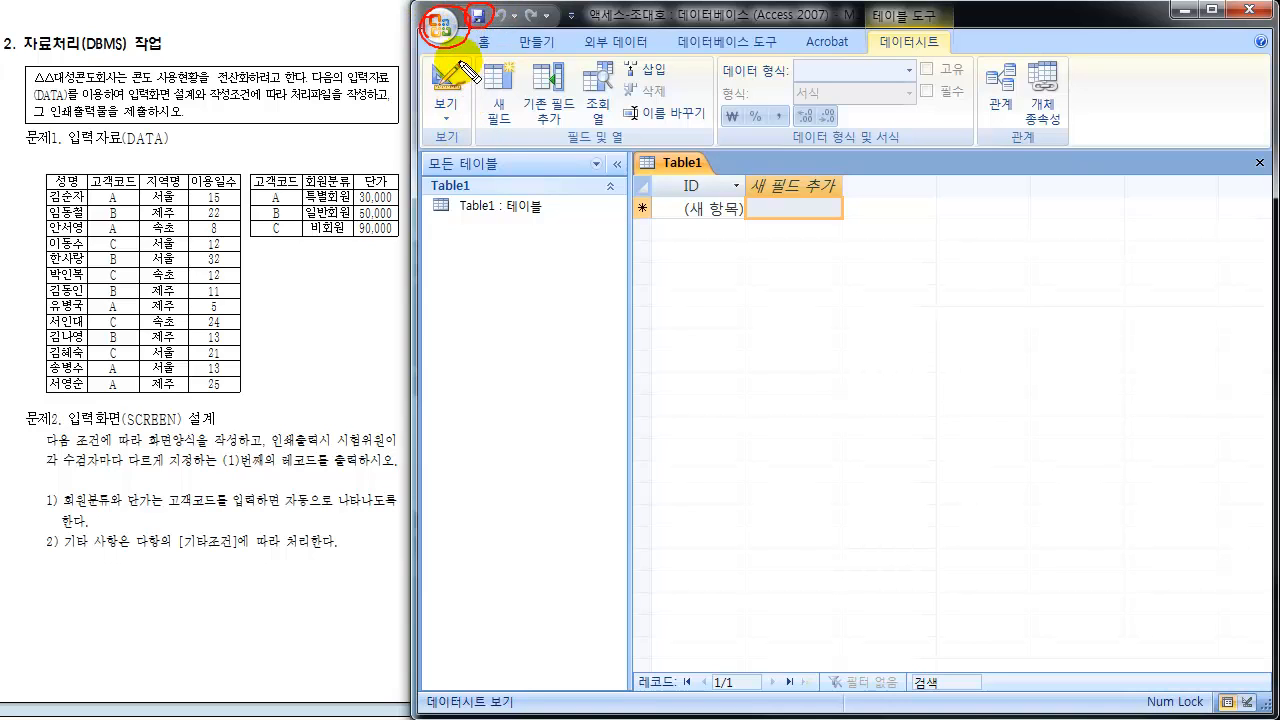
pyautogui.moveTo(459, 61)
pyautogui.mouseDown()
pyautogui.moveTo(422, 114)
pyautogui.moveTo(481, 114)
pyautogui.moveTo(474, 60)
pyautogui.moveTo(803, 52)
pyautogui.mouseUp()
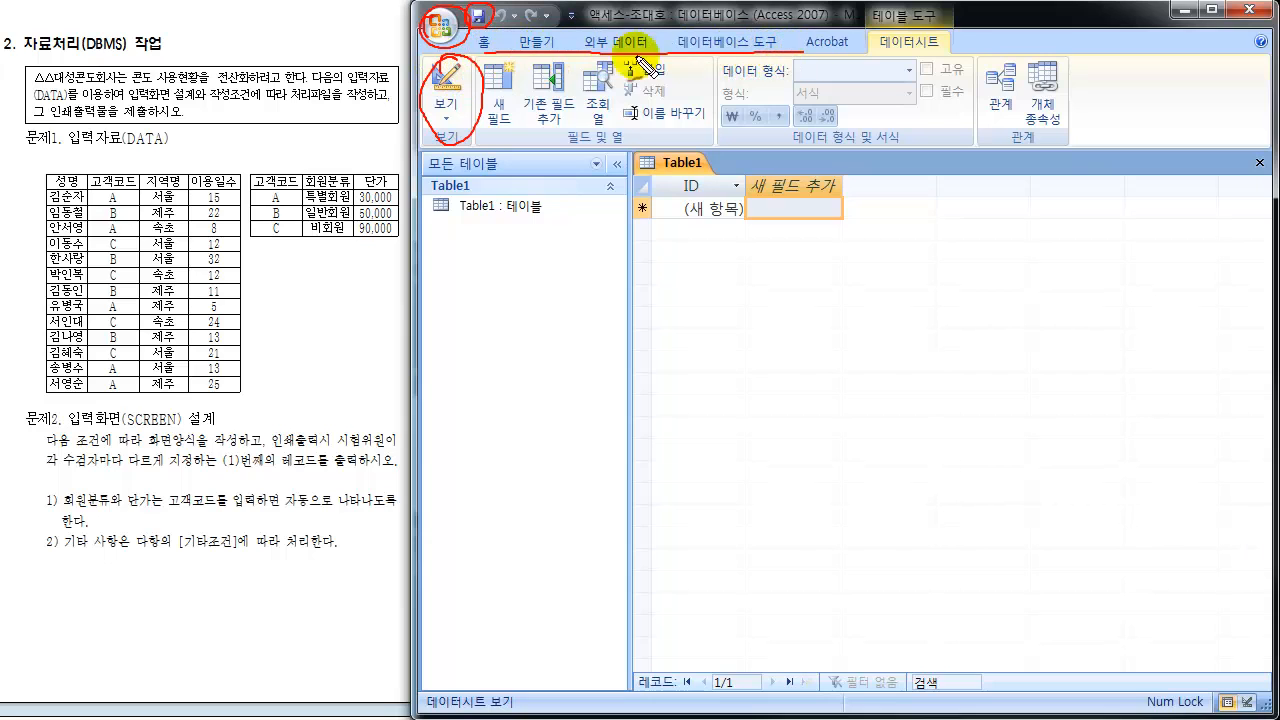
pyautogui.moveTo(484, 32)
pyautogui.mouseDown()
pyautogui.moveTo(475, 47)
pyautogui.moveTo(484, 30)
pyautogui.moveTo(518, 42)
pyautogui.moveTo(552, 16)
pyautogui.moveTo(548, 46)
pyautogui.mouseUp()
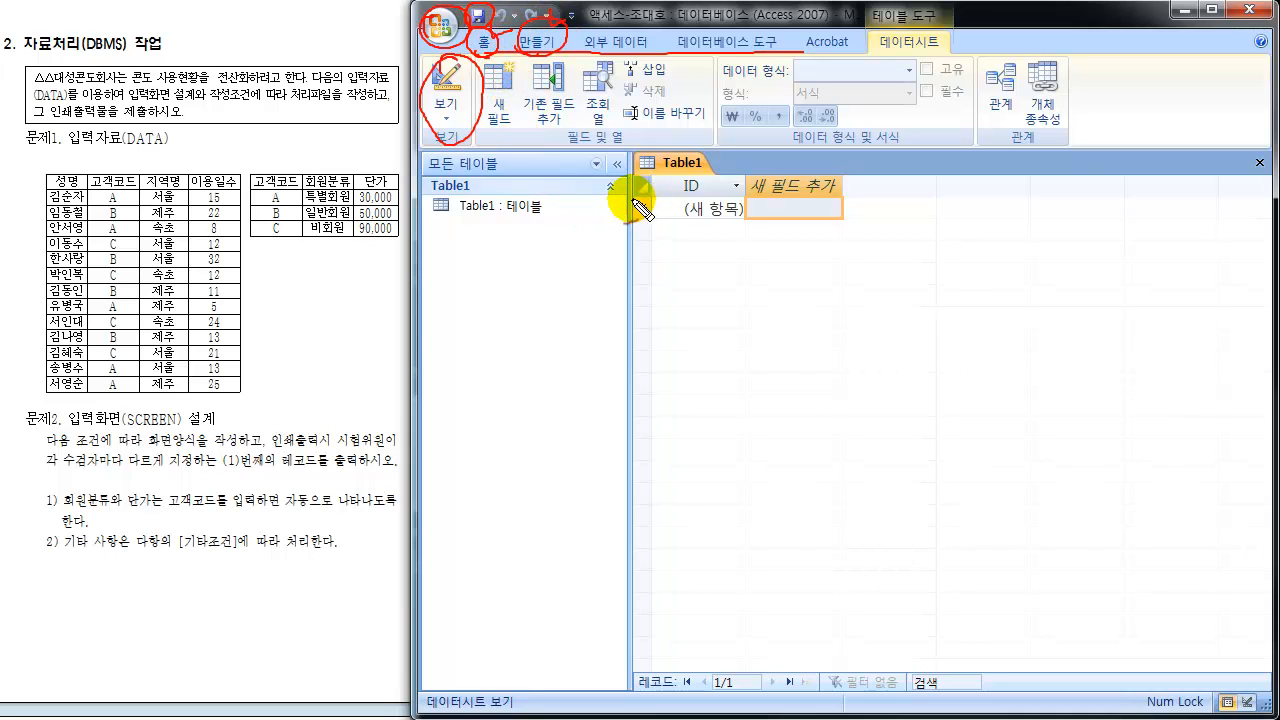
pyautogui.moveTo(432, 152); pyautogui.dragTo(441, 262)
pyautogui.moveTo(600, 150); pyautogui.dragTo(604, 256)
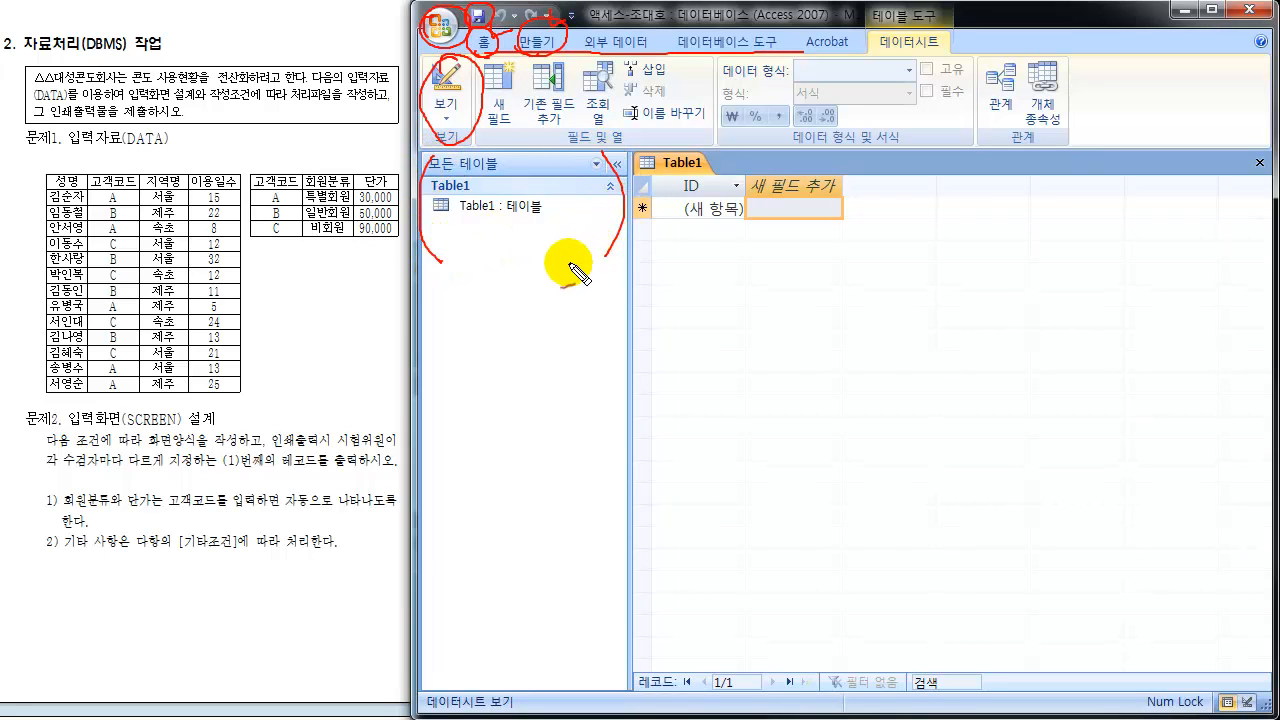
pyautogui.moveTo(458, 224)
pyautogui.mouseDown()
pyautogui.moveTo(502, 206)
pyautogui.moveTo(466, 214)
pyautogui.moveTo(565, 210)
pyautogui.mouseUp()
pyautogui.moveTo(440, 246); pyautogui.dragTo(444, 352)
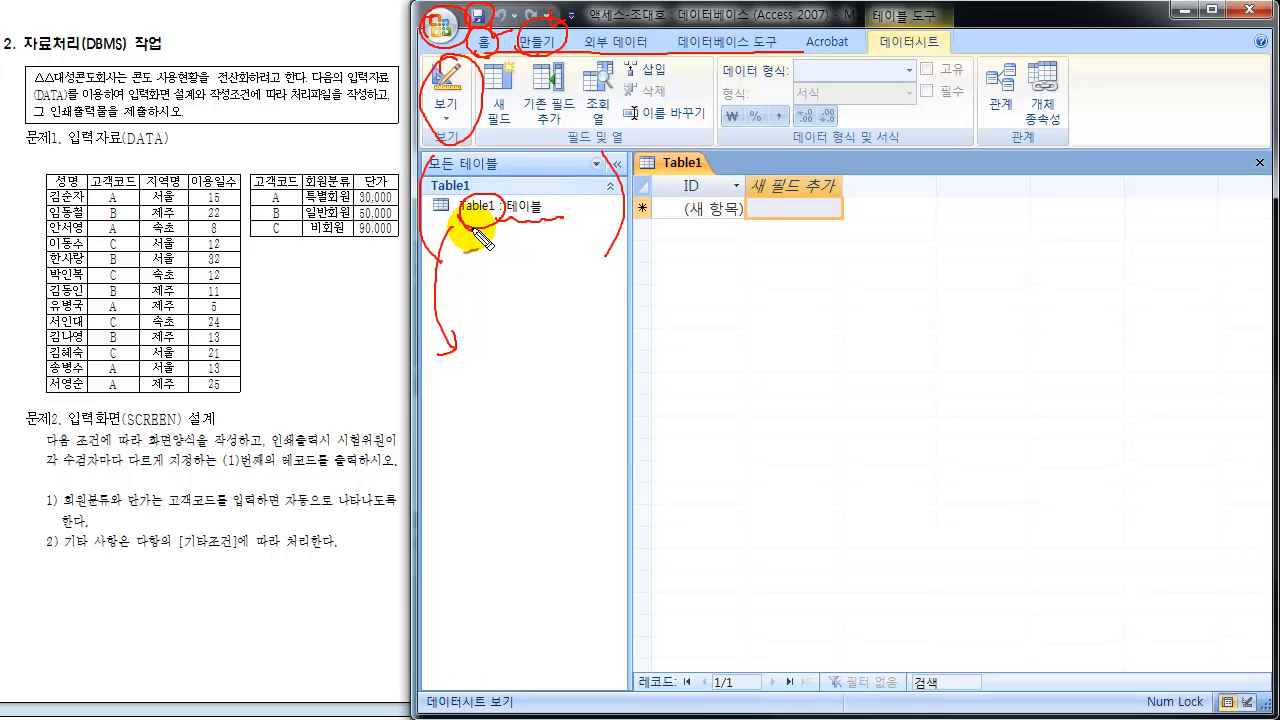
pyautogui.moveTo(476, 226)
pyautogui.mouseDown()
pyautogui.moveTo(480, 256)
pyautogui.moveTo(541, 240)
pyautogui.mouseUp()
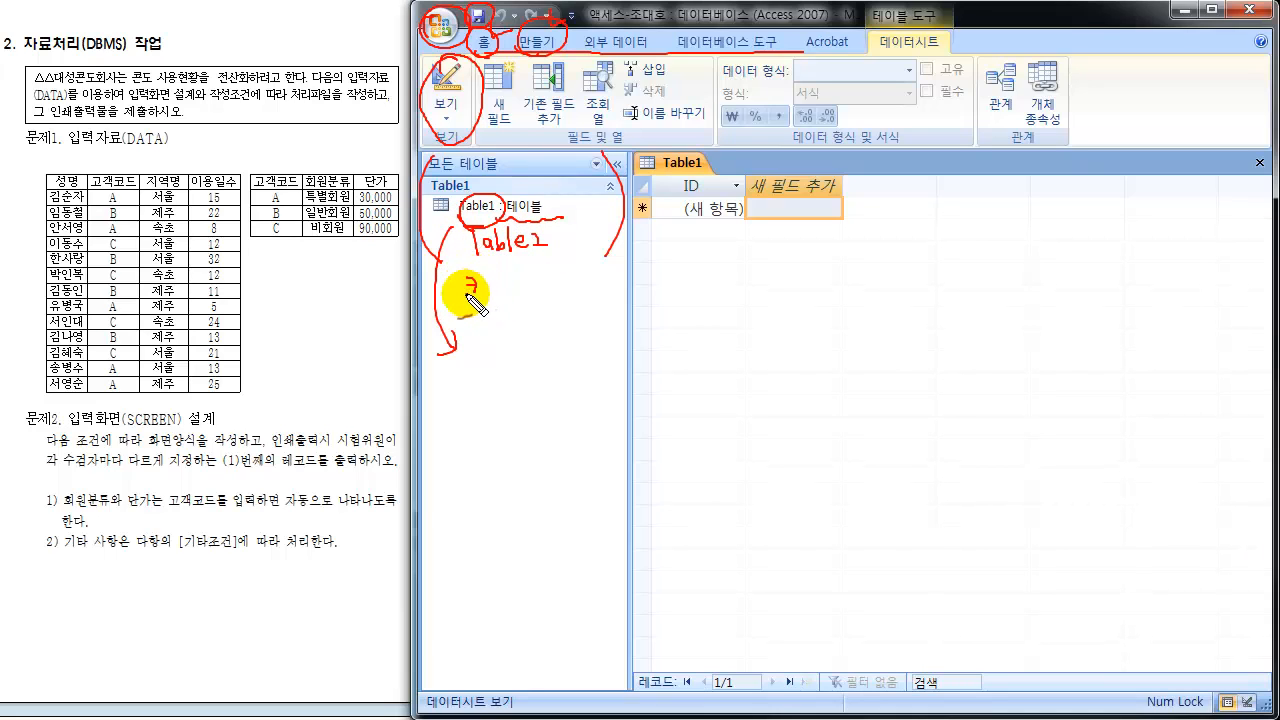
pyautogui.moveTo(490, 304); pyautogui.dragTo(513, 309)
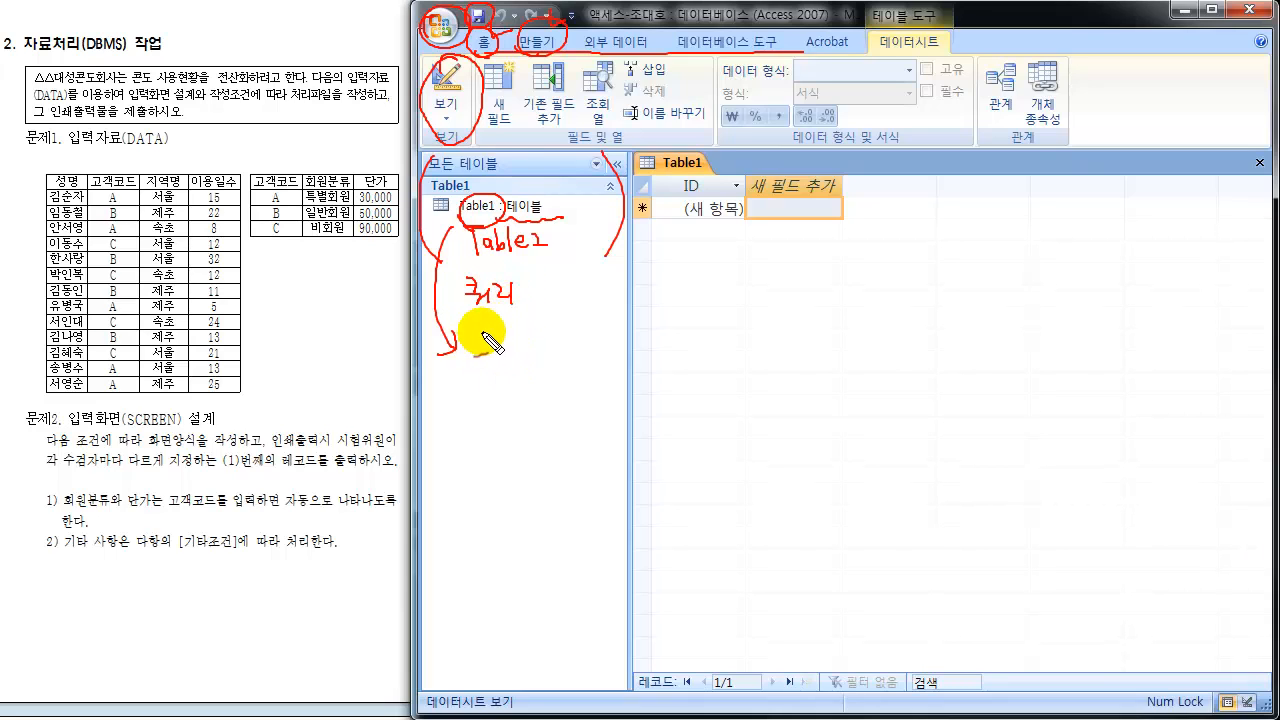
pyautogui.moveTo(492, 340); pyautogui.dragTo(486, 368)
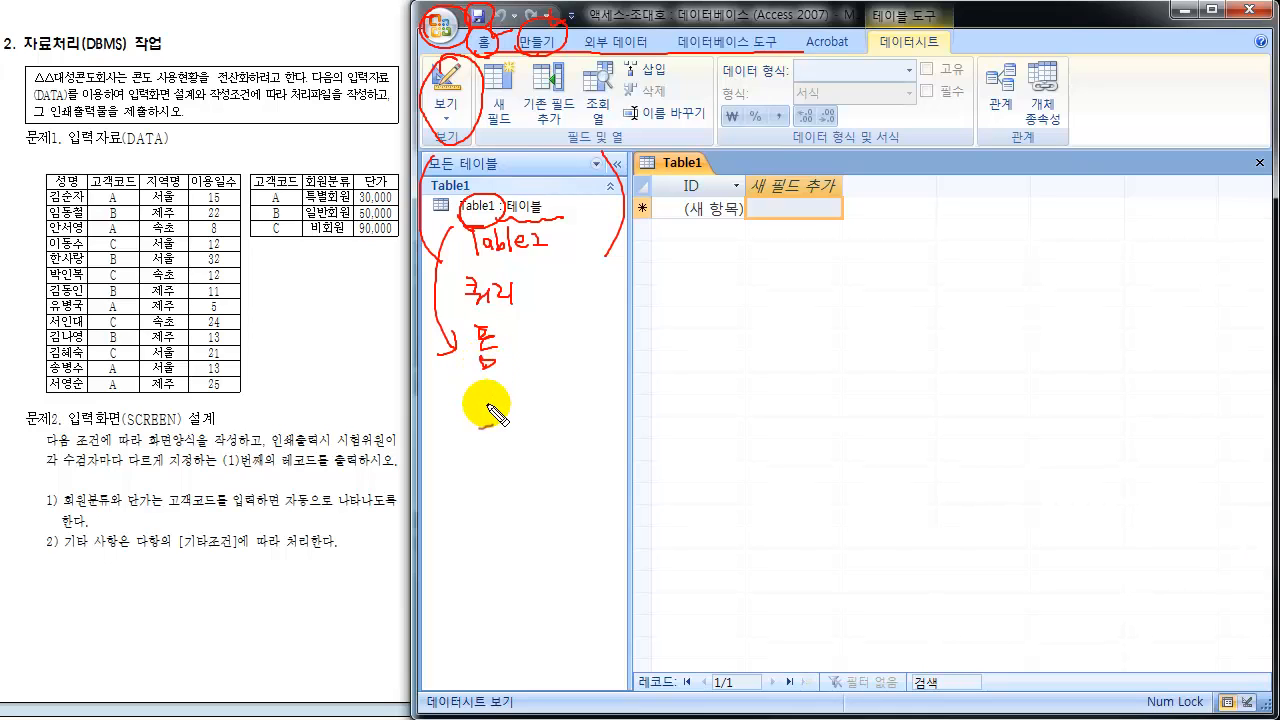
pyautogui.moveTo(490, 412); pyautogui.dragTo(543, 410)
pyautogui.moveTo(562, 210); pyautogui.dragTo(552, 424)
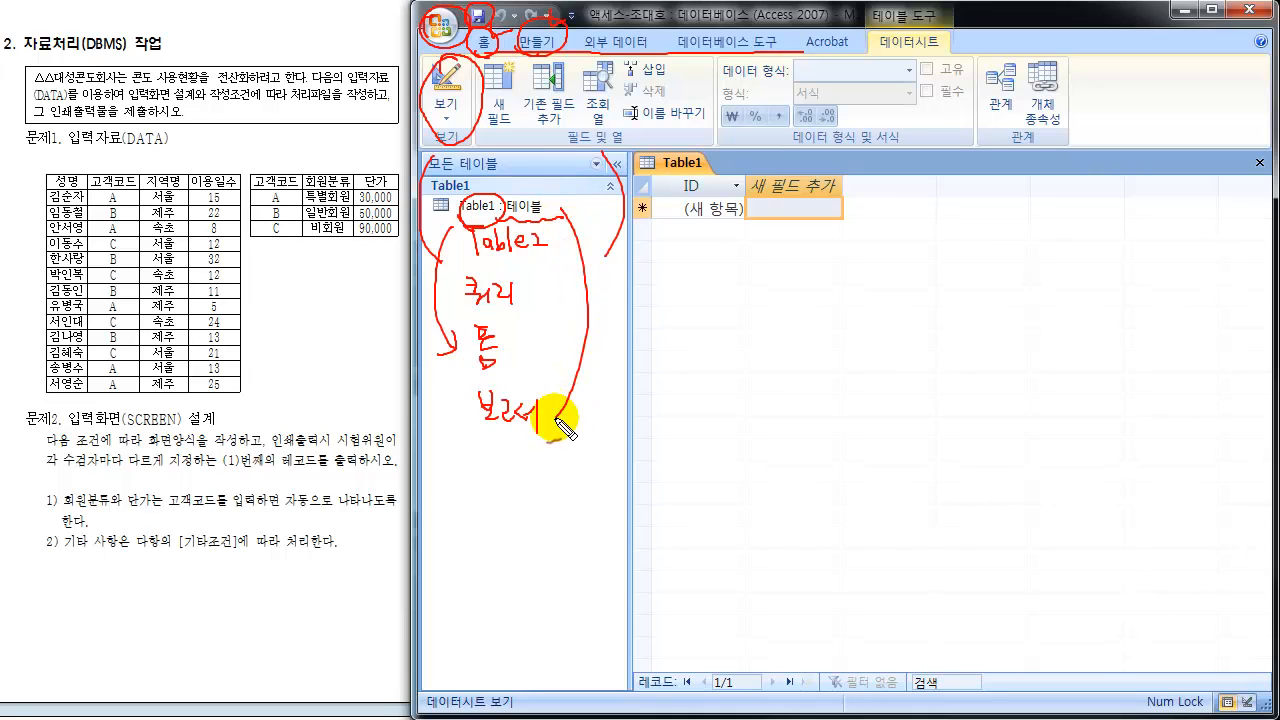
pyautogui.moveTo(438, 244)
pyautogui.mouseDown()
pyautogui.moveTo(423, 329)
pyautogui.moveTo(453, 436)
pyautogui.mouseUp()
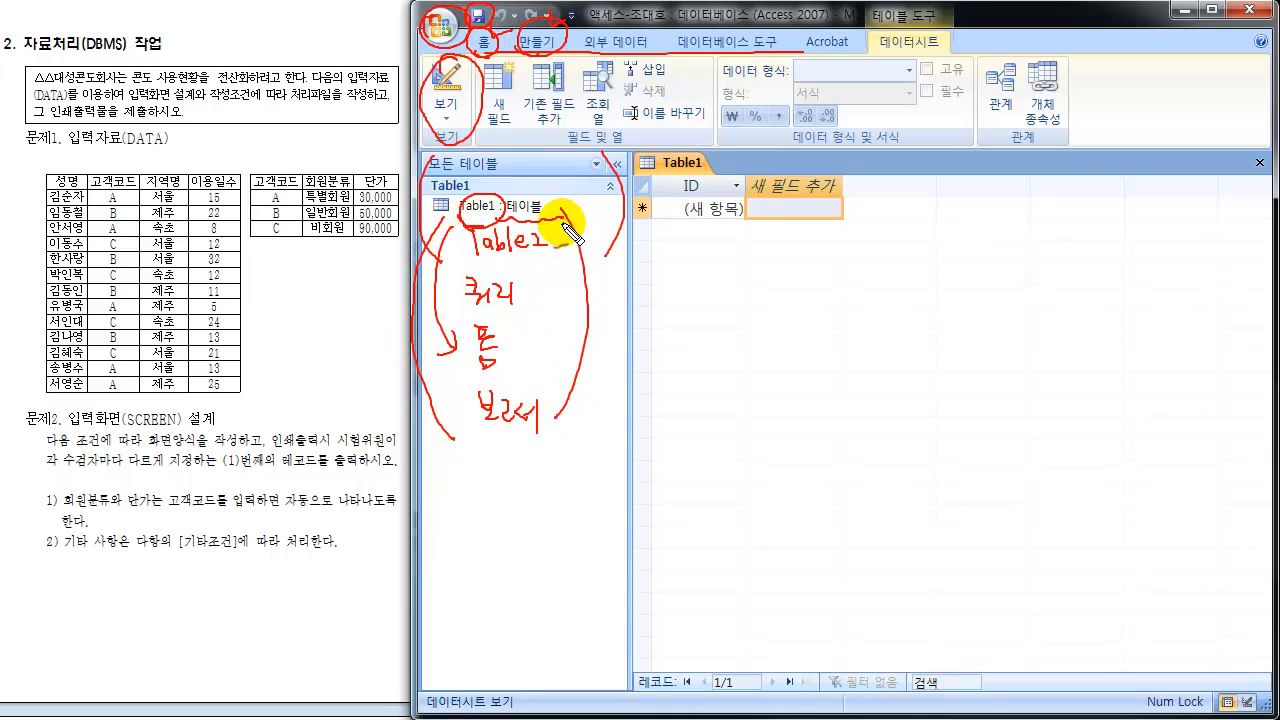
pyautogui.moveTo(564, 190); pyautogui.dragTo(577, 205)
pyautogui.moveTo(537, 283); pyautogui.dragTo(548, 293)
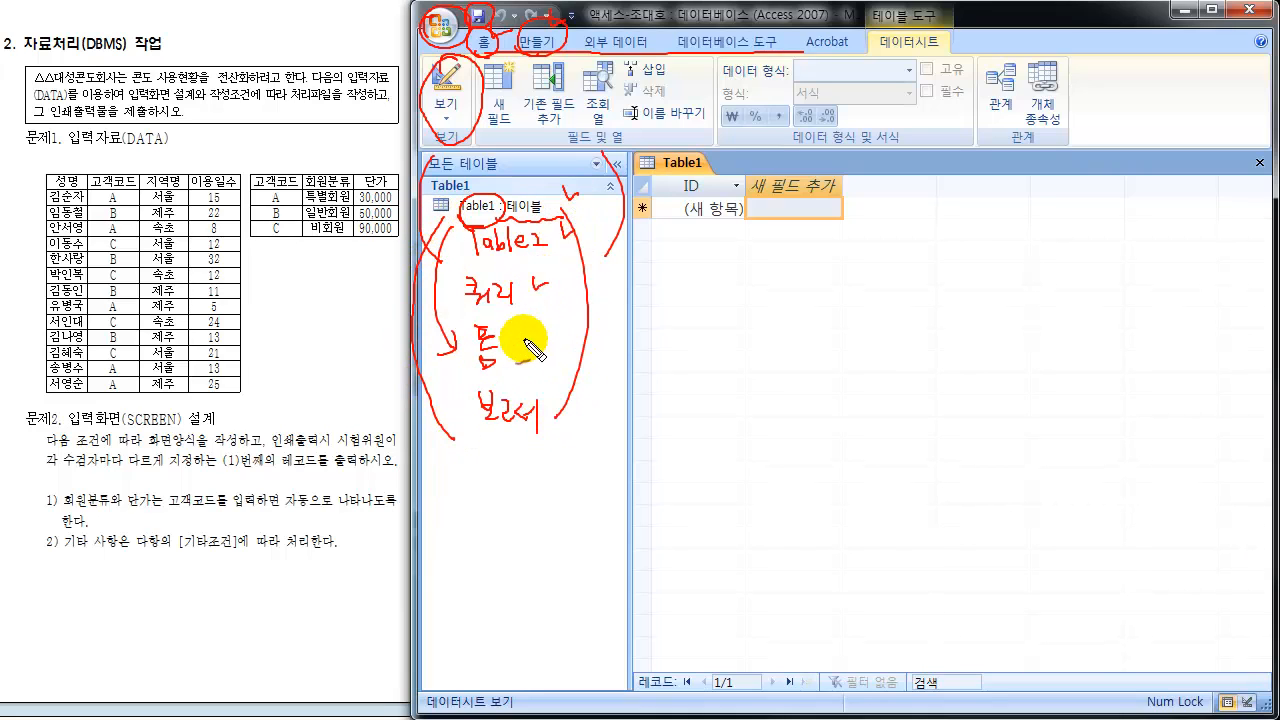
pyautogui.moveTo(516, 341); pyautogui.dragTo(532, 353)
pyautogui.moveTo(557, 403); pyautogui.dragTo(581, 403)
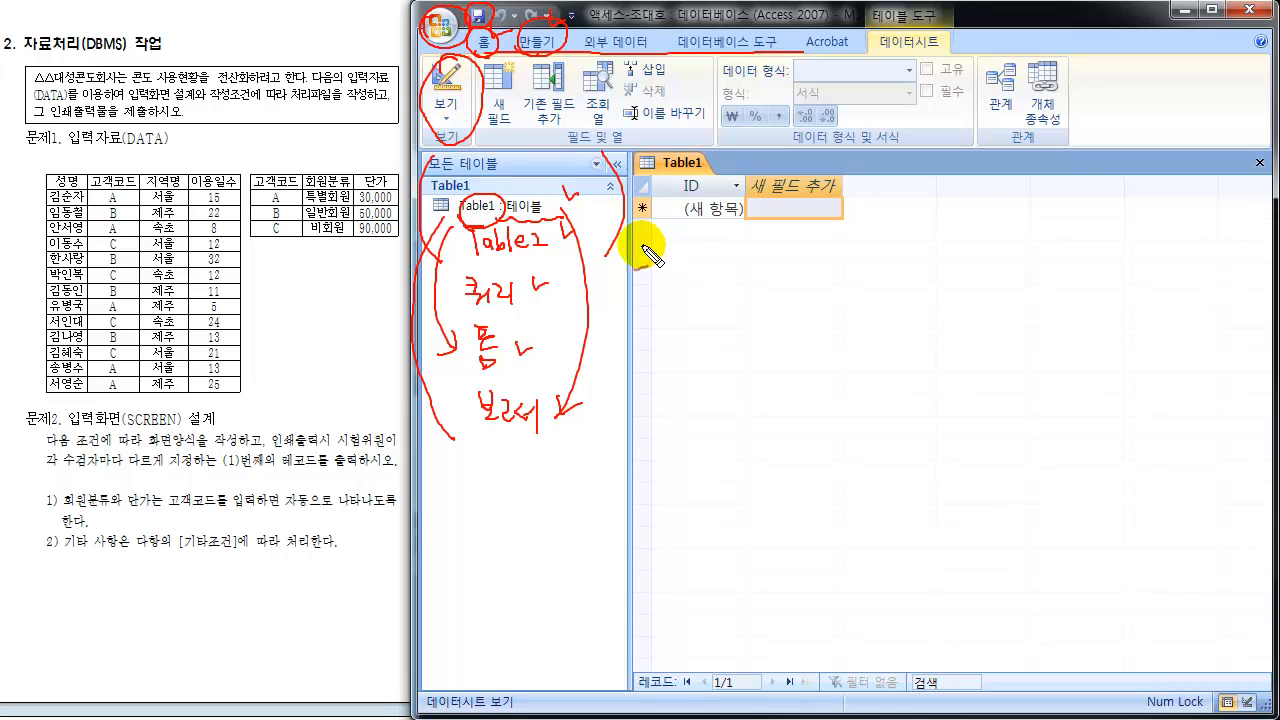
pyautogui.moveTo(165, 178)
pyautogui.mouseDown()
pyautogui.moveTo(55, 195)
pyautogui.moveTo(14, 309)
pyautogui.moveTo(229, 329)
pyautogui.moveTo(220, 184)
pyautogui.moveTo(125, 185)
pyautogui.mouseUp()
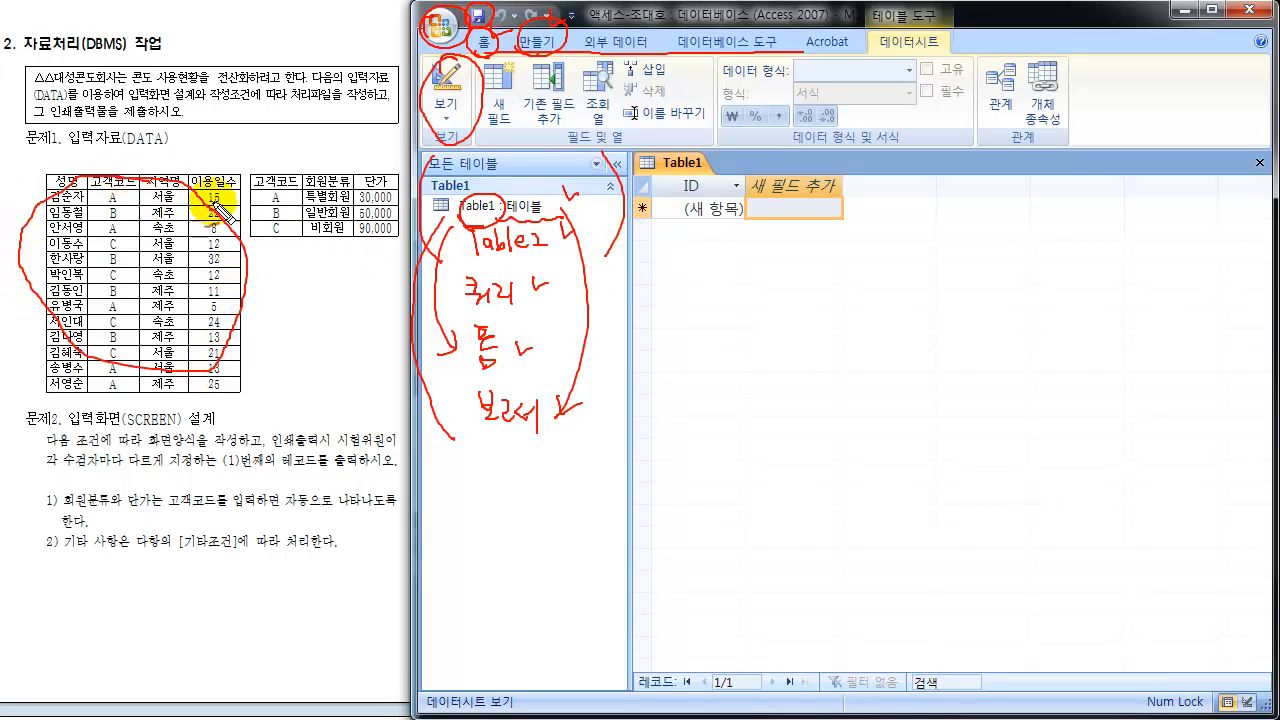
pyautogui.moveTo(780, 186)
pyautogui.mouseDown()
pyautogui.moveTo(690, 190)
pyautogui.moveTo(793, 248)
pyautogui.moveTo(805, 192)
pyautogui.moveTo(730, 192)
pyautogui.moveTo(690, 240)
pyautogui.mouseUp()
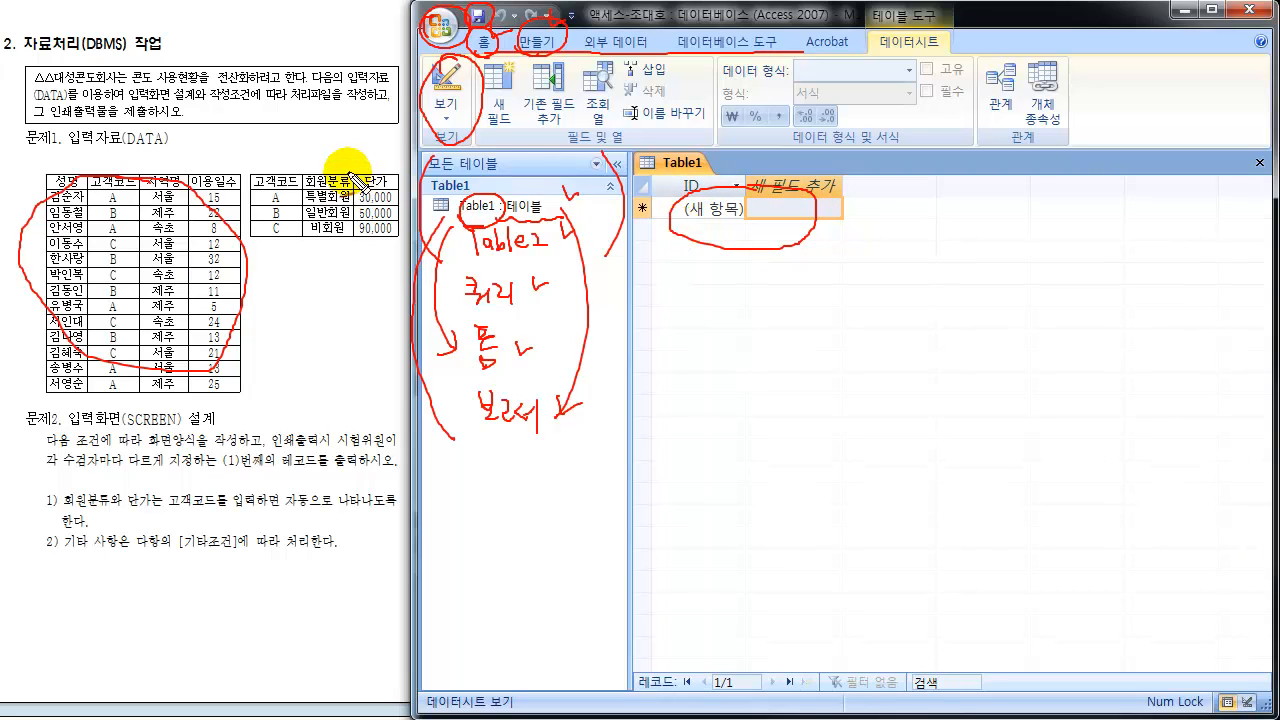
pyautogui.moveTo(337, 168)
pyautogui.mouseDown()
pyautogui.moveTo(260, 177)
pyautogui.moveTo(400, 263)
pyautogui.moveTo(355, 185)
pyautogui.mouseUp()
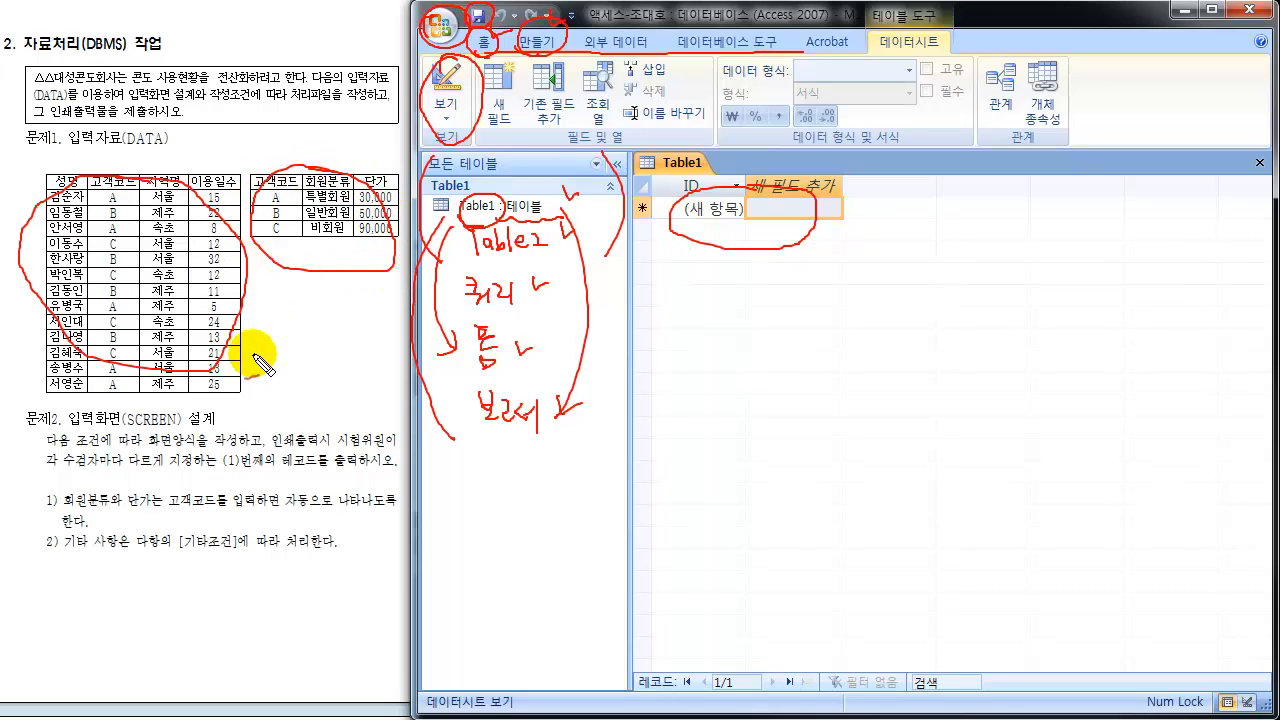
pyautogui.press('Escape')
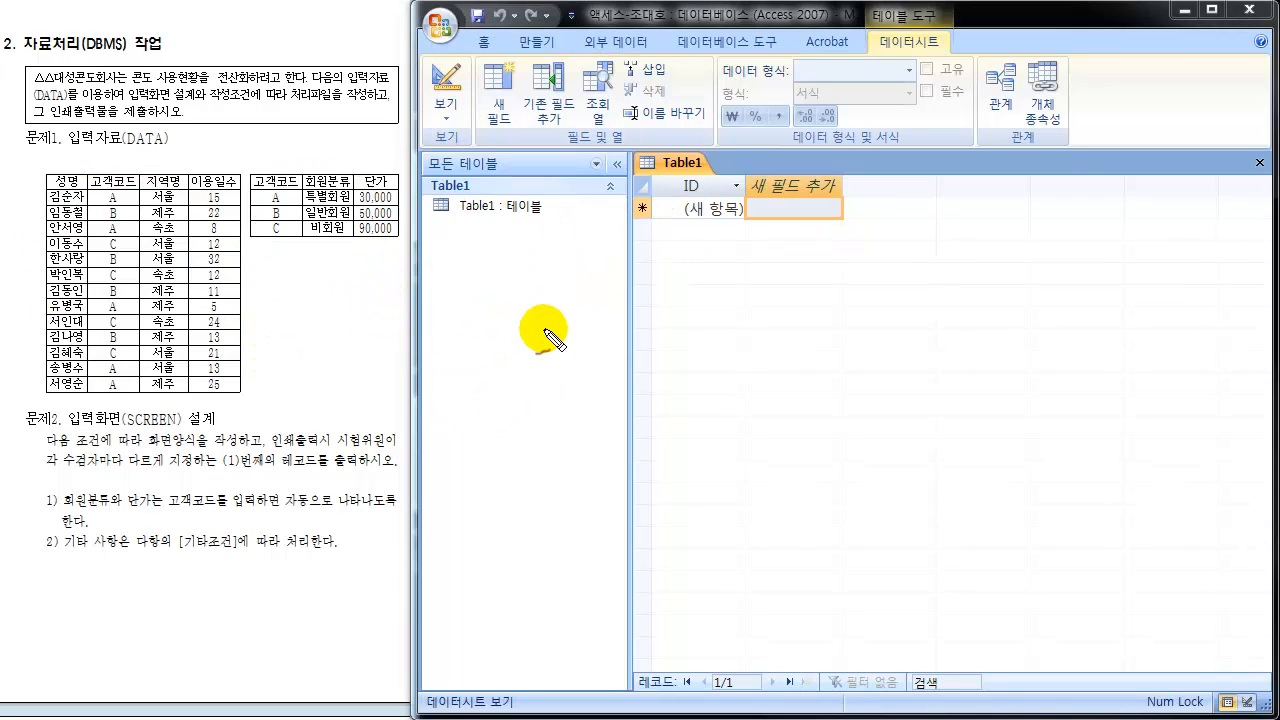
pyautogui.moveTo(42, 109)
pyautogui.mouseDown()
pyautogui.moveTo(63, 132)
pyautogui.moveTo(63, 190)
pyautogui.moveTo(77, 176)
pyautogui.mouseUp()
pyautogui.moveTo(112, 171)
pyautogui.mouseDown()
pyautogui.moveTo(98, 189)
pyautogui.moveTo(153, 199)
pyautogui.moveTo(238, 183)
pyautogui.moveTo(201, 179)
pyautogui.mouseUp()
pyautogui.moveTo(80, 186)
pyautogui.mouseDown()
pyautogui.moveTo(190, 152)
pyautogui.moveTo(226, 166)
pyautogui.mouseUp()
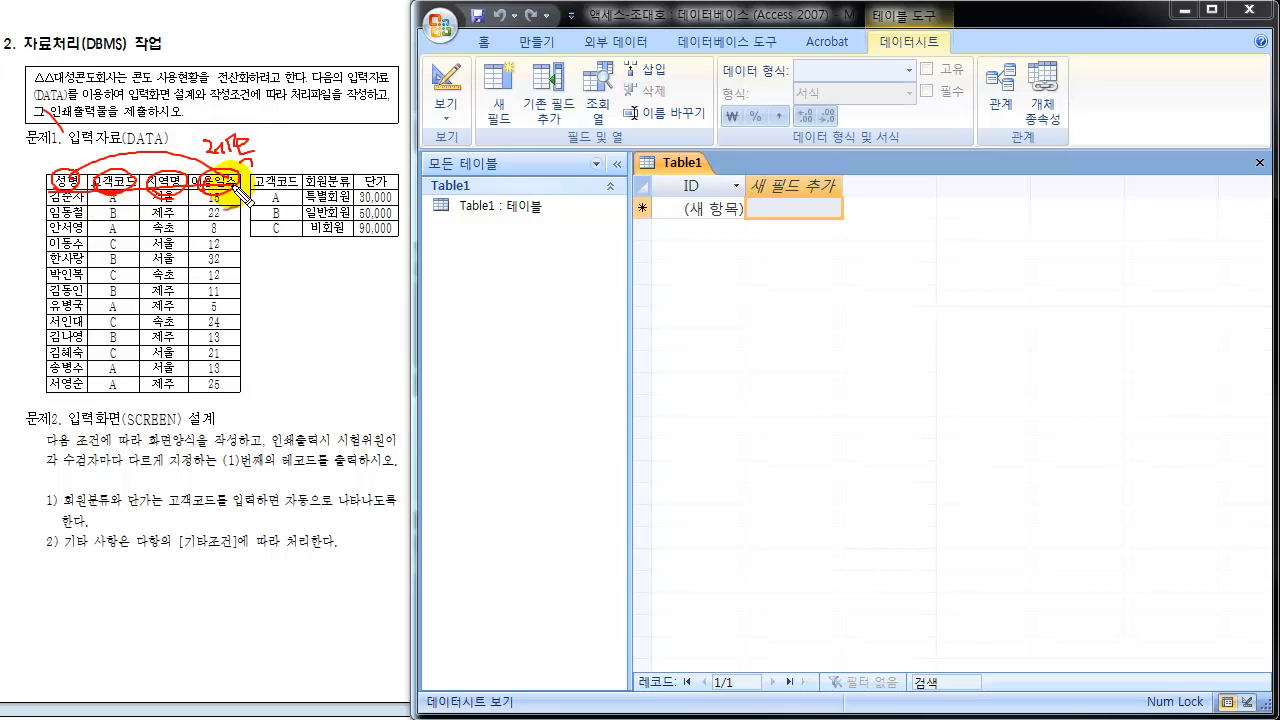
pyautogui.moveTo(60, 176)
pyautogui.mouseDown()
pyautogui.moveTo(23, 229)
pyautogui.moveTo(58, 398)
pyautogui.mouseUp()
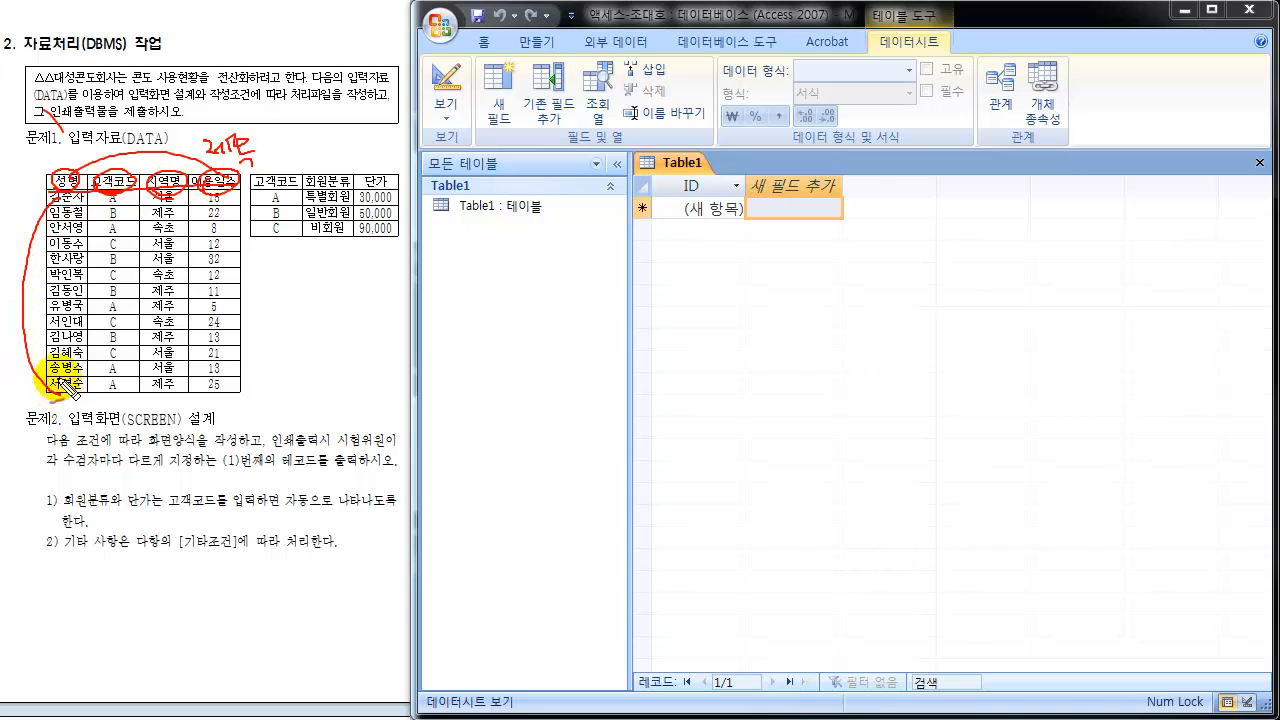
pyautogui.moveTo(50, 300); pyautogui.dragTo(150, 293)
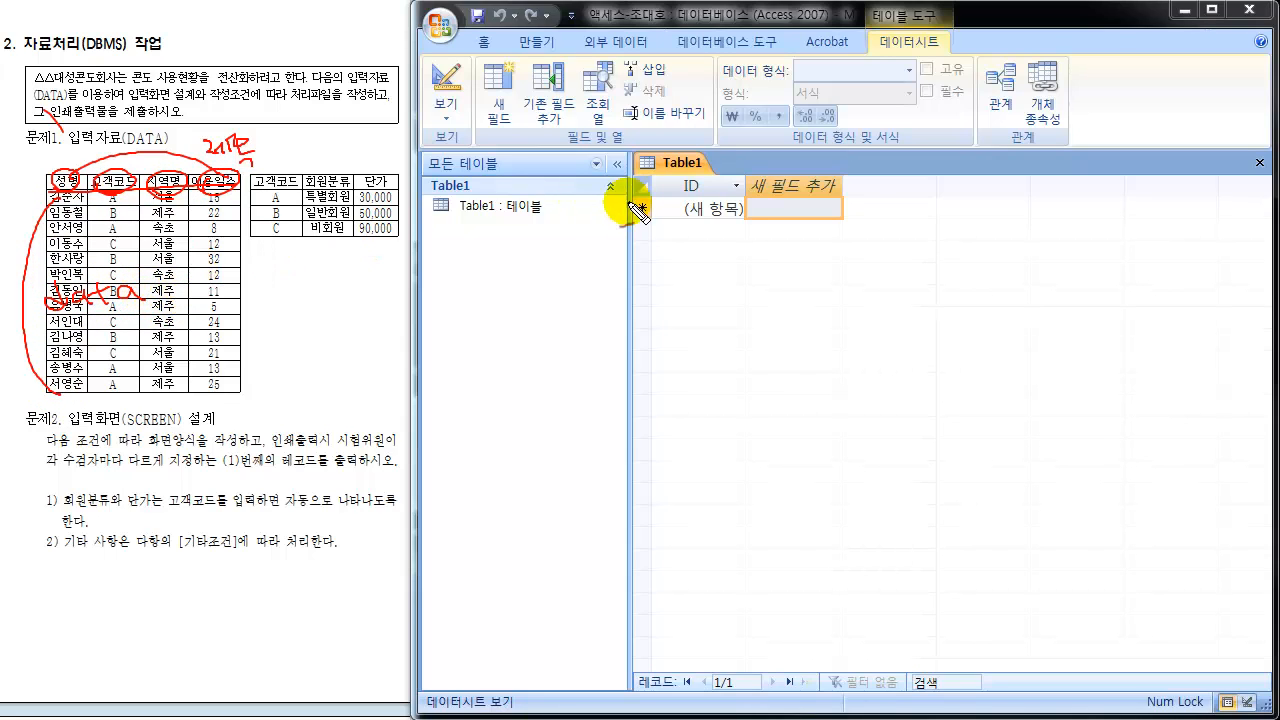
pyautogui.moveTo(590, 212)
pyautogui.mouseDown()
pyautogui.moveTo(643, 202)
pyautogui.moveTo(656, 226)
pyautogui.mouseUp()
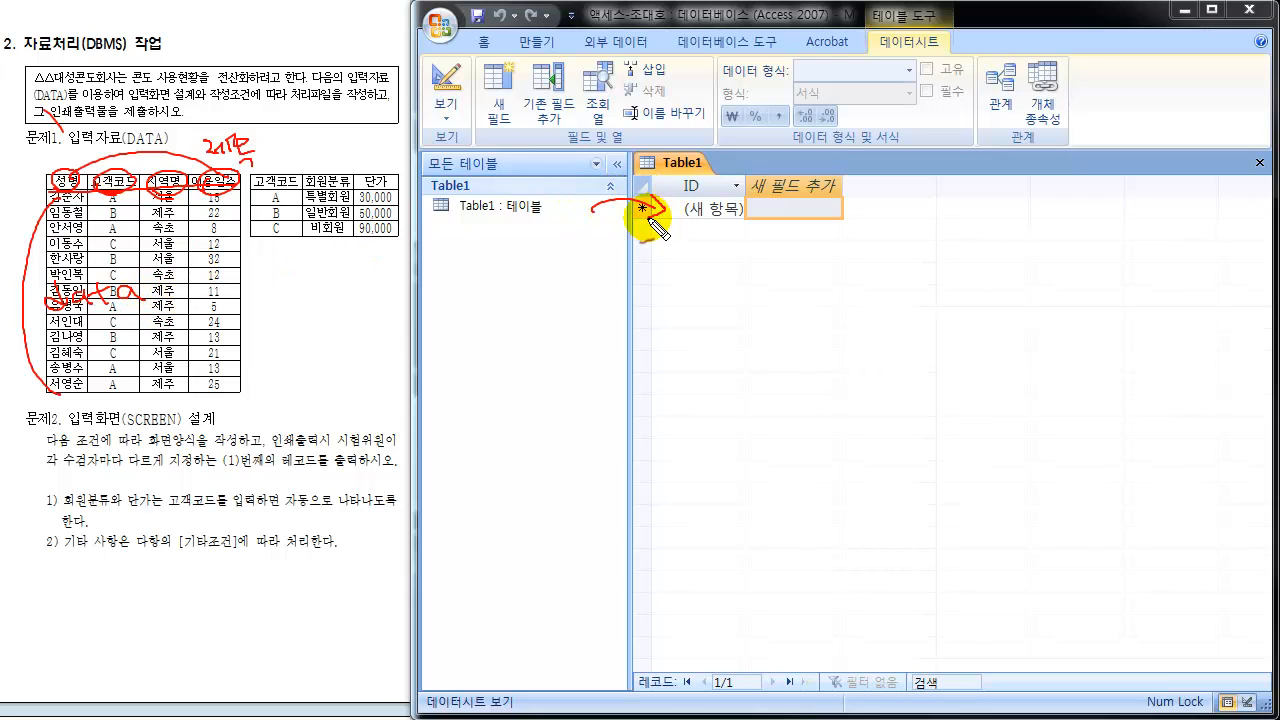
pyautogui.moveTo(586, 206)
pyautogui.mouseDown()
pyautogui.moveTo(640, 189)
pyautogui.moveTo(656, 228)
pyautogui.mouseUp()
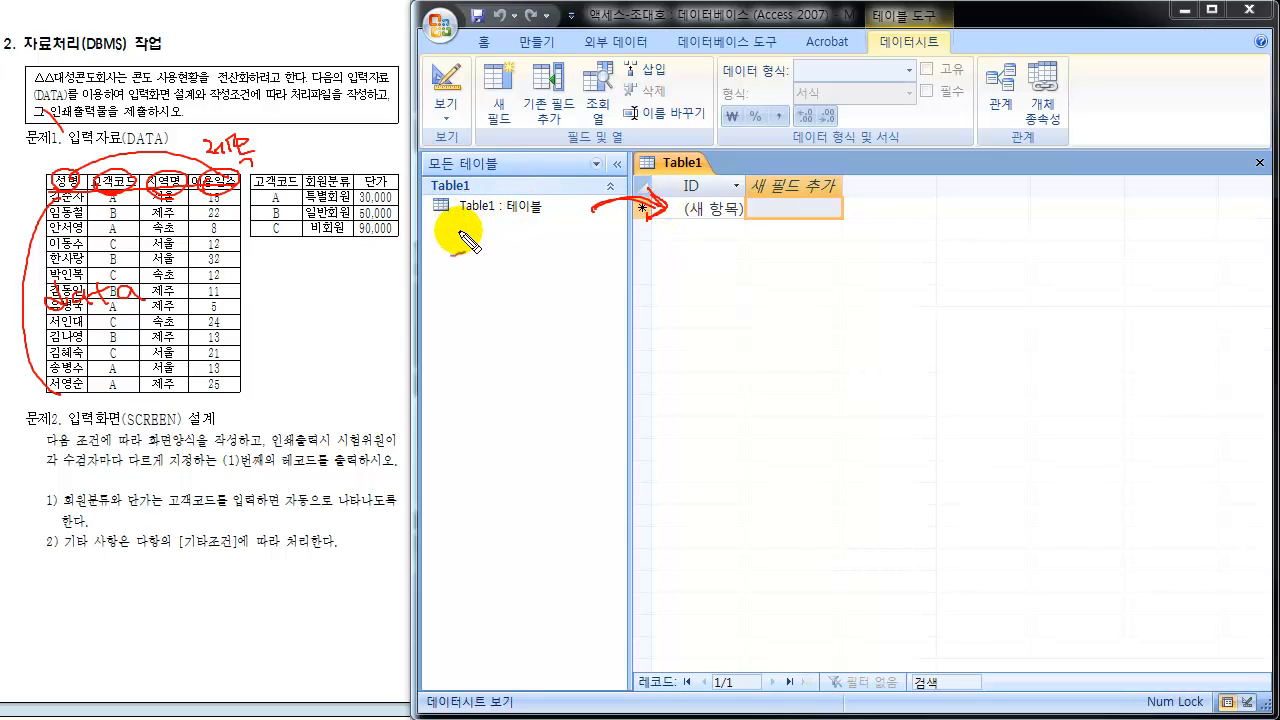
pyautogui.moveTo(229, 204); pyautogui.dragTo(239, 375)
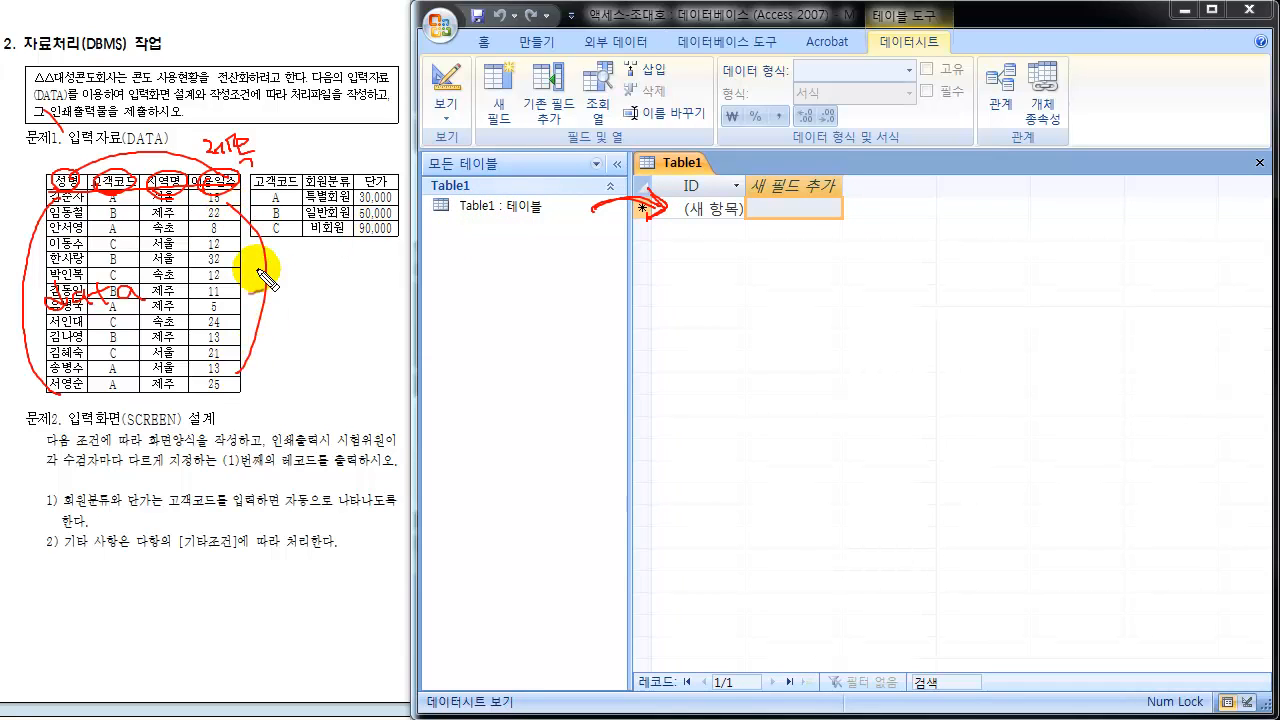
pyautogui.press('Escape')
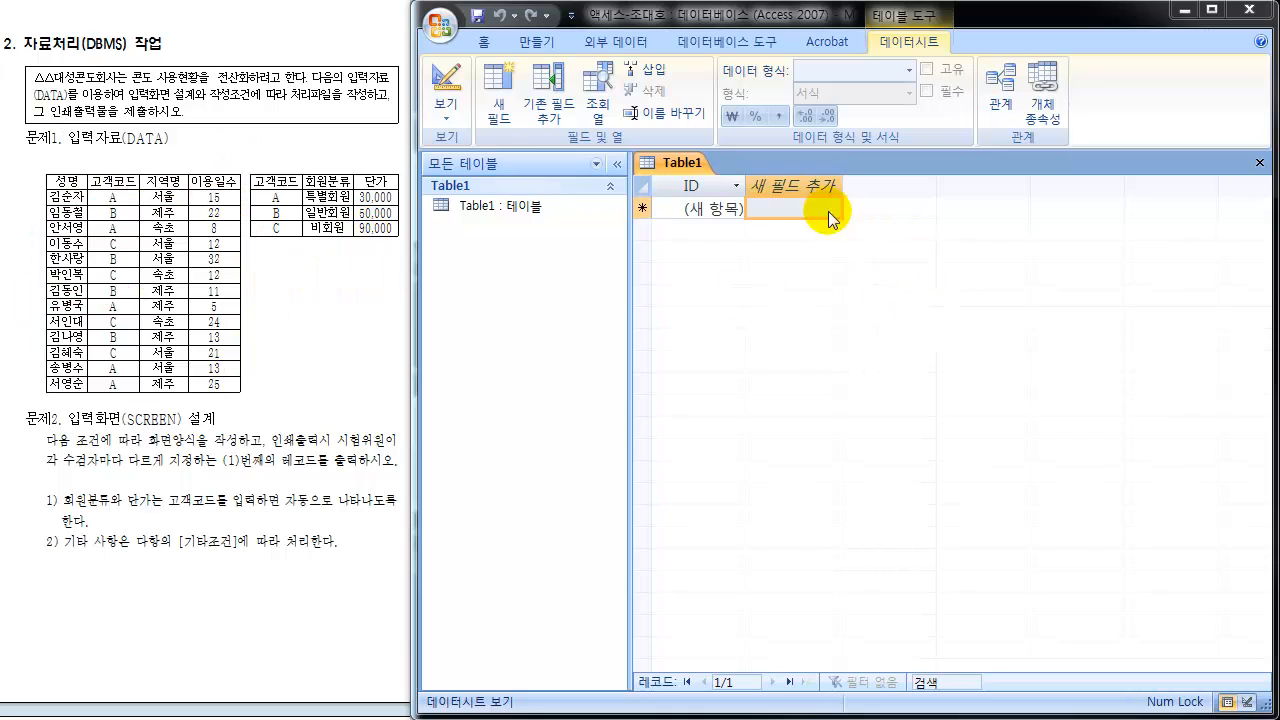
# Start switching the new table from Datasheet view to Design view and move the table-name dialog aside.
pyautogui.click(449, 88)
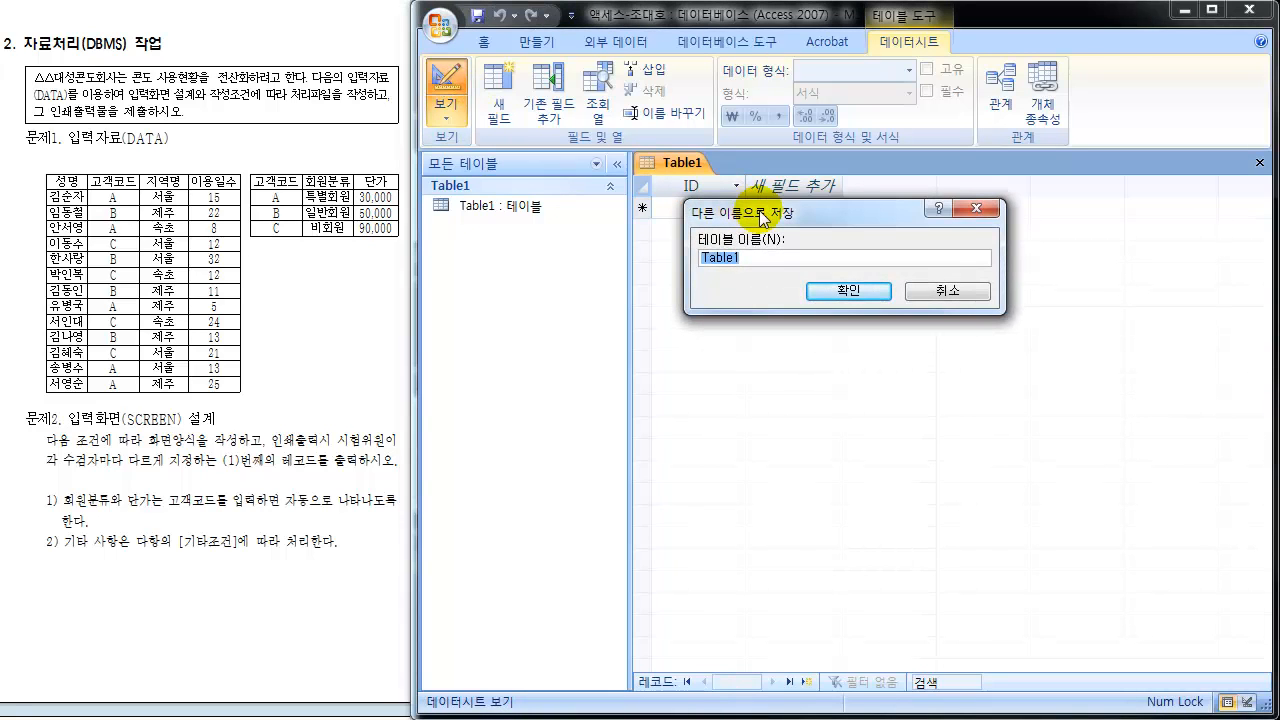
pyautogui.moveTo(759, 210); pyautogui.dragTo(679, 157)
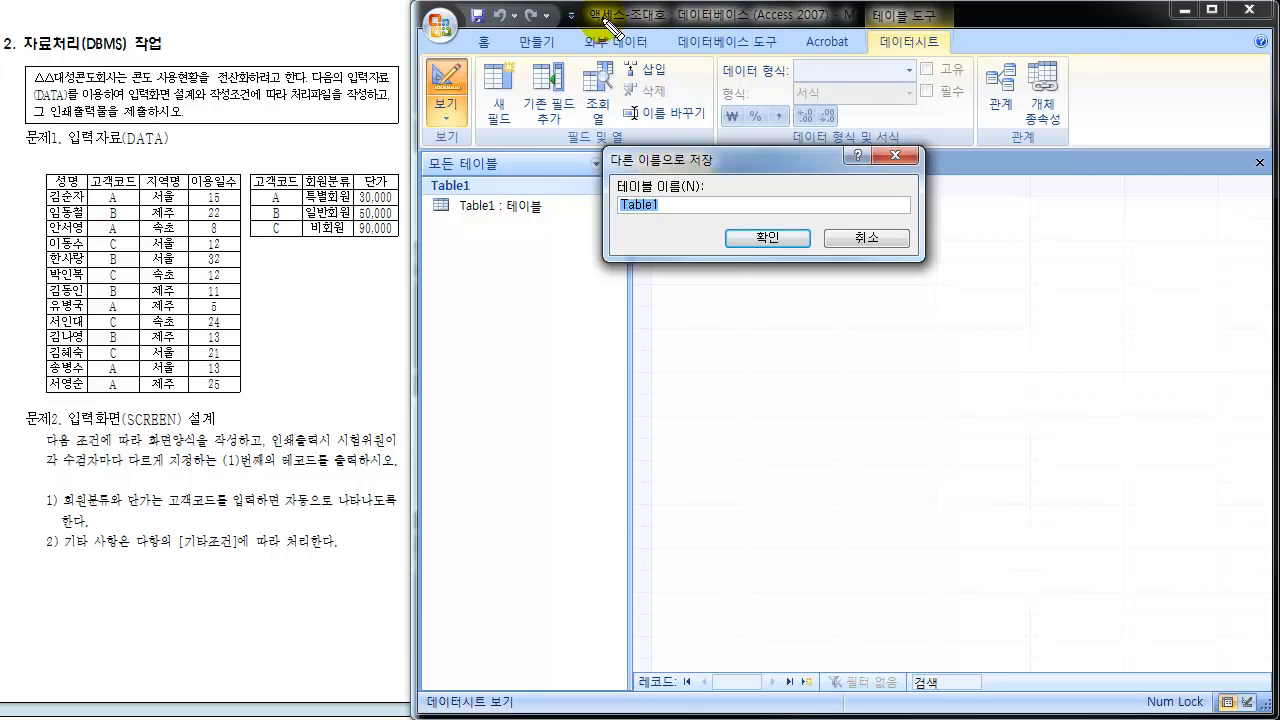
pyautogui.moveTo(609, 30); pyautogui.dragTo(671, 29)
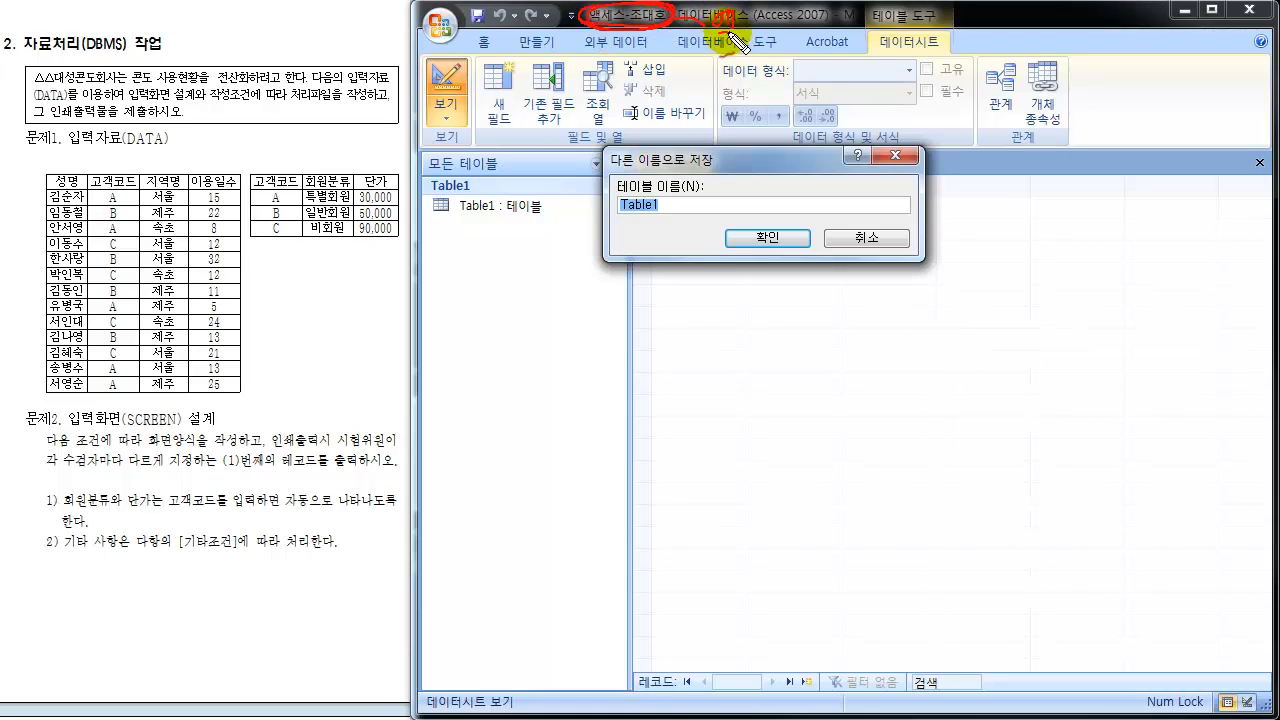
pyautogui.moveTo(770, 20); pyautogui.dragTo(800, 26)
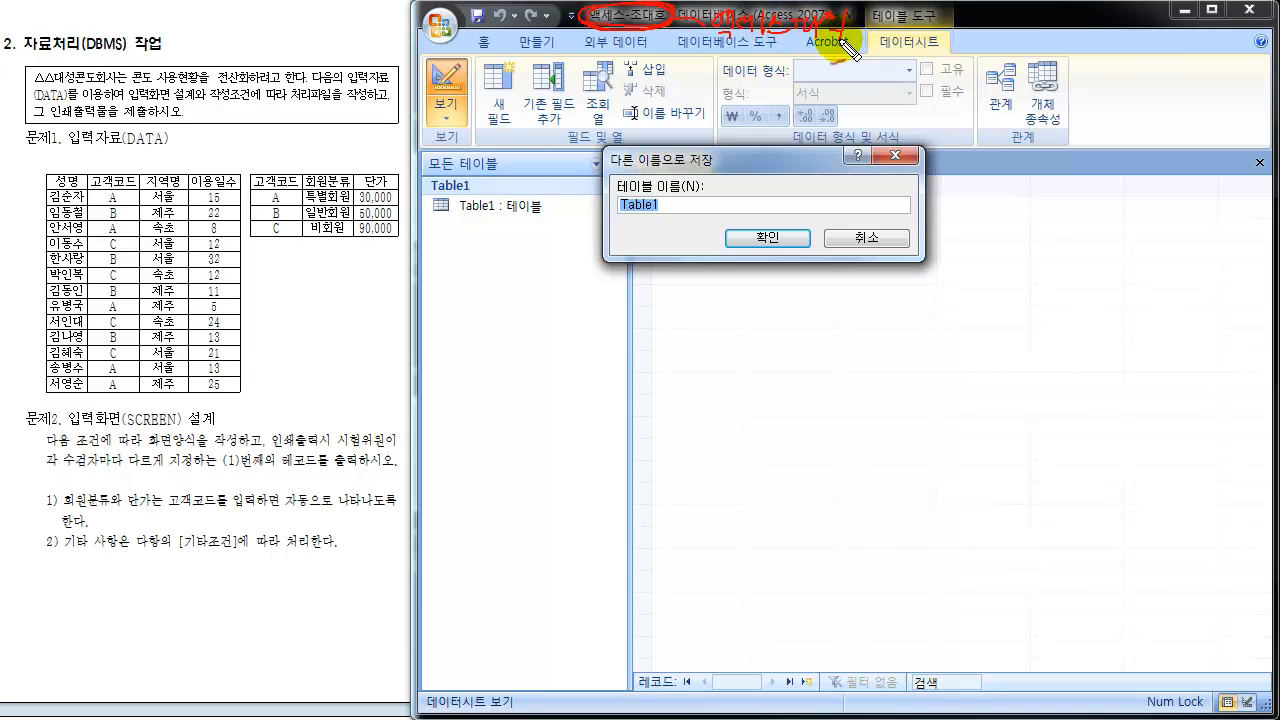
pyautogui.moveTo(868, 22); pyautogui.dragTo(864, 38)
pyautogui.moveTo(705, 13); pyautogui.dragTo(699, 38)
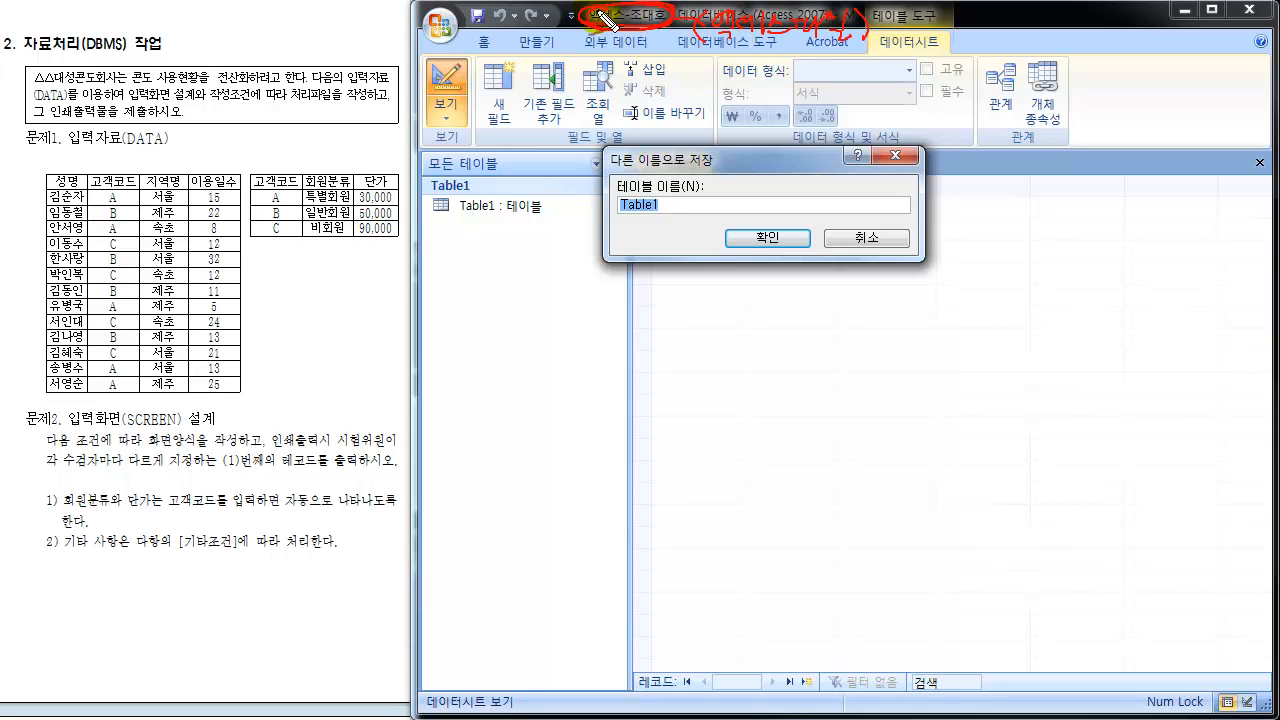
pyautogui.moveTo(474, 201)
pyautogui.mouseDown()
pyautogui.moveTo(488, 222)
pyautogui.moveTo(630, 192)
pyautogui.moveTo(618, 218)
pyautogui.mouseUp()
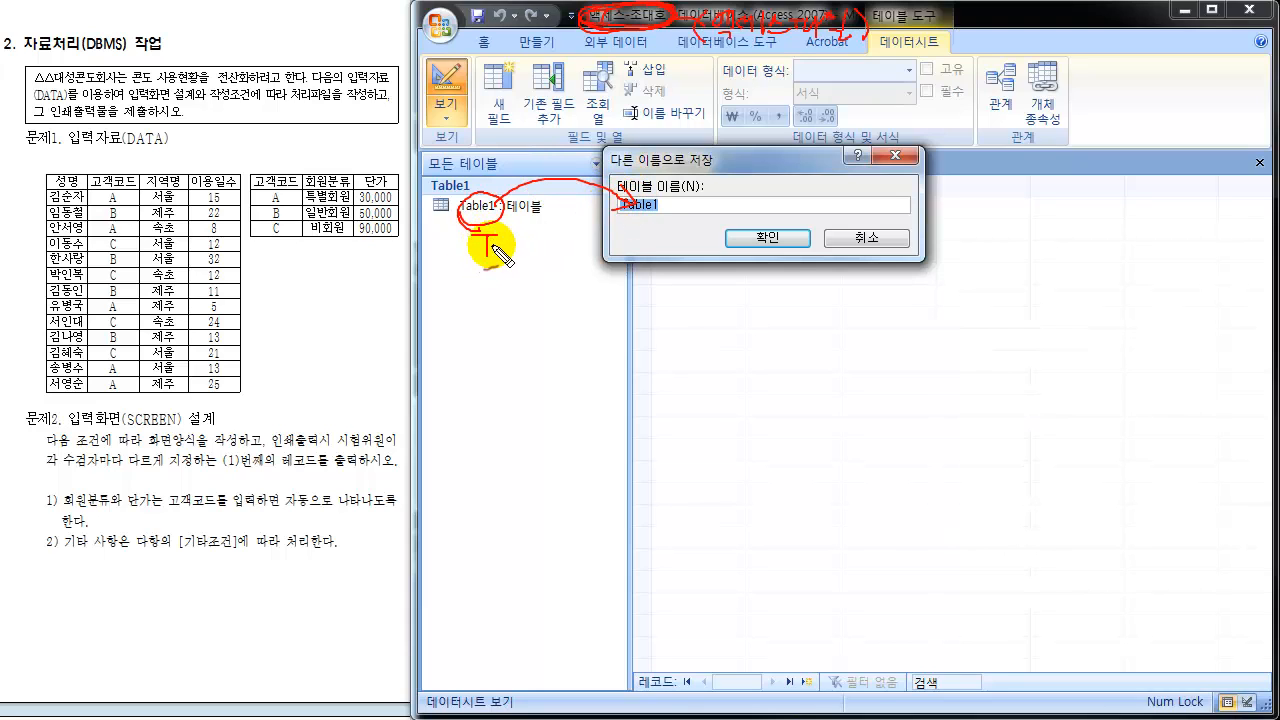
pyautogui.moveTo(510, 260)
pyautogui.mouseDown()
pyautogui.moveTo(488, 251)
pyautogui.moveTo(507, 271)
pyautogui.moveTo(492, 246)
pyautogui.moveTo(622, 232)
pyautogui.moveTo(610, 239)
pyautogui.mouseUp()
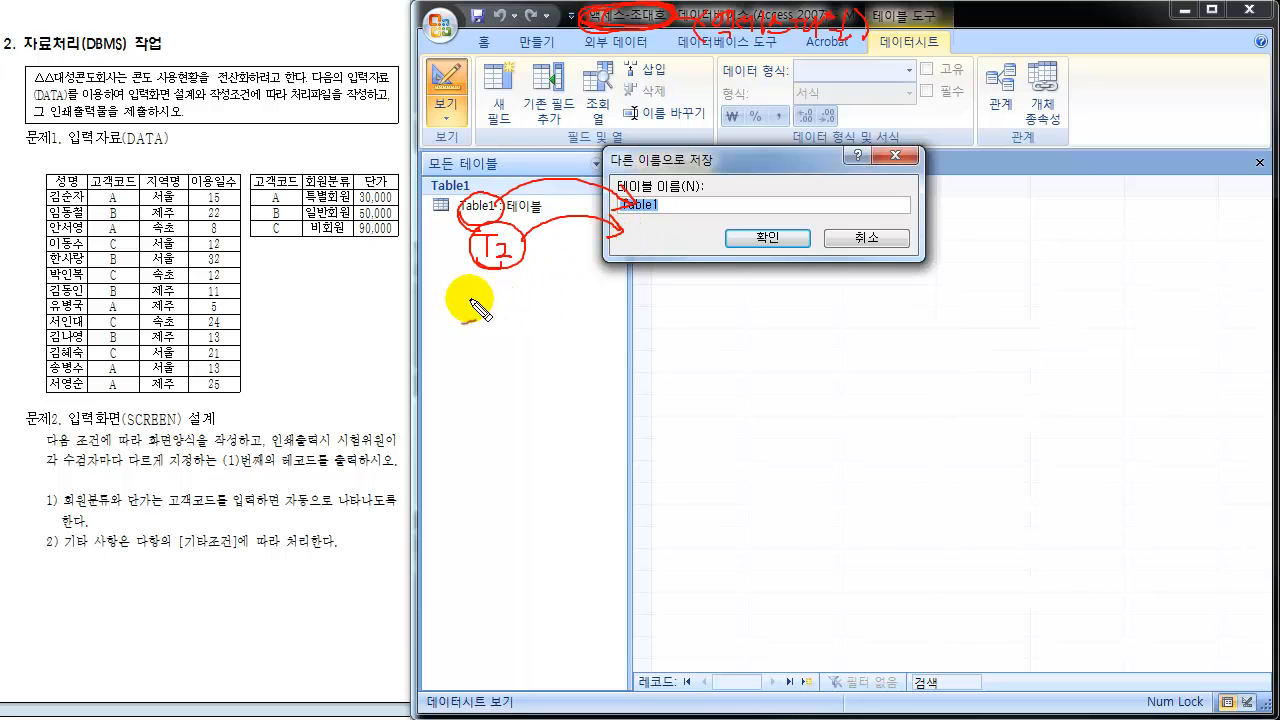
pyautogui.moveTo(490, 313); pyautogui.dragTo(609, 262)
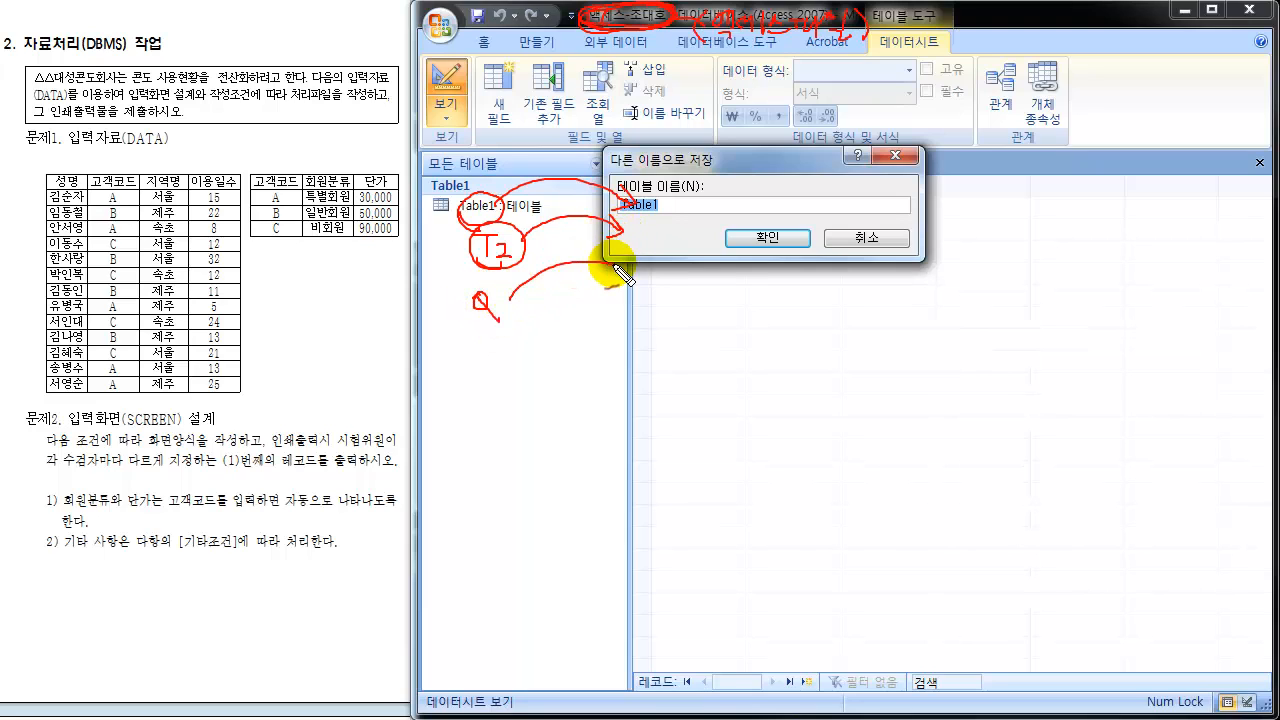
pyautogui.moveTo(468, 346); pyautogui.dragTo(487, 345)
pyautogui.moveTo(475, 349); pyautogui.dragTo(480, 359)
pyautogui.moveTo(471, 360)
pyautogui.mouseDown()
pyautogui.moveTo(487, 357)
pyautogui.moveTo(480, 367)
pyautogui.mouseUp()
pyautogui.moveTo(475, 368); pyautogui.dragTo(497, 377)
pyautogui.moveTo(524, 358)
pyautogui.mouseDown()
pyautogui.moveTo(612, 318)
pyautogui.moveTo(604, 333)
pyautogui.mouseUp()
pyautogui.moveTo(472, 414)
pyautogui.mouseDown()
pyautogui.moveTo(474, 442)
pyautogui.moveTo(488, 442)
pyautogui.mouseUp()
pyautogui.moveTo(474, 428); pyautogui.dragTo(488, 428)
pyautogui.moveTo(474, 444); pyautogui.dragTo(541, 436)
pyautogui.moveTo(563, 412)
pyautogui.mouseDown()
pyautogui.moveTo(591, 388)
pyautogui.moveTo(632, 408)
pyautogui.mouseUp()
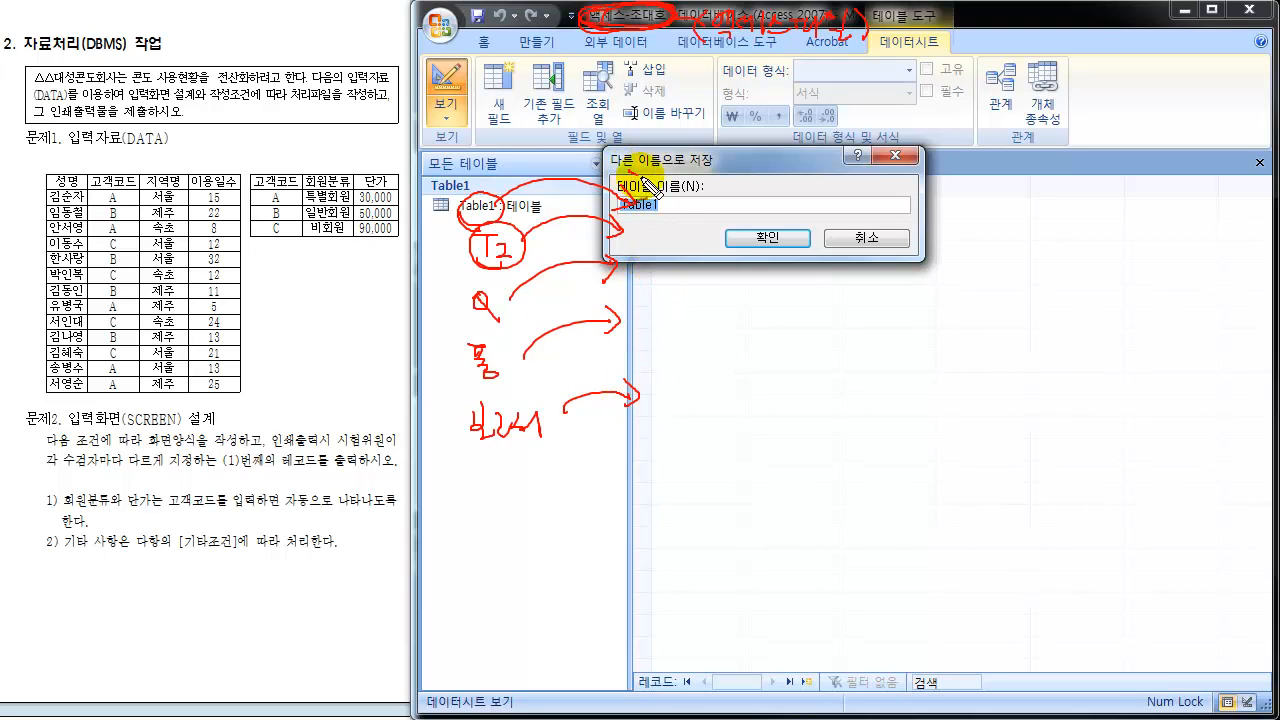
pyautogui.moveTo(625, 170)
pyautogui.mouseDown()
pyautogui.moveTo(662, 388)
pyautogui.moveTo(414, 405)
pyautogui.moveTo(412, 220)
pyautogui.moveTo(572, 138)
pyautogui.moveTo(652, 182)
pyautogui.mouseUp()
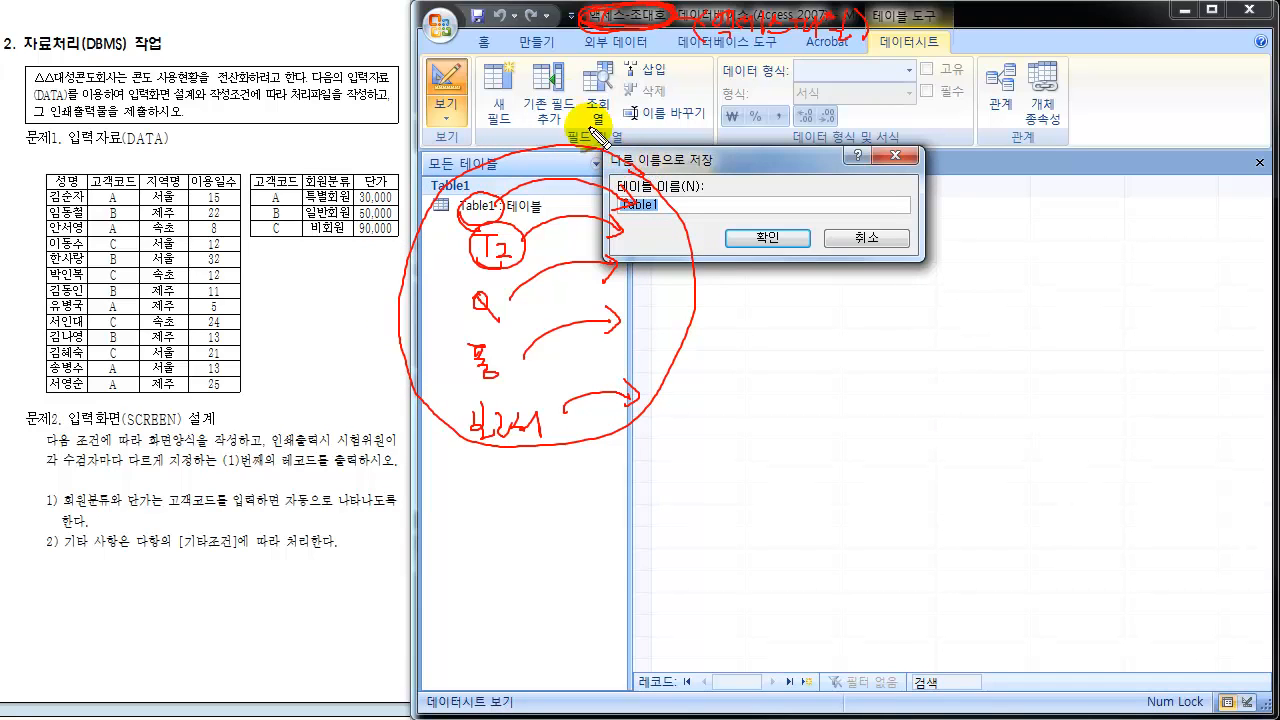
pyautogui.moveTo(553, 125); pyautogui.dragTo(609, 40)
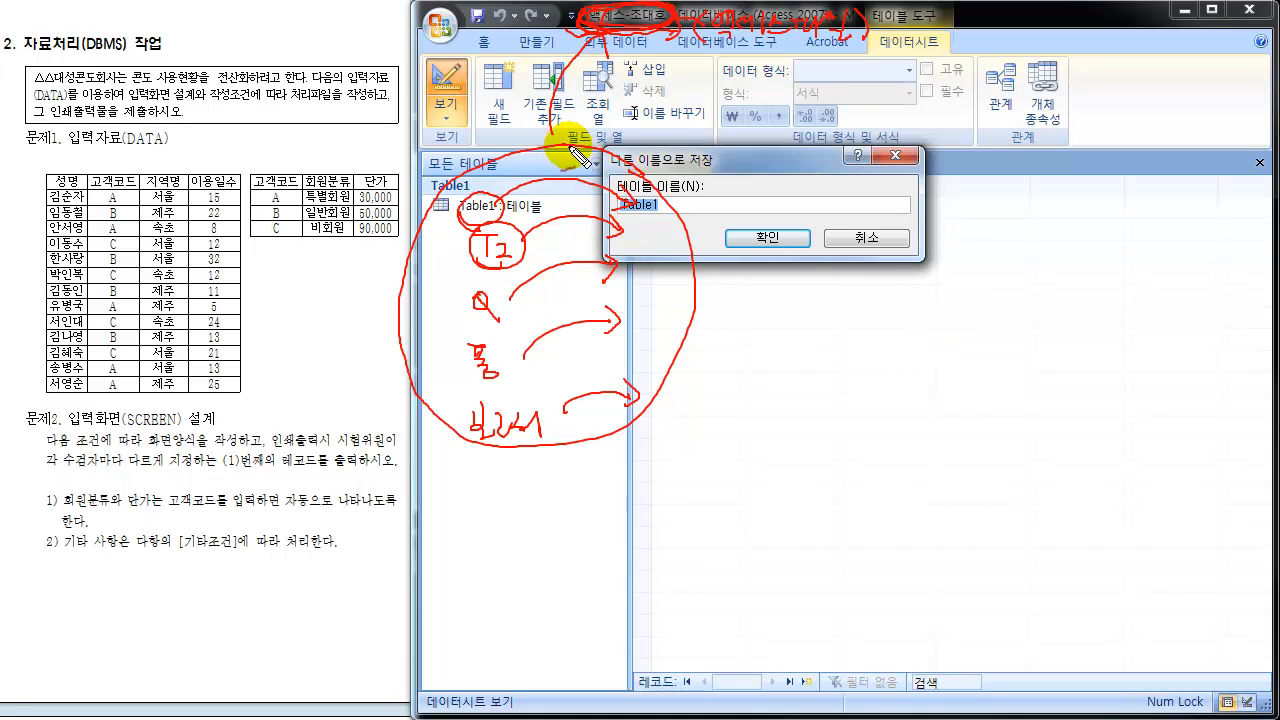
pyautogui.moveTo(563, 126)
pyautogui.mouseDown()
pyautogui.moveTo(663, 234)
pyautogui.moveTo(628, 430)
pyautogui.moveTo(434, 436)
pyautogui.moveTo(380, 300)
pyautogui.moveTo(455, 175)
pyautogui.moveTo(610, 170)
pyautogui.mouseUp()
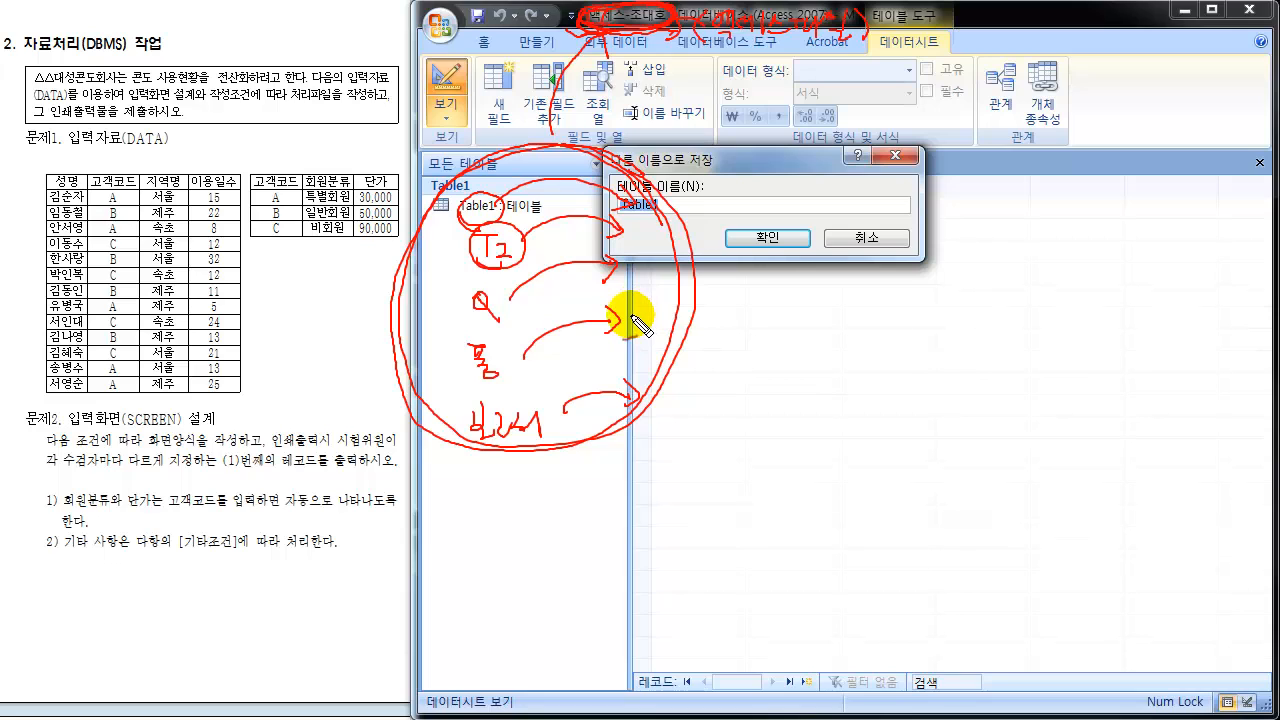
pyautogui.press('Escape')
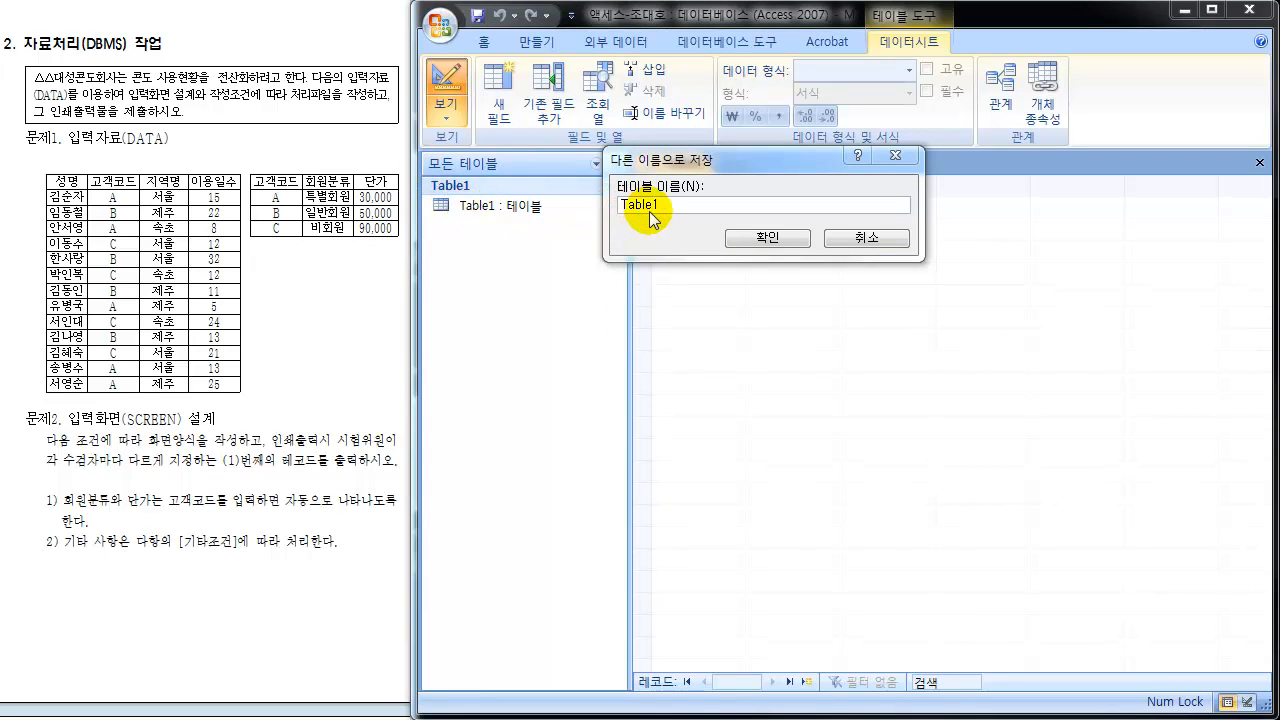
# Save the table under the name Table1 to open it in Design view.
pyautogui.click(777, 241)
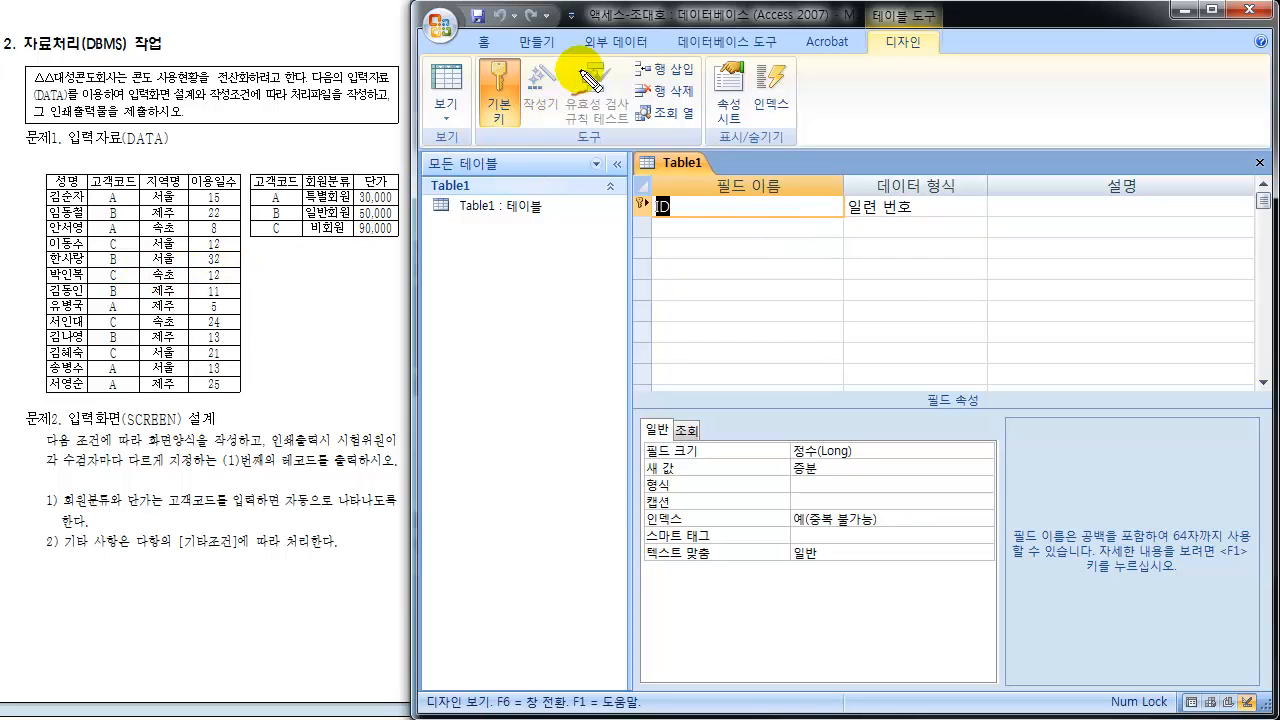
pyautogui.moveTo(470, 255)
pyautogui.mouseDown()
pyautogui.moveTo(486, 251)
pyautogui.moveTo(496, 274)
pyautogui.moveTo(486, 271)
pyautogui.moveTo(509, 286)
pyautogui.moveTo(533, 265)
pyautogui.mouseUp()
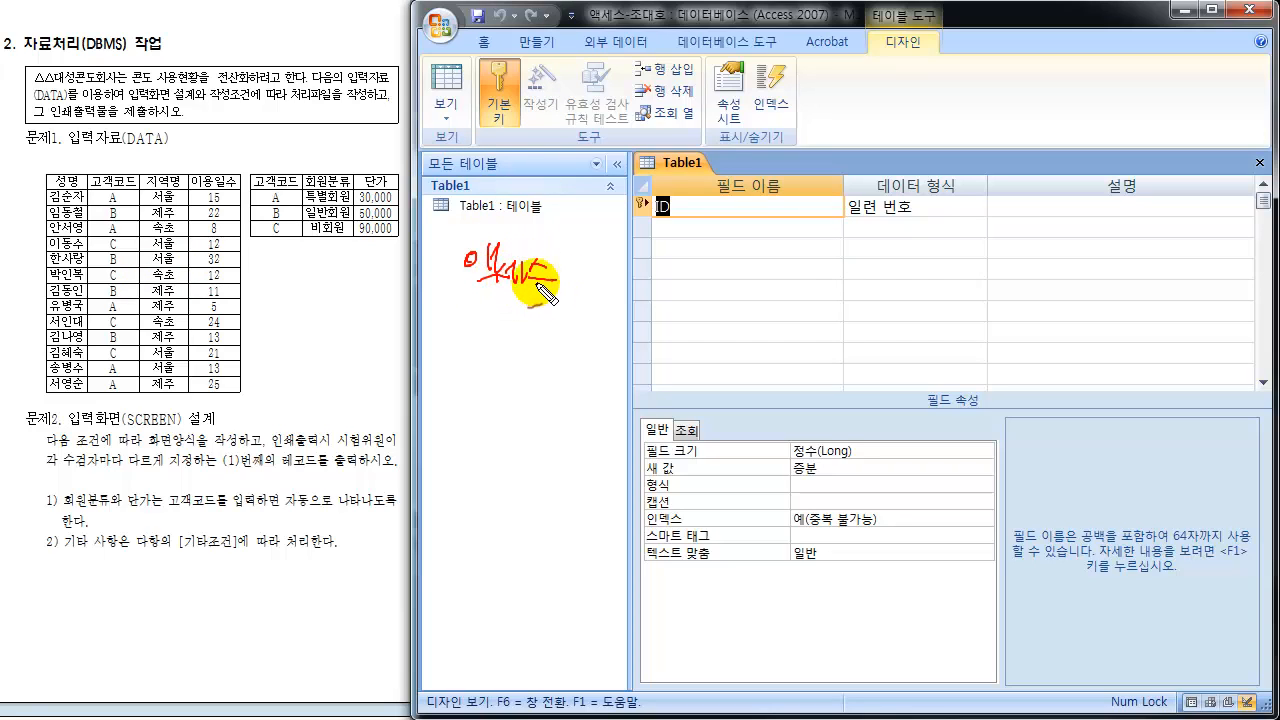
pyautogui.moveTo(476, 298); pyautogui.dragTo(560, 296)
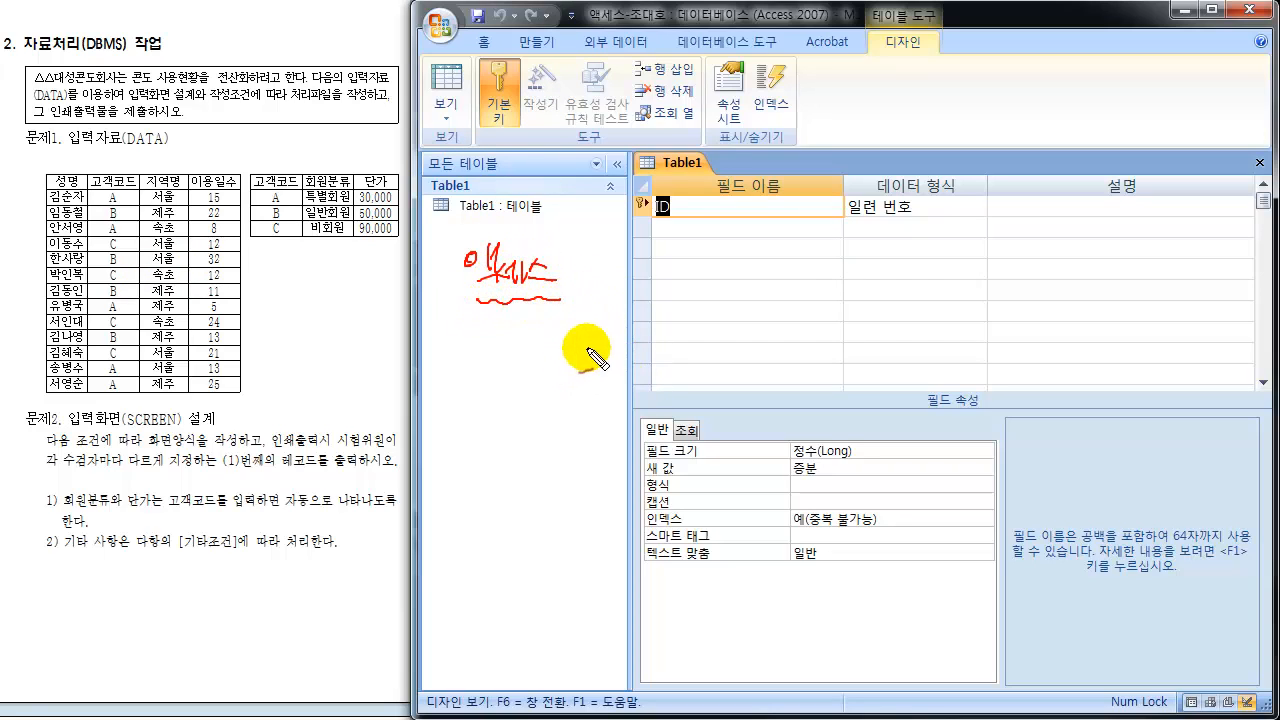
pyautogui.moveTo(540, 394)
pyautogui.mouseDown()
pyautogui.moveTo(778, 336)
pyautogui.moveTo(765, 353)
pyautogui.moveTo(848, 355)
pyautogui.moveTo(886, 337)
pyautogui.moveTo(905, 352)
pyautogui.moveTo(826, 368)
pyautogui.moveTo(935, 352)
pyautogui.moveTo(808, 325)
pyautogui.moveTo(830, 372)
pyautogui.moveTo(862, 378)
pyautogui.mouseUp()
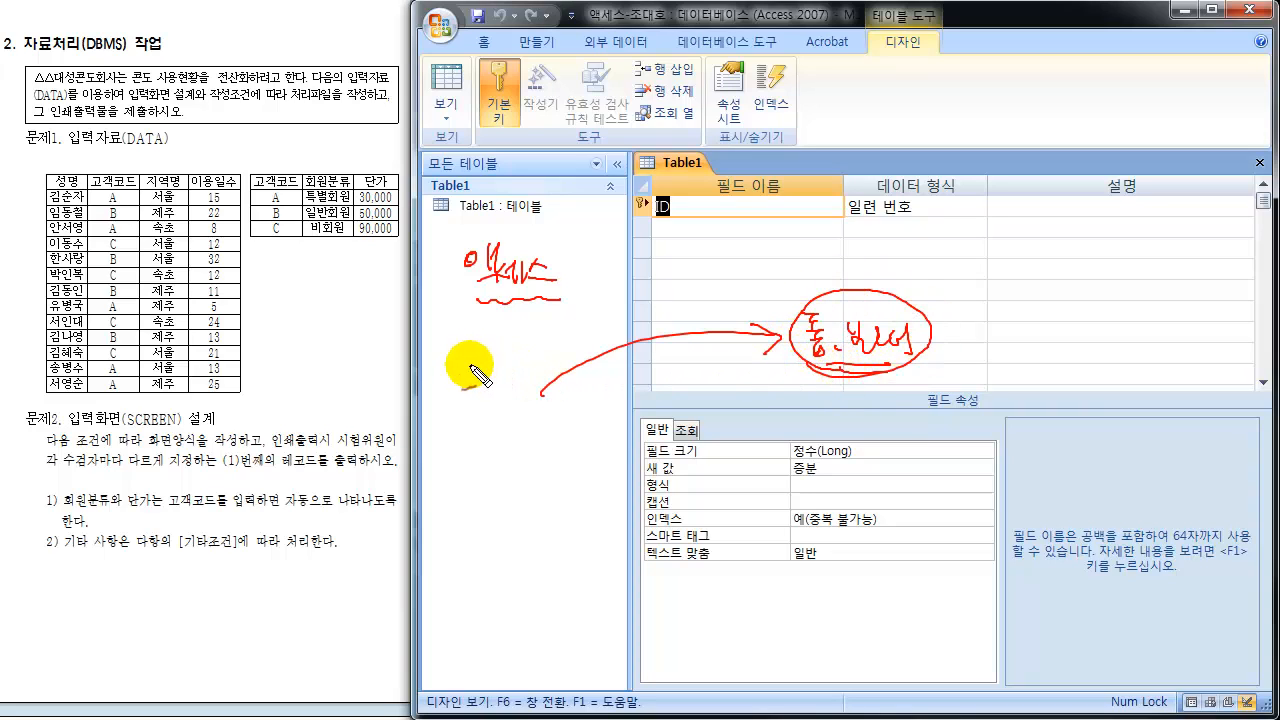
pyautogui.moveTo(471, 366)
pyautogui.mouseDown()
pyautogui.moveTo(508, 387)
pyautogui.moveTo(528, 358)
pyautogui.moveTo(548, 368)
pyautogui.moveTo(618, 350)
pyautogui.mouseUp()
pyautogui.moveTo(626, 305)
pyautogui.mouseDown()
pyautogui.moveTo(646, 330)
pyautogui.moveTo(677, 306)
pyautogui.moveTo(690, 330)
pyautogui.mouseUp()
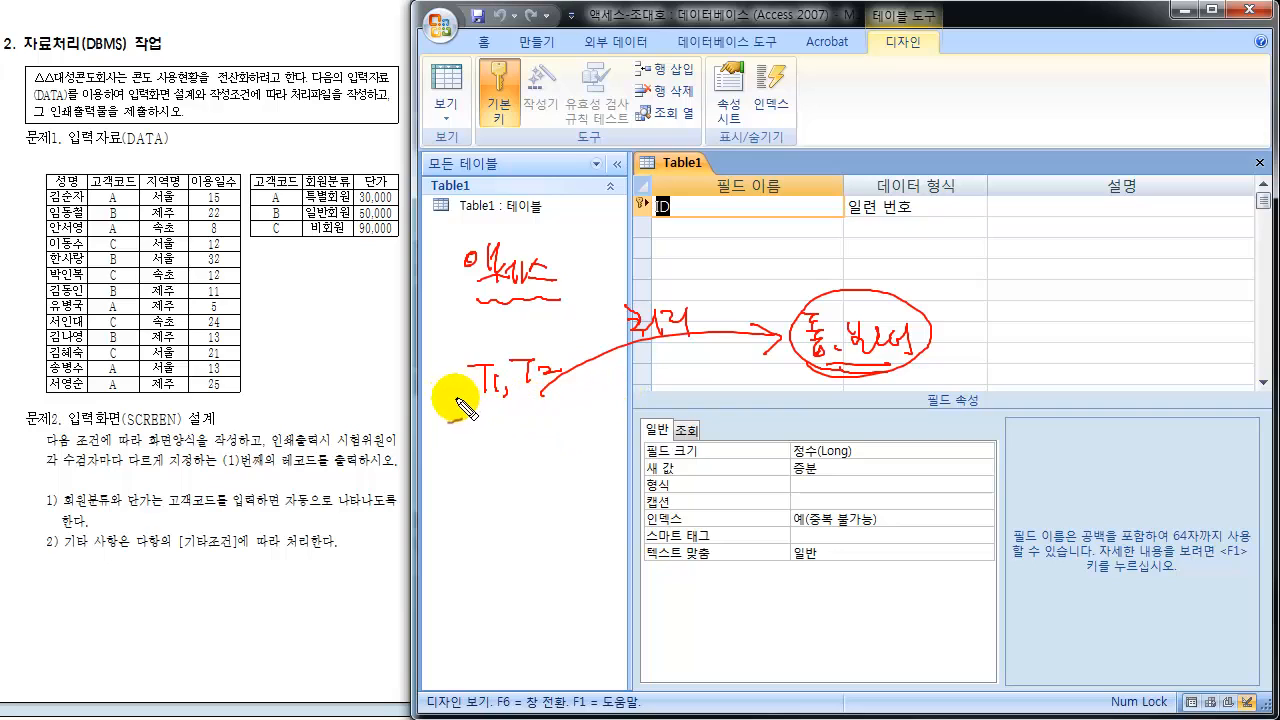
pyautogui.moveTo(472, 412)
pyautogui.mouseDown()
pyautogui.moveTo(500, 345)
pyautogui.moveTo(571, 357)
pyautogui.moveTo(703, 286)
pyautogui.moveTo(772, 302)
pyautogui.moveTo(763, 322)
pyautogui.mouseUp()
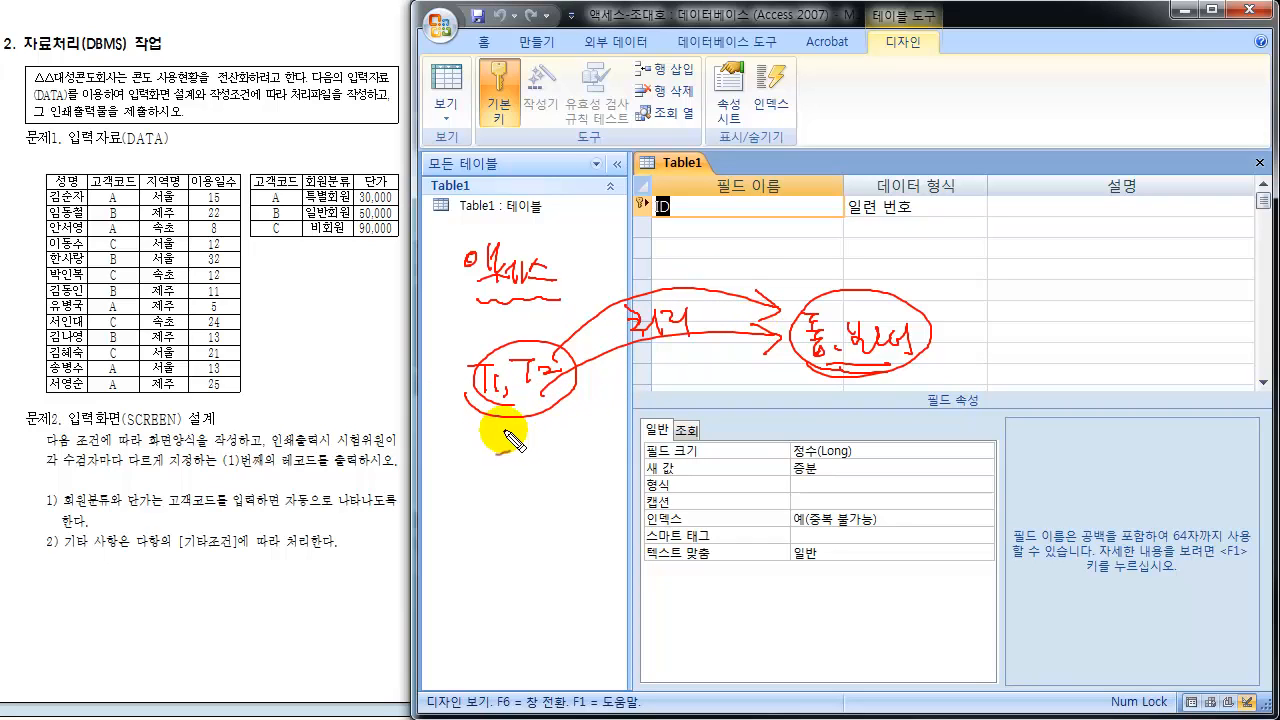
pyautogui.moveTo(519, 433)
pyautogui.mouseDown()
pyautogui.moveTo(508, 436)
pyautogui.moveTo(523, 451)
pyautogui.moveTo(555, 433)
pyautogui.moveTo(585, 447)
pyautogui.mouseUp()
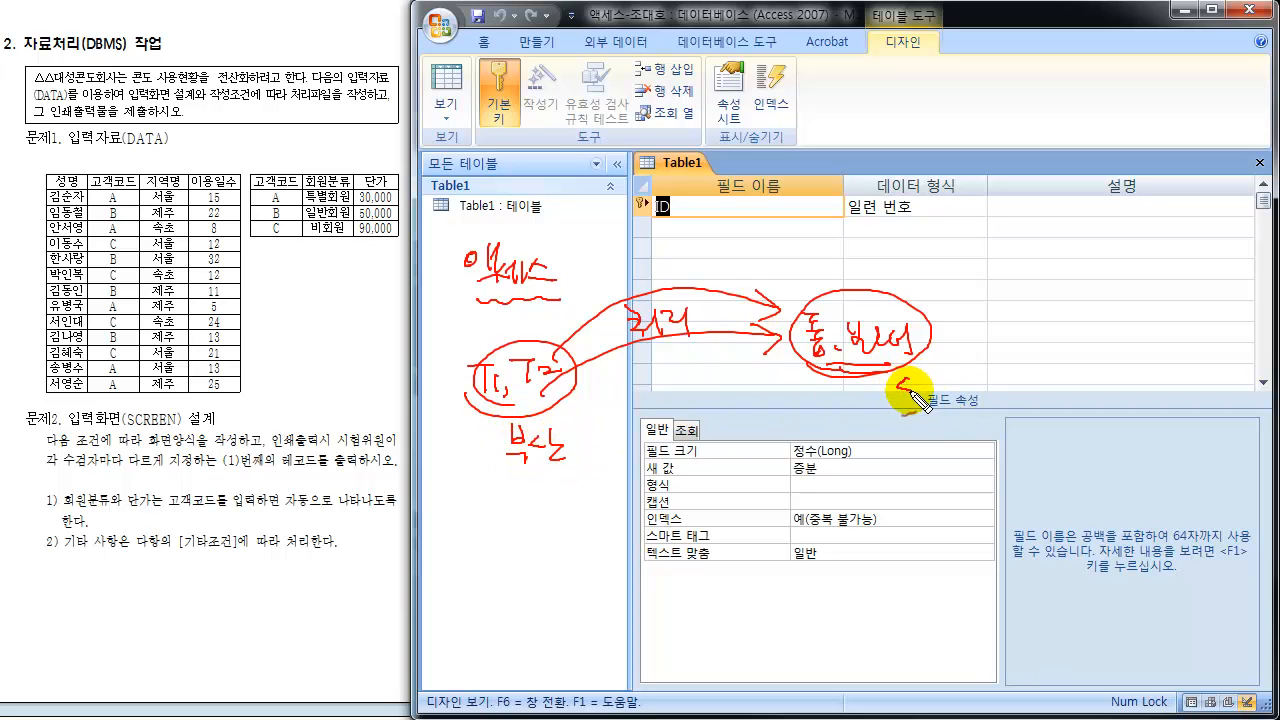
pyautogui.moveTo(907, 388)
pyautogui.mouseDown()
pyautogui.moveTo(962, 398)
pyautogui.moveTo(970, 380)
pyautogui.mouseUp()
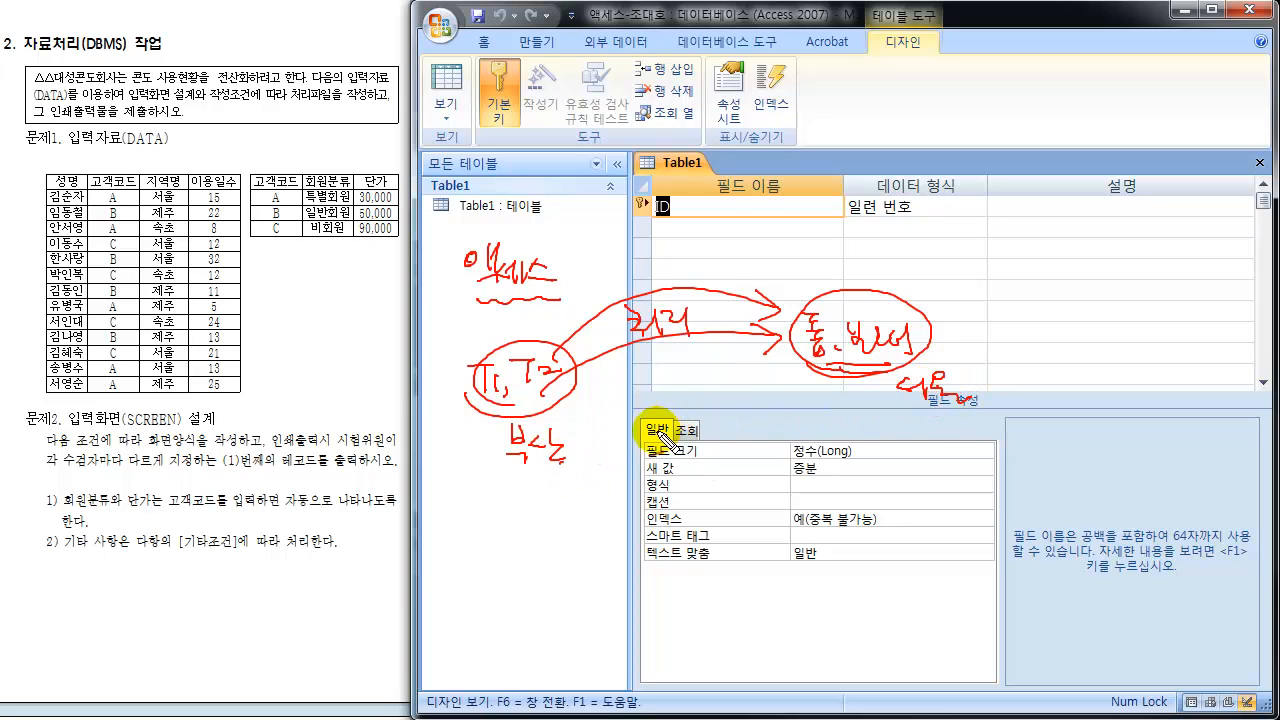
pyautogui.moveTo(582, 438); pyautogui.dragTo(871, 406)
pyautogui.moveTo(738, 395)
pyautogui.mouseDown()
pyautogui.moveTo(750, 419)
pyautogui.moveTo(772, 411)
pyautogui.mouseUp()
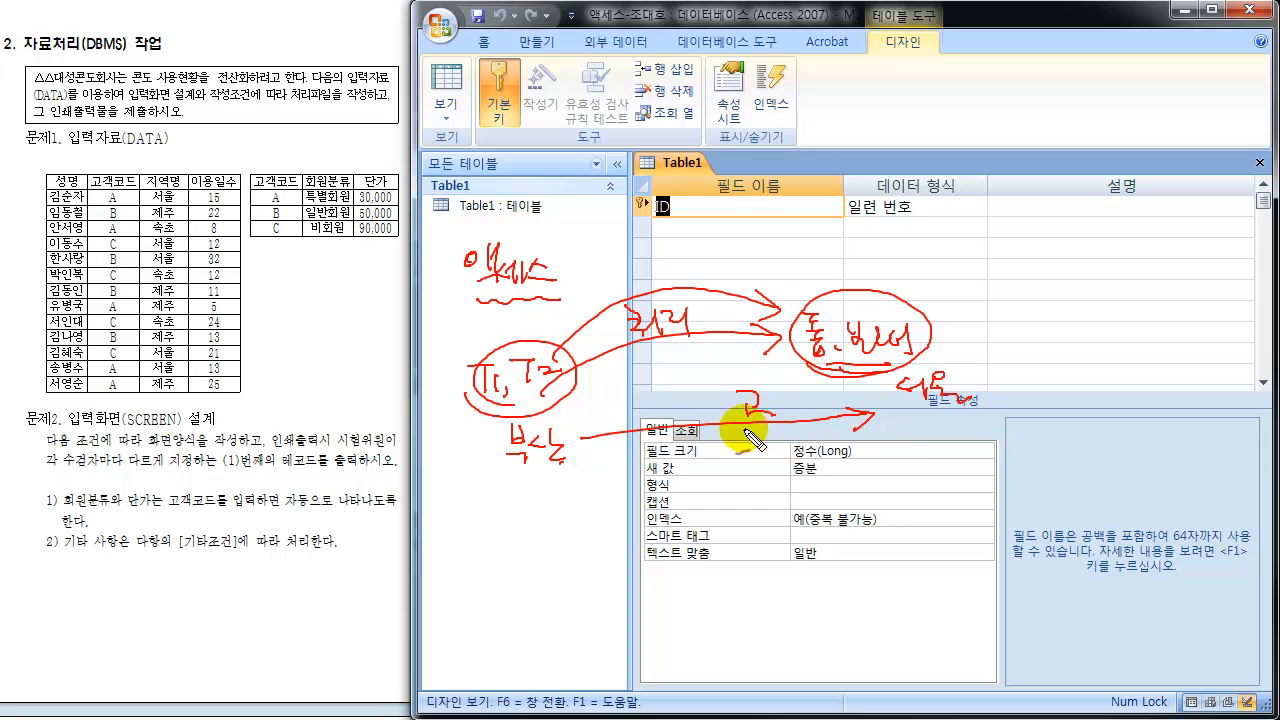
pyautogui.moveTo(595, 468); pyautogui.dragTo(860, 450)
pyautogui.moveTo(748, 480); pyautogui.dragTo(806, 490)
pyautogui.moveTo(607, 508)
pyautogui.mouseDown()
pyautogui.moveTo(630, 522)
pyautogui.moveTo(871, 493)
pyautogui.moveTo(877, 504)
pyautogui.mouseUp()
pyautogui.moveTo(645, 568)
pyautogui.mouseDown()
pyautogui.moveTo(772, 588)
pyautogui.moveTo(862, 550)
pyautogui.mouseUp()
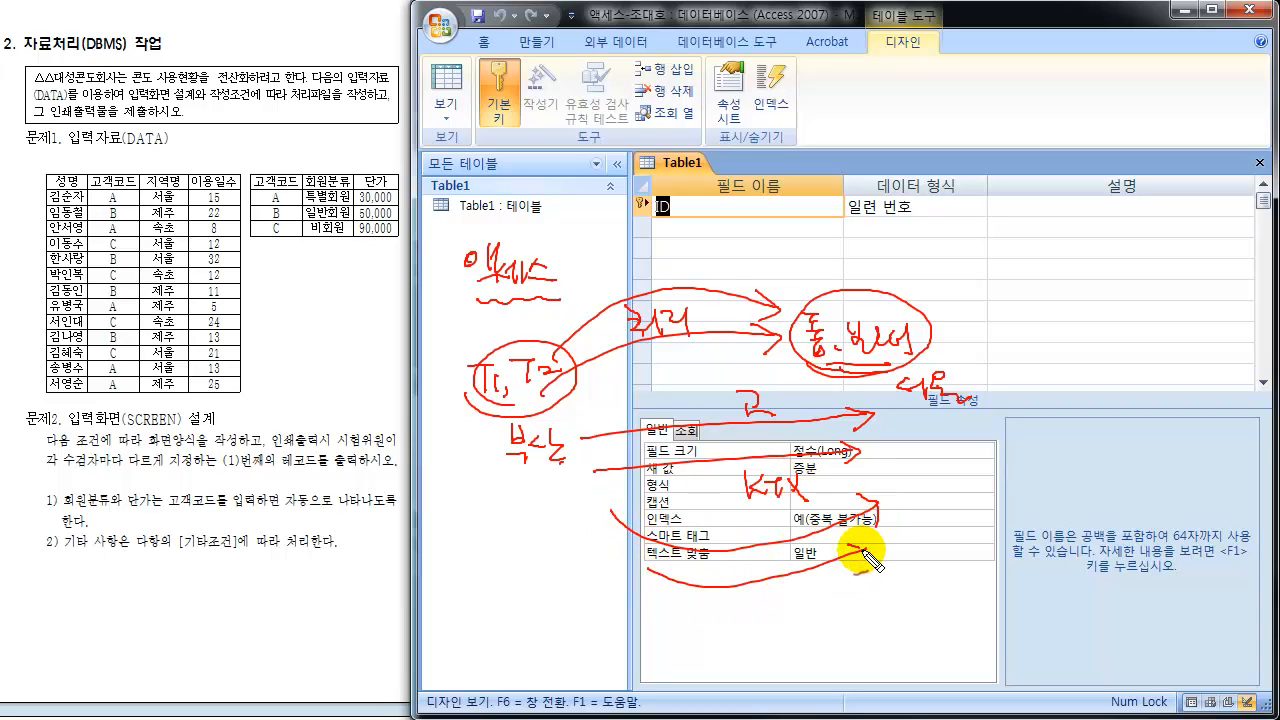
pyautogui.moveTo(683, 590)
pyautogui.mouseDown()
pyautogui.moveTo(695, 608)
pyautogui.moveTo(848, 598)
pyautogui.moveTo(858, 625)
pyautogui.mouseUp()
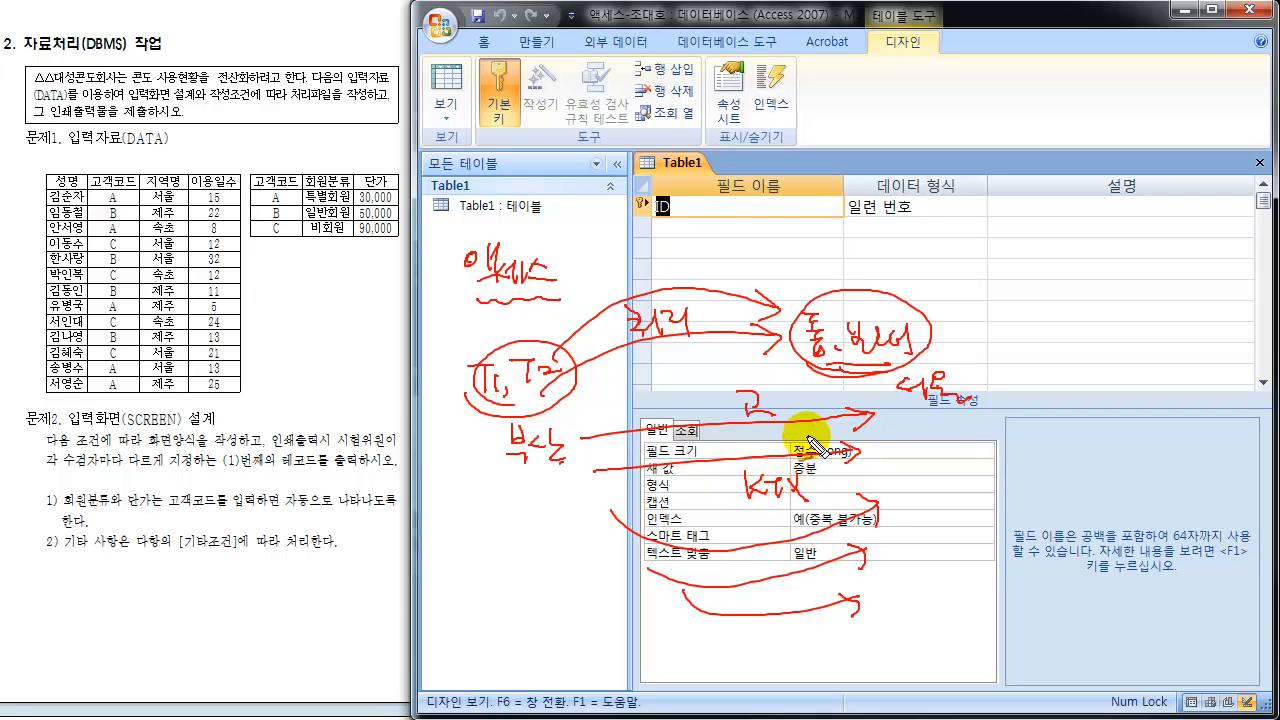
pyautogui.moveTo(760, 483)
pyautogui.mouseDown()
pyautogui.moveTo(806, 488)
pyautogui.moveTo(737, 457)
pyautogui.moveTo(731, 491)
pyautogui.moveTo(746, 508)
pyautogui.mouseUp()
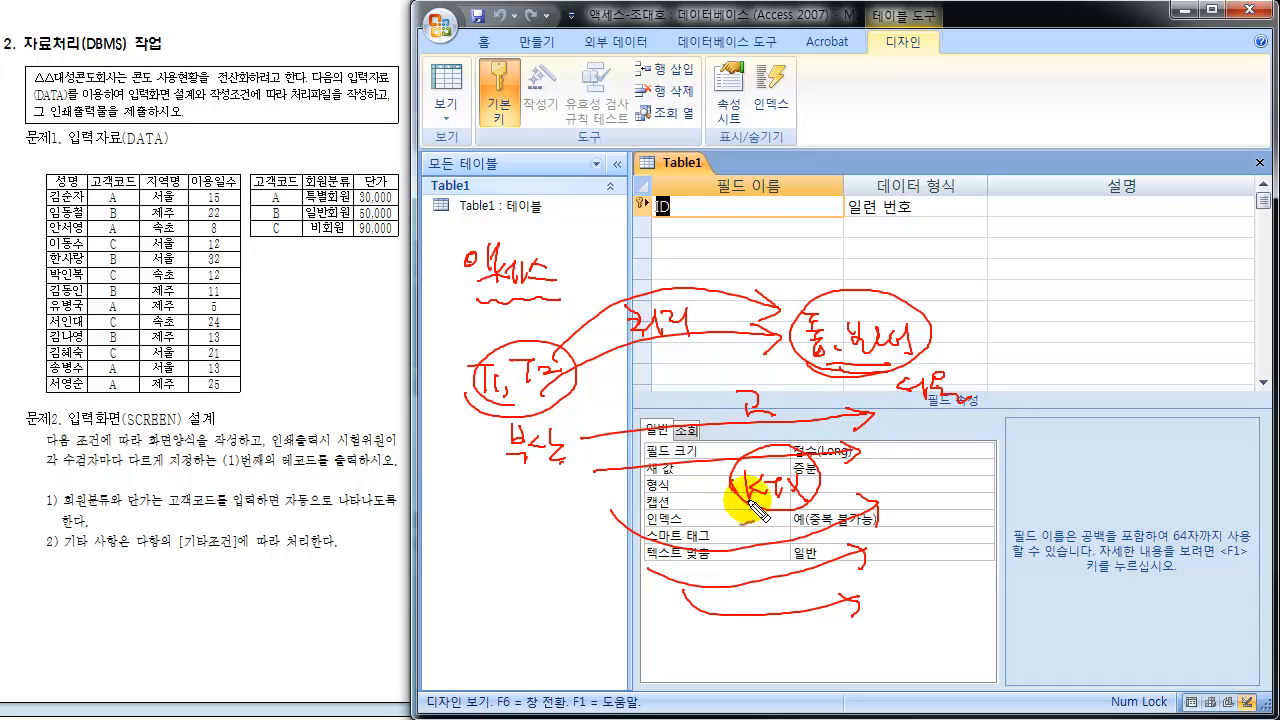
pyautogui.press('b')
pyautogui.moveTo(728, 463)
pyautogui.mouseDown()
pyautogui.moveTo(808, 496)
pyautogui.moveTo(755, 441)
pyautogui.moveTo(800, 500)
pyautogui.moveTo(762, 432)
pyautogui.moveTo(765, 495)
pyautogui.moveTo(806, 500)
pyautogui.moveTo(772, 539)
pyautogui.moveTo(793, 535)
pyautogui.moveTo(787, 544)
pyautogui.mouseUp()
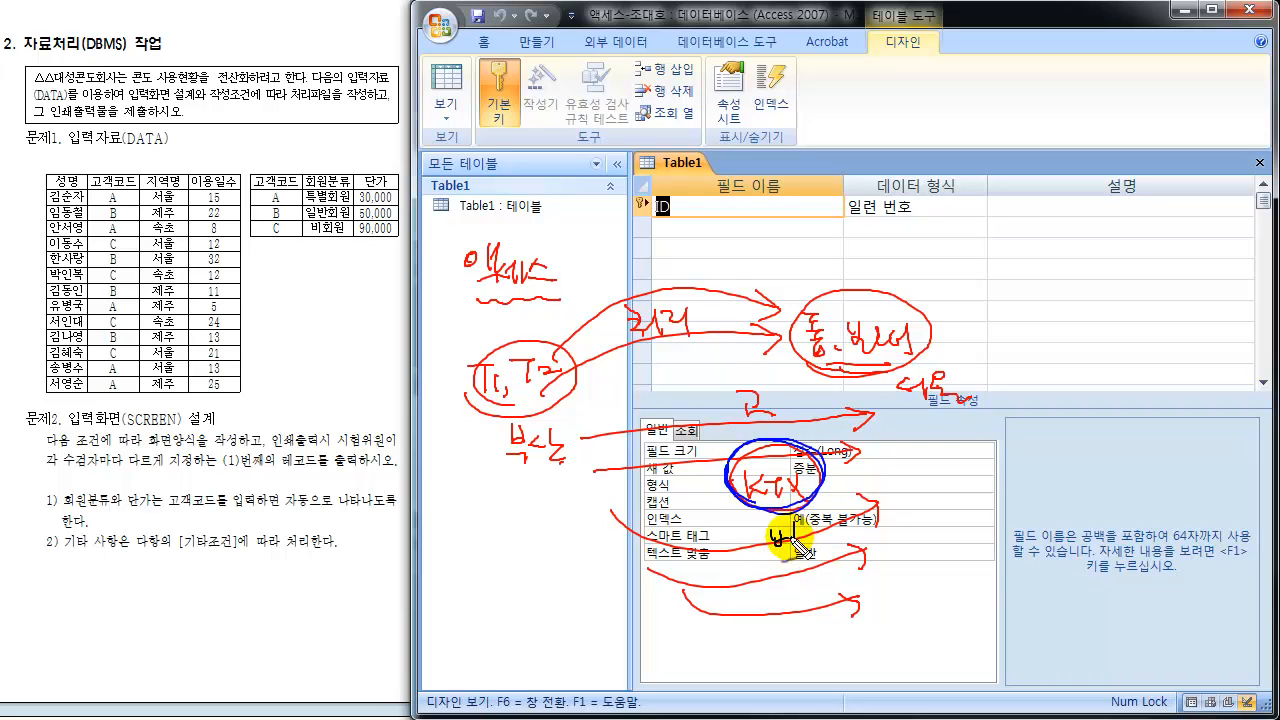
pyautogui.moveTo(700, 477)
pyautogui.mouseDown()
pyautogui.moveTo(684, 484)
pyautogui.moveTo(704, 492)
pyautogui.moveTo(722, 470)
pyautogui.moveTo(728, 490)
pyautogui.moveTo(750, 465)
pyautogui.moveTo(678, 490)
pyautogui.mouseUp()
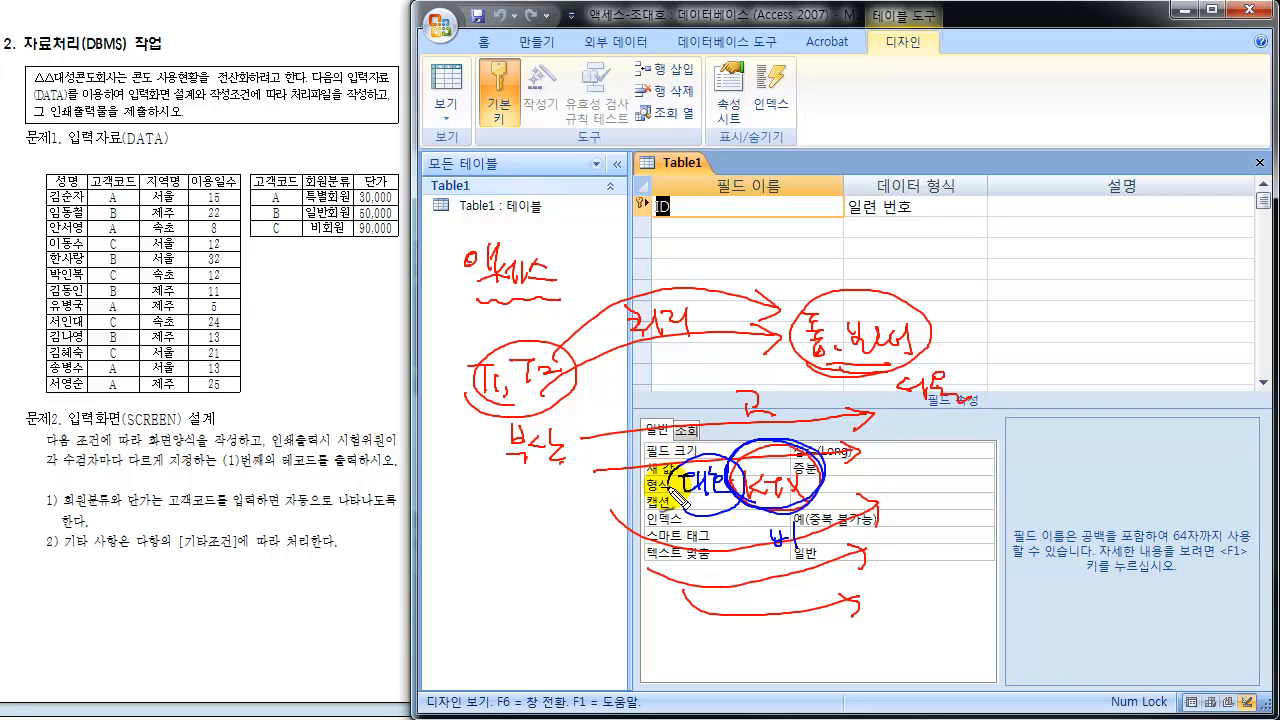
pyautogui.moveTo(542, 448); pyautogui.dragTo(693, 490)
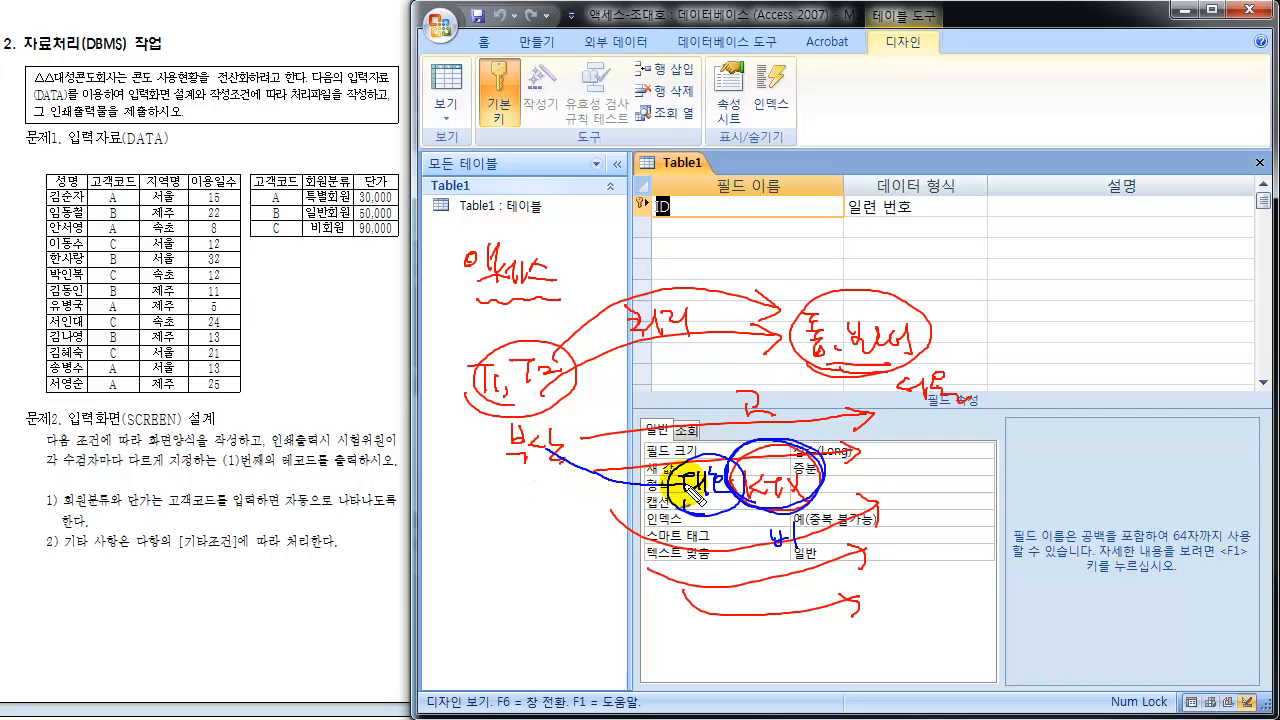
pyautogui.moveTo(848, 456)
pyautogui.mouseDown()
pyautogui.moveTo(913, 414)
pyautogui.moveTo(919, 430)
pyautogui.mouseUp()
pyautogui.moveTo(801, 325)
pyautogui.mouseDown()
pyautogui.moveTo(811, 317)
pyautogui.moveTo(802, 364)
pyautogui.mouseUp()
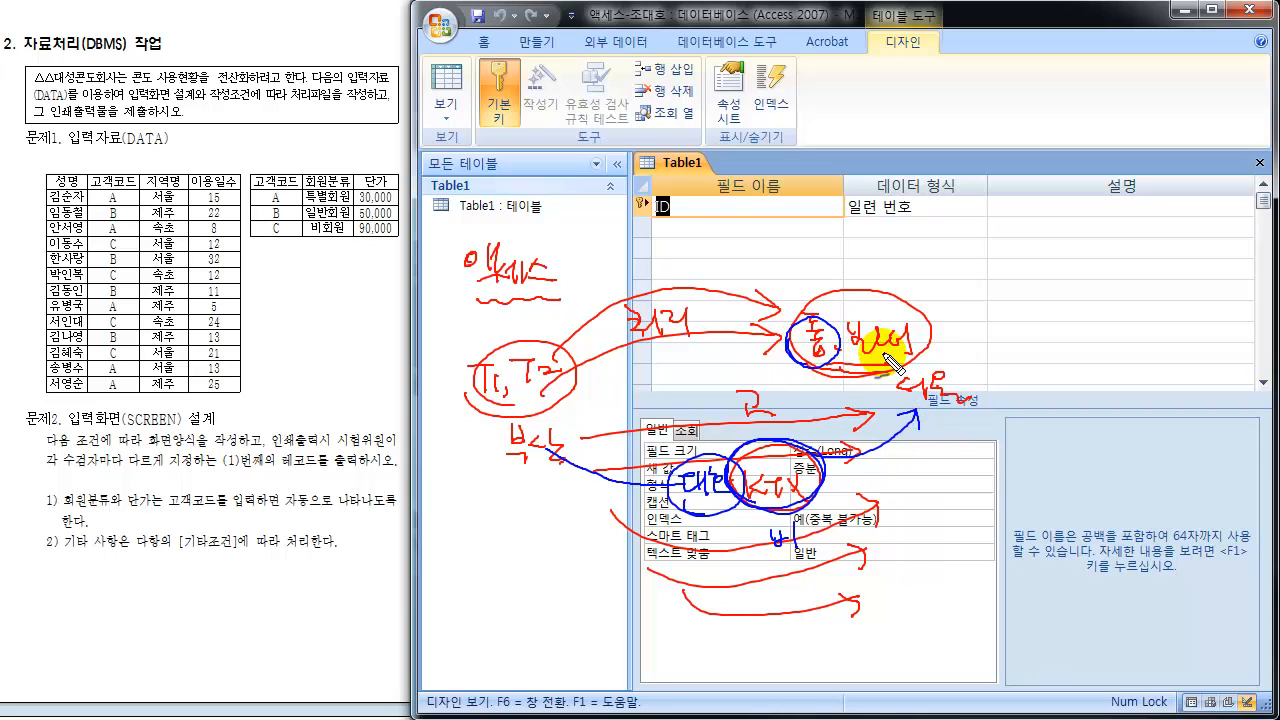
pyautogui.moveTo(886, 358)
pyautogui.mouseDown()
pyautogui.moveTo(909, 326)
pyautogui.moveTo(852, 352)
pyautogui.moveTo(884, 362)
pyautogui.mouseUp()
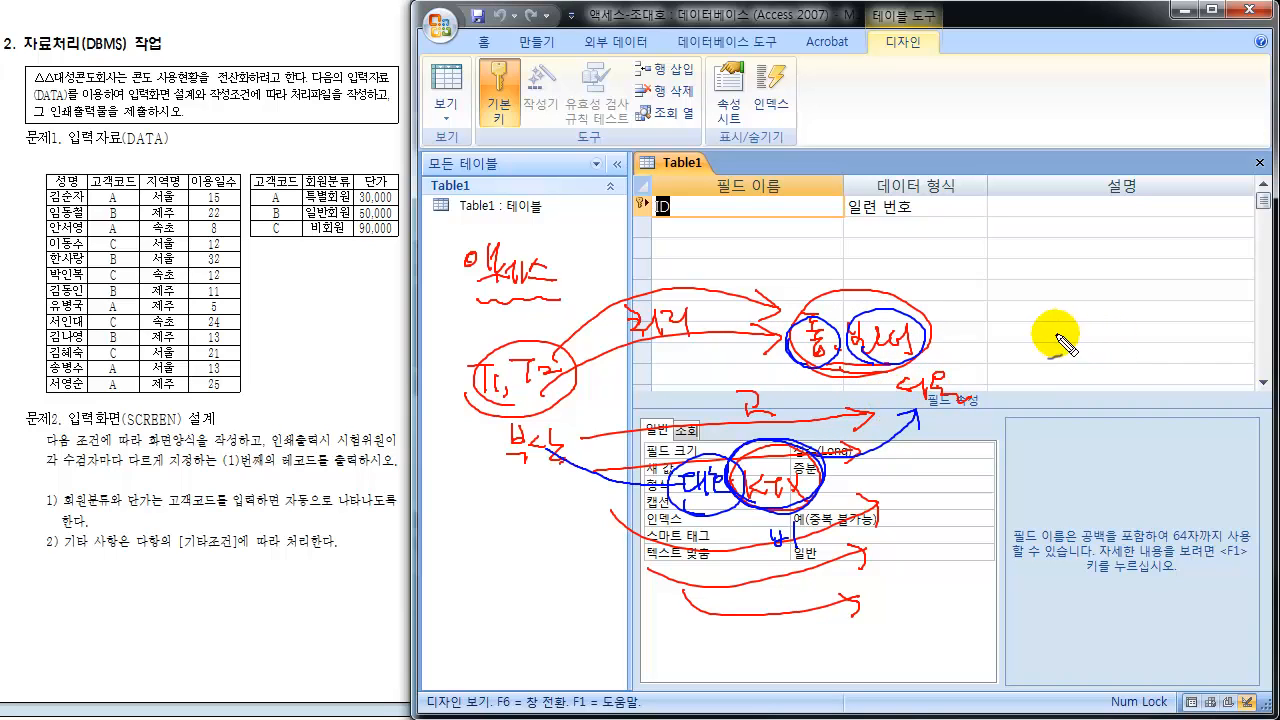
pyautogui.moveTo(1046, 326)
pyautogui.mouseDown()
pyautogui.moveTo(1045, 337)
pyautogui.moveTo(1080, 340)
pyautogui.moveTo(1060, 343)
pyautogui.moveTo(1080, 346)
pyautogui.moveTo(1043, 371)
pyautogui.moveTo(1076, 372)
pyautogui.moveTo(1076, 412)
pyautogui.moveTo(1100, 421)
pyautogui.moveTo(1140, 390)
pyautogui.moveTo(1176, 452)
pyautogui.mouseUp()
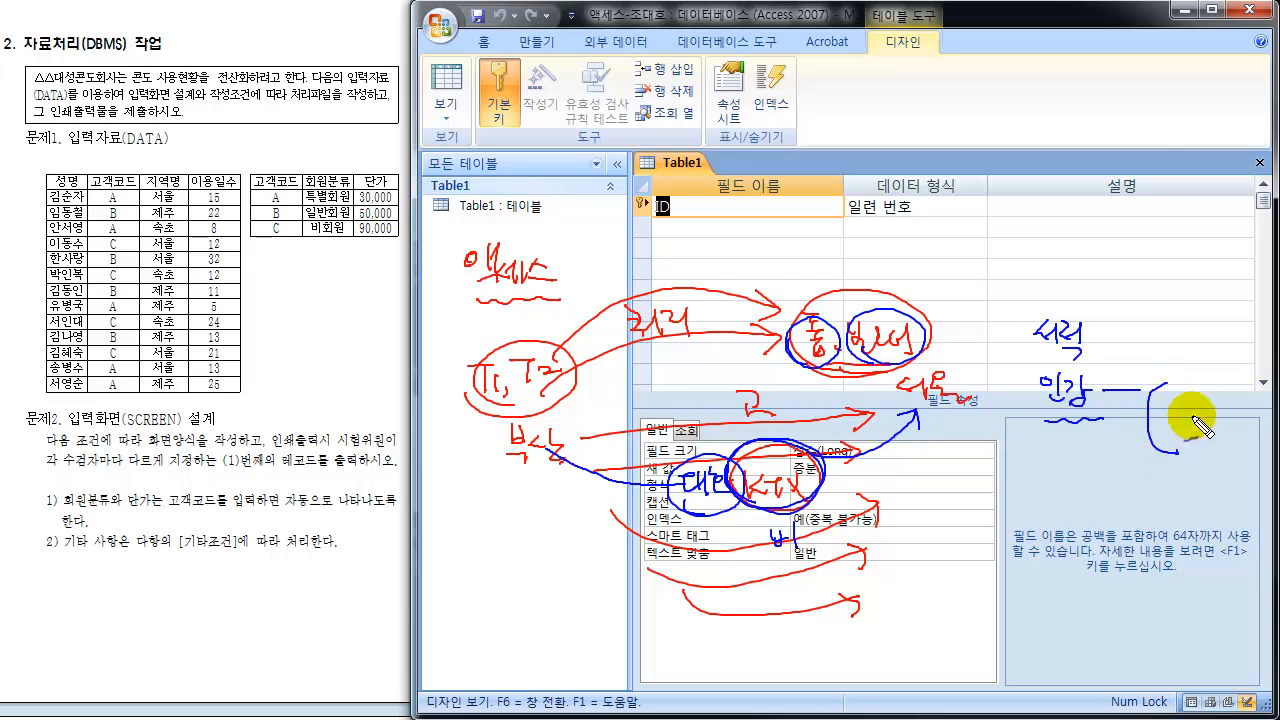
pyautogui.moveTo(1172, 398)
pyautogui.mouseDown()
pyautogui.moveTo(1197, 398)
pyautogui.moveTo(1200, 433)
pyautogui.mouseUp()
pyautogui.moveTo(1176, 447); pyautogui.dragTo(1200, 449)
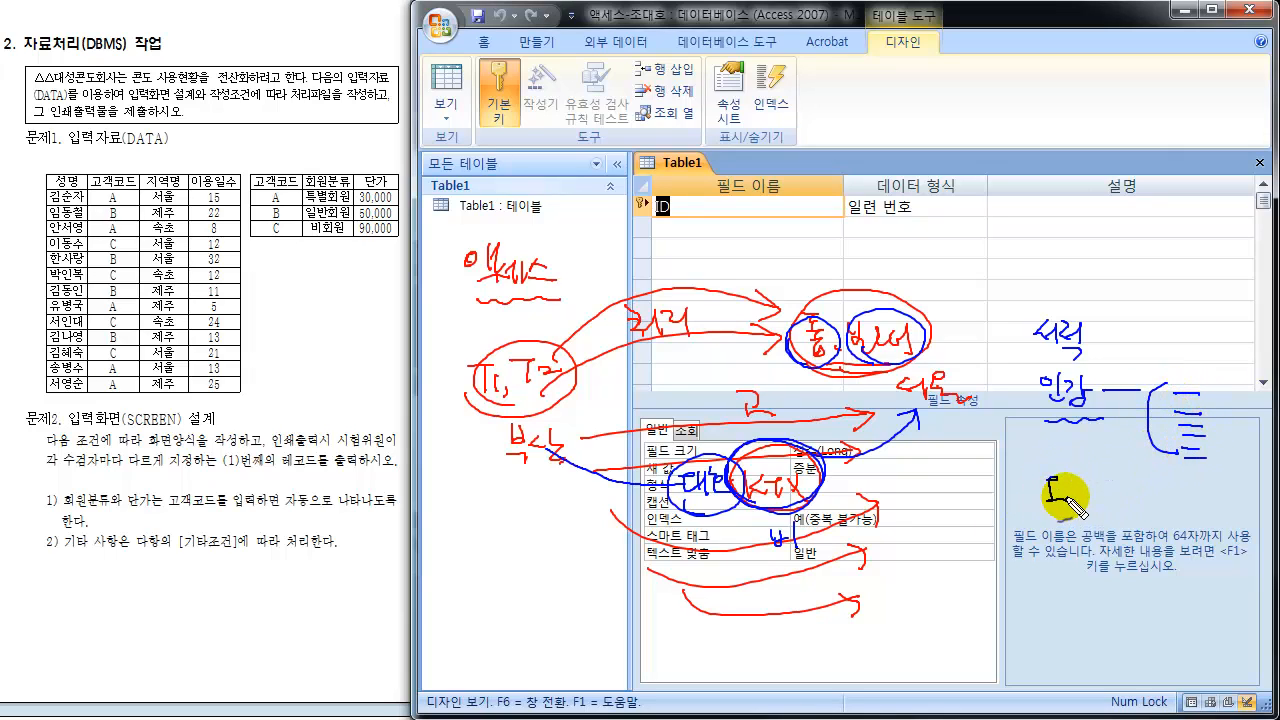
pyautogui.moveTo(1074, 480)
pyautogui.mouseDown()
pyautogui.moveTo(1108, 505)
pyautogui.moveTo(1195, 508)
pyautogui.moveTo(1182, 522)
pyautogui.moveTo(1216, 496)
pyautogui.moveTo(1222, 518)
pyautogui.mouseUp()
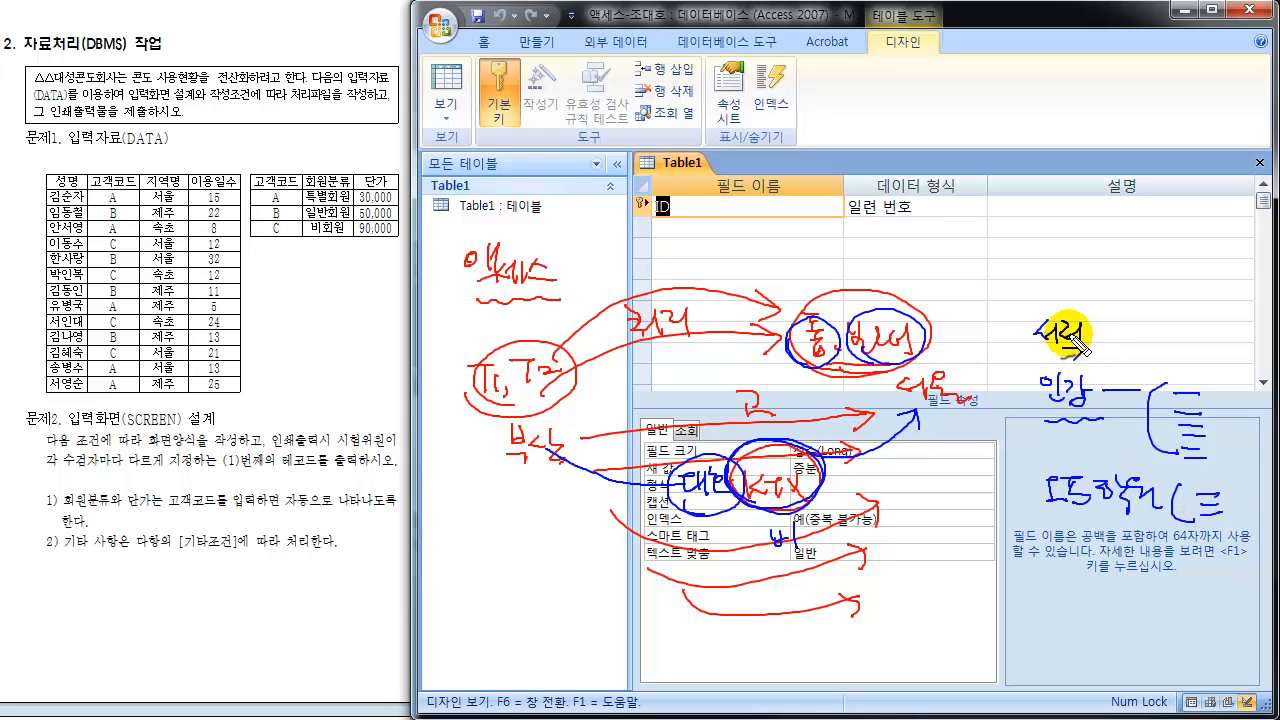
pyautogui.moveTo(1024, 330)
pyautogui.mouseDown()
pyautogui.moveTo(1006, 423)
pyautogui.moveTo(1045, 492)
pyautogui.mouseUp()
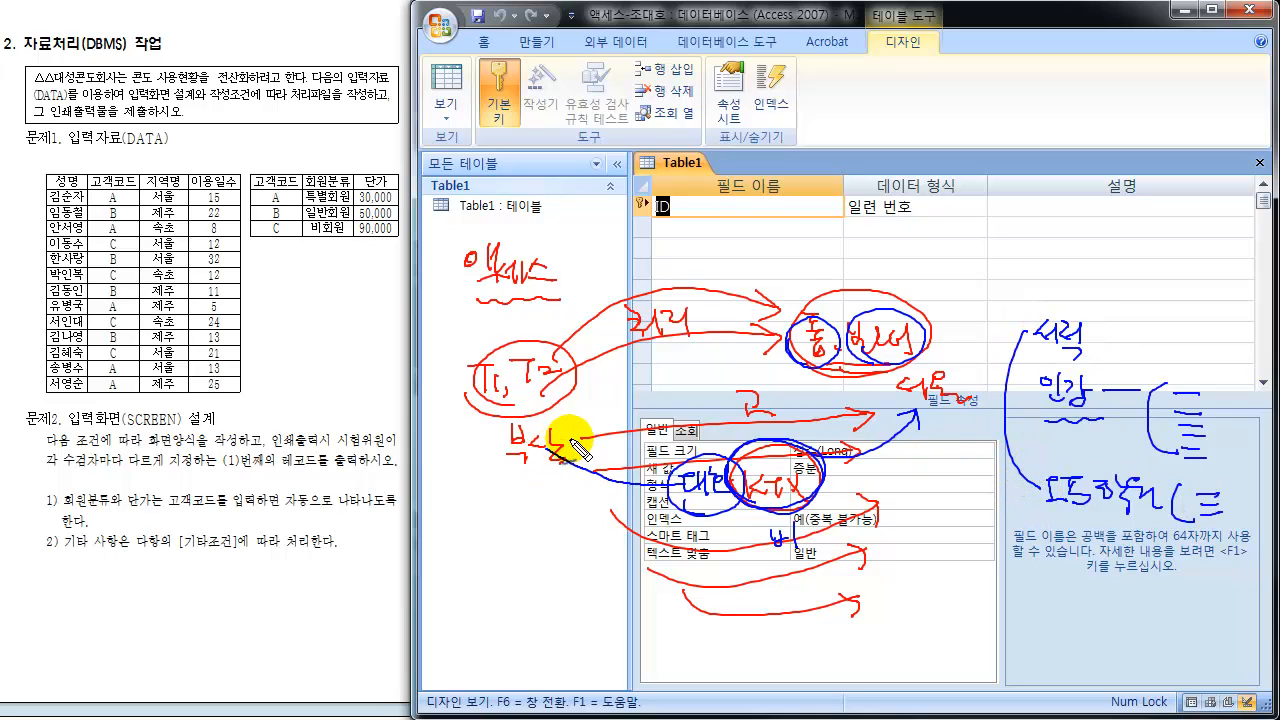
pyautogui.moveTo(565, 436)
pyautogui.mouseDown()
pyautogui.moveTo(680, 485)
pyautogui.moveTo(912, 435)
pyautogui.moveTo(927, 462)
pyautogui.mouseUp()
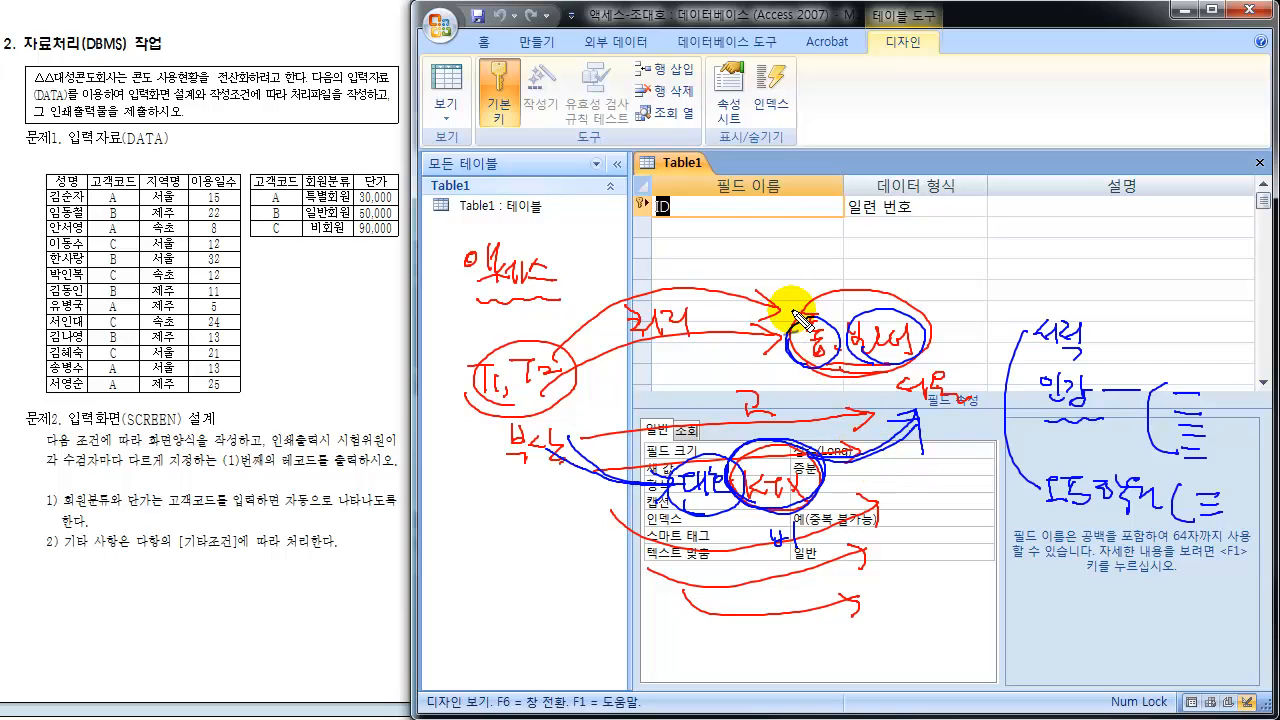
pyautogui.press('Escape')
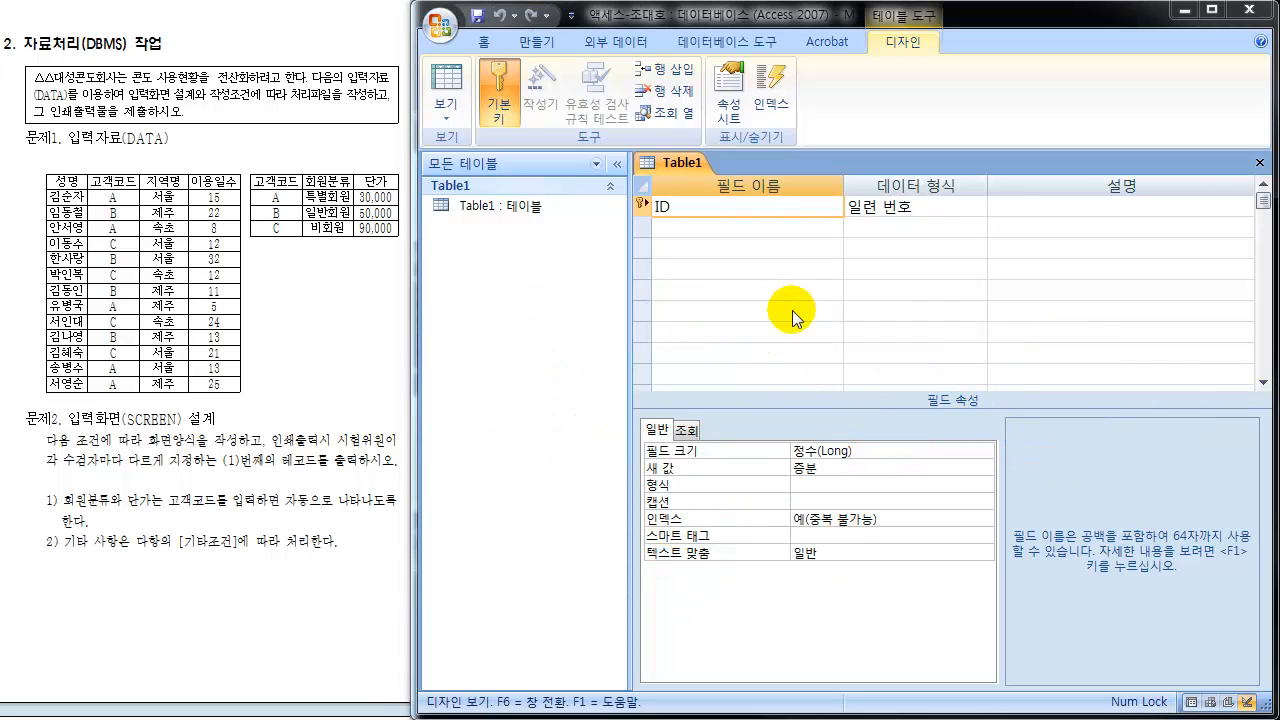
# Remove the primary key from the ID field of Table1.
pyautogui.rightClick(641, 208)
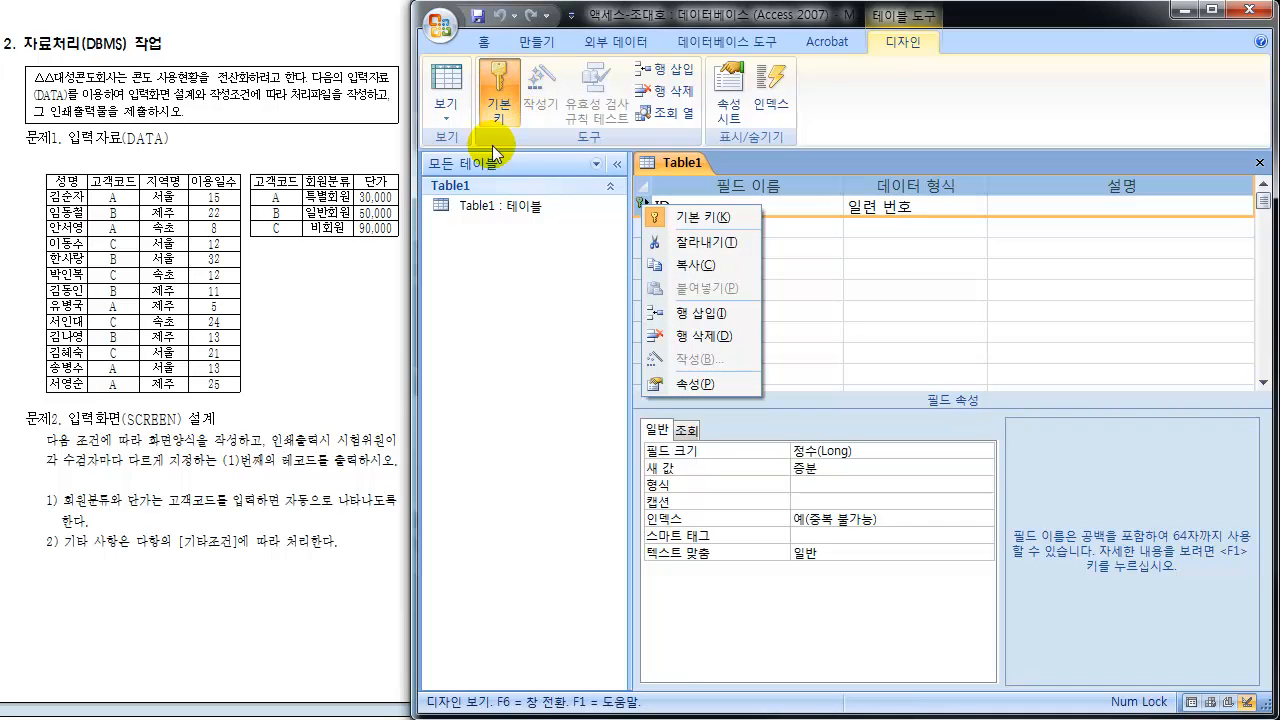
pyautogui.click(709, 214)
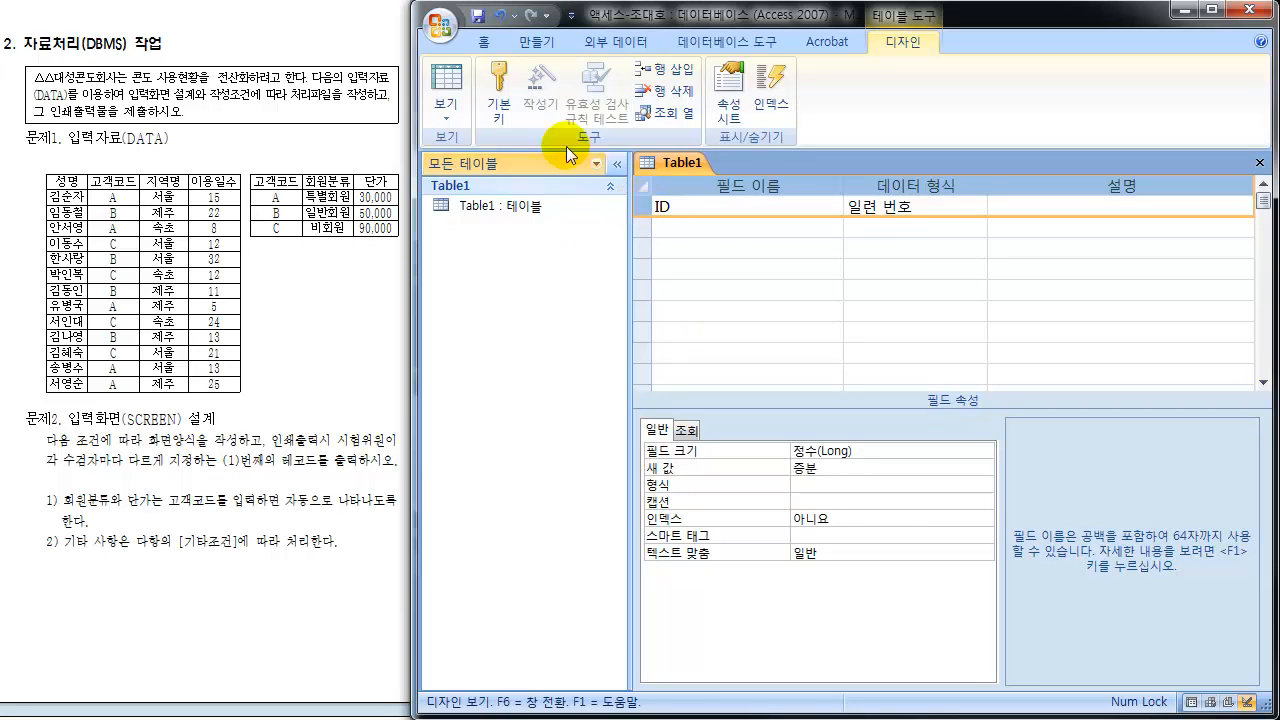
pyautogui.click(495, 88)
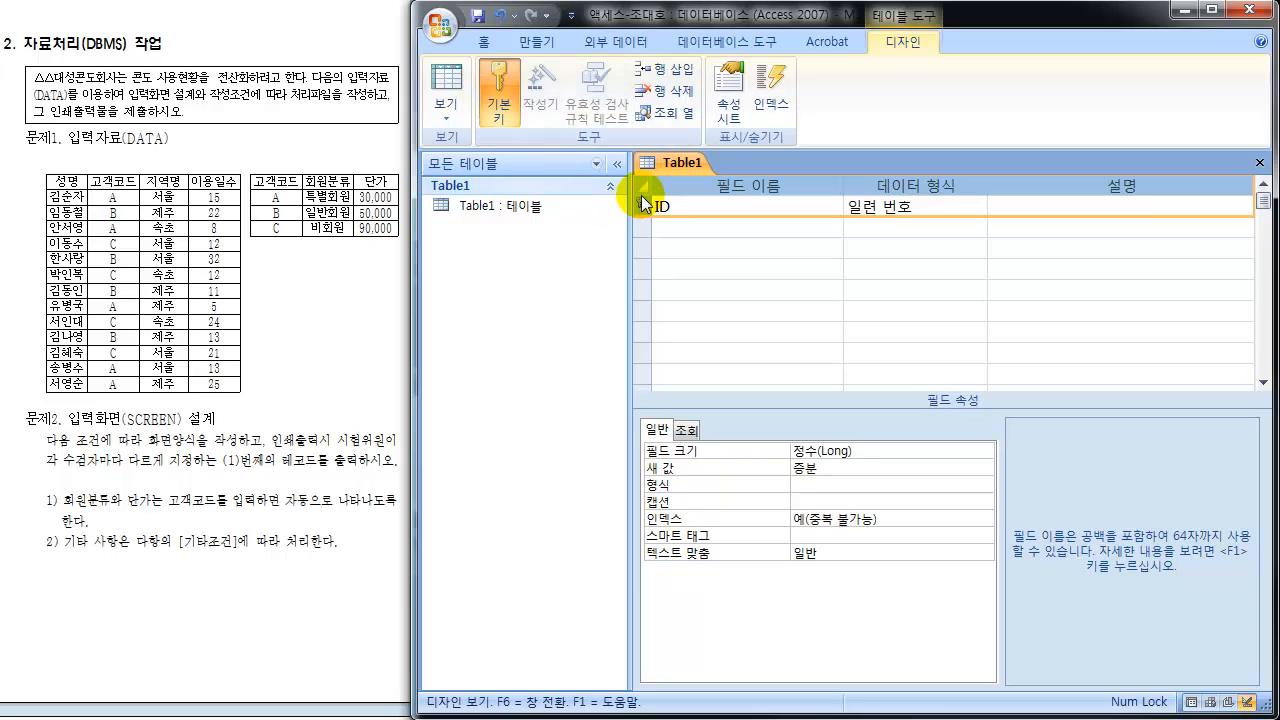
pyautogui.click(500, 88)
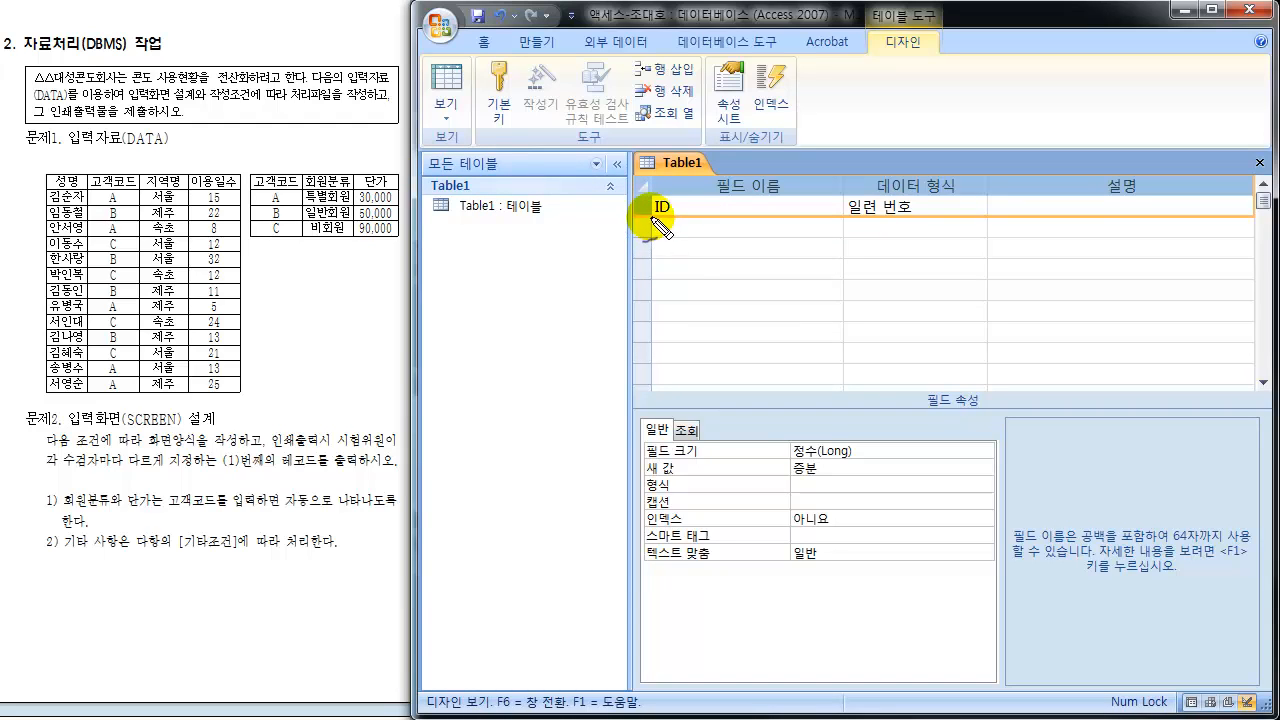
pyautogui.moveTo(724, 272)
pyautogui.mouseDown()
pyautogui.moveTo(745, 266)
pyautogui.moveTo(767, 296)
pyautogui.mouseUp()
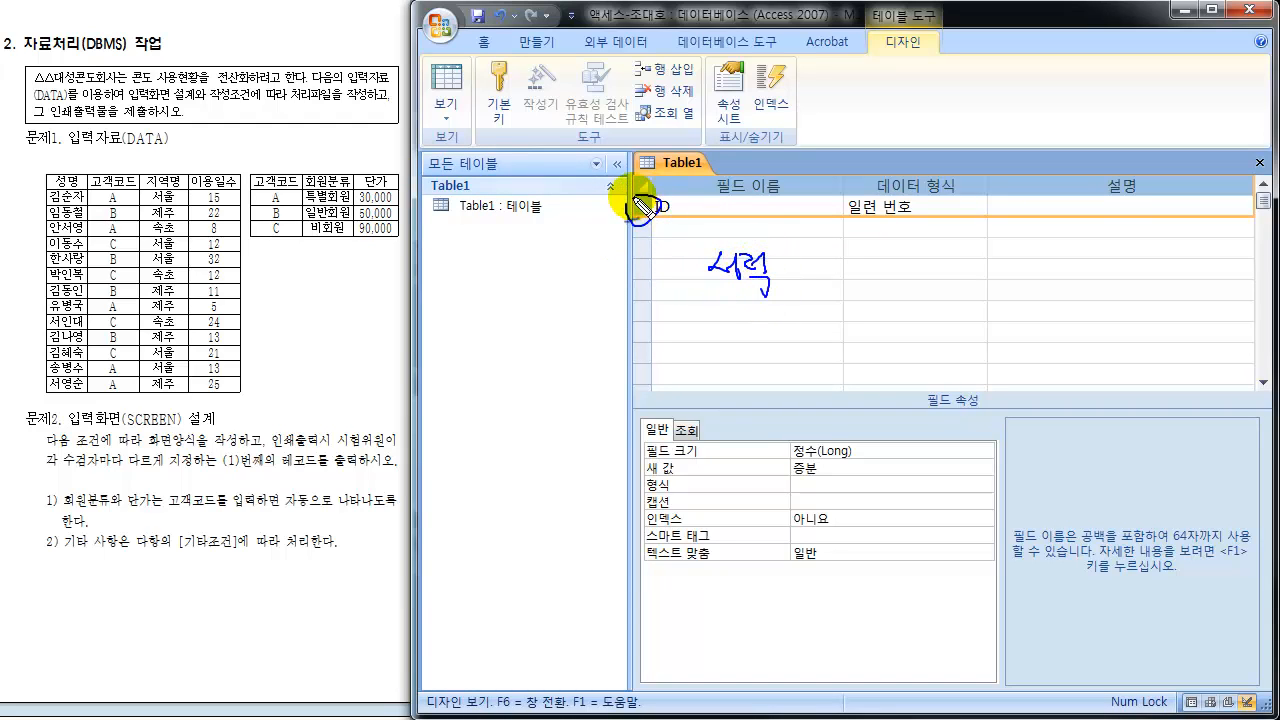
pyautogui.moveTo(634, 206)
pyautogui.mouseDown()
pyautogui.moveTo(622, 214)
pyautogui.moveTo(636, 196)
pyautogui.moveTo(636, 222)
pyautogui.mouseUp()
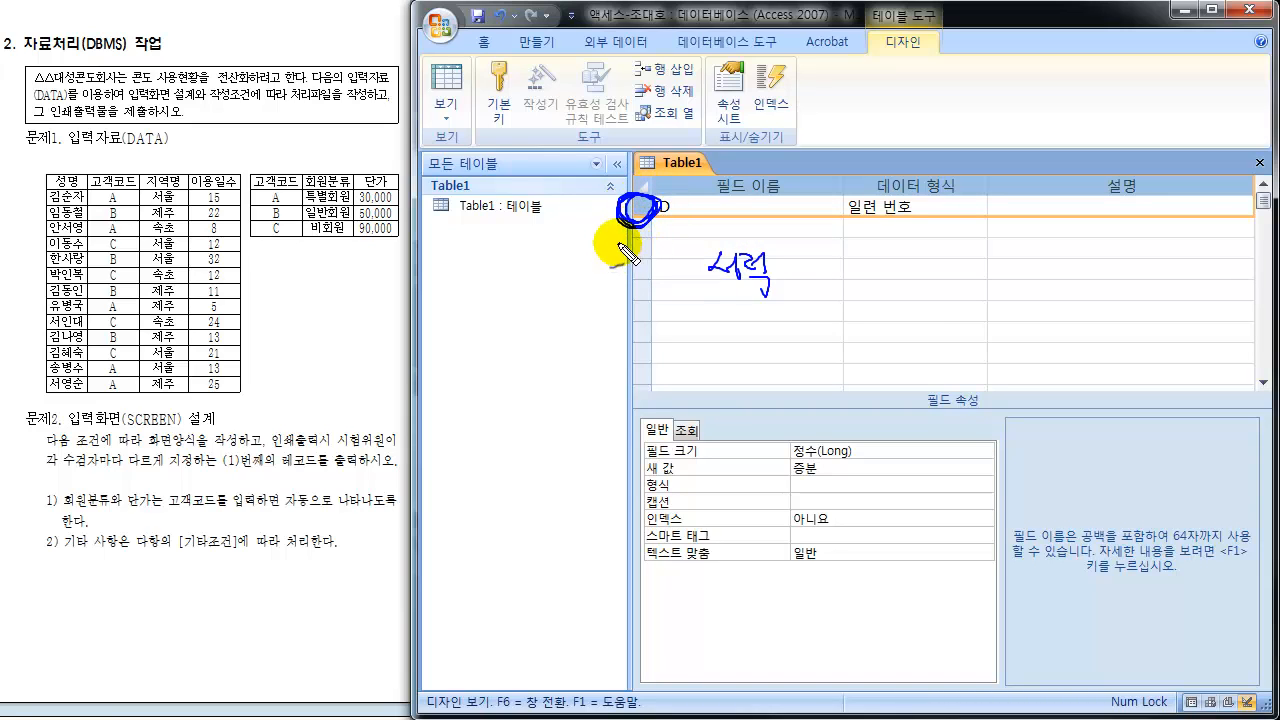
pyautogui.moveTo(668, 192)
pyautogui.mouseDown()
pyautogui.moveTo(766, 151)
pyautogui.moveTo(840, 165)
pyautogui.moveTo(797, 158)
pyautogui.moveTo(815, 168)
pyautogui.mouseUp()
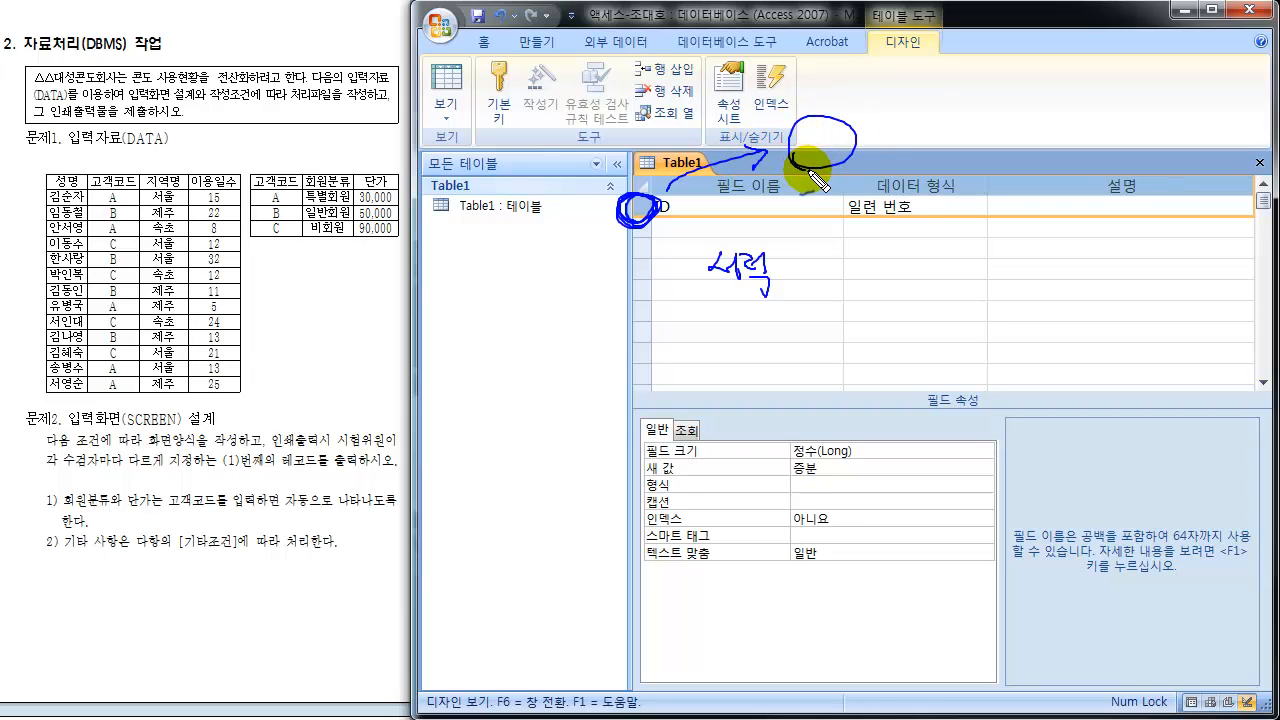
pyautogui.moveTo(708, 297)
pyautogui.mouseDown()
pyautogui.moveTo(922, 292)
pyautogui.moveTo(925, 242)
pyautogui.mouseUp()
pyautogui.moveTo(703, 258); pyautogui.dragTo(695, 296)
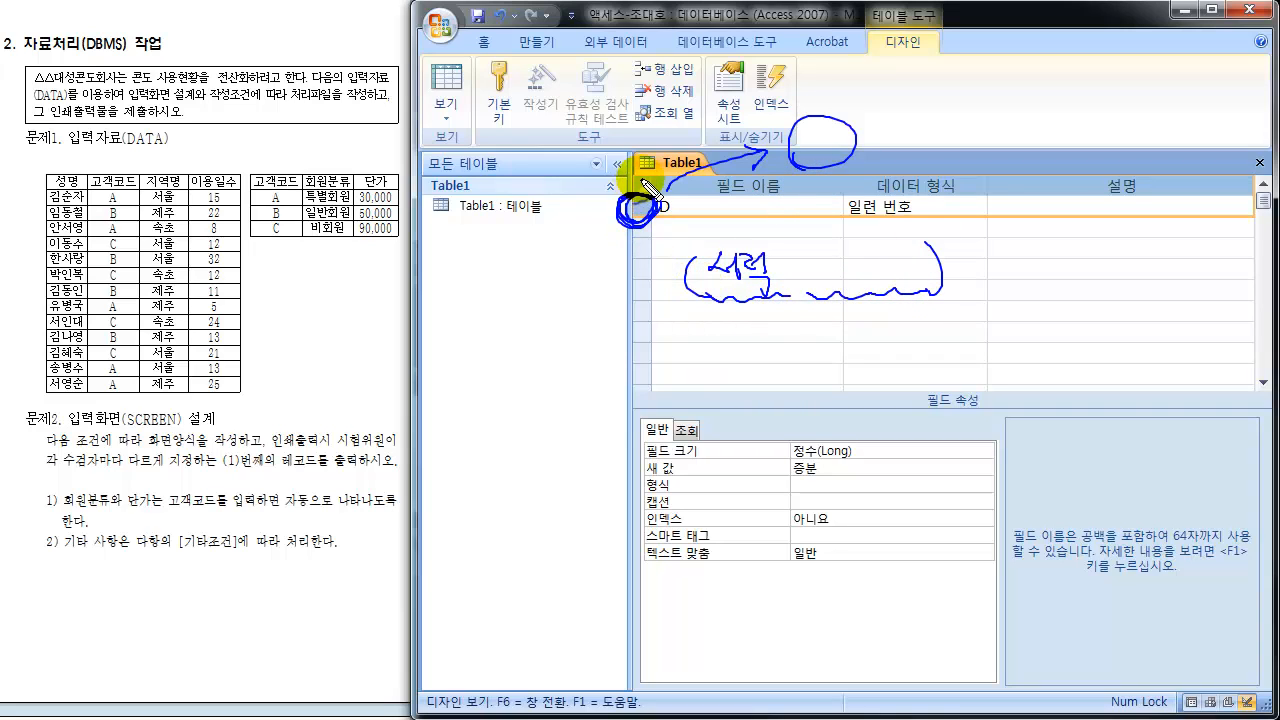
pyautogui.moveTo(648, 188)
pyautogui.mouseDown()
pyautogui.moveTo(616, 196)
pyautogui.moveTo(668, 210)
pyautogui.mouseUp()
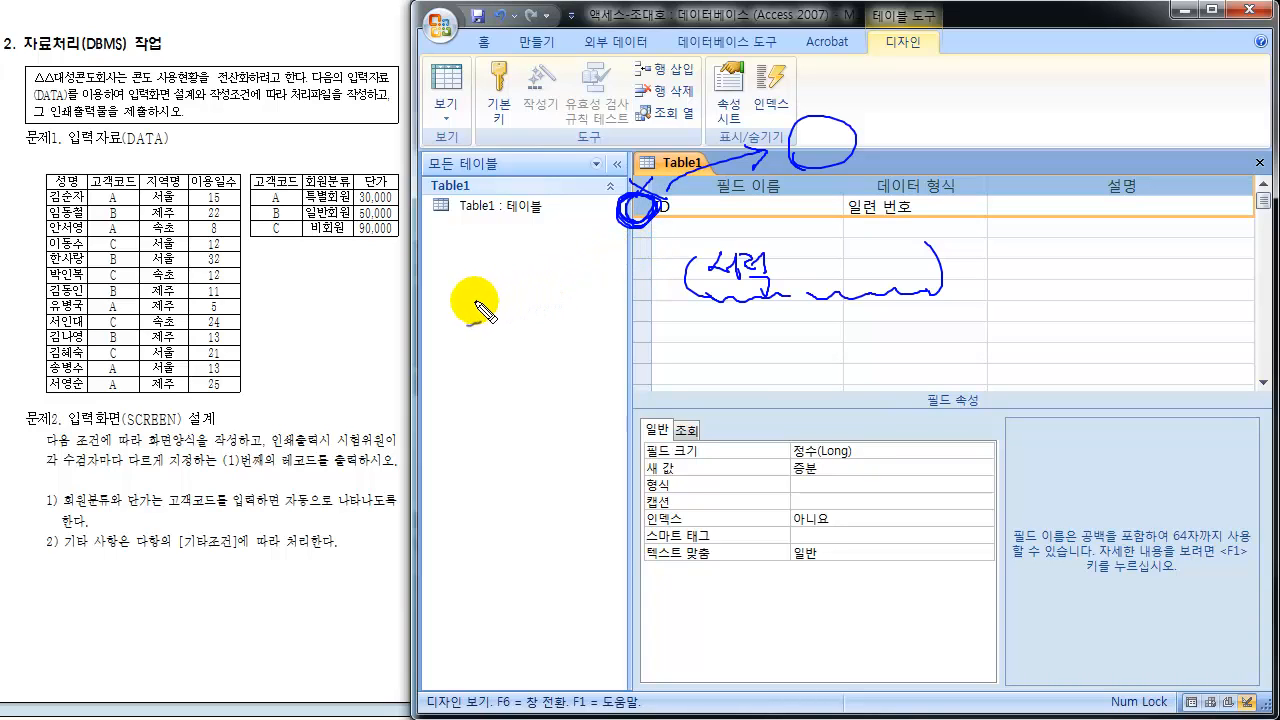
pyautogui.moveTo(461, 345)
pyautogui.mouseDown()
pyautogui.moveTo(462, 310)
pyautogui.moveTo(518, 349)
pyautogui.moveTo(592, 352)
pyautogui.mouseUp()
pyautogui.moveTo(547, 349); pyautogui.dragTo(592, 349)
pyautogui.moveTo(612, 312)
pyautogui.mouseDown()
pyautogui.moveTo(614, 337)
pyautogui.moveTo(682, 308)
pyautogui.moveTo(608, 343)
pyautogui.mouseUp()
pyautogui.moveTo(486, 312); pyautogui.dragTo(487, 350)
pyautogui.moveTo(517, 312)
pyautogui.mouseDown()
pyautogui.moveTo(535, 340)
pyautogui.moveTo(652, 332)
pyautogui.moveTo(640, 350)
pyautogui.mouseUp()
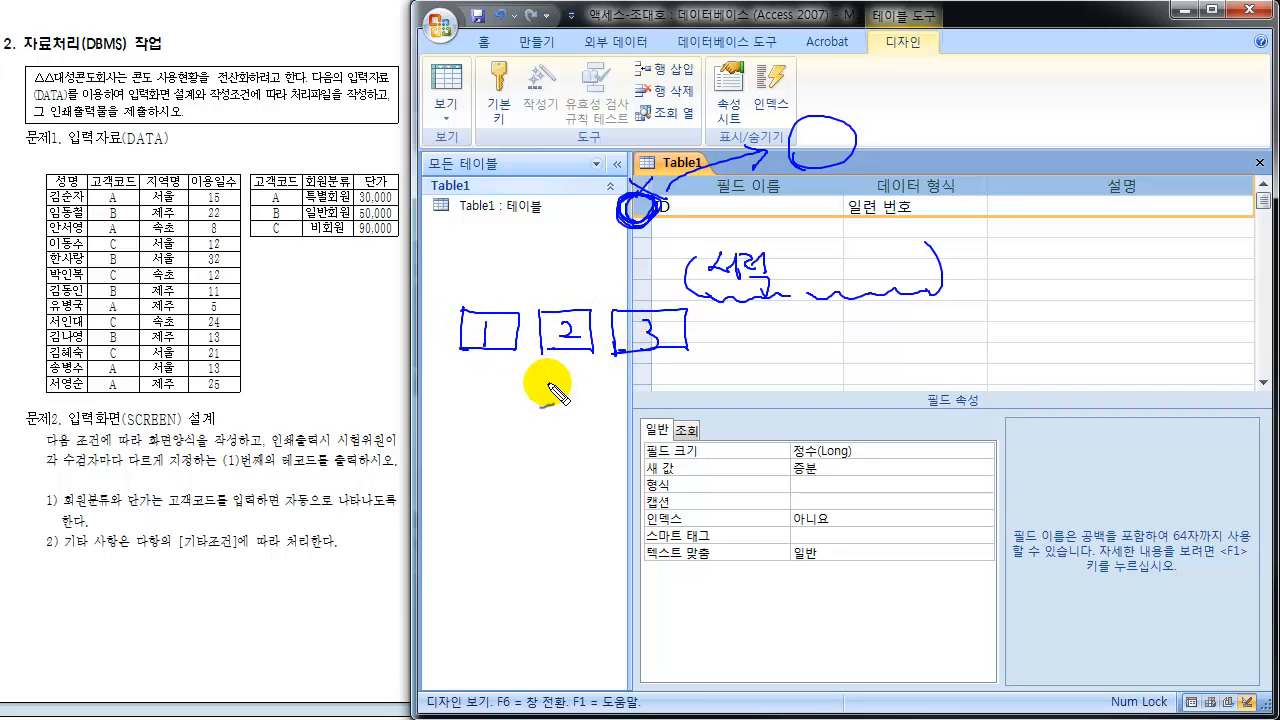
pyautogui.moveTo(571, 380)
pyautogui.mouseDown()
pyautogui.moveTo(566, 400)
pyautogui.moveTo(566, 380)
pyautogui.mouseUp()
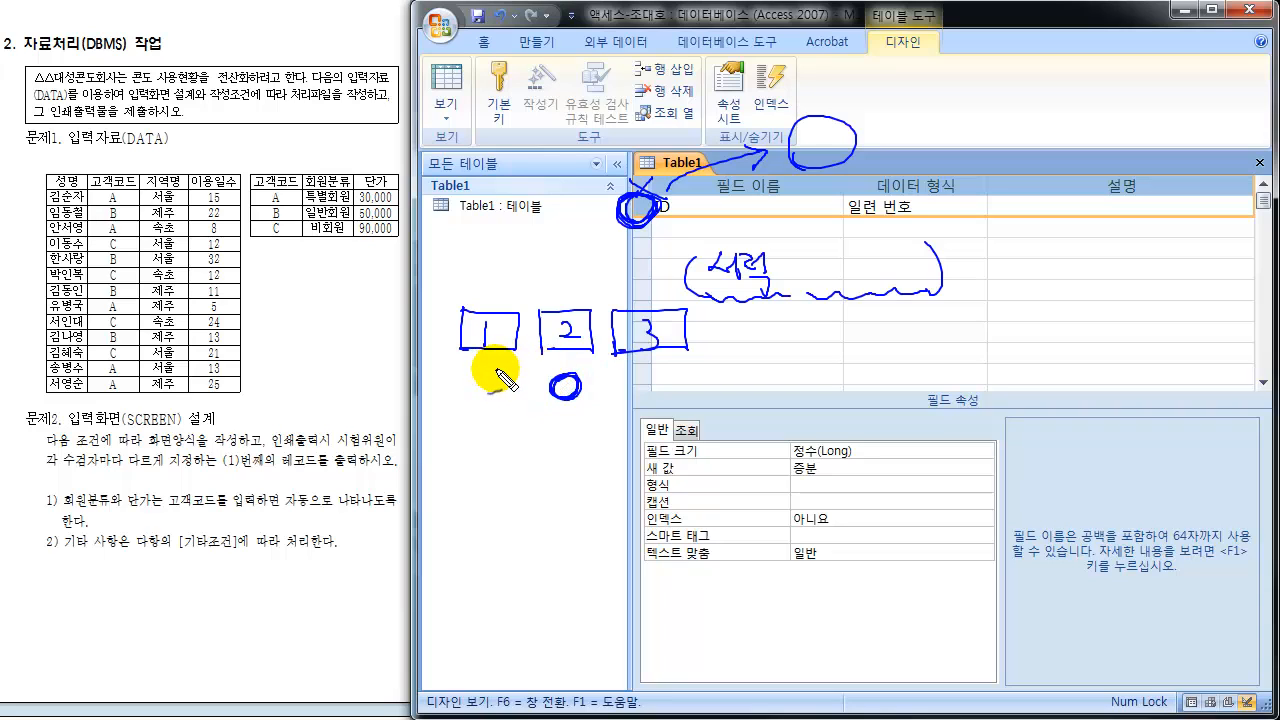
pyautogui.moveTo(484, 368); pyautogui.dragTo(500, 374)
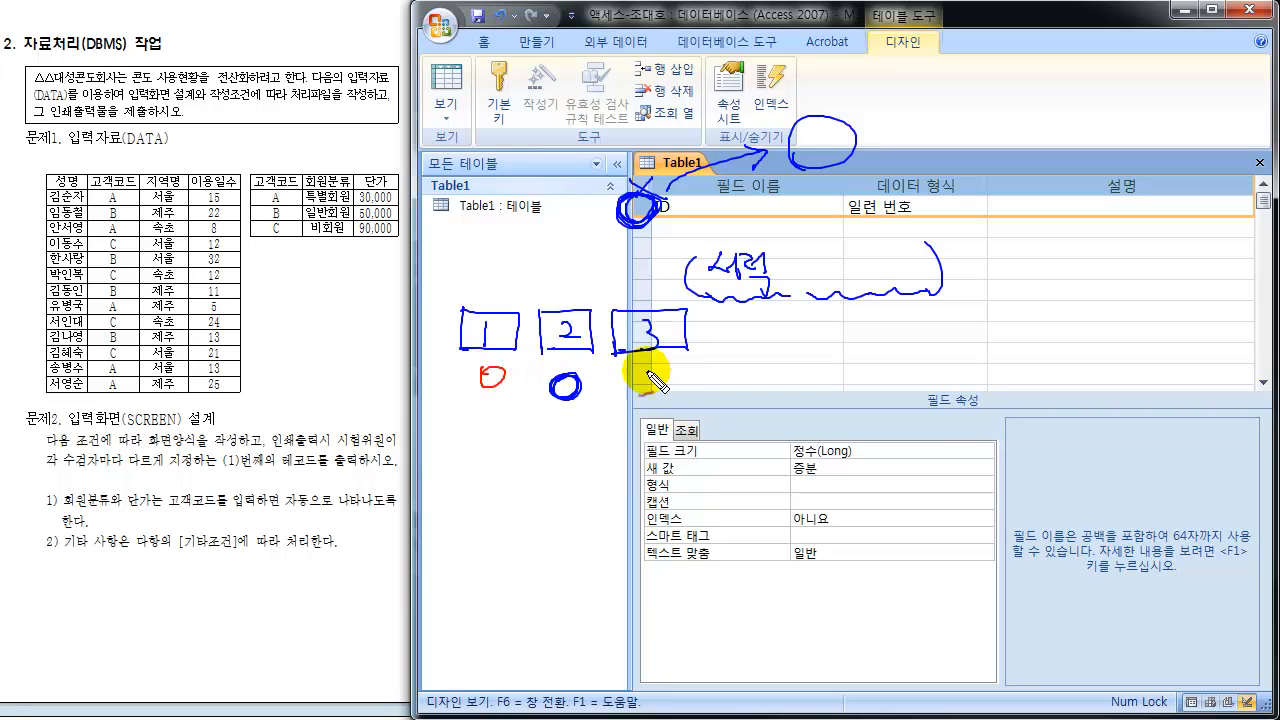
pyautogui.moveTo(648, 378); pyautogui.dragTo(655, 366)
pyautogui.moveTo(563, 366)
pyautogui.mouseDown()
pyautogui.moveTo(578, 382)
pyautogui.moveTo(563, 374)
pyautogui.moveTo(566, 338)
pyautogui.mouseUp()
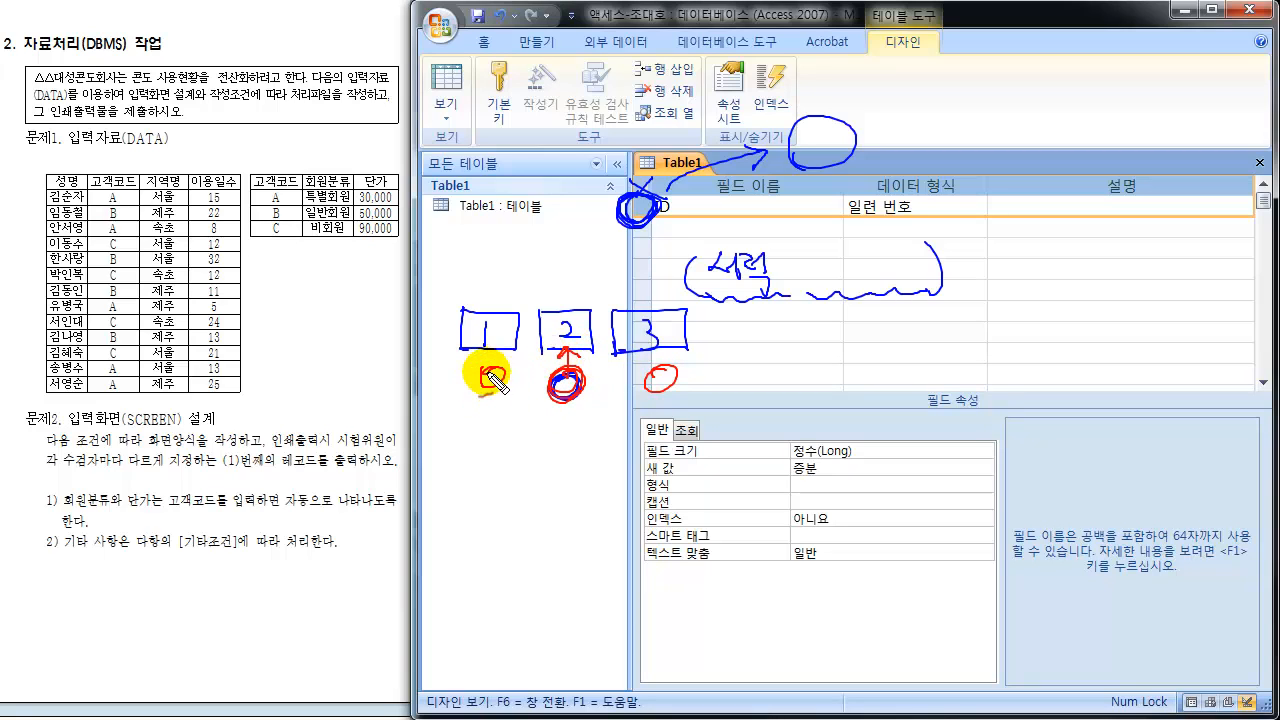
pyautogui.moveTo(487, 371); pyautogui.dragTo(479, 378)
pyautogui.moveTo(650, 373)
pyautogui.mouseDown()
pyautogui.moveTo(662, 397)
pyautogui.moveTo(650, 365)
pyautogui.mouseUp()
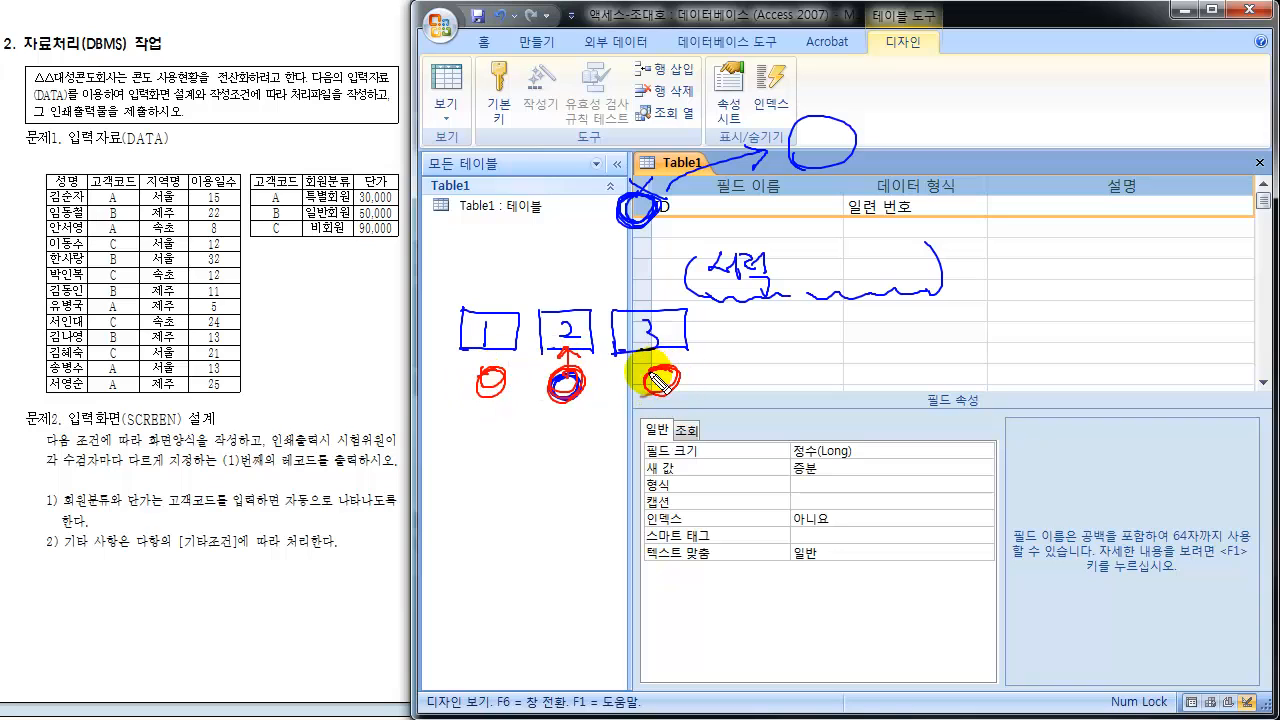
pyautogui.moveTo(508, 306)
pyautogui.mouseDown()
pyautogui.moveTo(648, 318)
pyautogui.moveTo(500, 309)
pyautogui.moveTo(634, 286)
pyautogui.moveTo(491, 314)
pyautogui.moveTo(625, 310)
pyautogui.moveTo(525, 299)
pyautogui.moveTo(575, 291)
pyautogui.moveTo(634, 303)
pyautogui.moveTo(557, 337)
pyautogui.moveTo(566, 320)
pyautogui.moveTo(570, 393)
pyautogui.mouseUp()
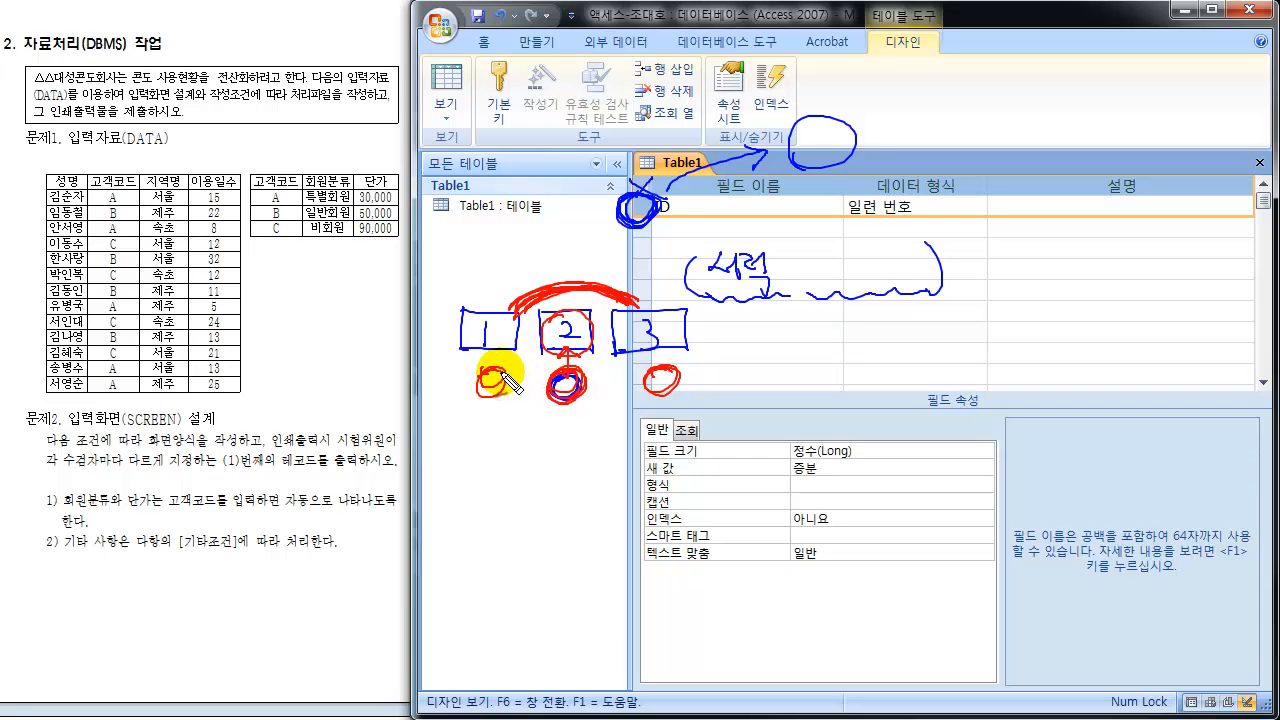
pyautogui.moveTo(661, 383)
pyautogui.mouseDown()
pyautogui.moveTo(670, 362)
pyautogui.moveTo(655, 390)
pyautogui.mouseUp()
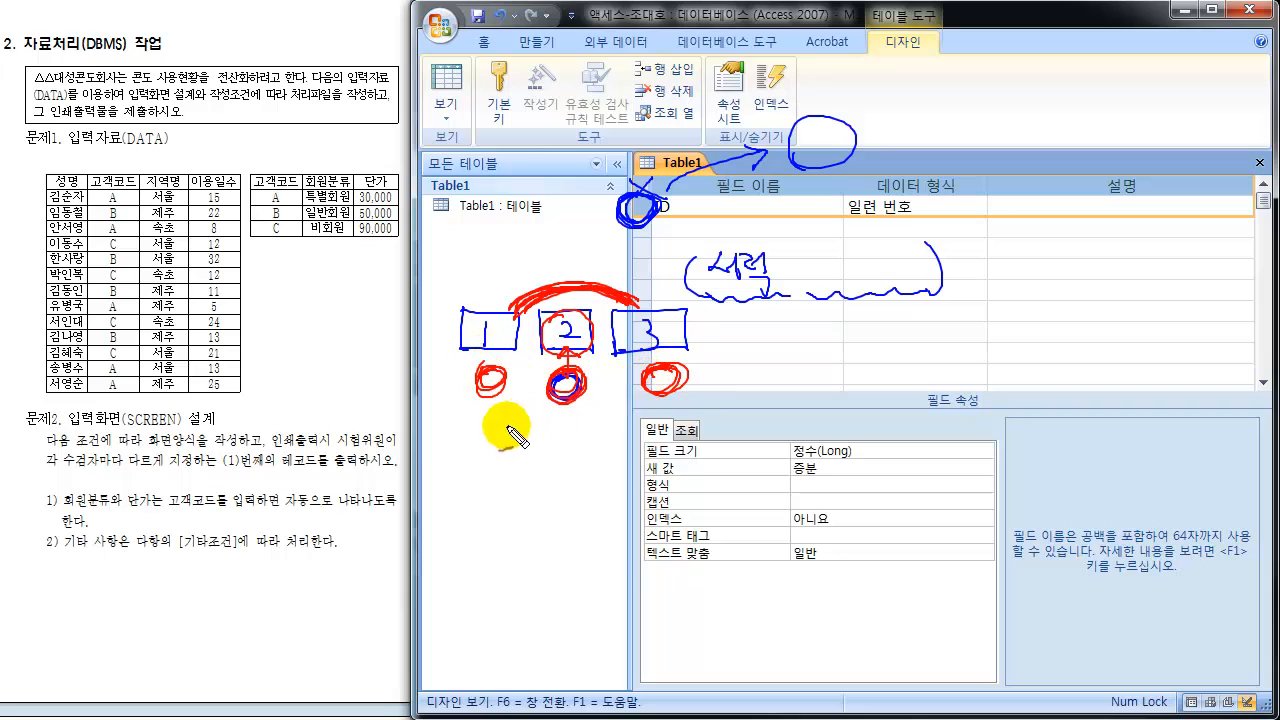
pyautogui.moveTo(484, 412)
pyautogui.mouseDown()
pyautogui.moveTo(606, 391)
pyautogui.moveTo(480, 429)
pyautogui.mouseUp()
pyautogui.moveTo(574, 379)
pyautogui.mouseDown()
pyautogui.moveTo(586, 373)
pyautogui.moveTo(503, 402)
pyautogui.moveTo(580, 388)
pyautogui.moveTo(612, 400)
pyautogui.mouseUp()
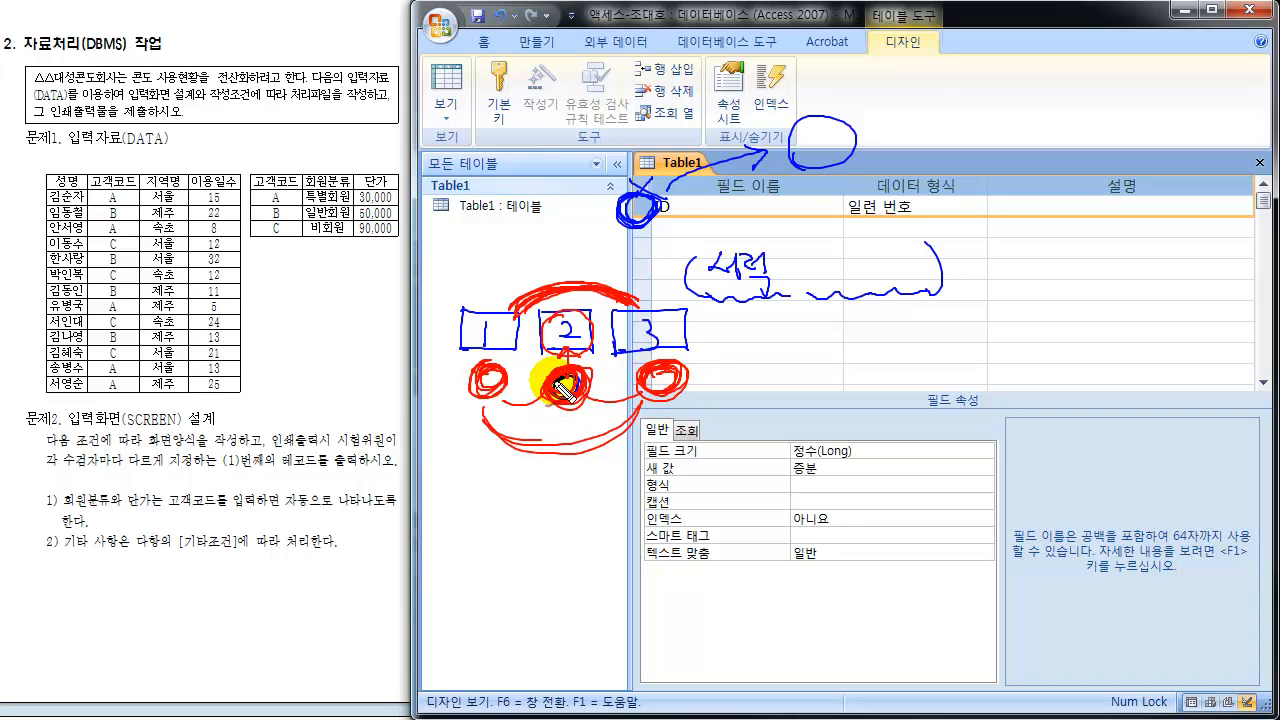
pyautogui.moveTo(455, 383); pyautogui.dragTo(444, 401)
pyautogui.moveTo(442, 384); pyautogui.dragTo(460, 401)
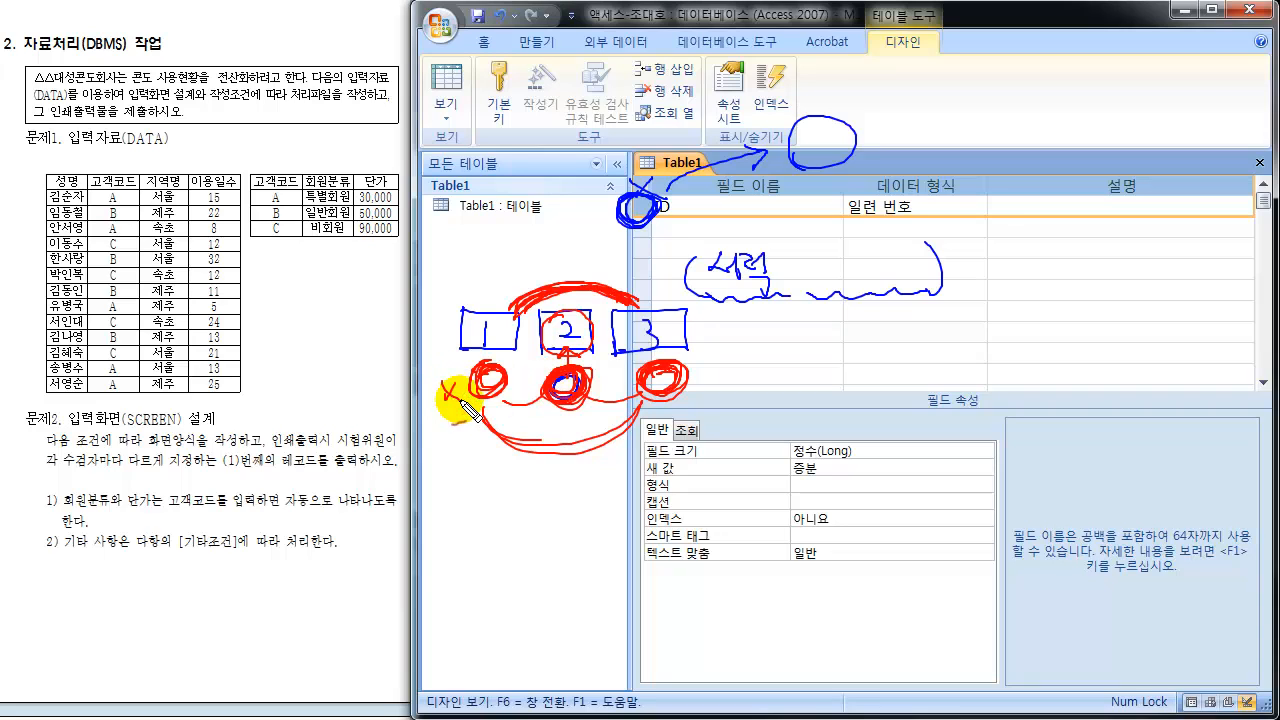
pyautogui.moveTo(701, 372); pyautogui.dragTo(715, 390)
pyautogui.moveTo(716, 372); pyautogui.dragTo(700, 390)
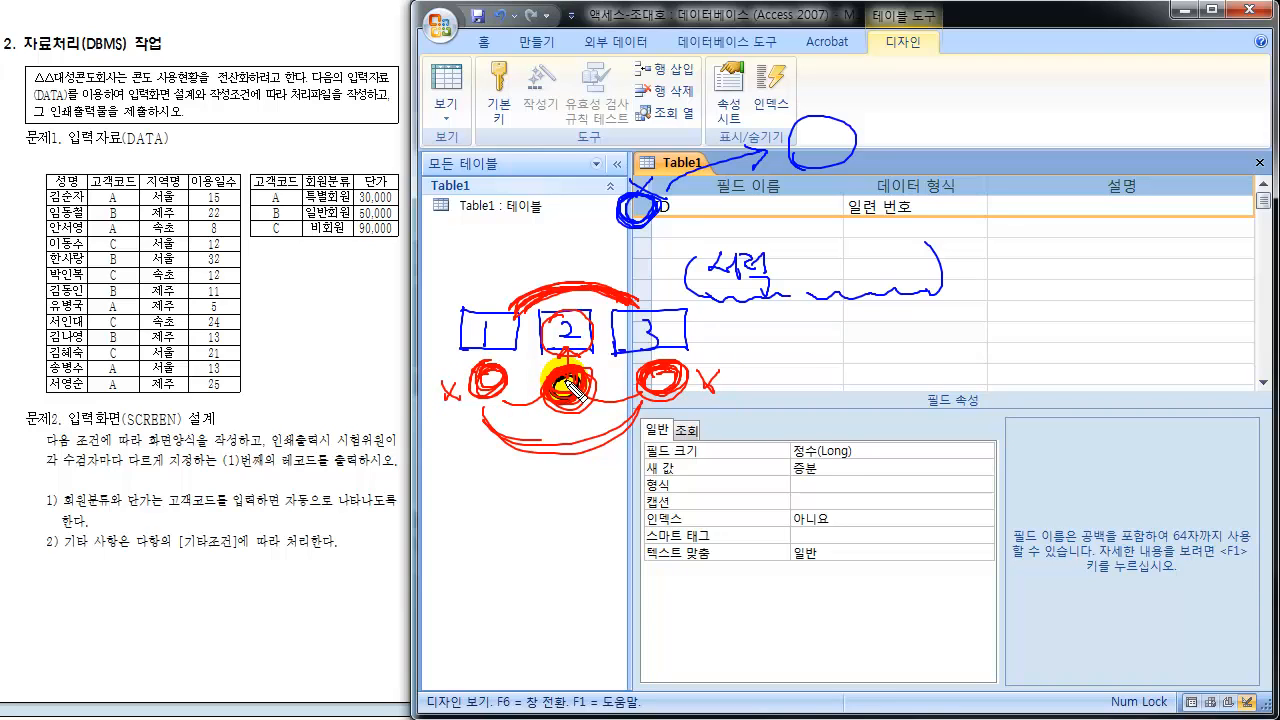
pyautogui.moveTo(568, 386); pyautogui.dragTo(584, 376)
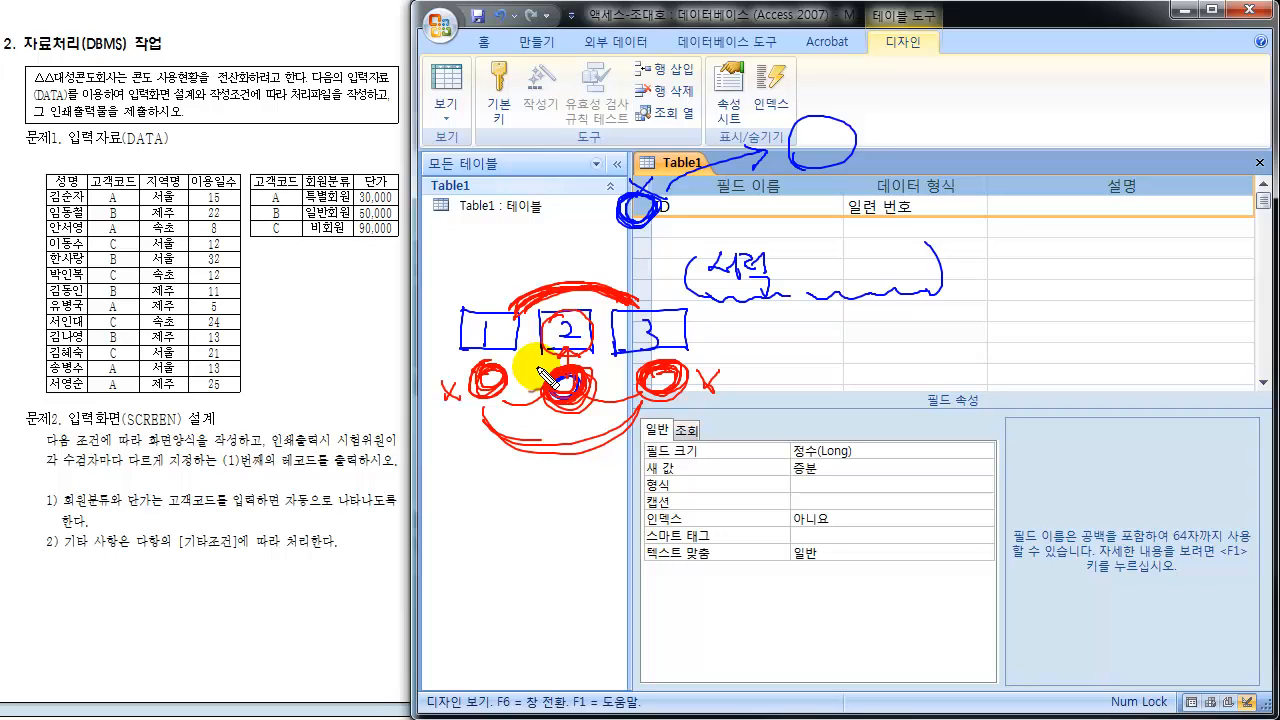
pyautogui.press('Escape')
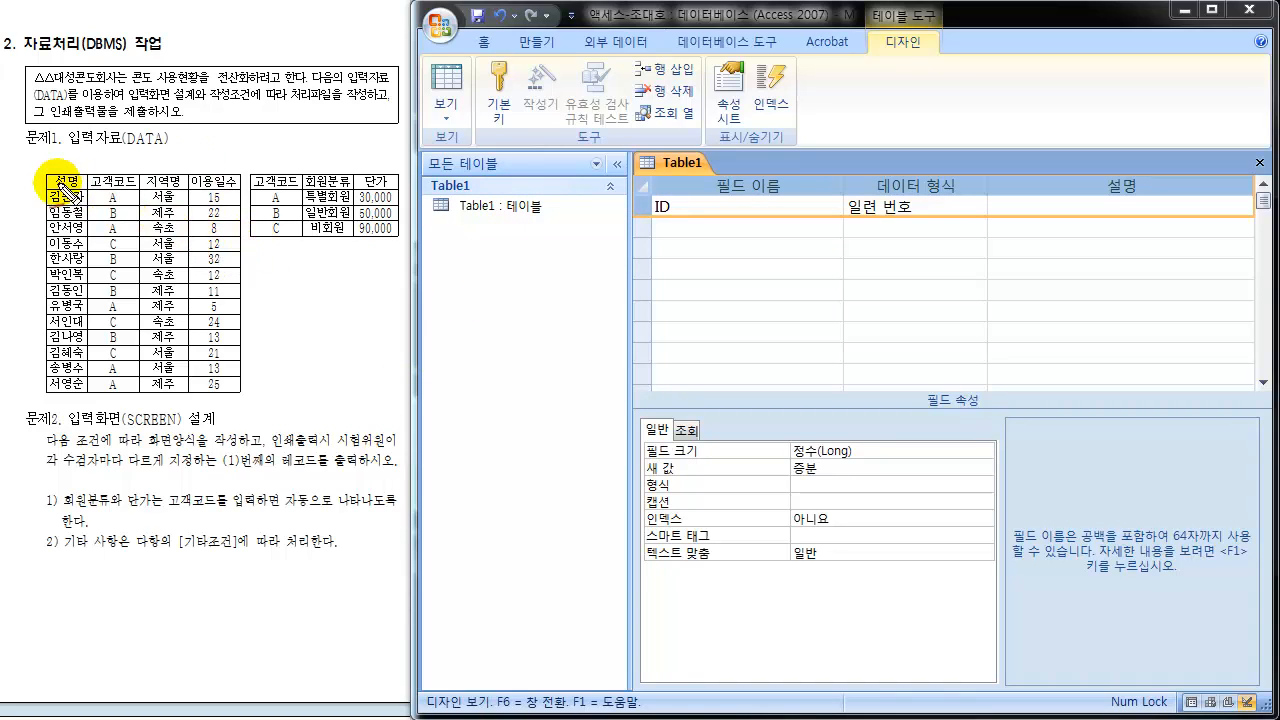
pyautogui.moveTo(47, 187)
pyautogui.mouseDown()
pyautogui.moveTo(128, 170)
pyautogui.moveTo(95, 186)
pyautogui.moveTo(240, 174)
pyautogui.moveTo(202, 180)
pyautogui.mouseUp()
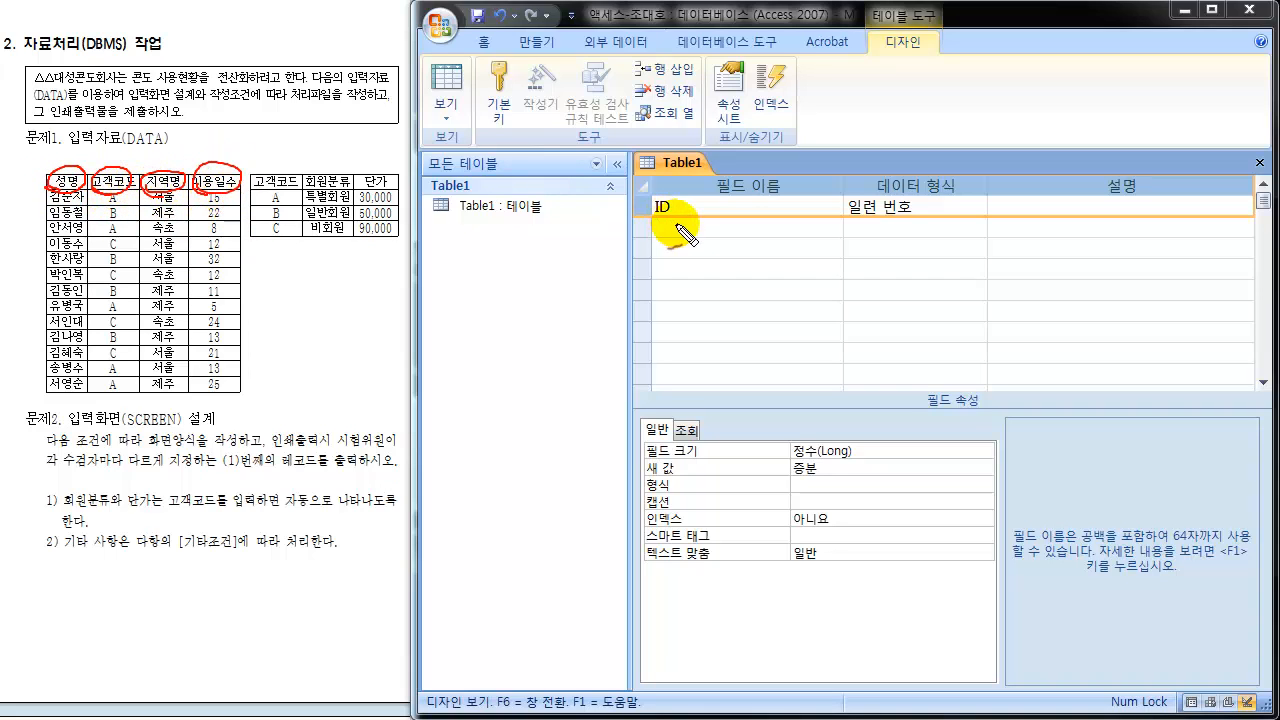
pyautogui.moveTo(676, 220)
pyautogui.mouseDown()
pyautogui.moveTo(690, 196)
pyautogui.moveTo(689, 271)
pyautogui.moveTo(722, 272)
pyautogui.mouseUp()
pyautogui.moveTo(245, 174); pyautogui.dragTo(247, 192)
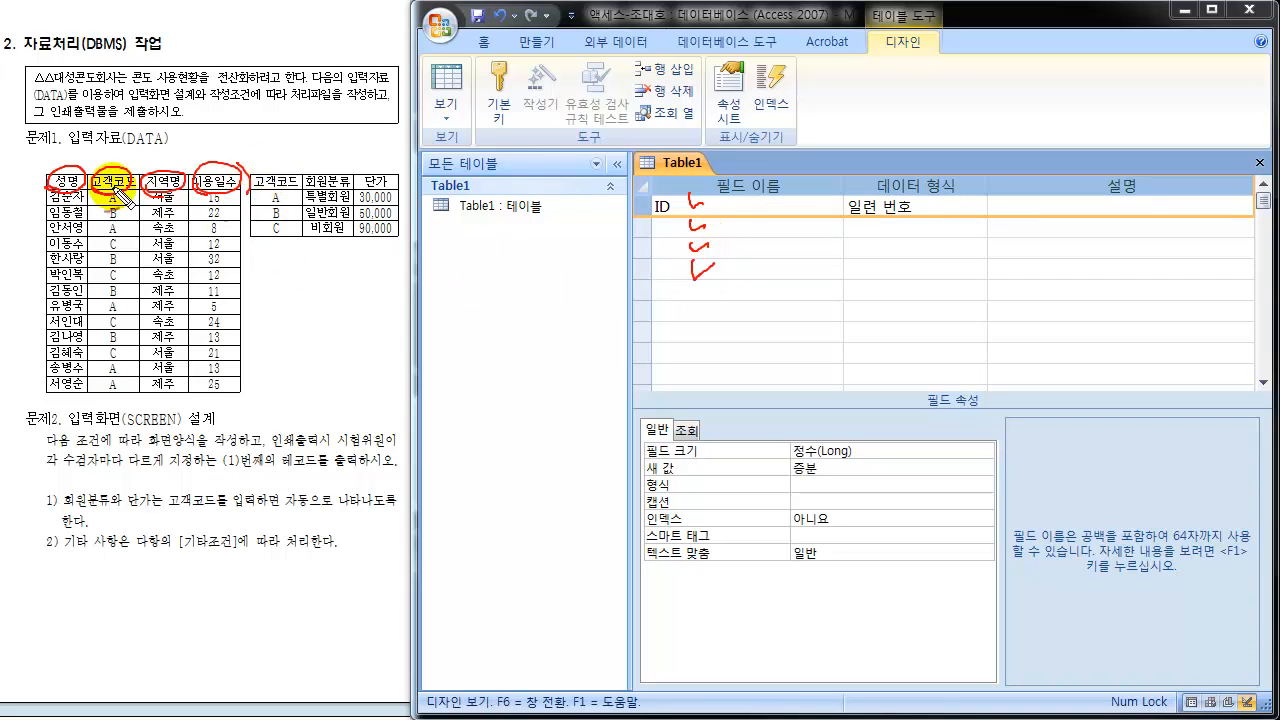
pyautogui.moveTo(40, 170); pyautogui.dragTo(66, 181)
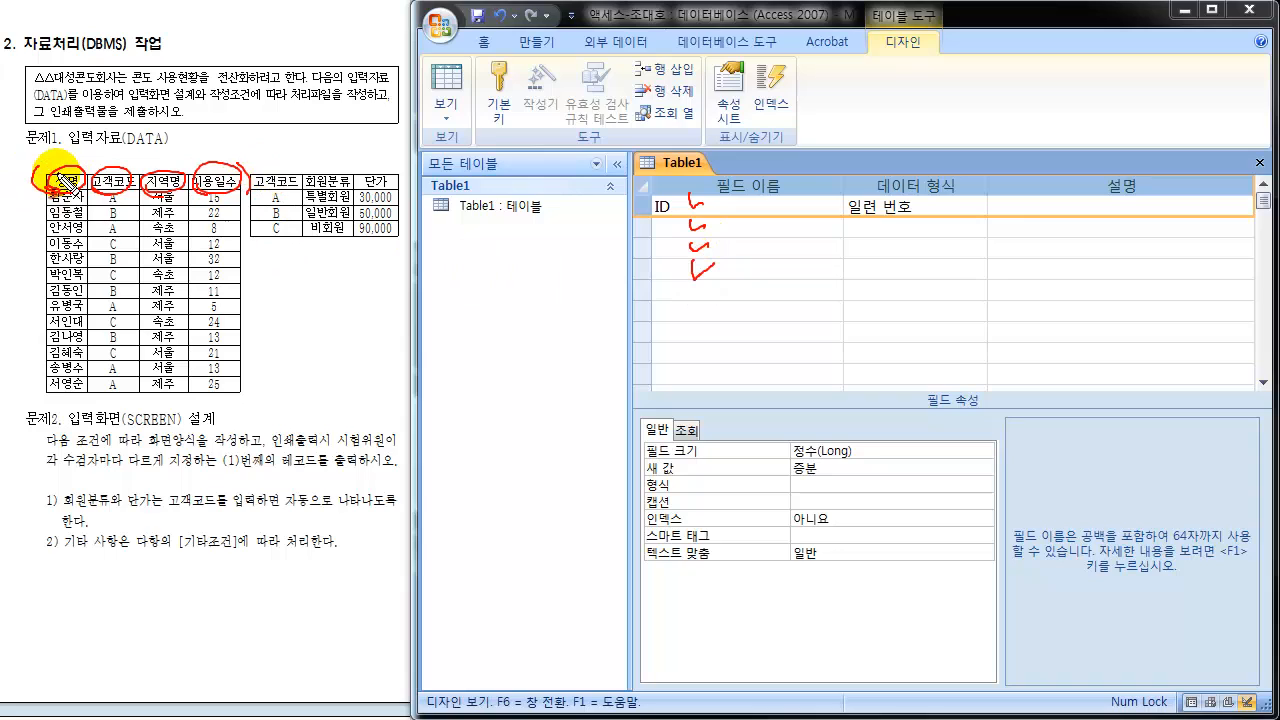
pyautogui.press('Escape')
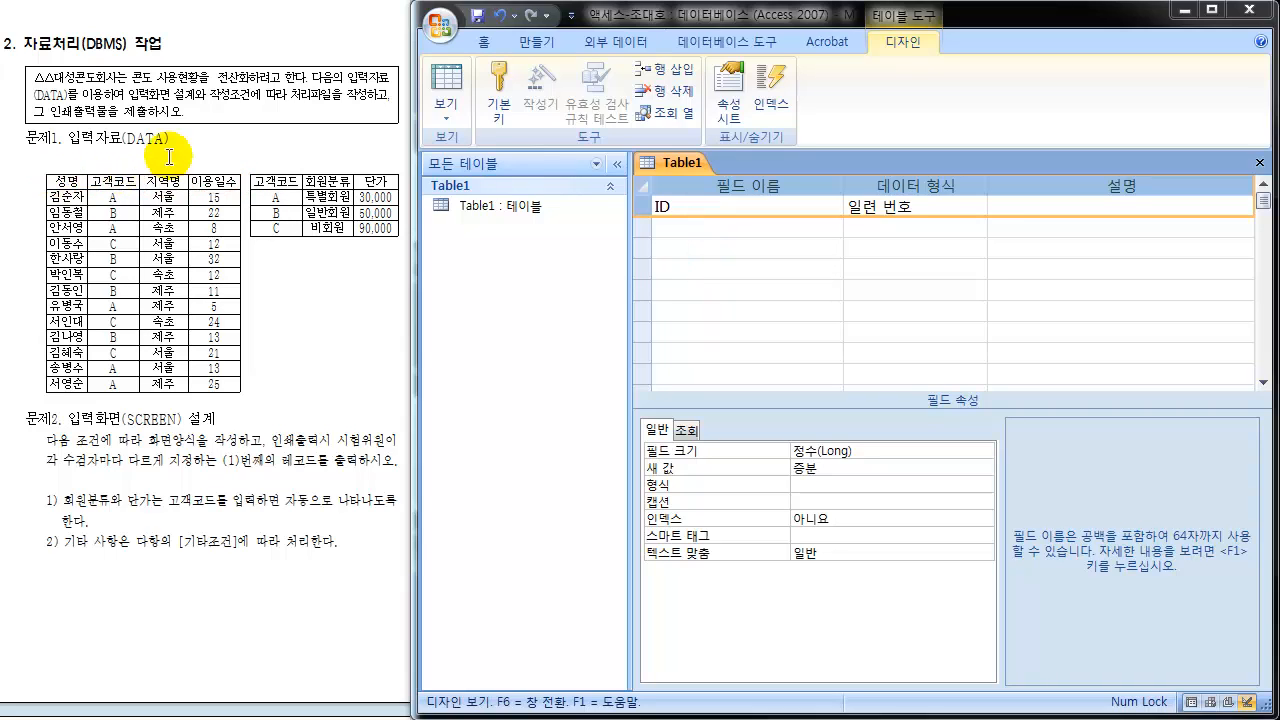
# Rename the ID field of Table1 as 성명.
pyautogui.click(686, 212)
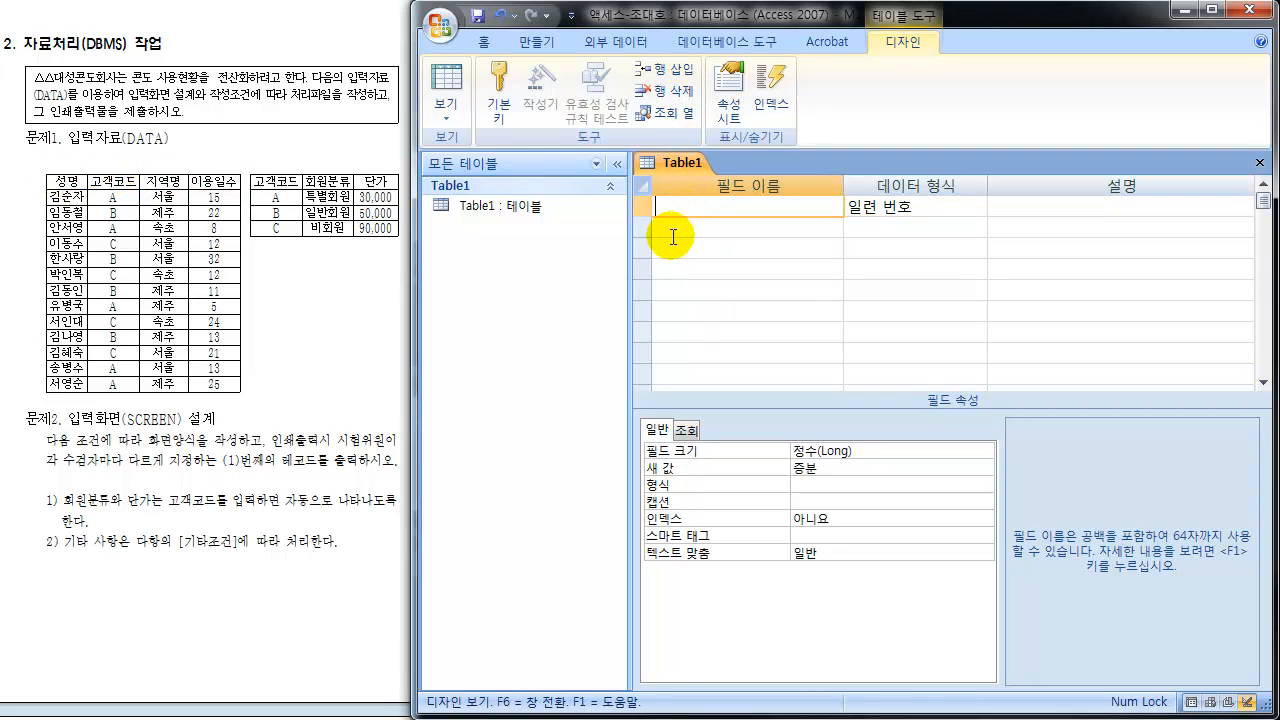
pyautogui.write('성명')
pyautogui.click(673, 237)
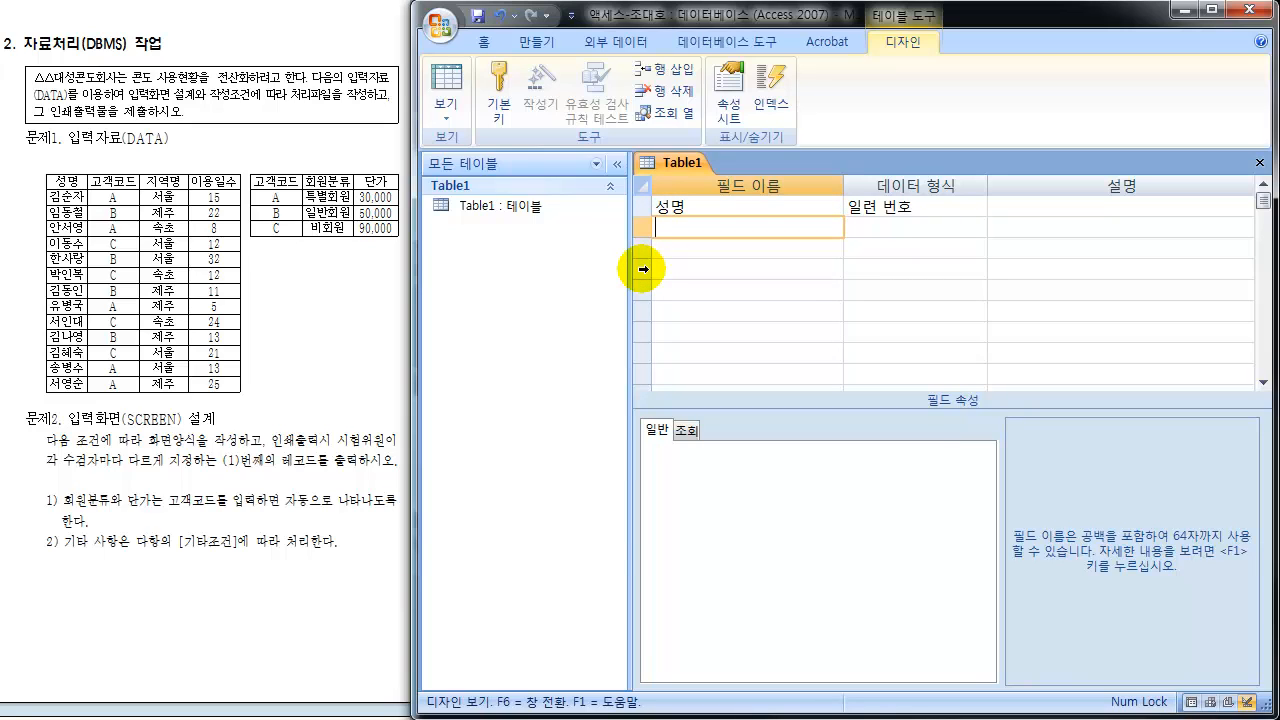
# In the advanced Access options, try 다음 필드로 as the Enter key movement, return it to 다음 레코드로 and accept the options.
pyautogui.click(437, 32)
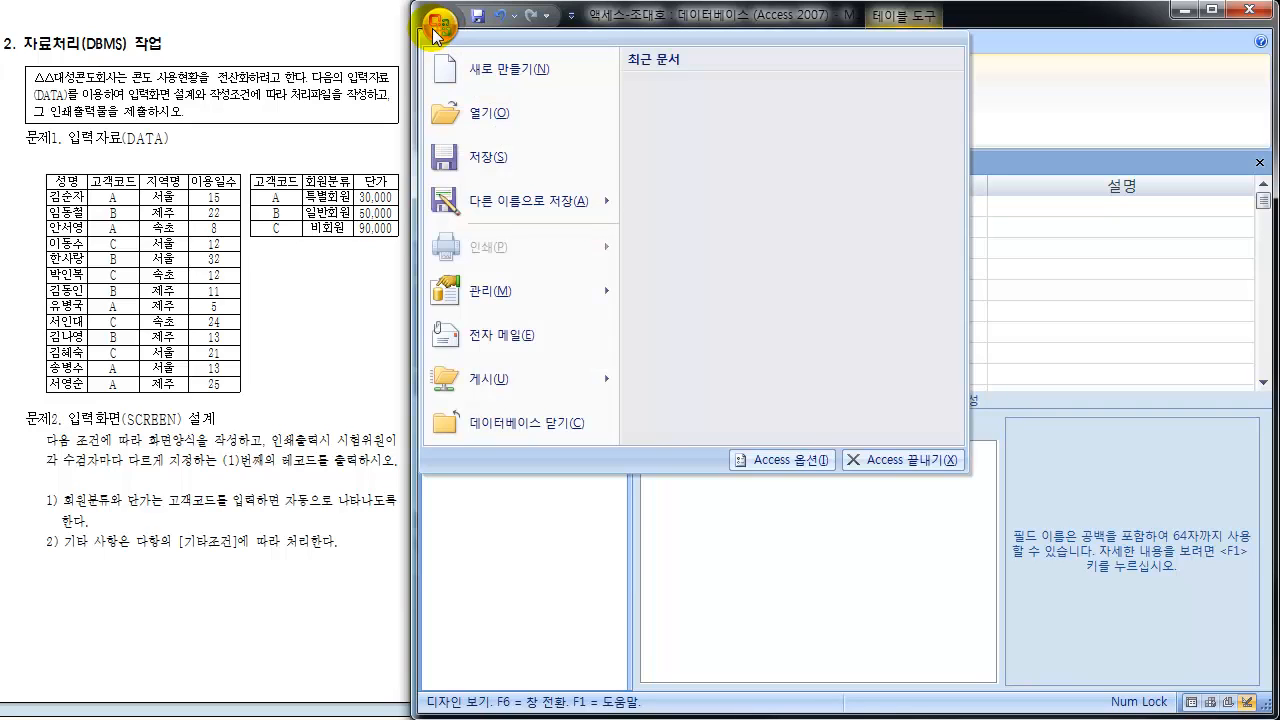
pyautogui.click(755, 459)
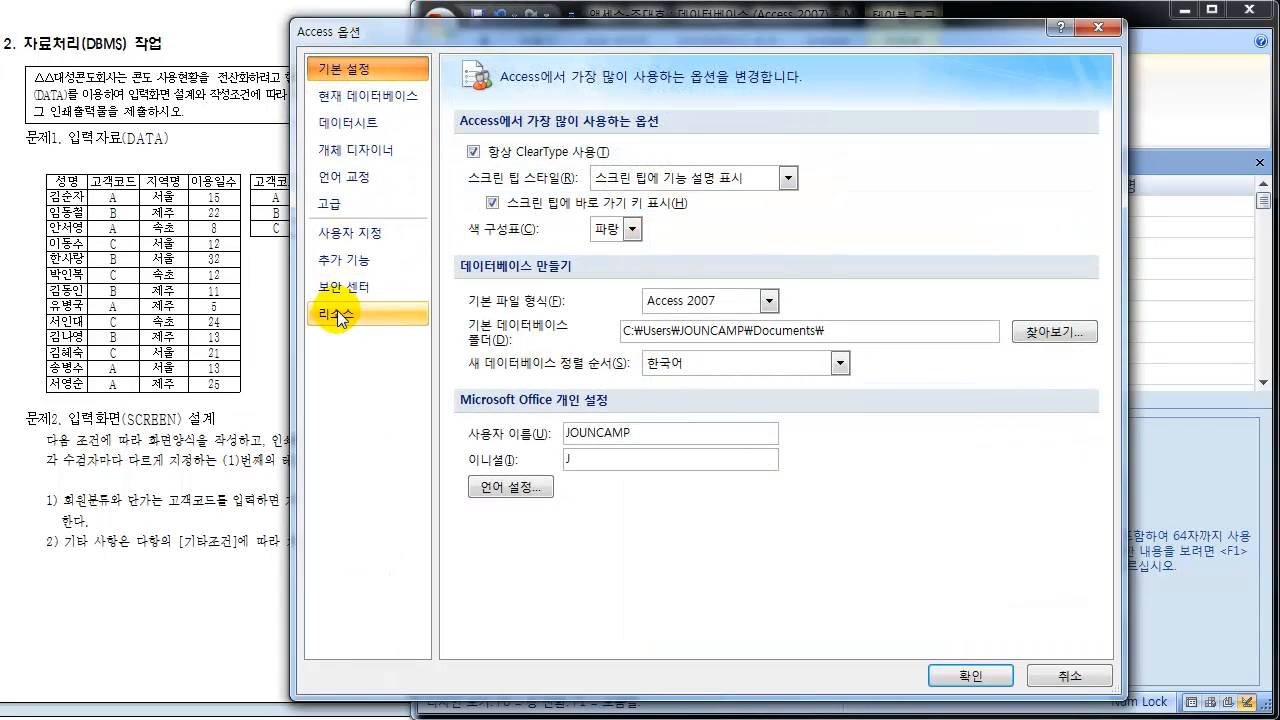
pyautogui.click(350, 203)
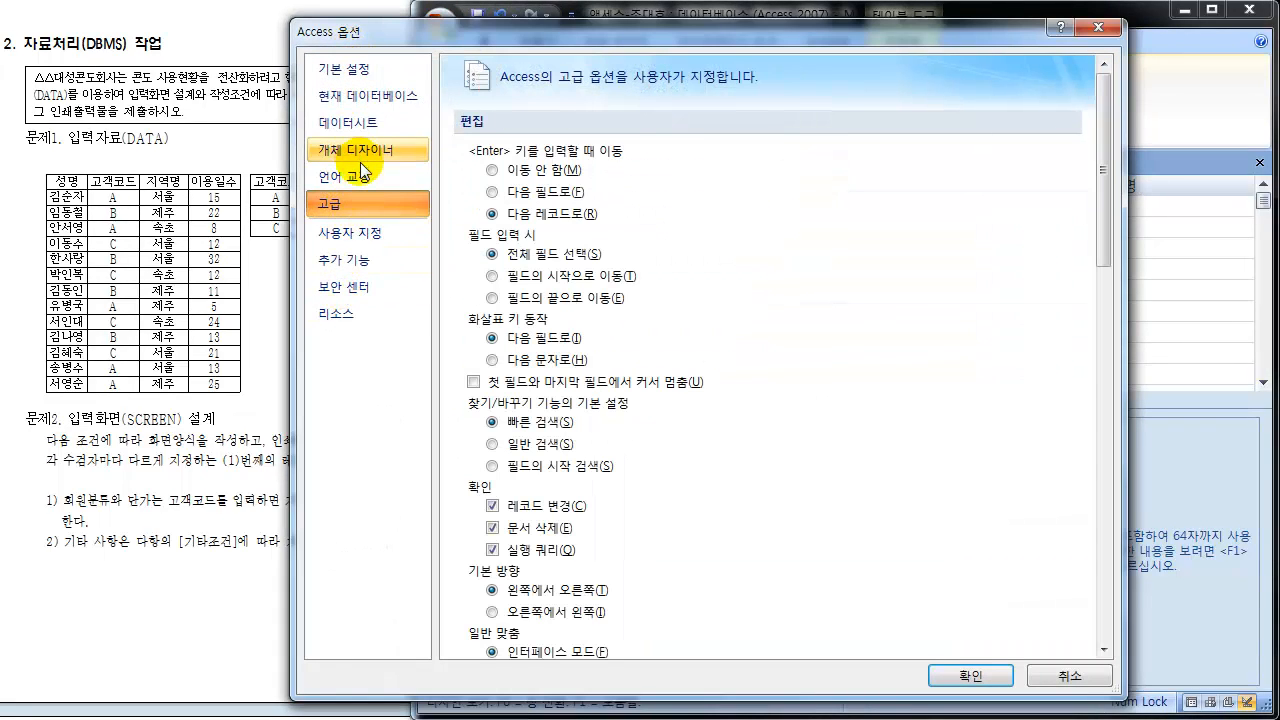
pyautogui.click(493, 193)
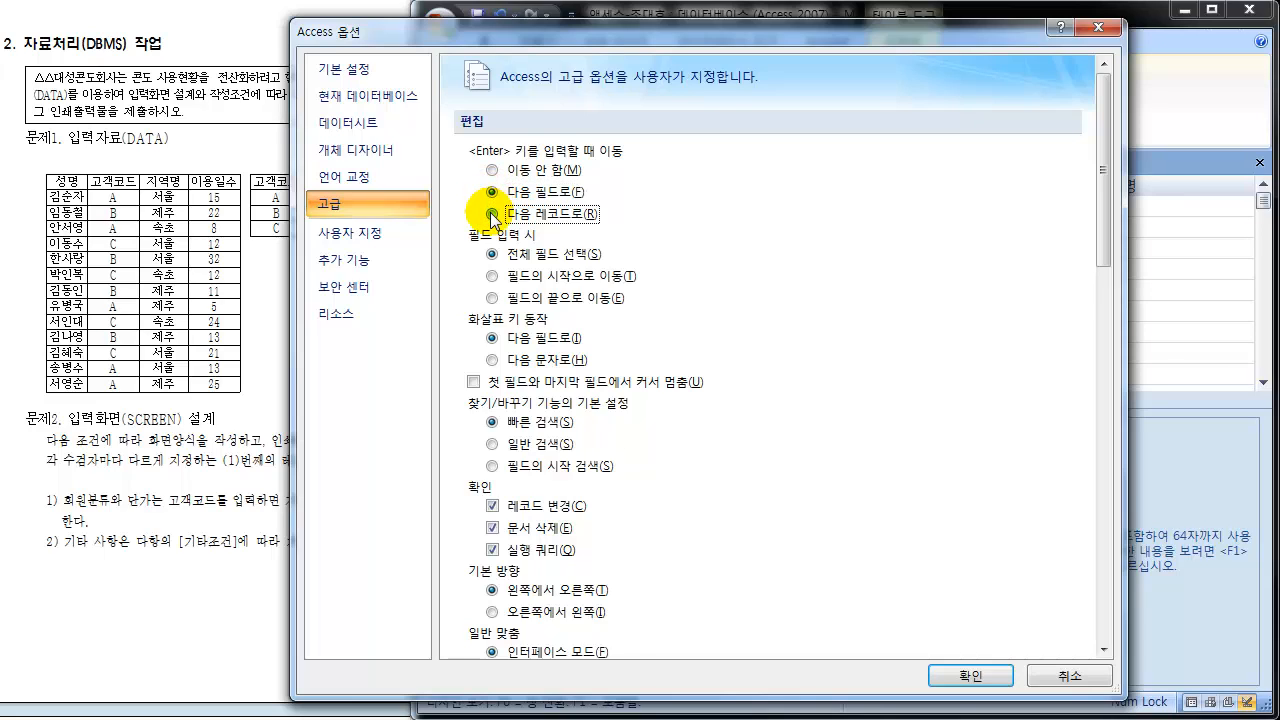
pyautogui.click(968, 676)
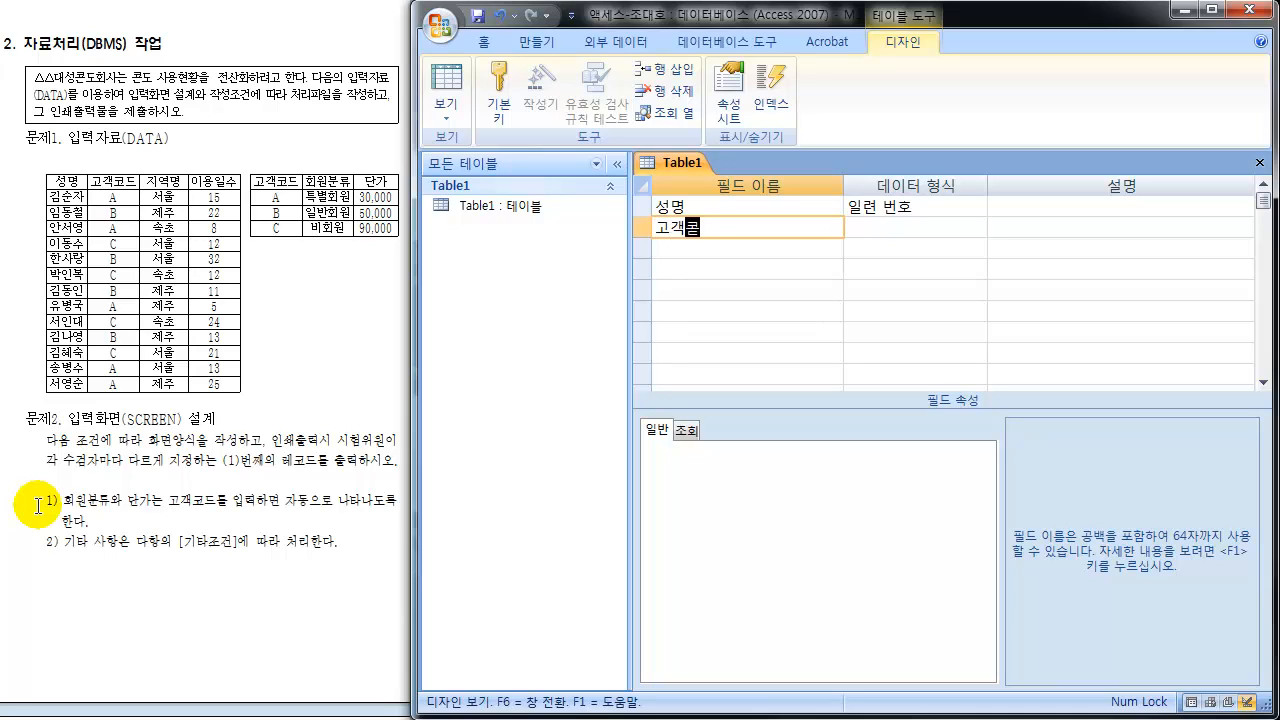
# Add the fields 고객코드, 지역명 and 이용일수 to Table1 below 성명, keeping the default 텍스트 data type.
pyautogui.press('Down')
pyautogui.write('지')
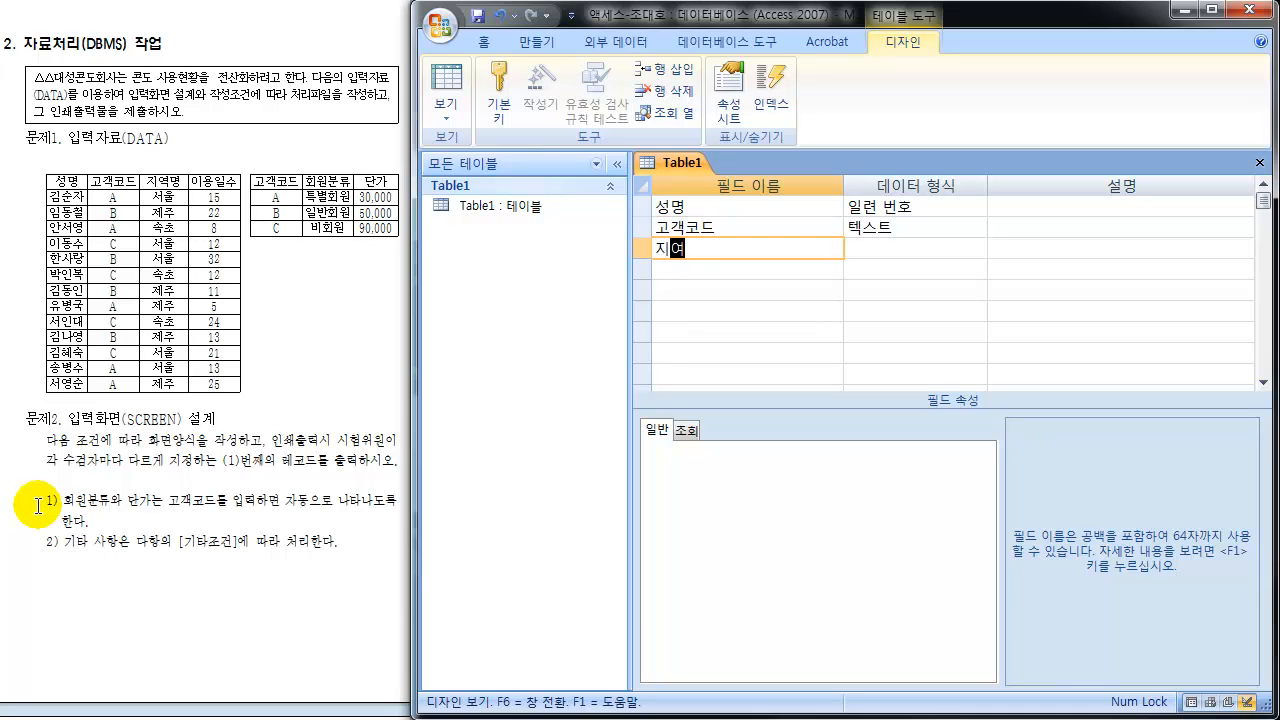
pyautogui.write('역명')
pyautogui.press('Down')
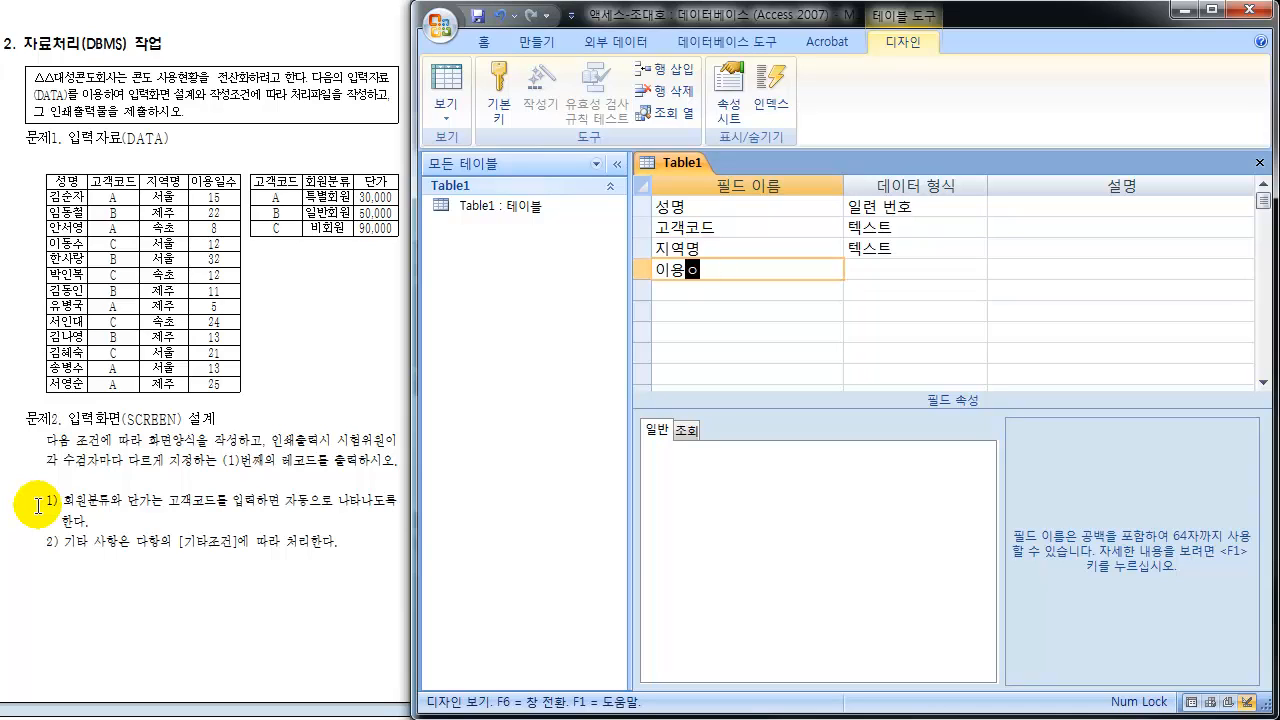
pyautogui.write('이용일수')
pyautogui.press('Down')
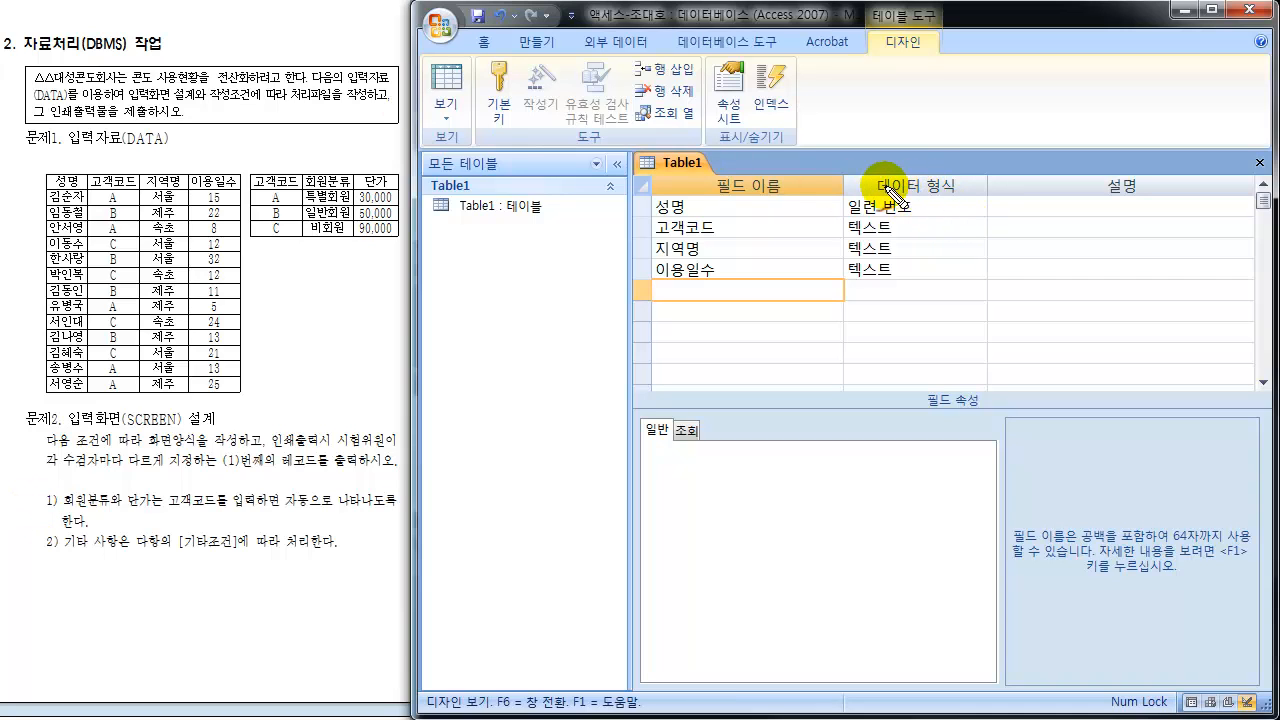
pyautogui.moveTo(882, 187)
pyautogui.mouseDown()
pyautogui.moveTo(950, 187)
pyautogui.moveTo(882, 194)
pyautogui.moveTo(930, 179)
pyautogui.moveTo(920, 157)
pyautogui.moveTo(962, 152)
pyautogui.mouseUp()
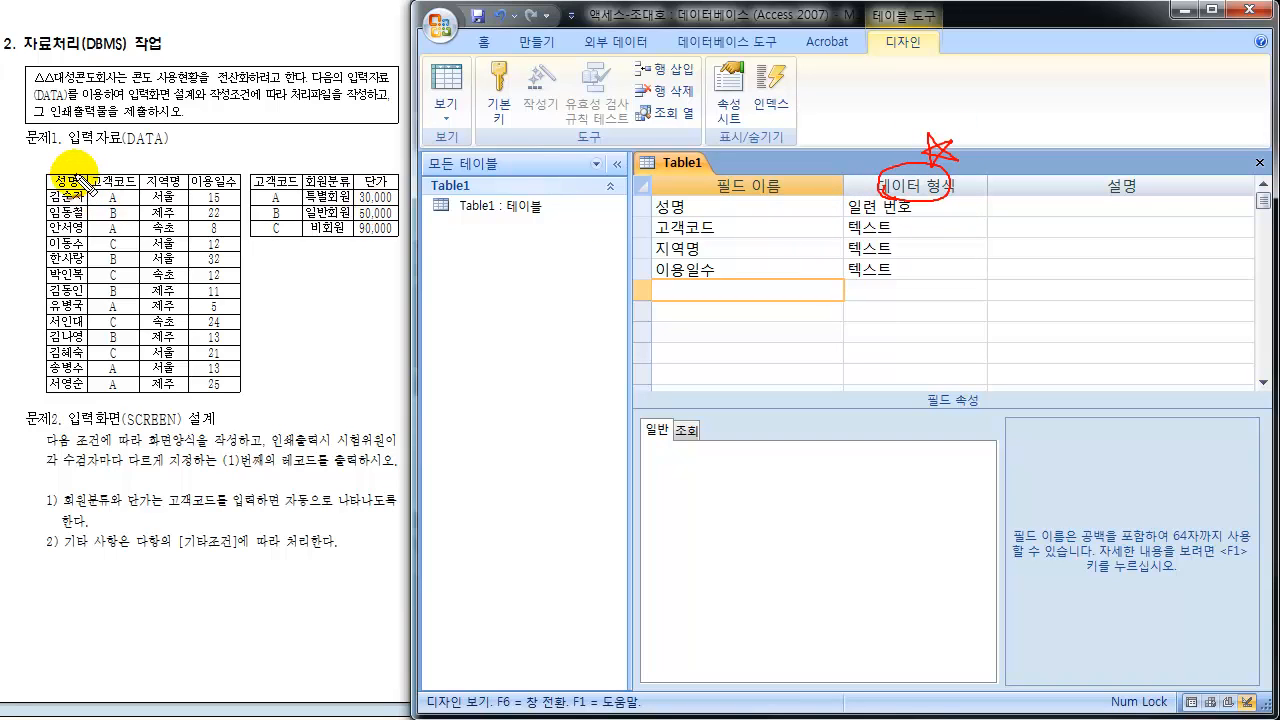
pyautogui.moveTo(54, 170); pyautogui.dragTo(50, 190)
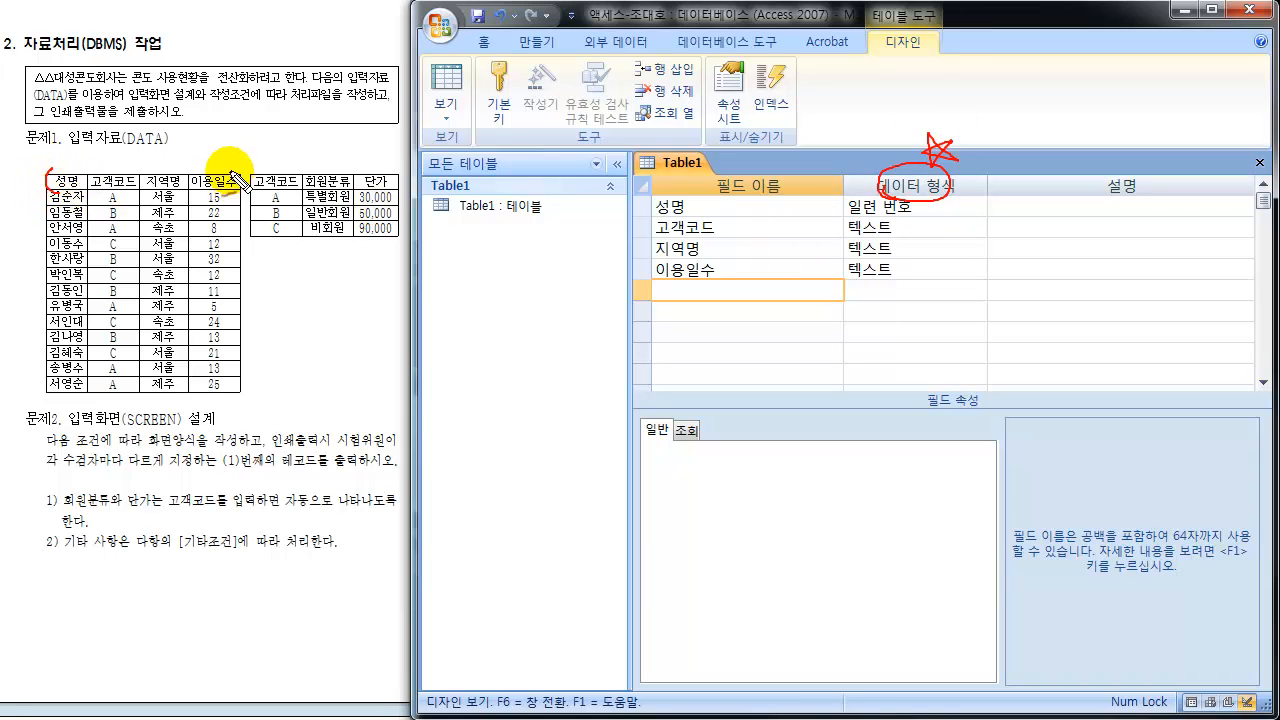
pyautogui.moveTo(230, 167); pyautogui.dragTo(240, 190)
pyautogui.moveTo(51, 186)
pyautogui.mouseDown()
pyautogui.moveTo(85, 172)
pyautogui.moveTo(55, 192)
pyautogui.moveTo(83, 197)
pyautogui.moveTo(40, 320)
pyautogui.moveTo(70, 392)
pyautogui.moveTo(92, 200)
pyautogui.mouseUp()
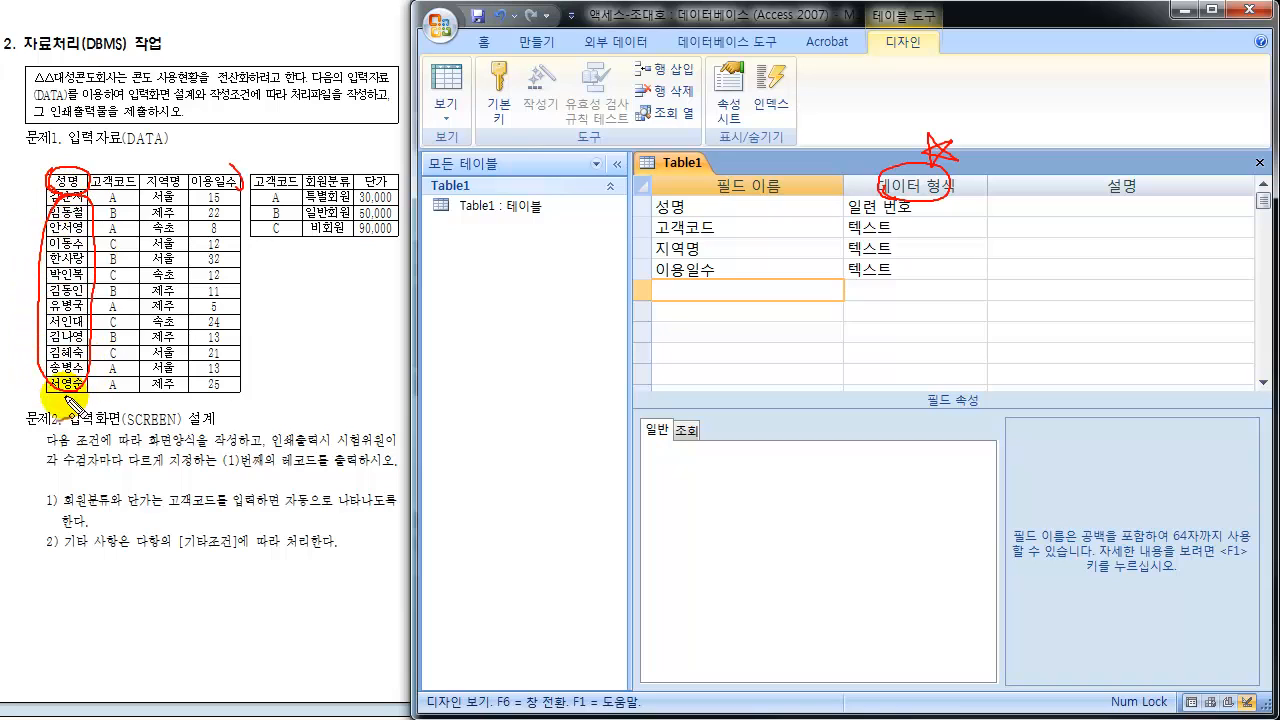
pyautogui.moveTo(58, 404); pyautogui.dragTo(102, 432)
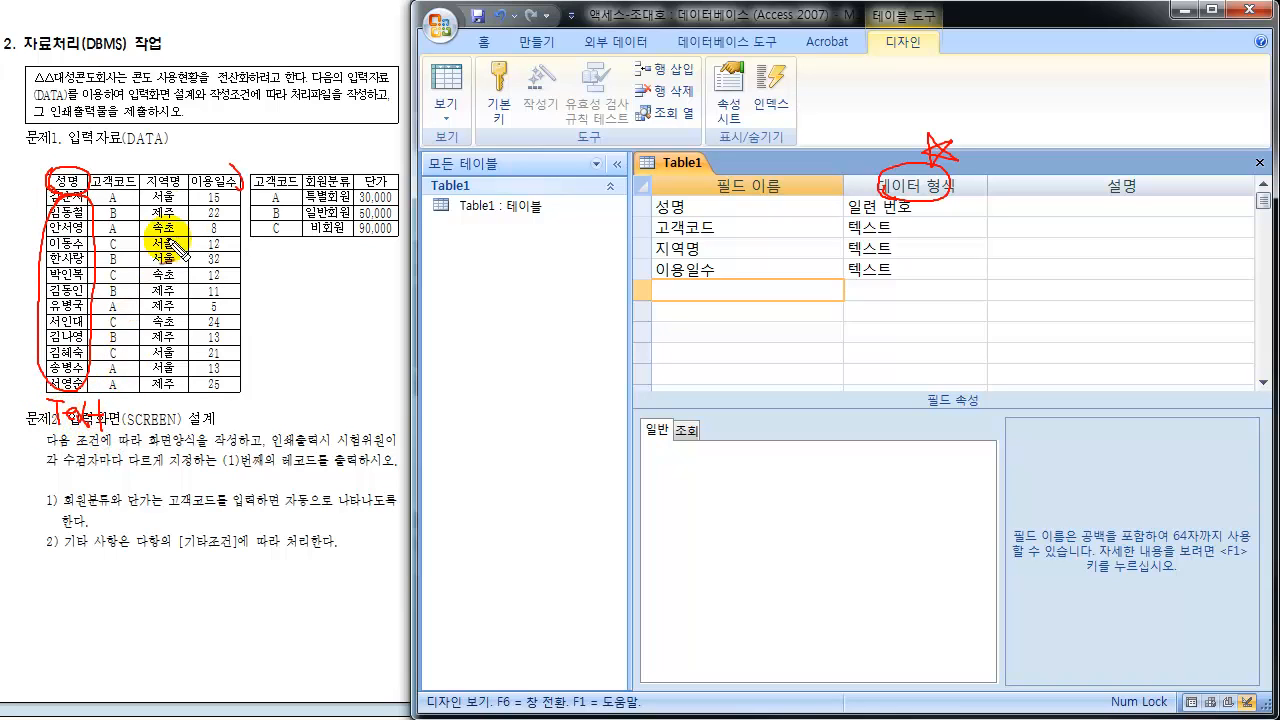
pyautogui.moveTo(121, 193)
pyautogui.mouseDown()
pyautogui.moveTo(86, 288)
pyautogui.moveTo(92, 392)
pyautogui.moveTo(165, 385)
pyautogui.moveTo(186, 287)
pyautogui.moveTo(128, 190)
pyautogui.mouseUp()
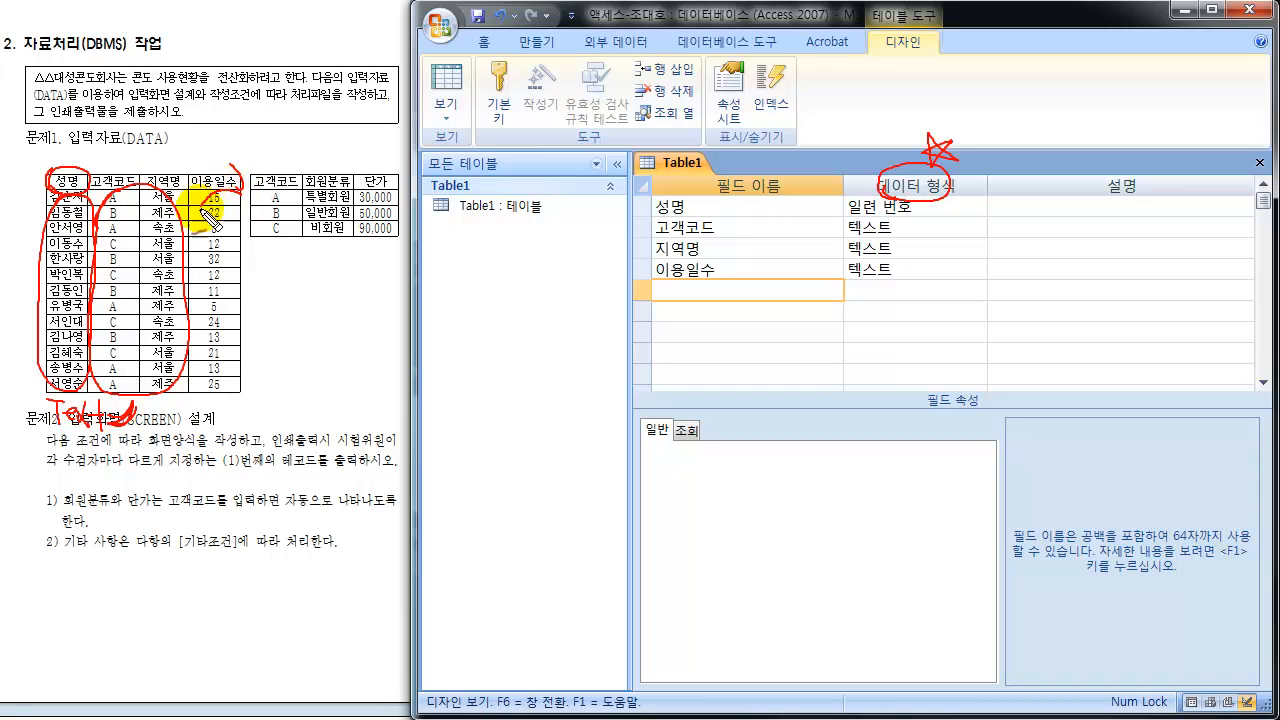
pyautogui.moveTo(214, 192)
pyautogui.mouseDown()
pyautogui.moveTo(203, 337)
pyautogui.moveTo(250, 392)
pyautogui.moveTo(255, 235)
pyautogui.moveTo(238, 195)
pyautogui.mouseUp()
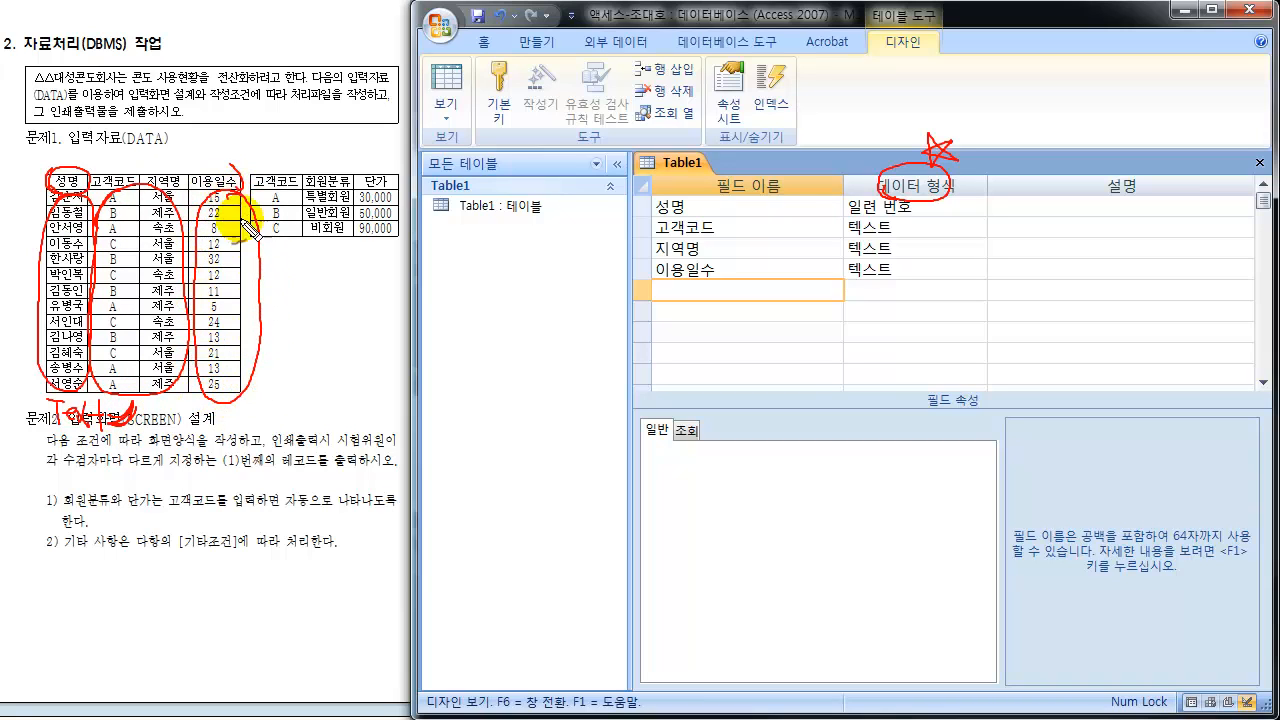
pyautogui.moveTo(265, 366); pyautogui.dragTo(288, 364)
pyautogui.moveTo(278, 366)
pyautogui.mouseDown()
pyautogui.moveTo(280, 382)
pyautogui.moveTo(312, 383)
pyautogui.moveTo(320, 368)
pyautogui.moveTo(357, 395)
pyautogui.mouseUp()
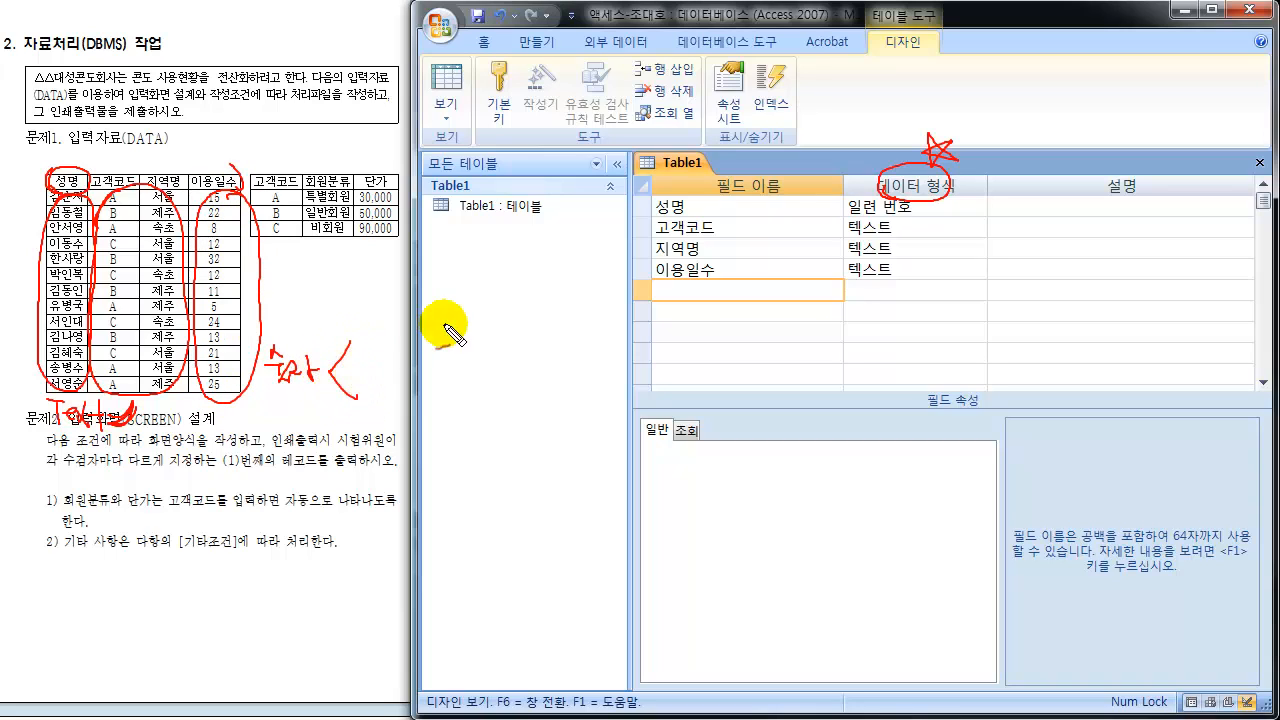
pyautogui.moveTo(379, 353); pyautogui.dragTo(388, 341)
pyautogui.moveTo(394, 333)
pyautogui.mouseDown()
pyautogui.moveTo(388, 386)
pyautogui.moveTo(411, 422)
pyautogui.mouseUp()
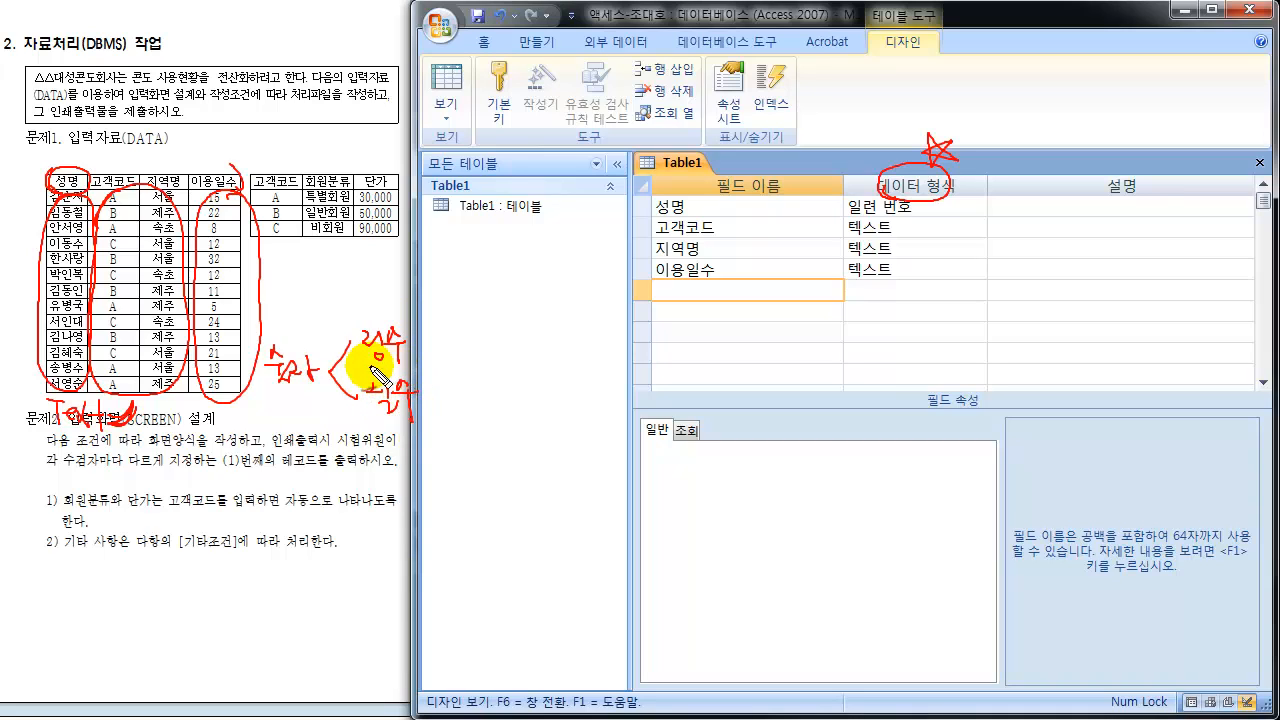
pyautogui.moveTo(368, 368); pyautogui.dragTo(527, 343)
pyautogui.moveTo(535, 338); pyautogui.dragTo(569, 341)
pyautogui.moveTo(583, 314); pyautogui.dragTo(585, 335)
pyautogui.moveTo(593, 312)
pyautogui.mouseDown()
pyautogui.moveTo(595, 333)
pyautogui.moveTo(598, 321)
pyautogui.mouseUp()
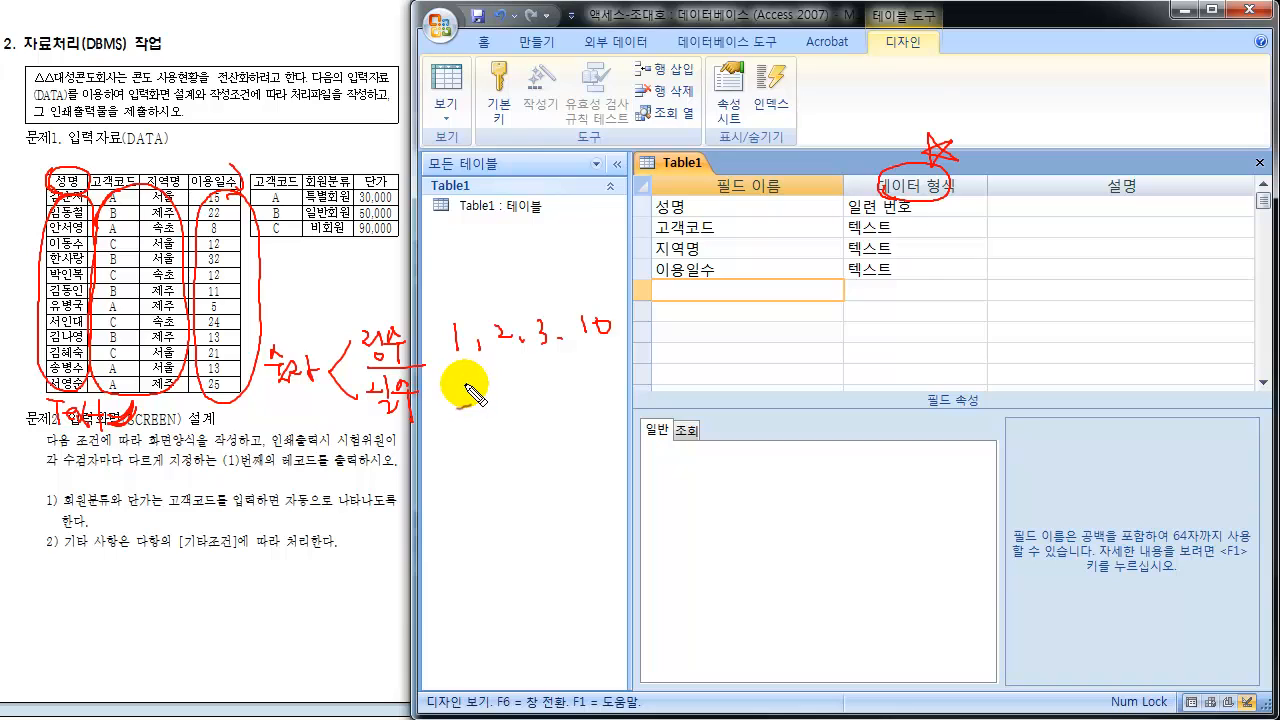
pyautogui.moveTo(470, 388); pyautogui.dragTo(545, 395)
pyautogui.moveTo(556, 390); pyautogui.dragTo(573, 394)
pyautogui.moveTo(568, 369); pyautogui.dragTo(590, 368)
pyautogui.moveTo(458, 412); pyautogui.dragTo(590, 395)
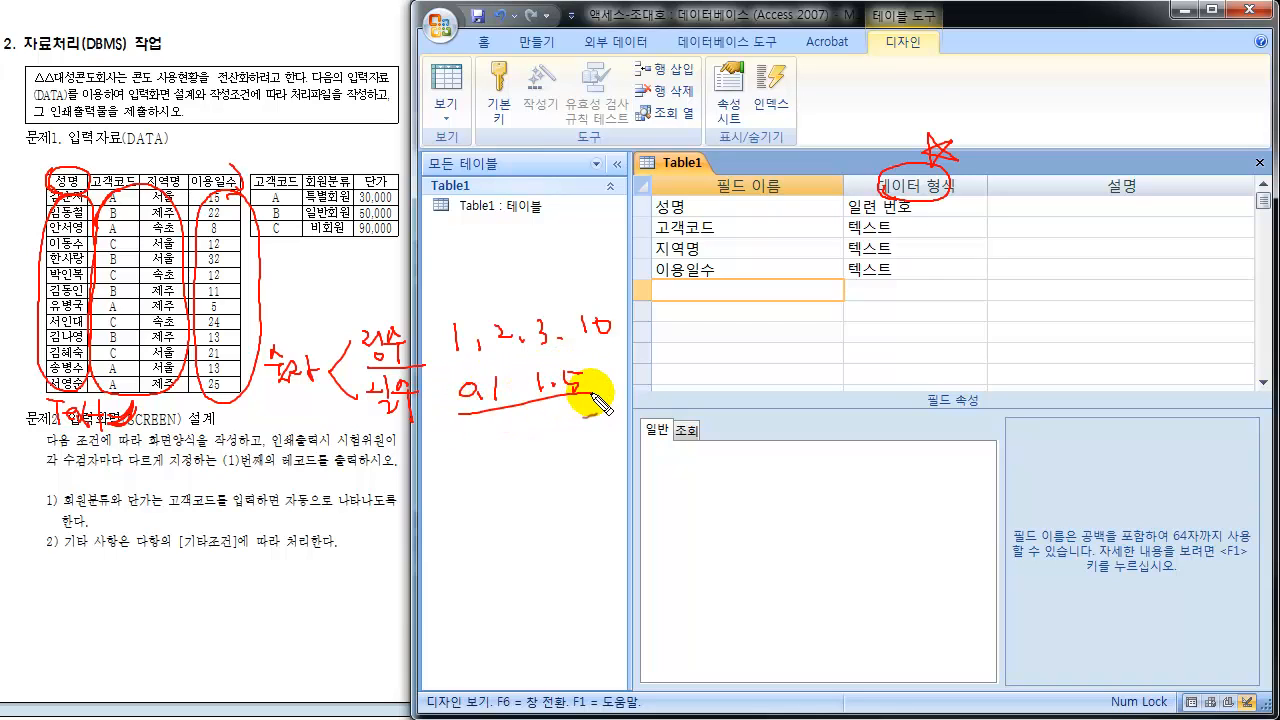
pyautogui.moveTo(470, 436); pyautogui.dragTo(470, 455)
pyautogui.moveTo(479, 440)
pyautogui.mouseDown()
pyautogui.moveTo(492, 456)
pyautogui.moveTo(605, 406)
pyautogui.moveTo(614, 425)
pyautogui.mouseUp()
pyautogui.moveTo(466, 370); pyautogui.dragTo(464, 446)
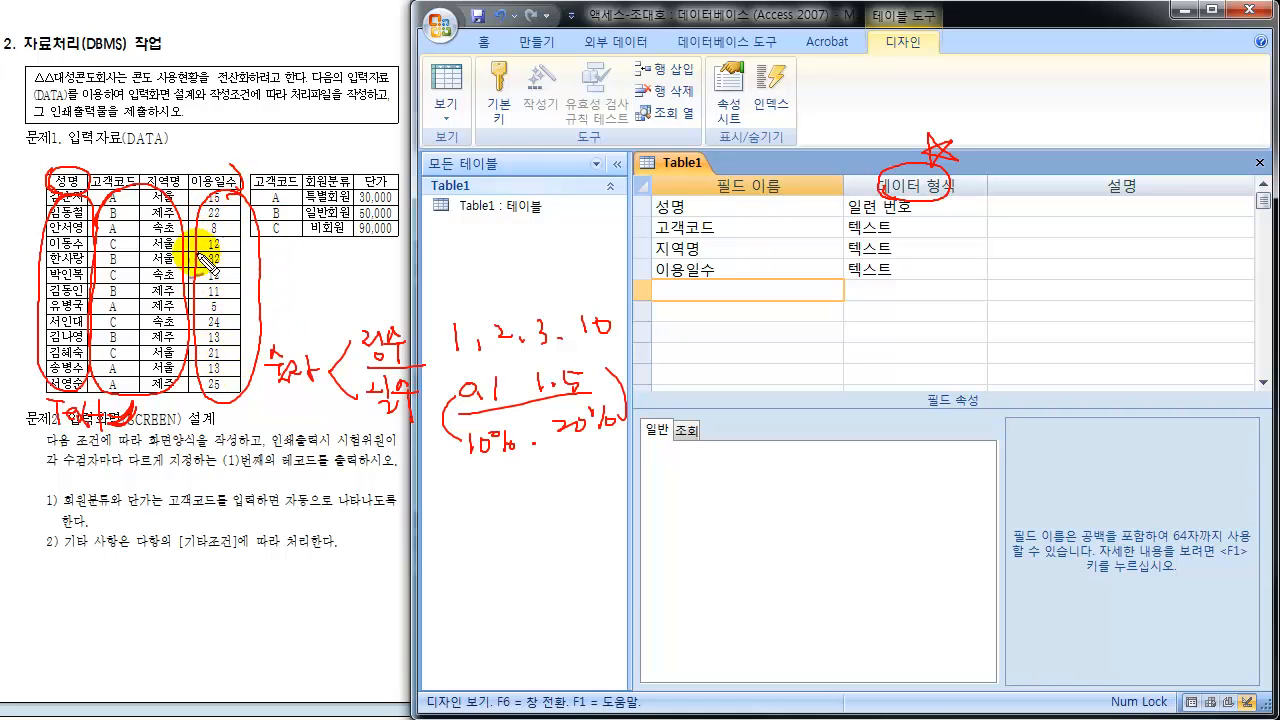
pyautogui.press('Escape')
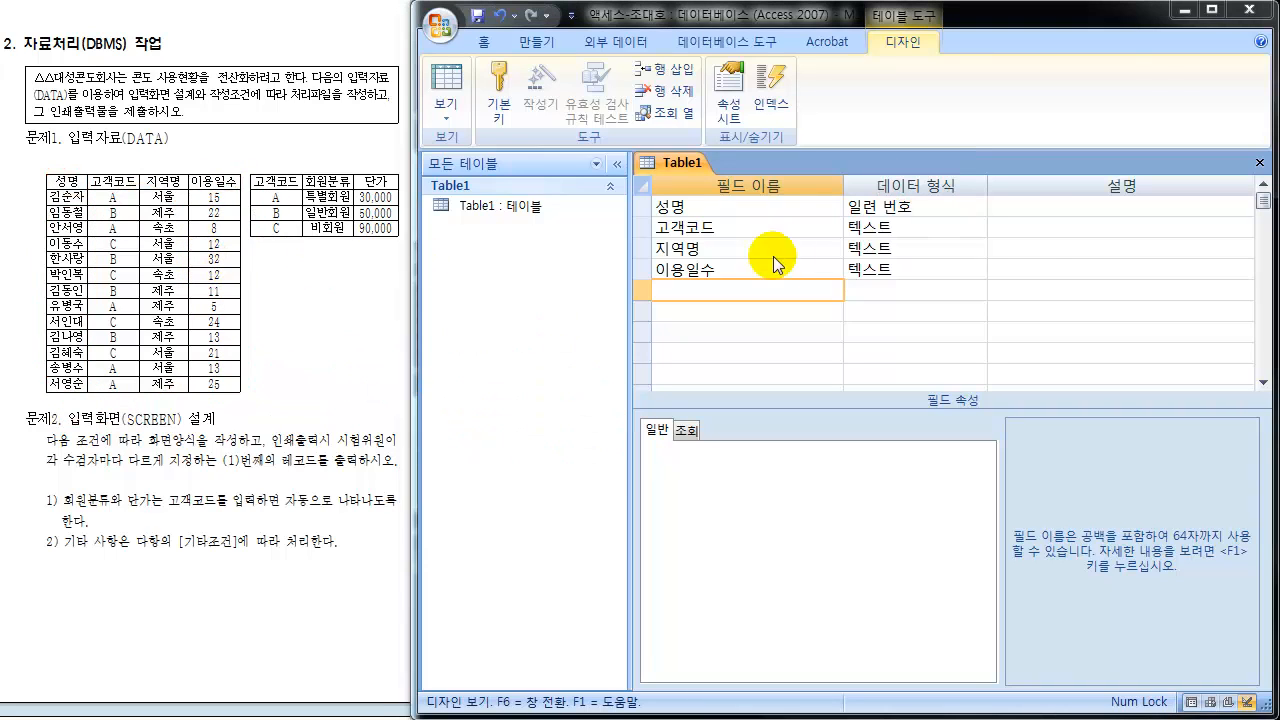
# Change the data type of the 성명 field to 텍스트.
pyautogui.click(728, 208)
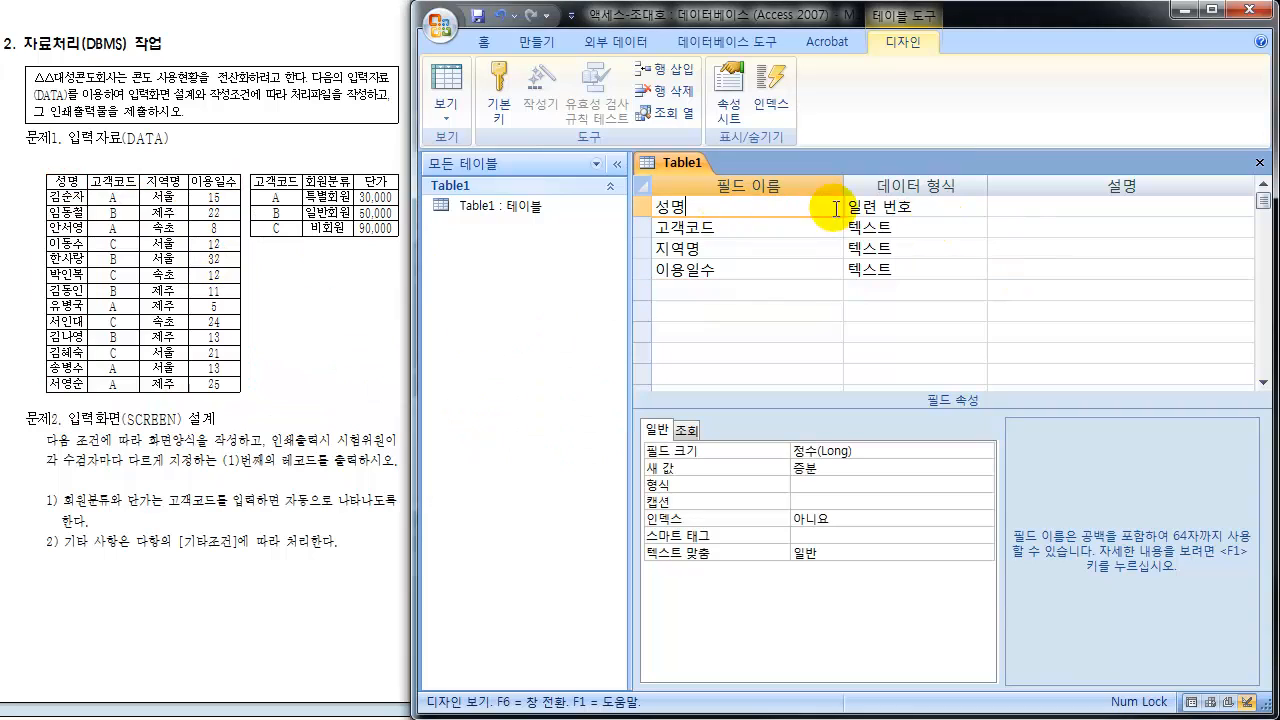
pyautogui.click(929, 208)
pyautogui.click(978, 207)
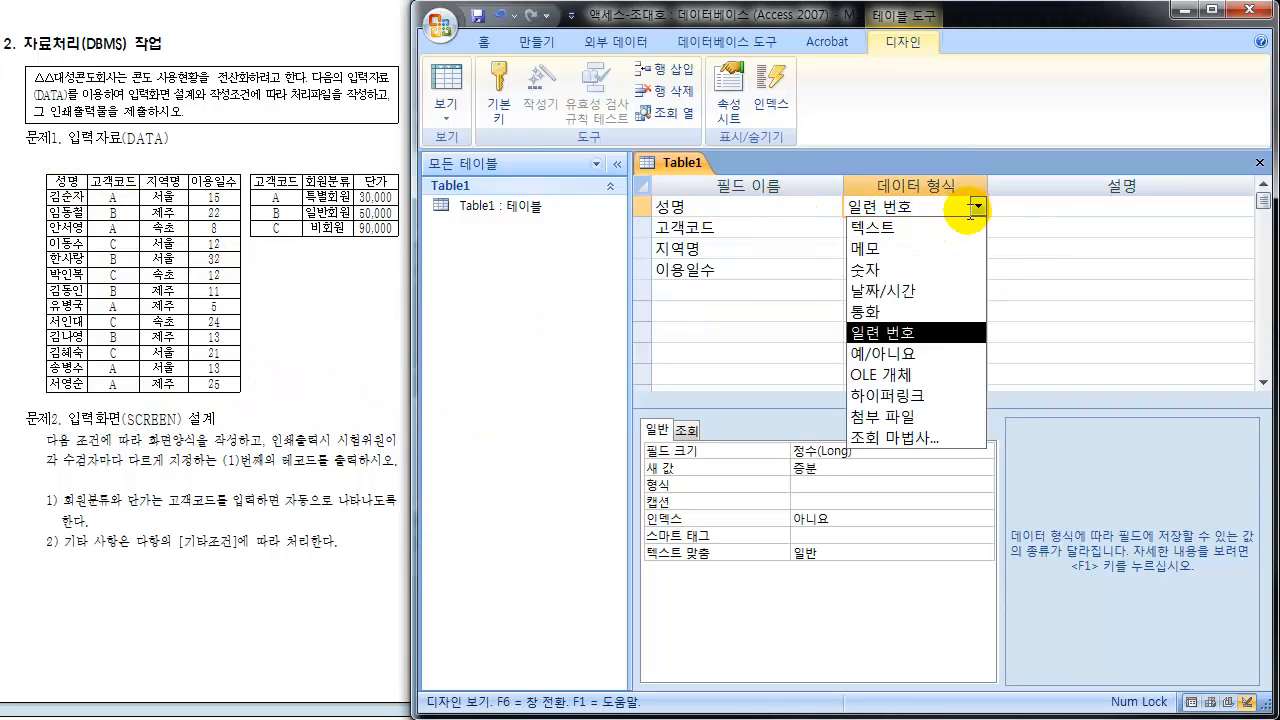
pyautogui.click(884, 234)
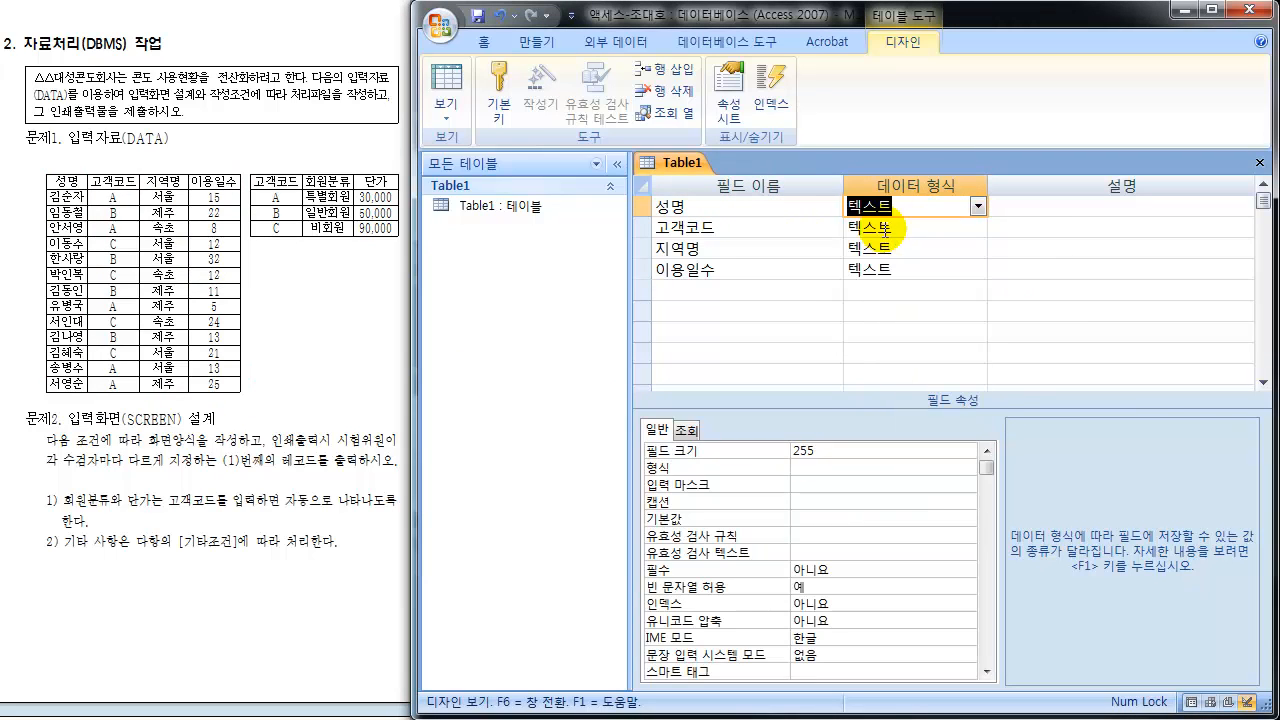
# Change the data type of the 이용일수 field in Table1 to 숫자.
pyautogui.click(787, 233)
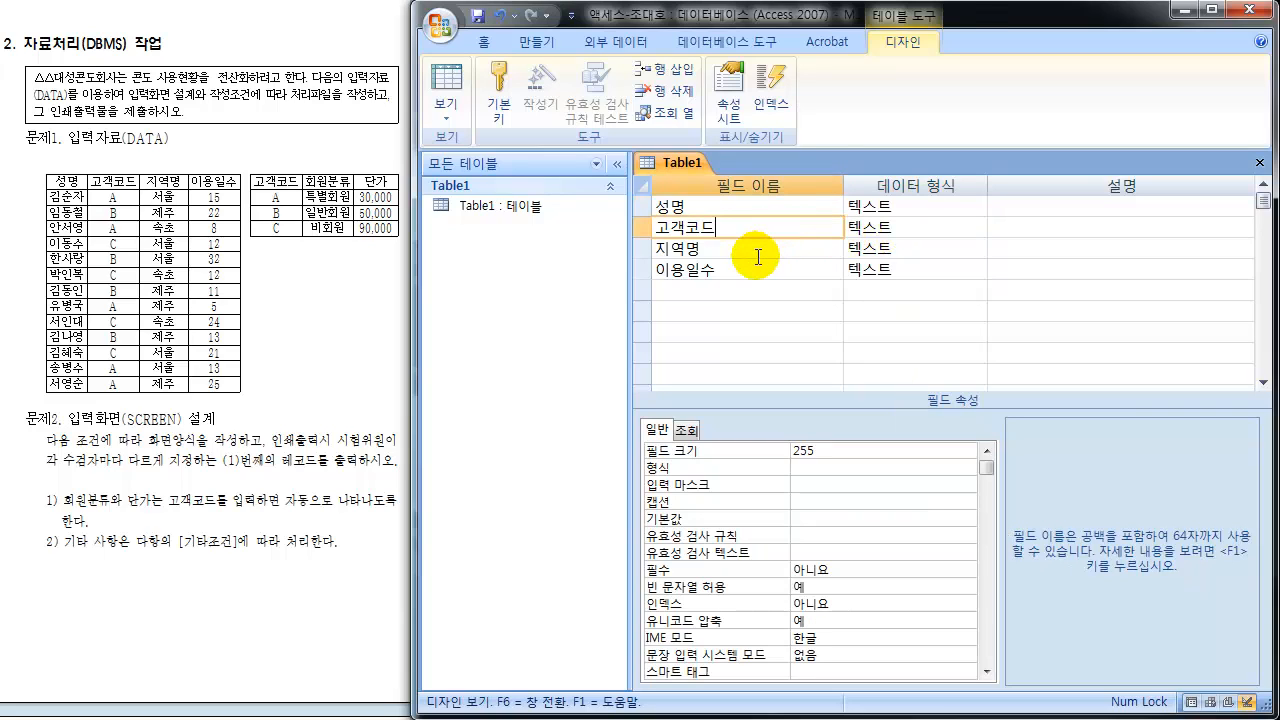
pyautogui.click(756, 254)
pyautogui.click(745, 272)
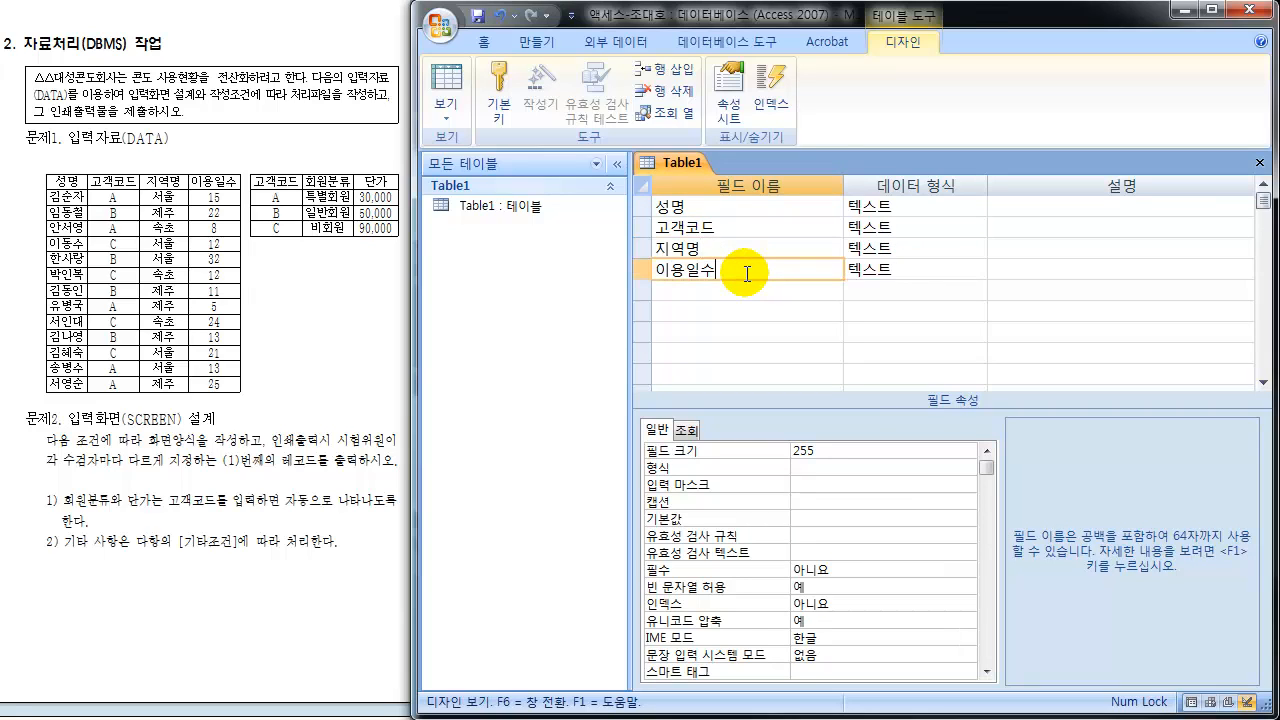
pyautogui.click(921, 272)
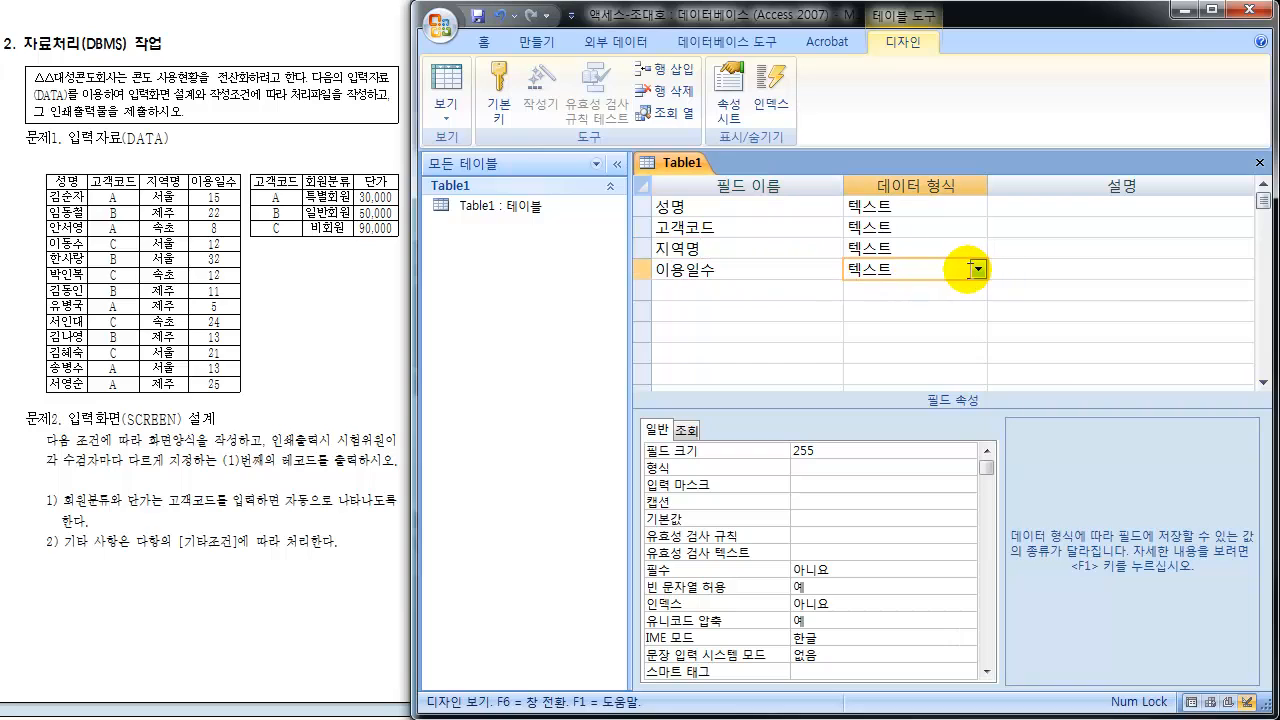
pyautogui.click(975, 272)
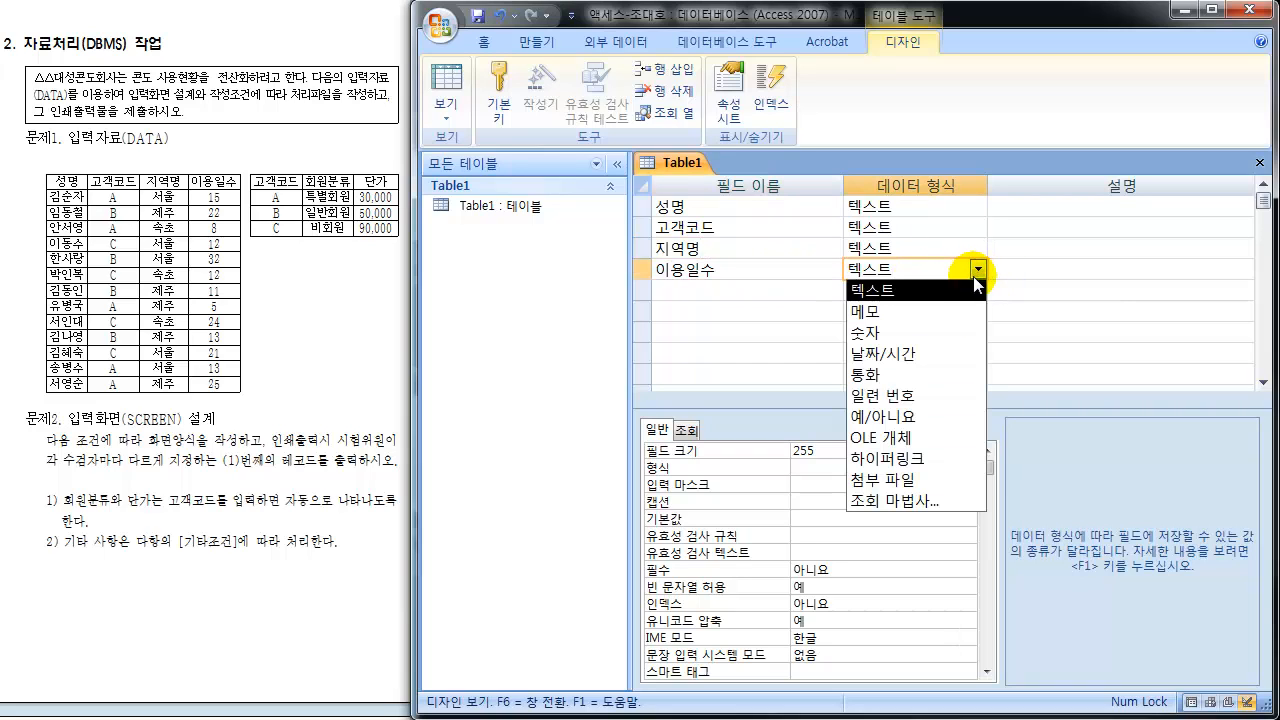
pyautogui.click(873, 340)
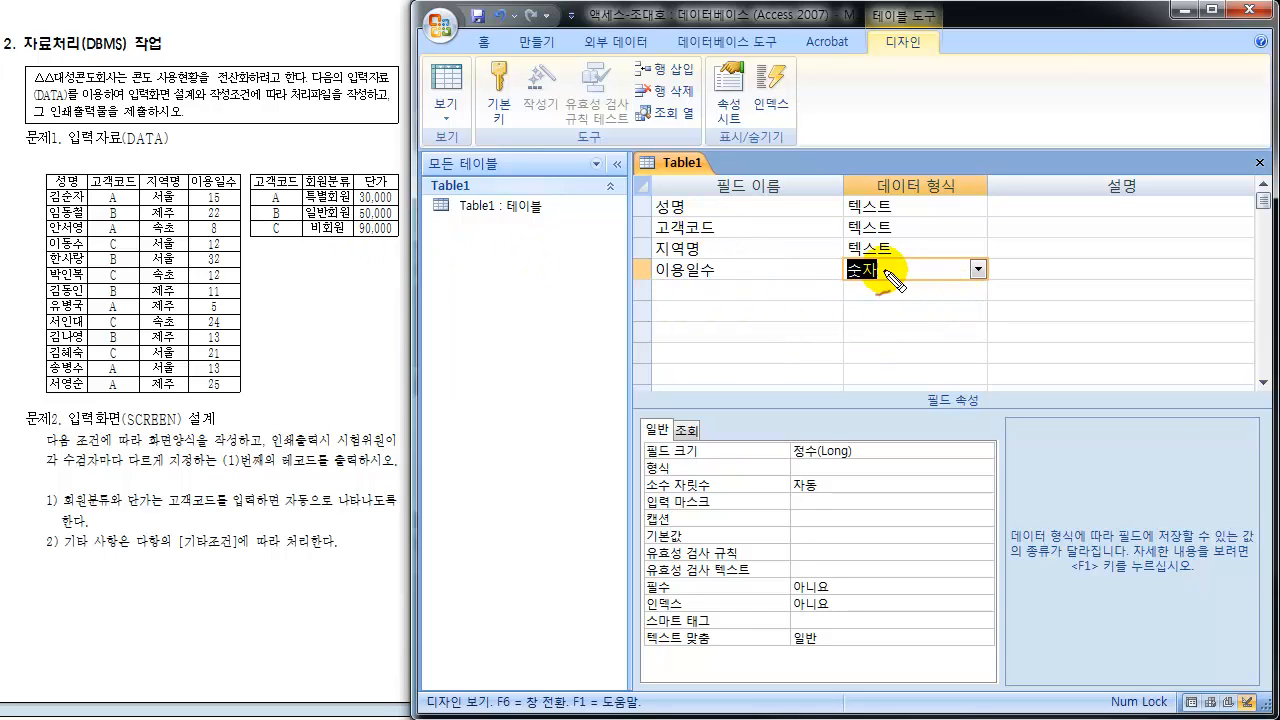
pyautogui.moveTo(855, 284)
pyautogui.mouseDown()
pyautogui.moveTo(856, 260)
pyautogui.moveTo(848, 279)
pyautogui.mouseUp()
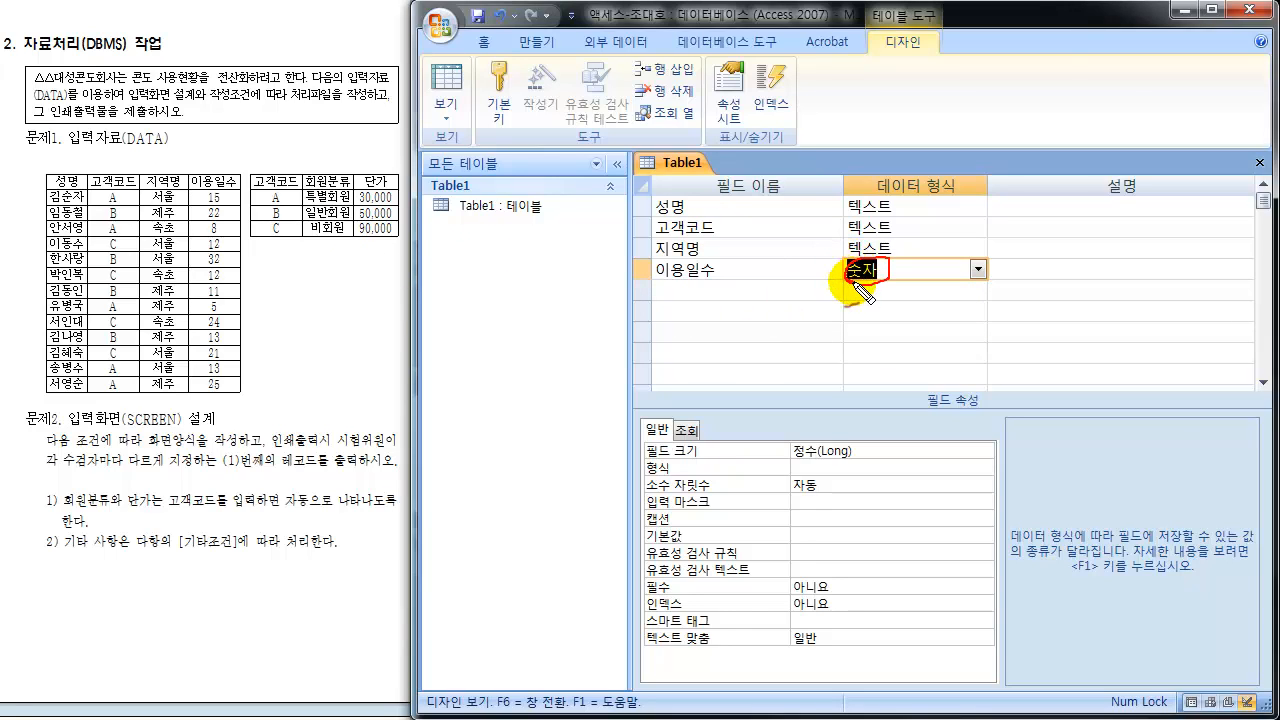
pyautogui.moveTo(666, 275)
pyautogui.mouseDown()
pyautogui.moveTo(705, 284)
pyautogui.moveTo(661, 280)
pyautogui.mouseUp()
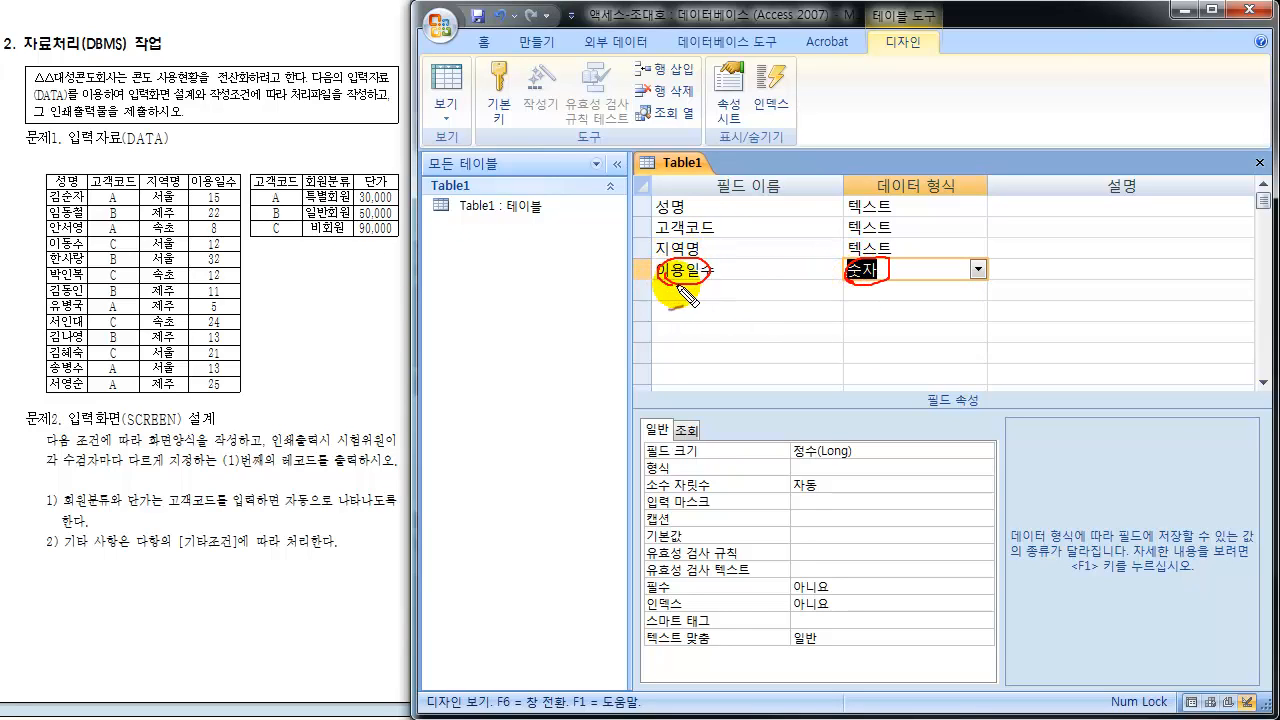
pyautogui.moveTo(839, 280)
pyautogui.mouseDown()
pyautogui.moveTo(815, 302)
pyautogui.moveTo(793, 437)
pyautogui.moveTo(769, 436)
pyautogui.mouseUp()
pyautogui.moveTo(948, 400)
pyautogui.mouseDown()
pyautogui.moveTo(949, 420)
pyautogui.moveTo(963, 386)
pyautogui.moveTo(952, 392)
pyautogui.mouseUp()
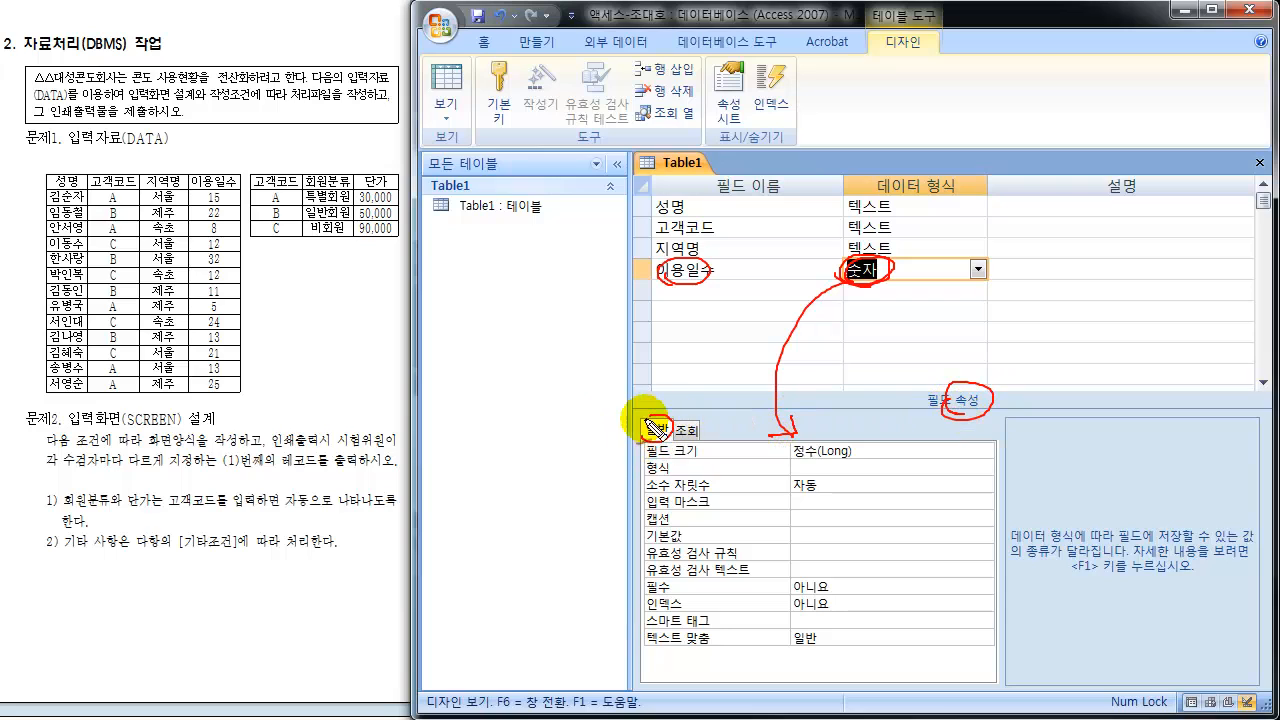
pyautogui.moveTo(655, 428); pyautogui.dragTo(662, 418)
pyautogui.moveTo(795, 458)
pyautogui.mouseDown()
pyautogui.moveTo(865, 448)
pyautogui.moveTo(775, 446)
pyautogui.moveTo(843, 470)
pyautogui.mouseUp()
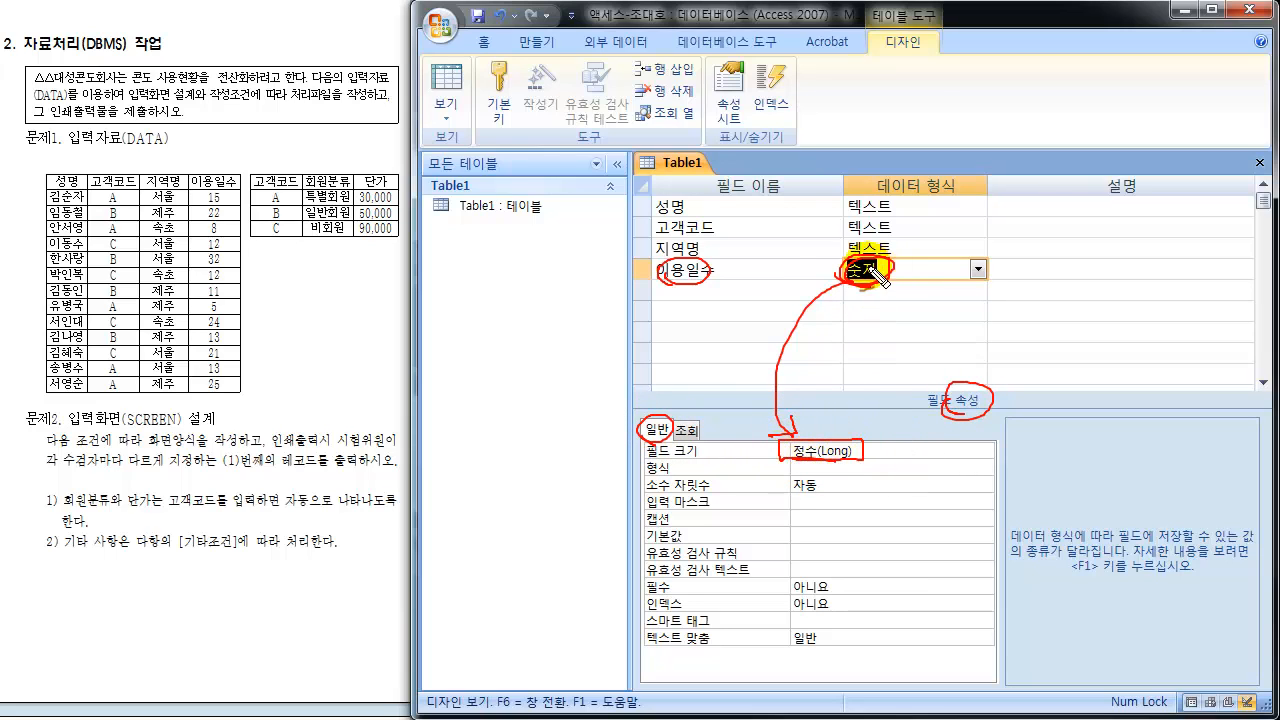
pyautogui.moveTo(209, 190)
pyautogui.mouseDown()
pyautogui.moveTo(196, 385)
pyautogui.moveTo(250, 312)
pyautogui.moveTo(222, 194)
pyautogui.moveTo(201, 224)
pyautogui.mouseUp()
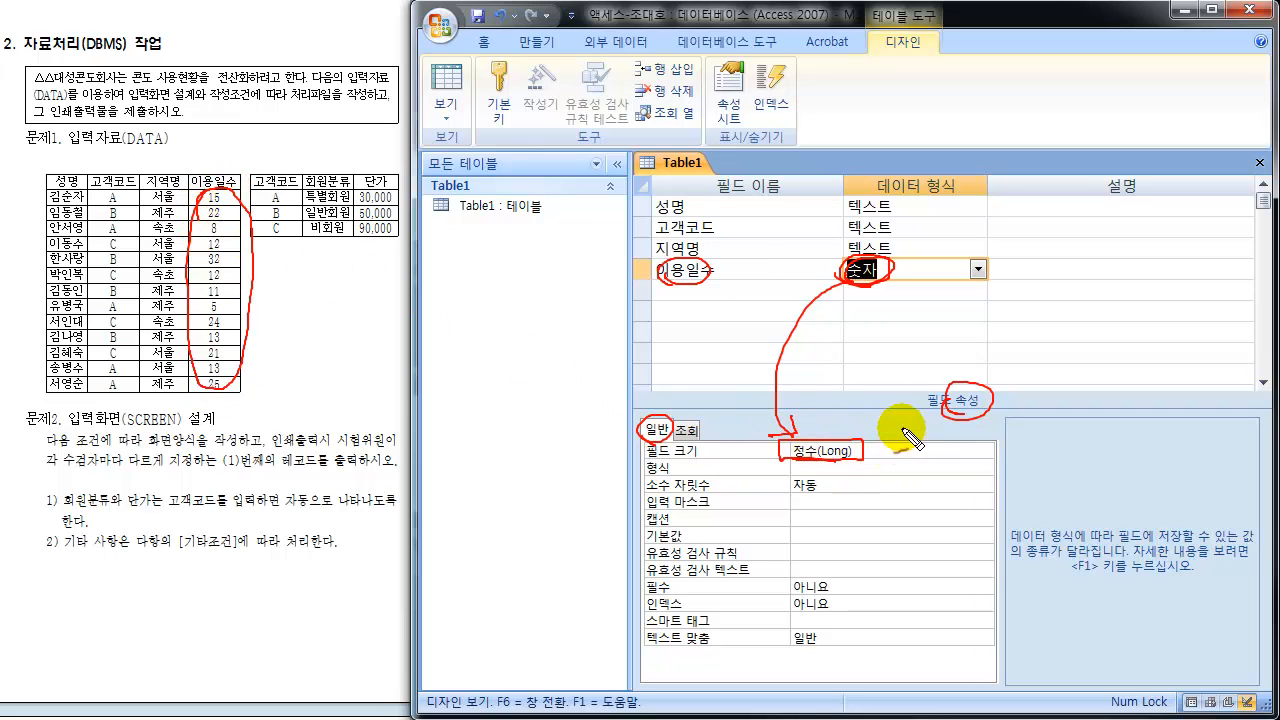
pyautogui.moveTo(903, 428); pyautogui.dragTo(874, 441)
pyautogui.moveTo(964, 444); pyautogui.dragTo(997, 444)
pyautogui.moveTo(1003, 432)
pyautogui.mouseDown()
pyautogui.moveTo(997, 447)
pyautogui.moveTo(1011, 451)
pyautogui.mouseUp()
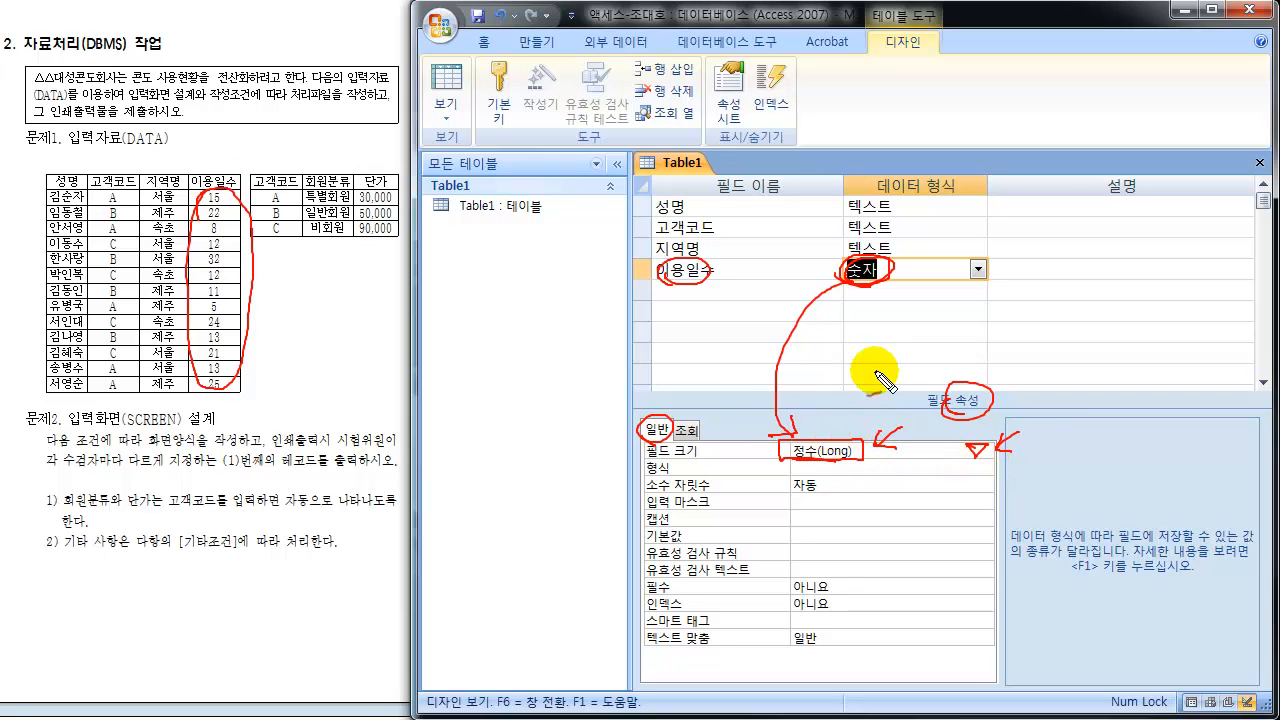
pyautogui.press('Escape')
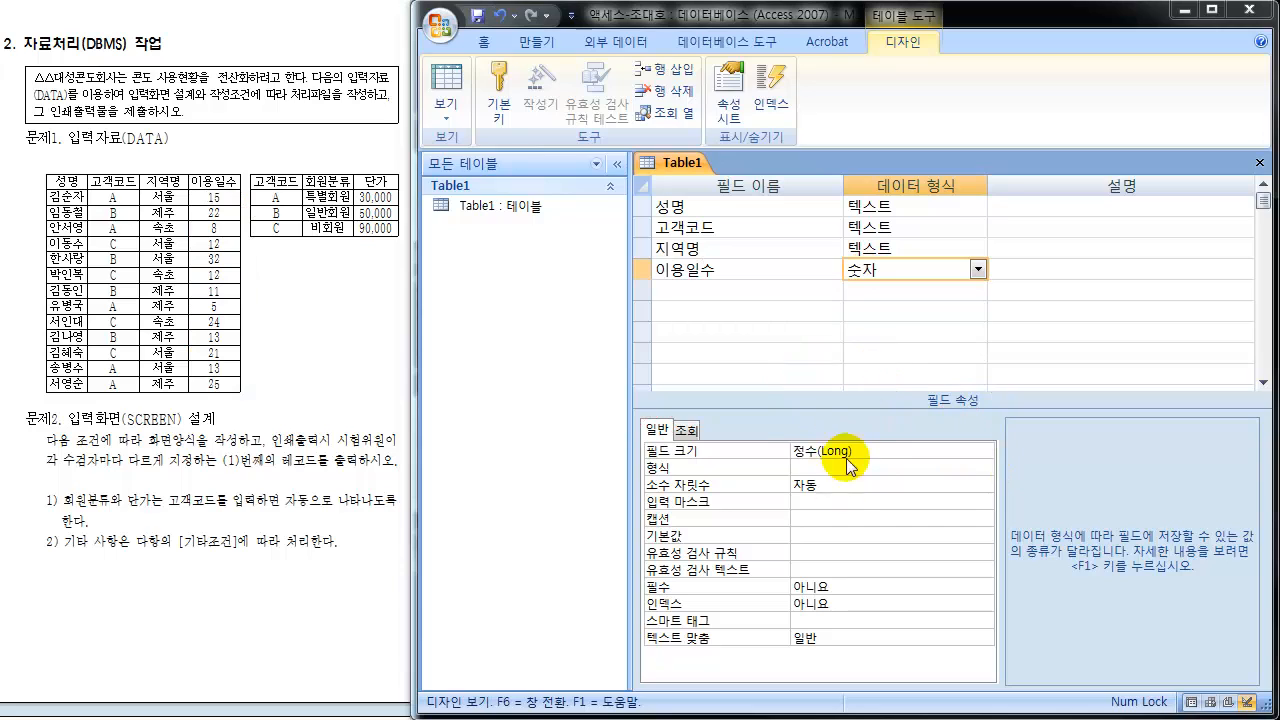
# Choose 정수(Long) as the 필드 크기 of the 이용일수 field.
pyautogui.click(885, 450)
pyautogui.click(985, 452)
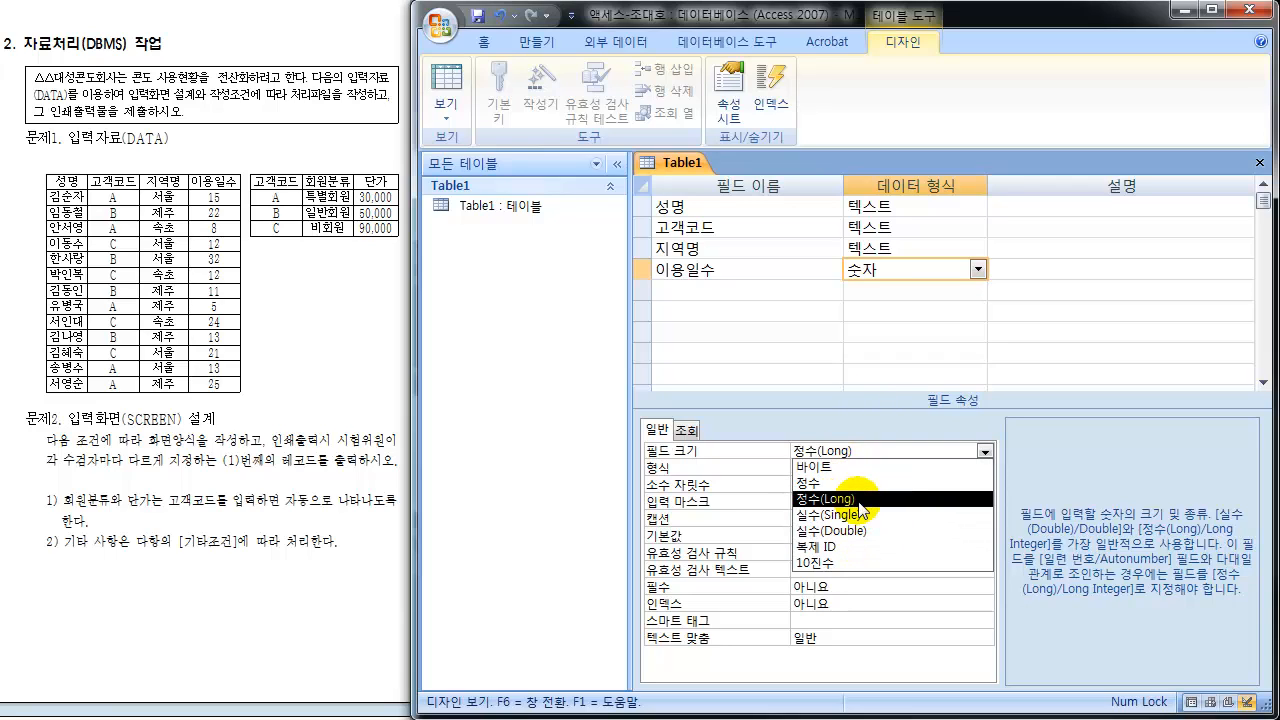
pyautogui.click(808, 498)
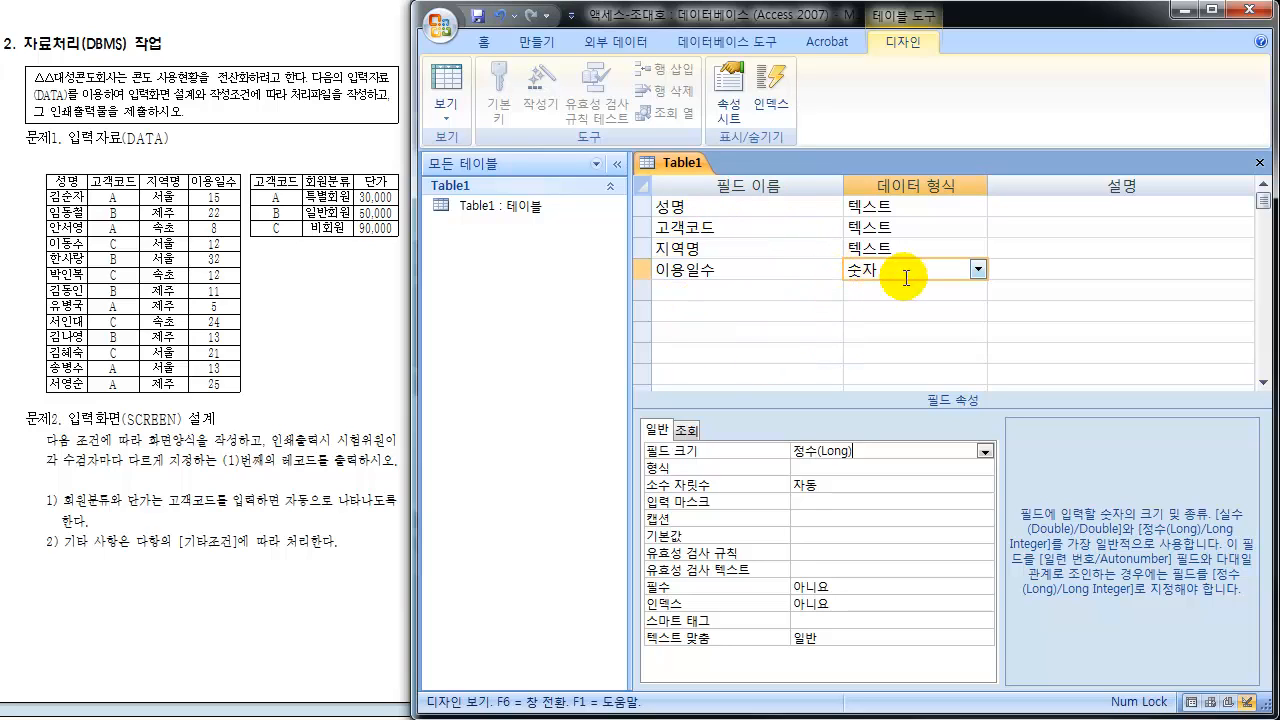
# Switch Table1 to 데이터시트 보기, saving the table design.
pyautogui.click(446, 112)
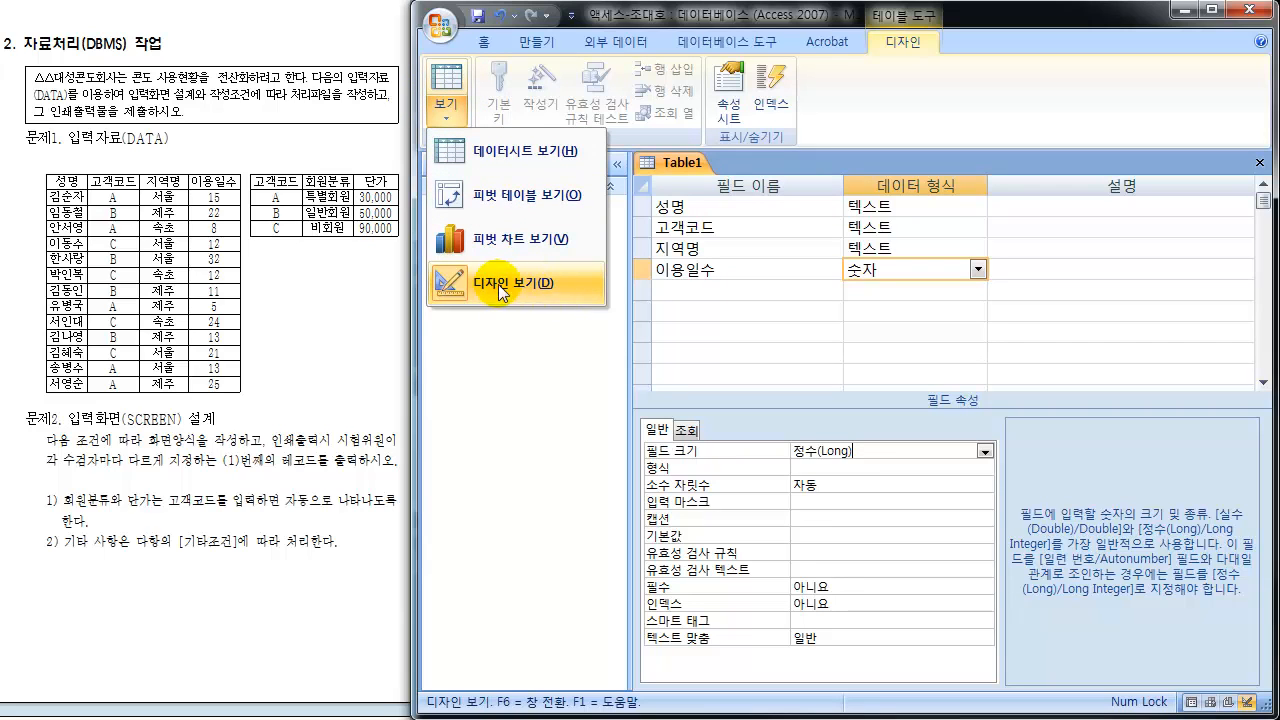
pyautogui.click(496, 152)
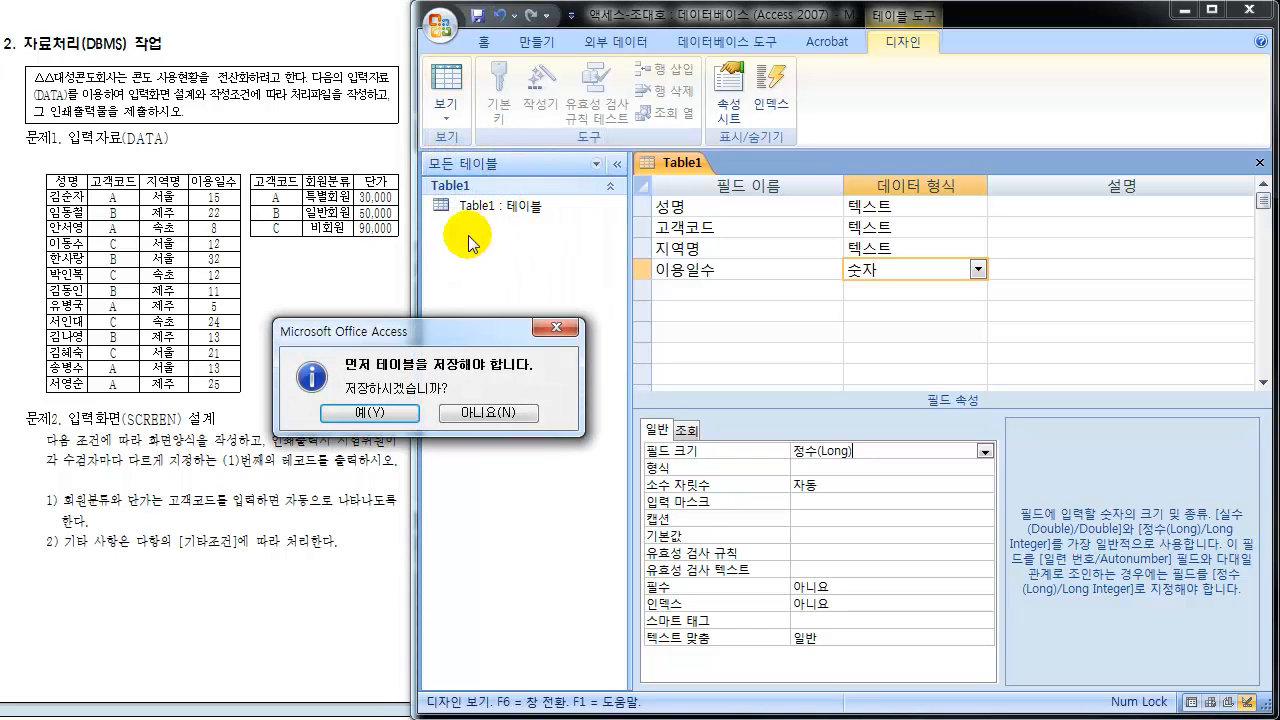
pyautogui.moveTo(434, 337); pyautogui.dragTo(455, 163)
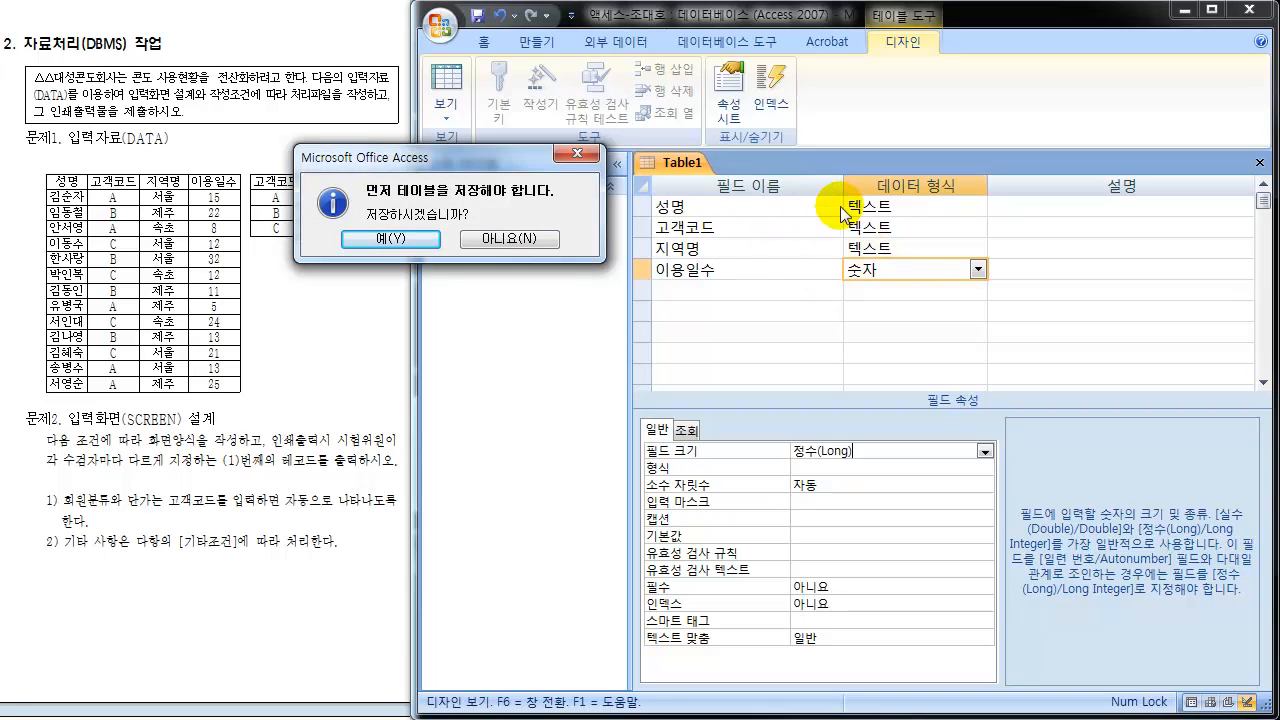
pyautogui.click(396, 240)
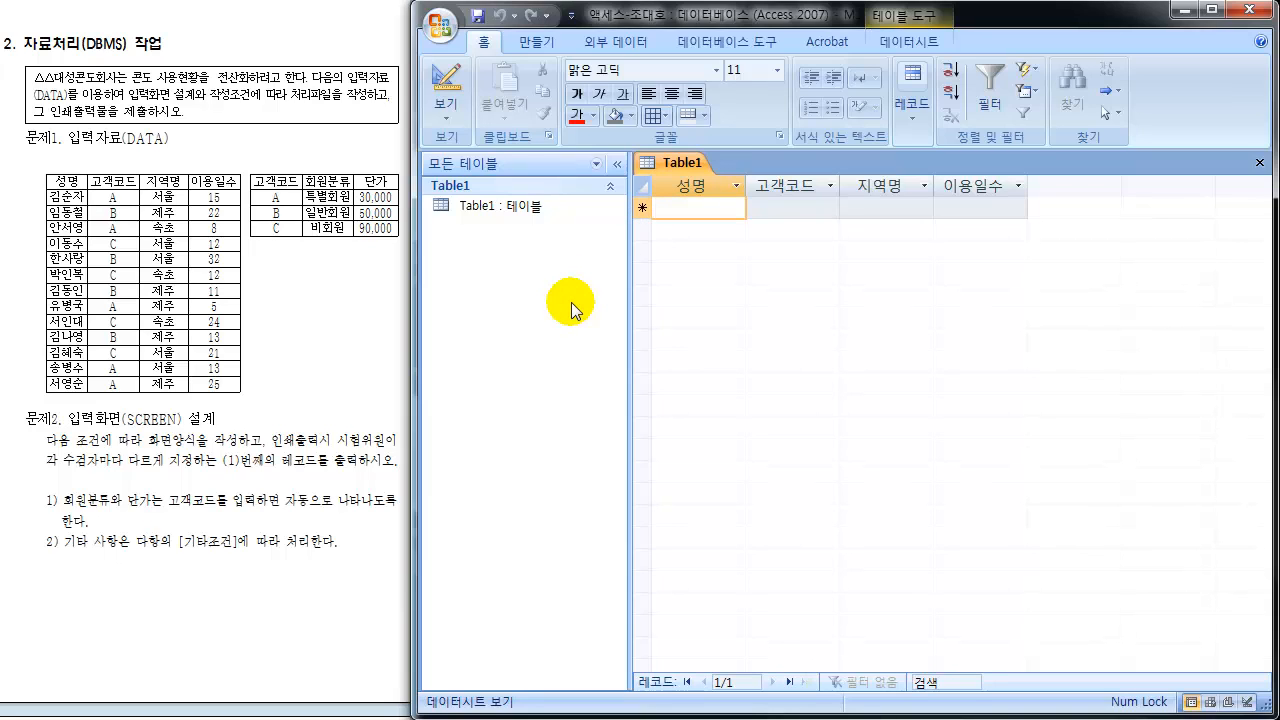
# Enter the first five customer names from the exam's input data down the 성명 column of Table1.
pyautogui.write('기')
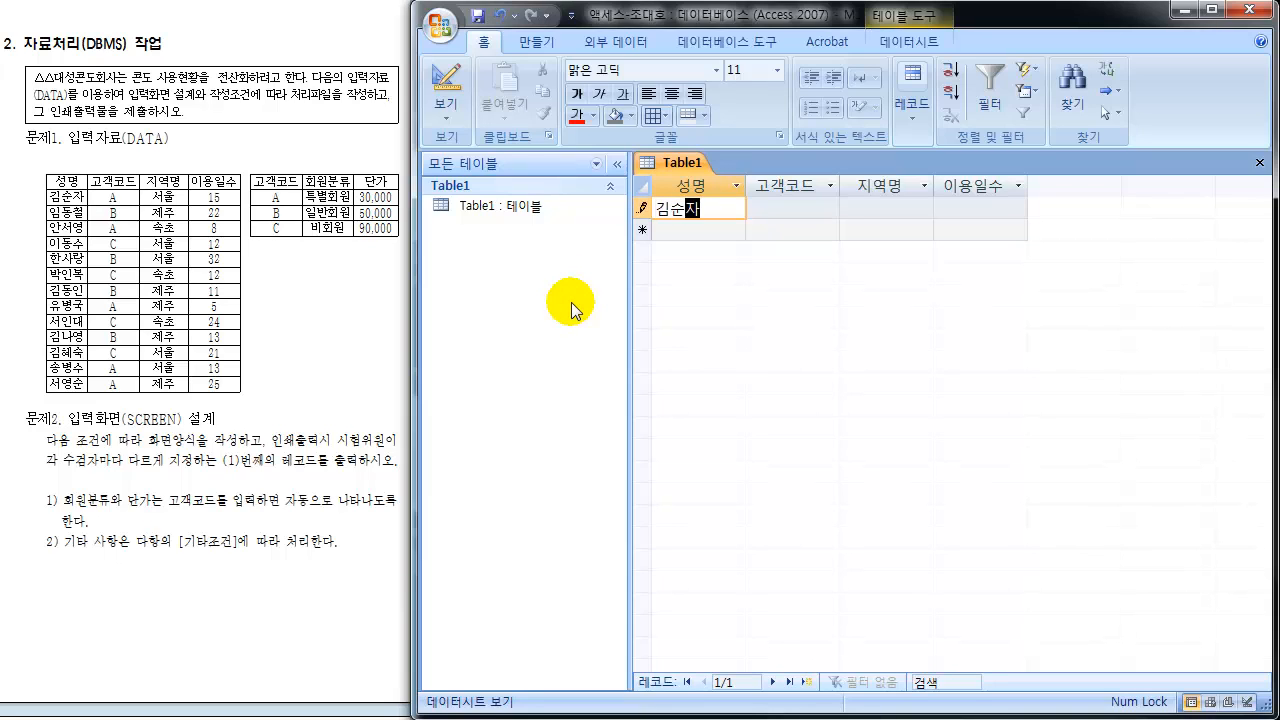
pyautogui.press('Down')
pyautogui.write('임도')
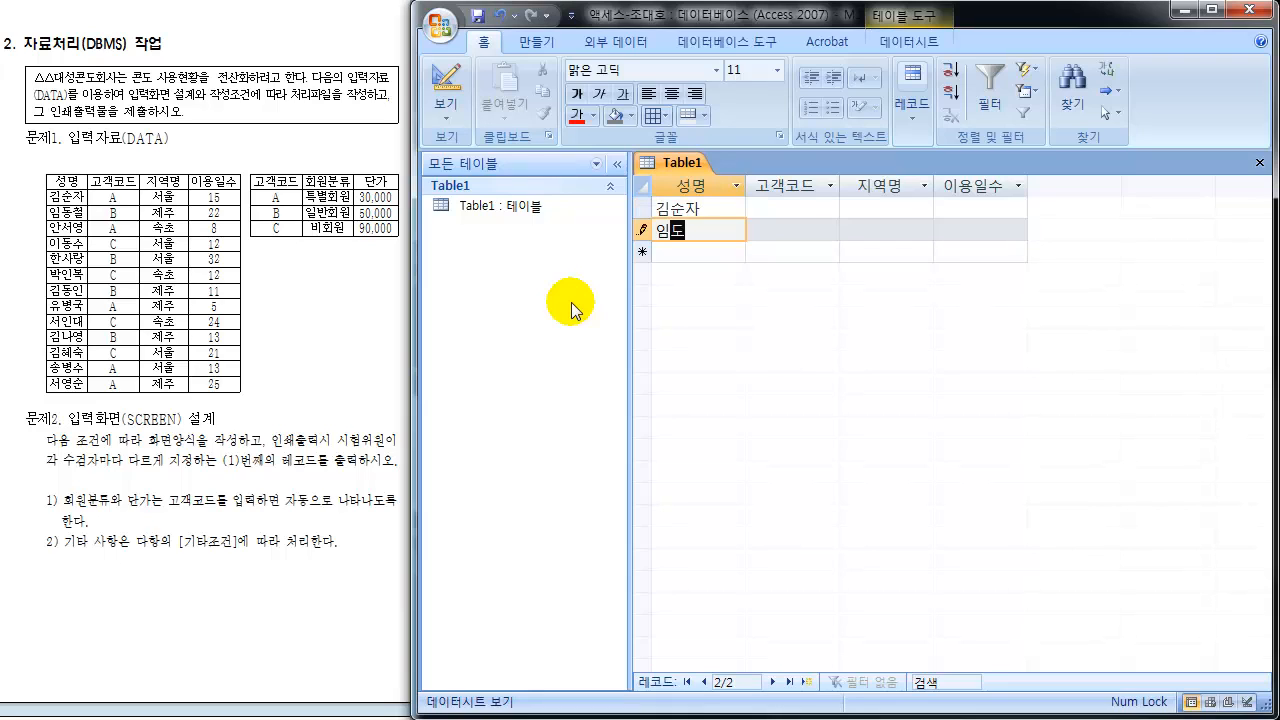
pyautogui.write('철')
pyautogui.press('Down')
pyautogui.press('Up')
pyautogui.write('임동철')
pyautogui.press('Down')
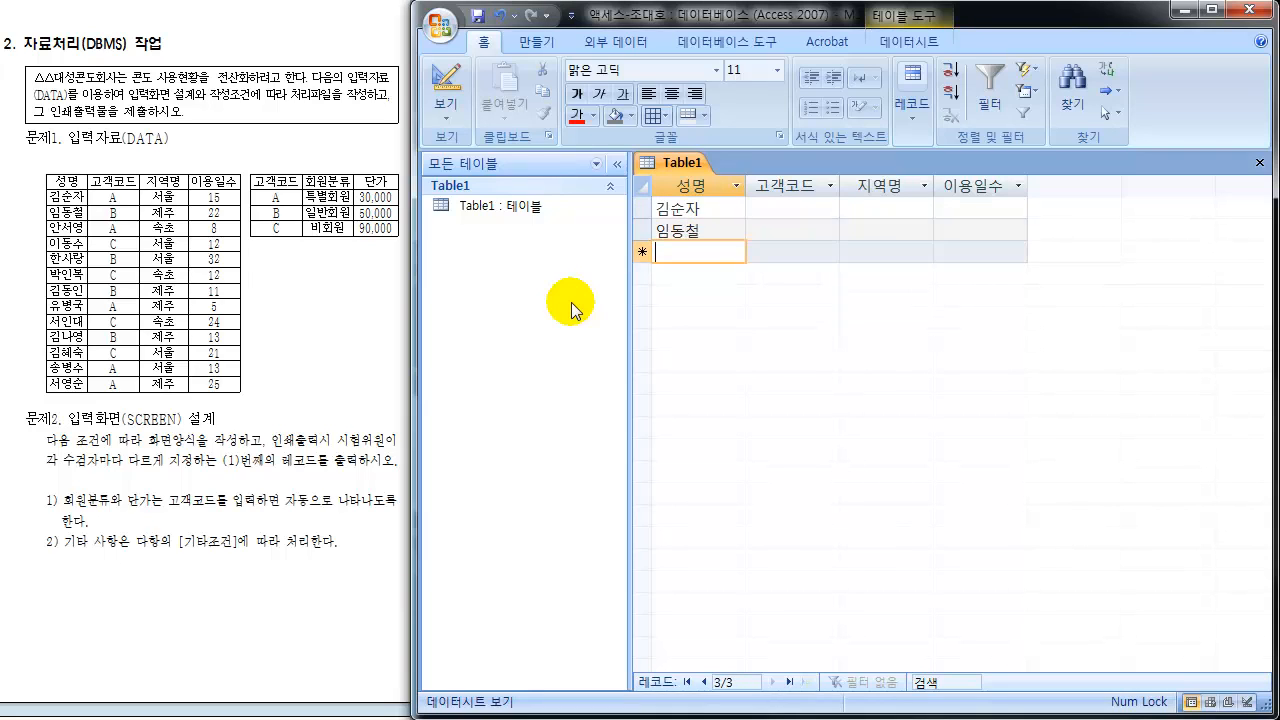
pyautogui.write('안서영')
pyautogui.press('Down')
pyautogui.write('이')
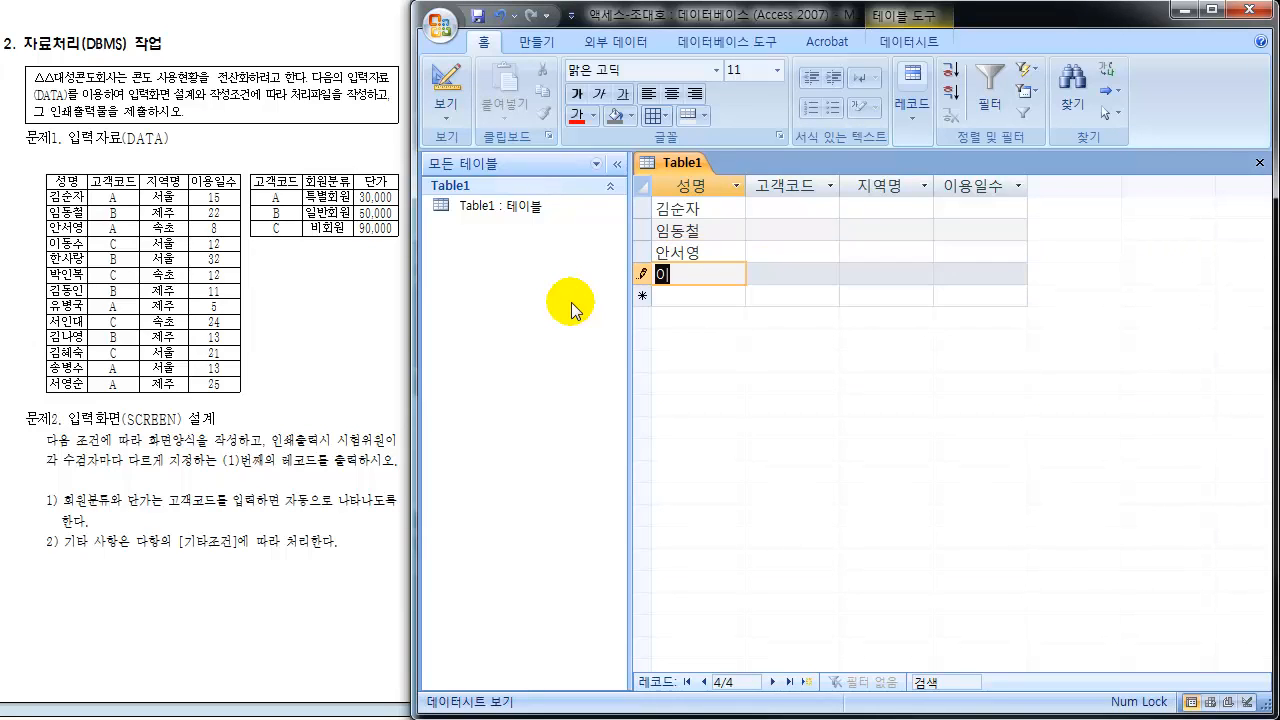
pyautogui.write('동수')
pyautogui.press('Down')
pyautogui.write('하')
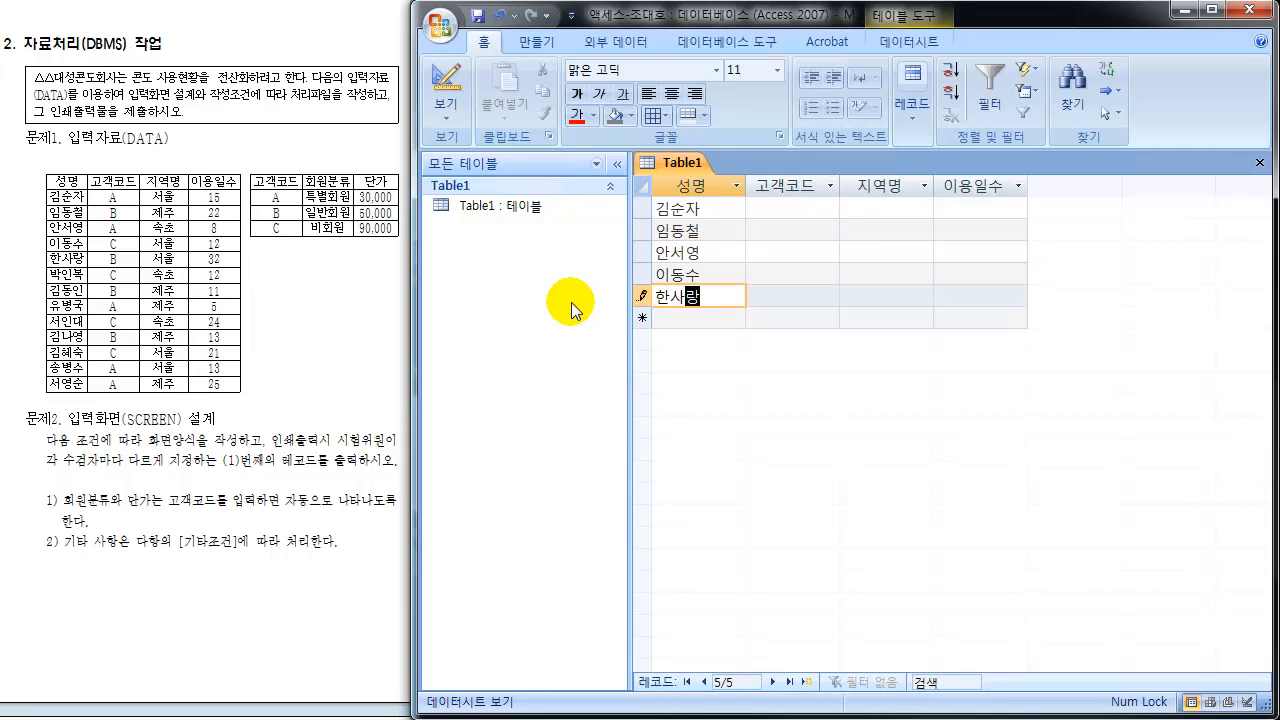
pyautogui.press('Down')
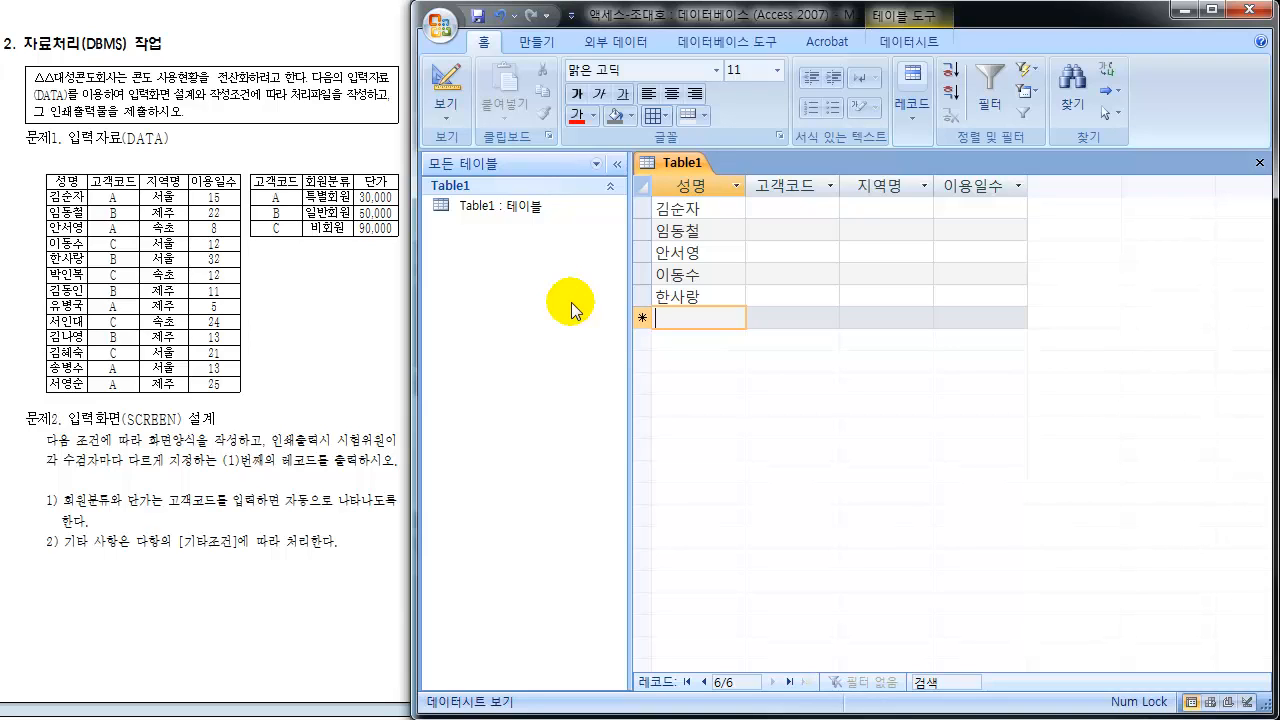
# Enter the sixth to ninth customer names from the exam data in the 성명 column.
pyautogui.write('박인복')
pyautogui.press('Down')
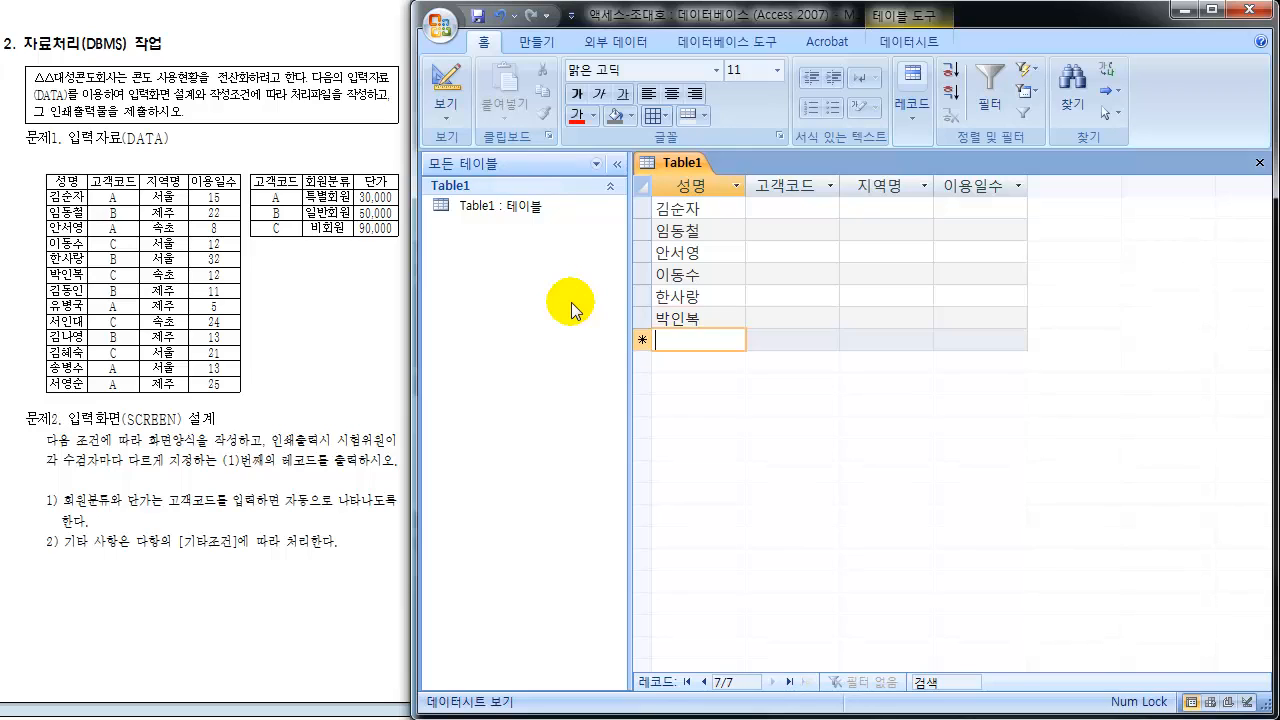
pyautogui.write('기')
pyautogui.write('동인')
pyautogui.press('Down')
pyautogui.write('유')
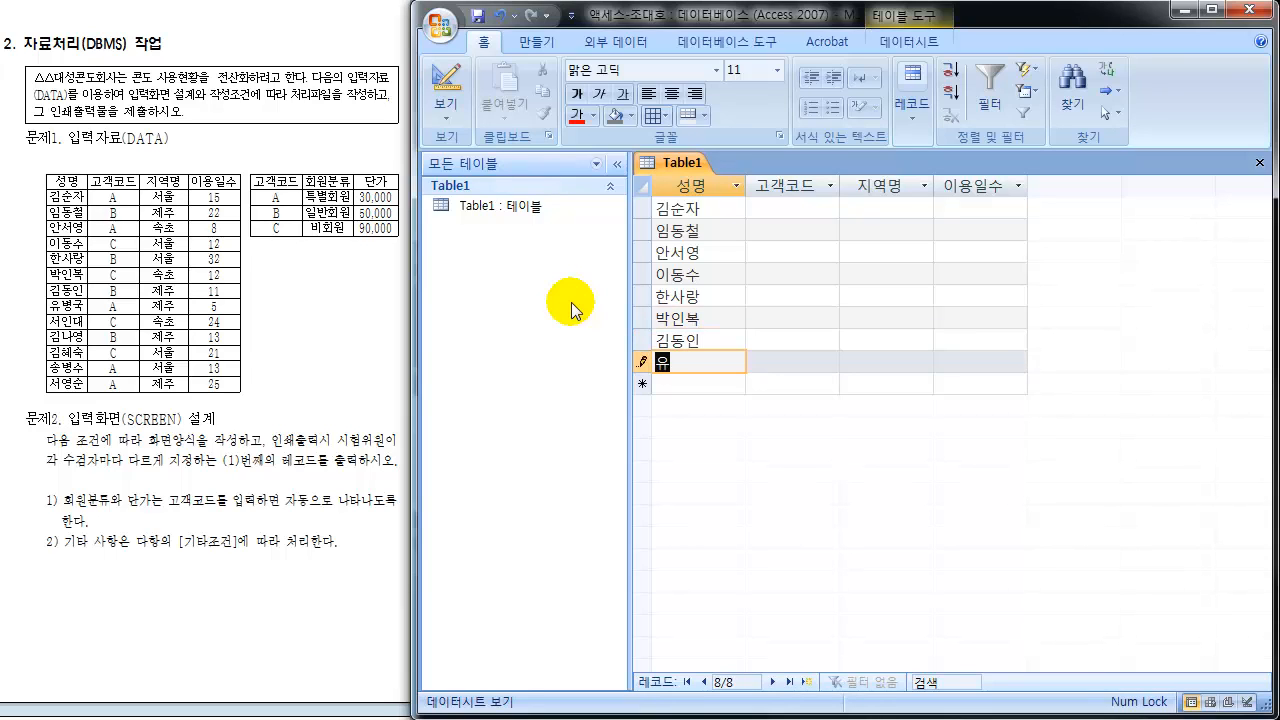
pyautogui.write('병국')
pyautogui.press('Down')
pyautogui.write('ㅅ인')
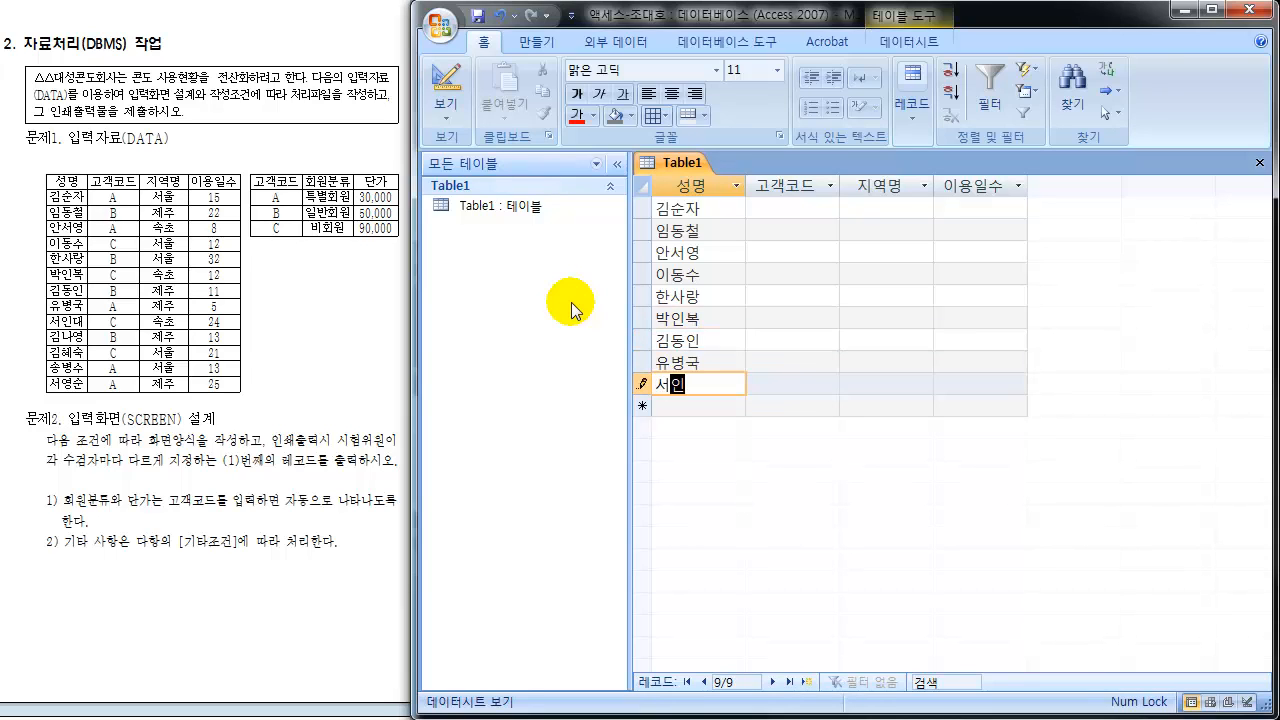
pyautogui.write('대')
pyautogui.press('Down')
# Enter the last four customer names from the exam data in records 10 to 13 of the 성명 column.
pyautogui.write('ㄱ')
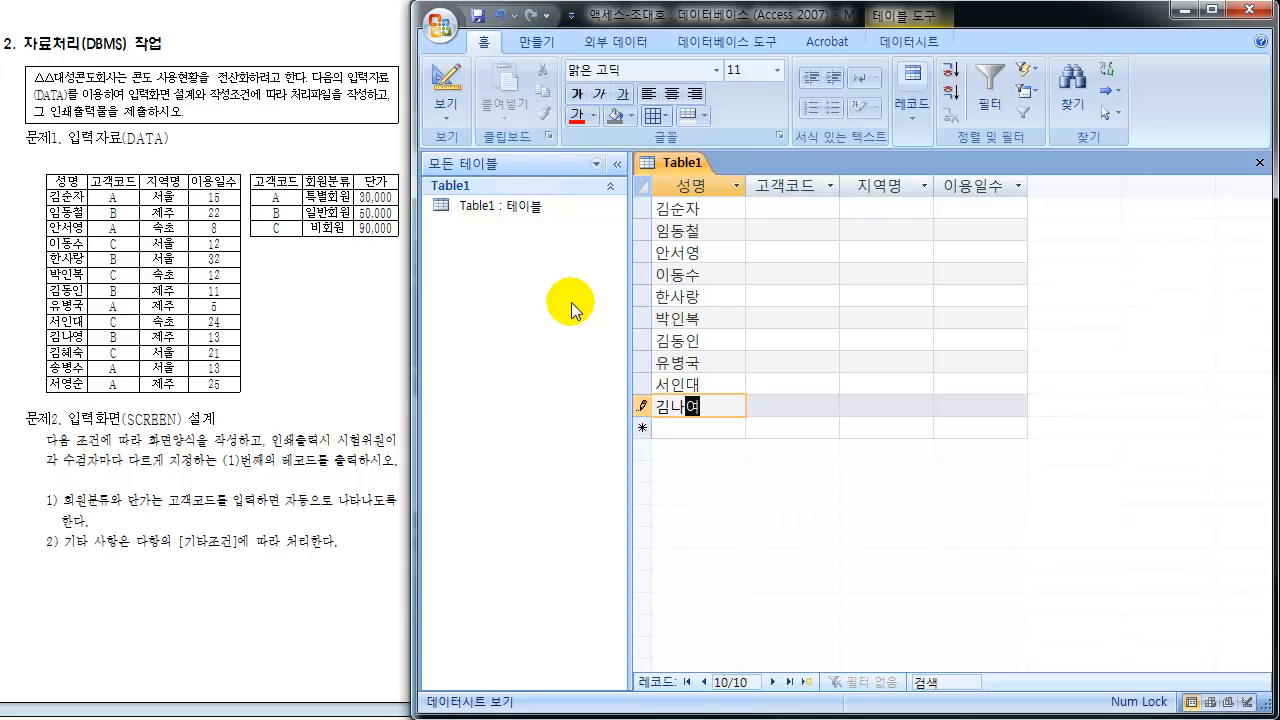
pyautogui.press('Down')
pyautogui.write('김')
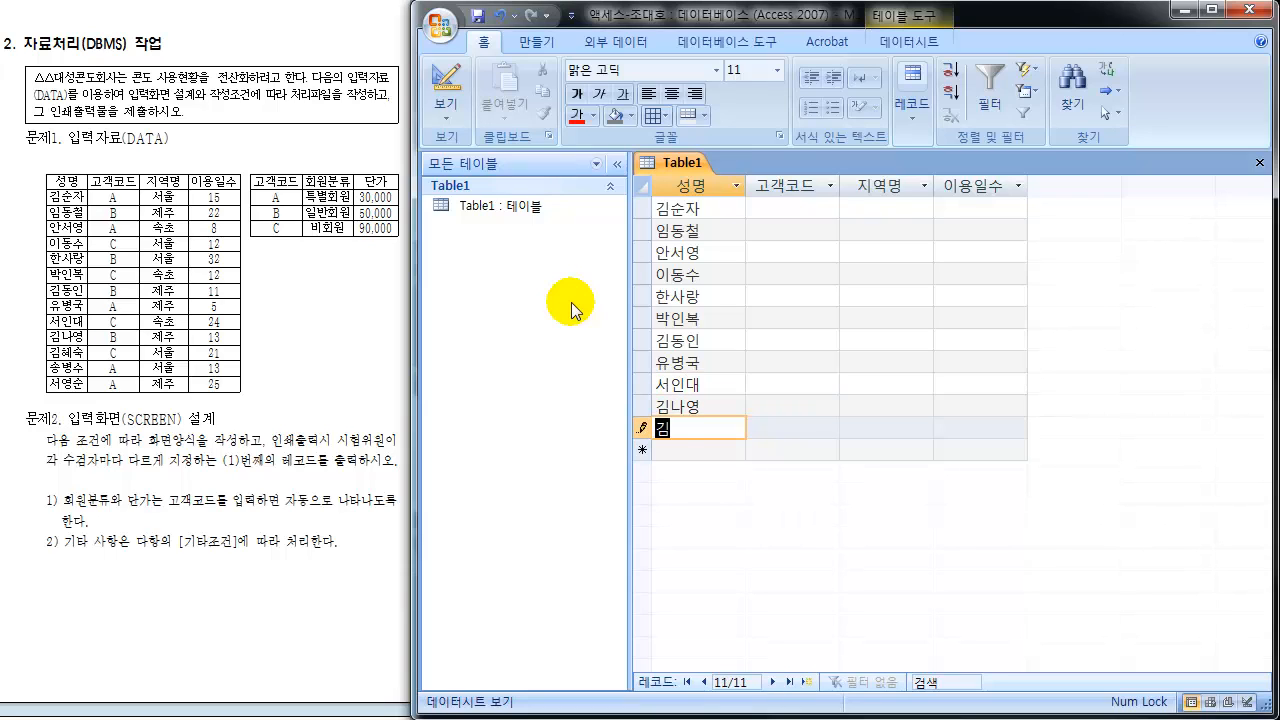
pyautogui.write('혜숙')
pyautogui.press('Down')
pyautogui.write('송ㅂ')
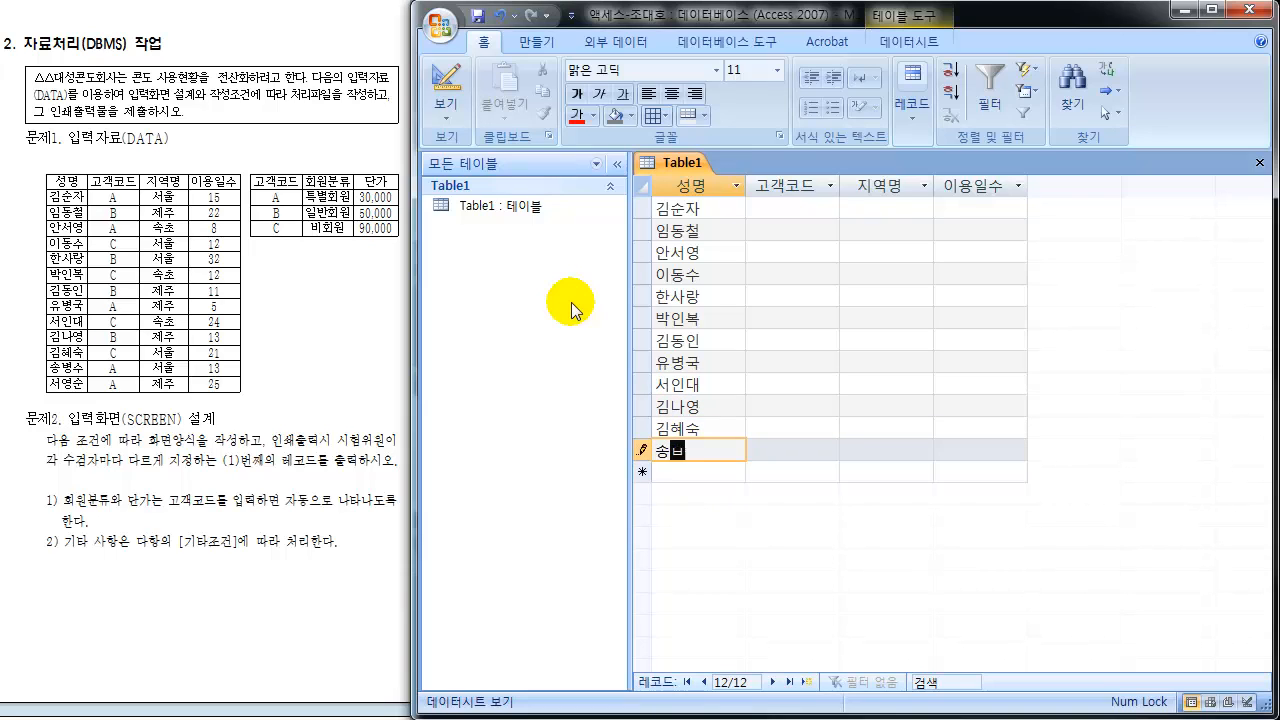
pyautogui.write('병수')
pyautogui.press('Down')
pyautogui.write('서')
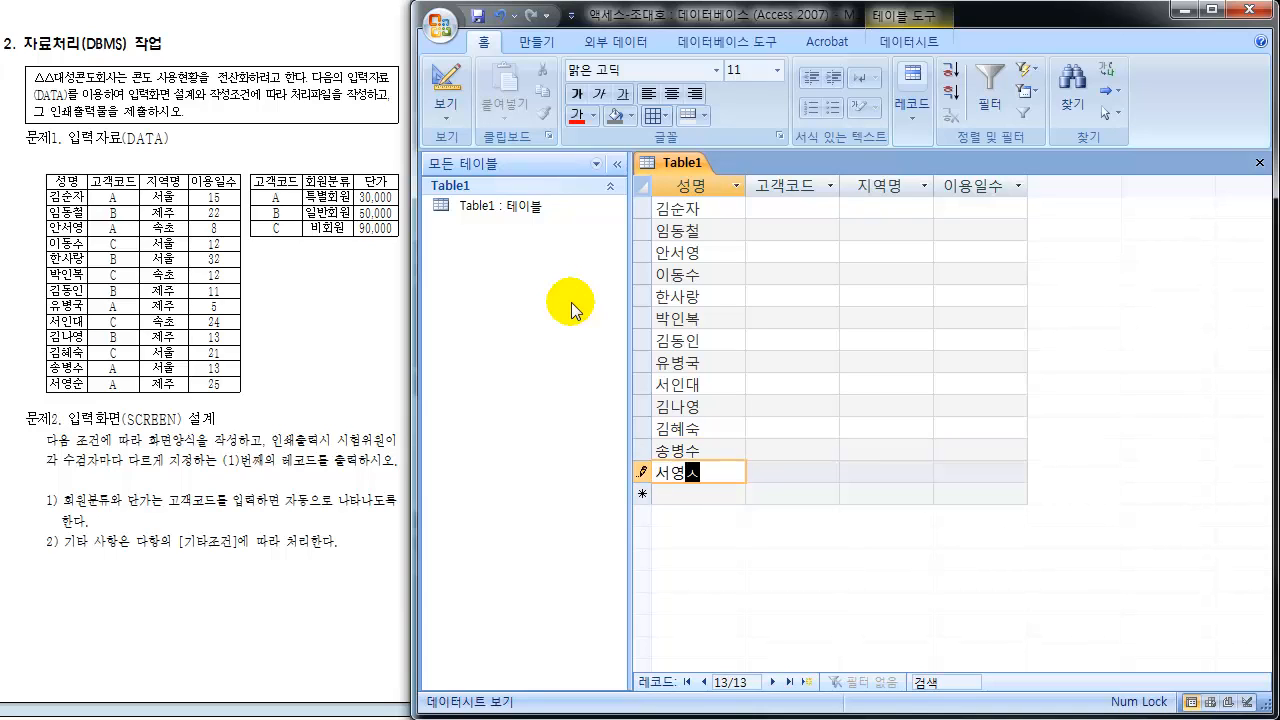
pyautogui.write('영순')
pyautogui.press('Down')
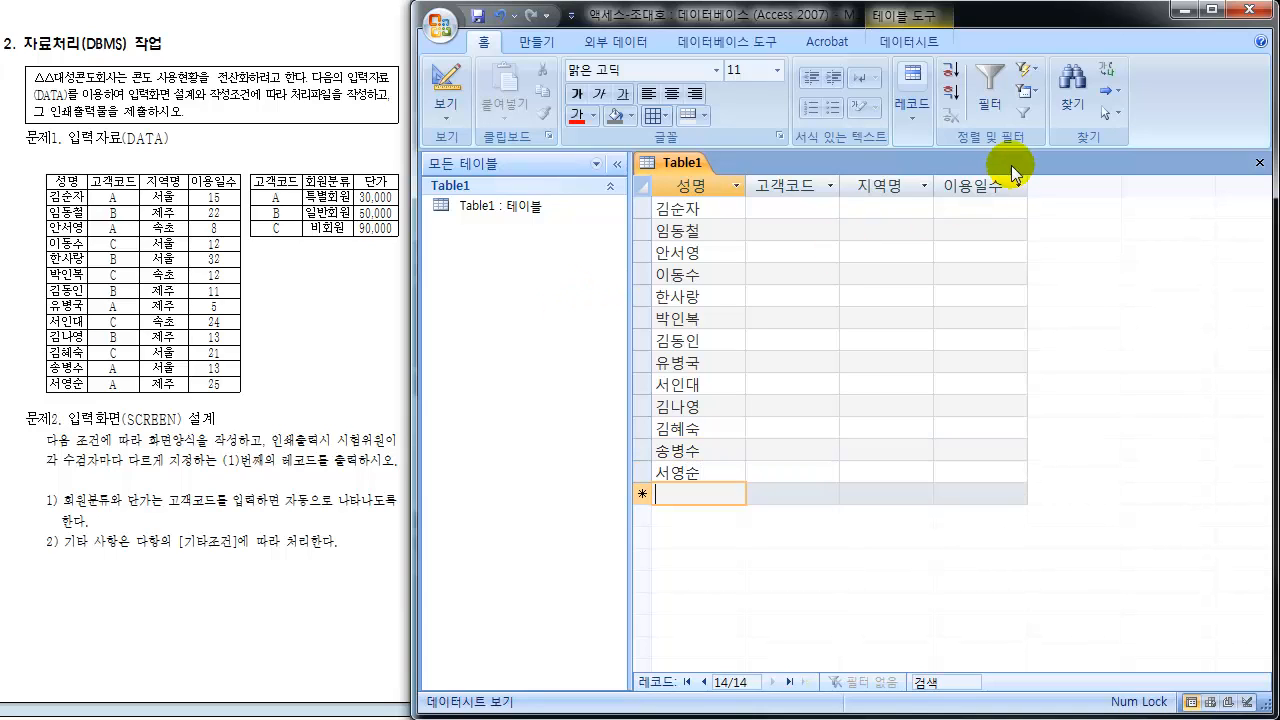
# Enter an uppercase A as the 고객코드 of the first record and move to the second record's 고객코드.
pyautogui.click(790, 216)
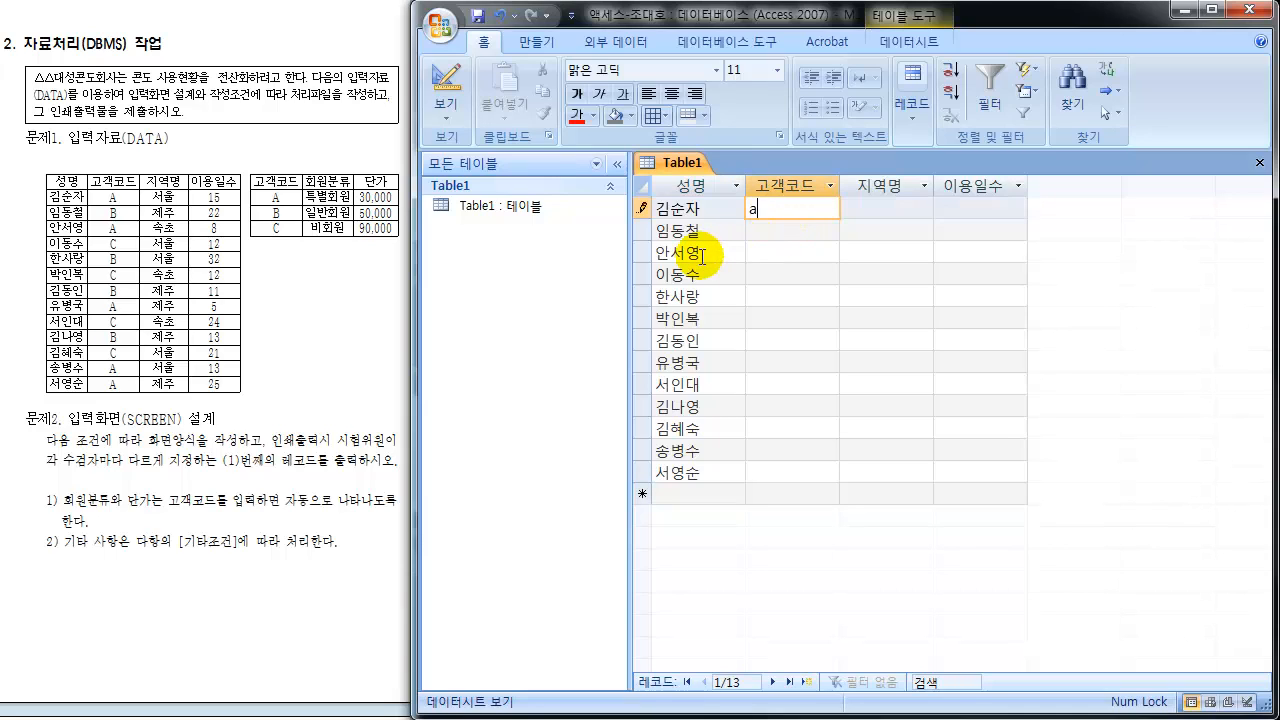
pyautogui.press('BackSpace')
pyautogui.press('Down')
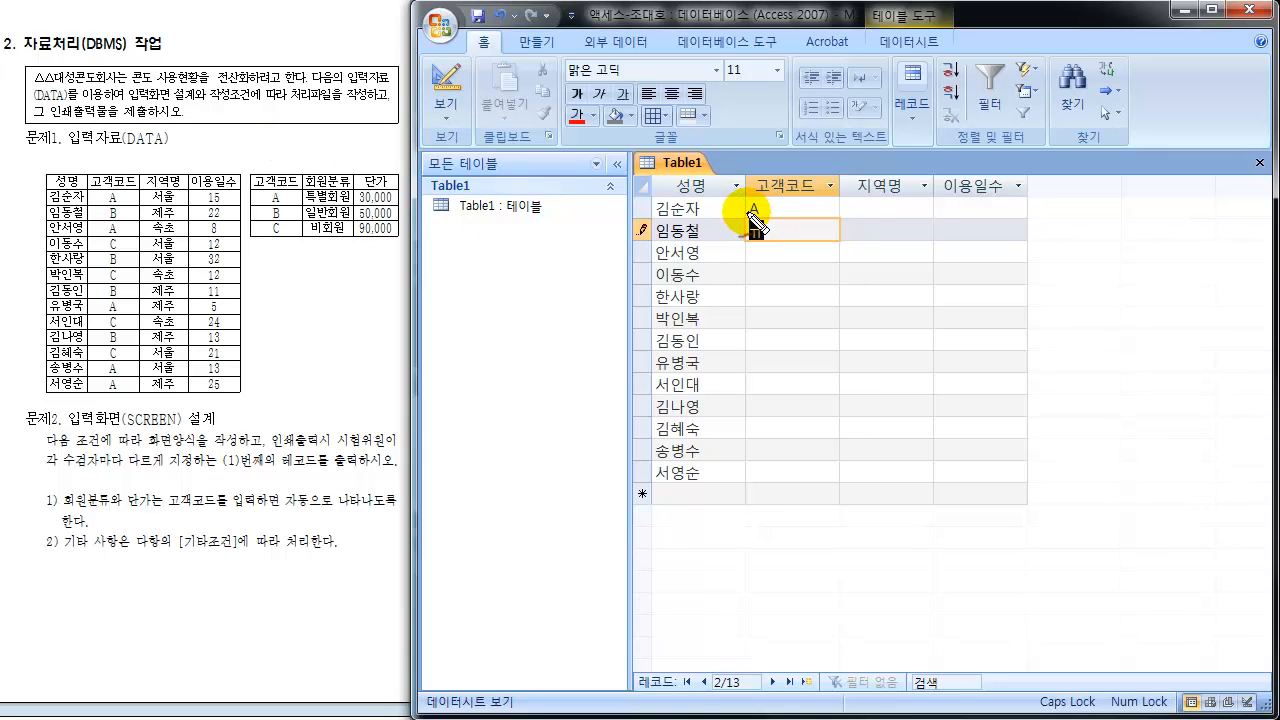
pyautogui.moveTo(744, 217)
pyautogui.mouseDown()
pyautogui.moveTo(751, 194)
pyautogui.moveTo(762, 248)
pyautogui.moveTo(757, 231)
pyautogui.moveTo(810, 246)
pyautogui.moveTo(743, 257)
pyautogui.mouseUp()
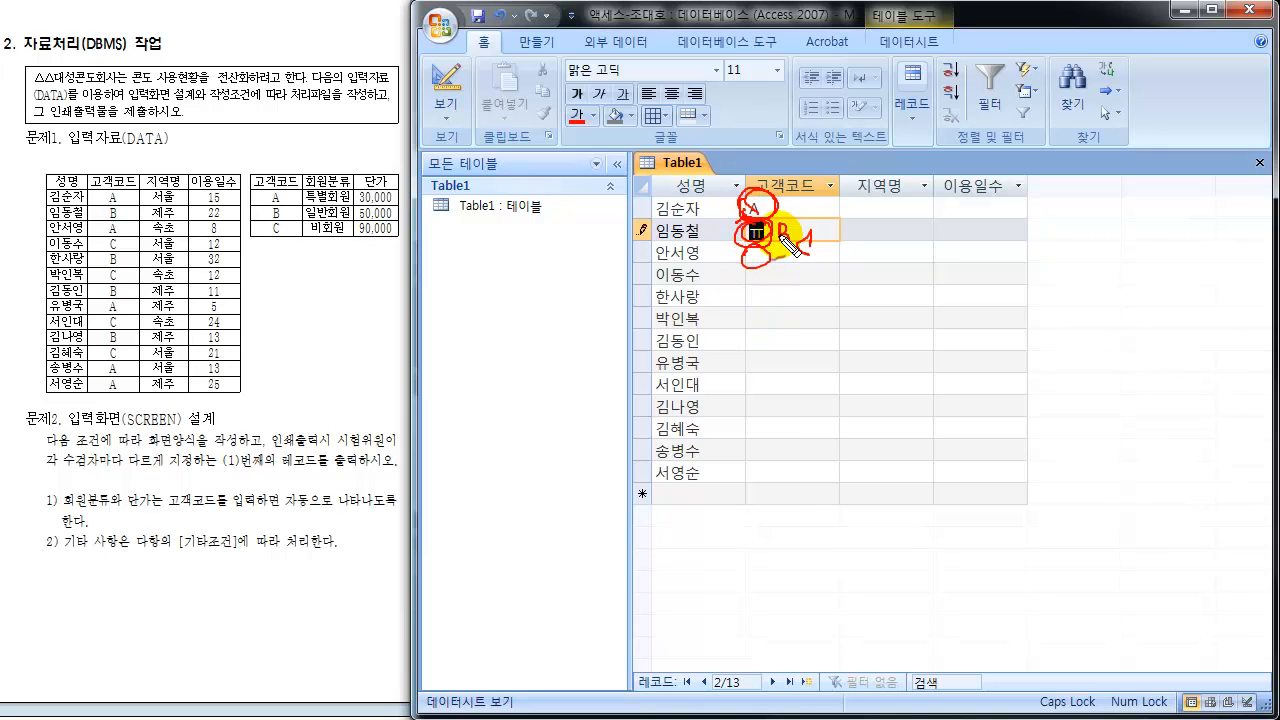
# In Table1's design, set the IME 모드 property of the 고객코드 field to 현재 상태 유지.
pyautogui.press('Escape')
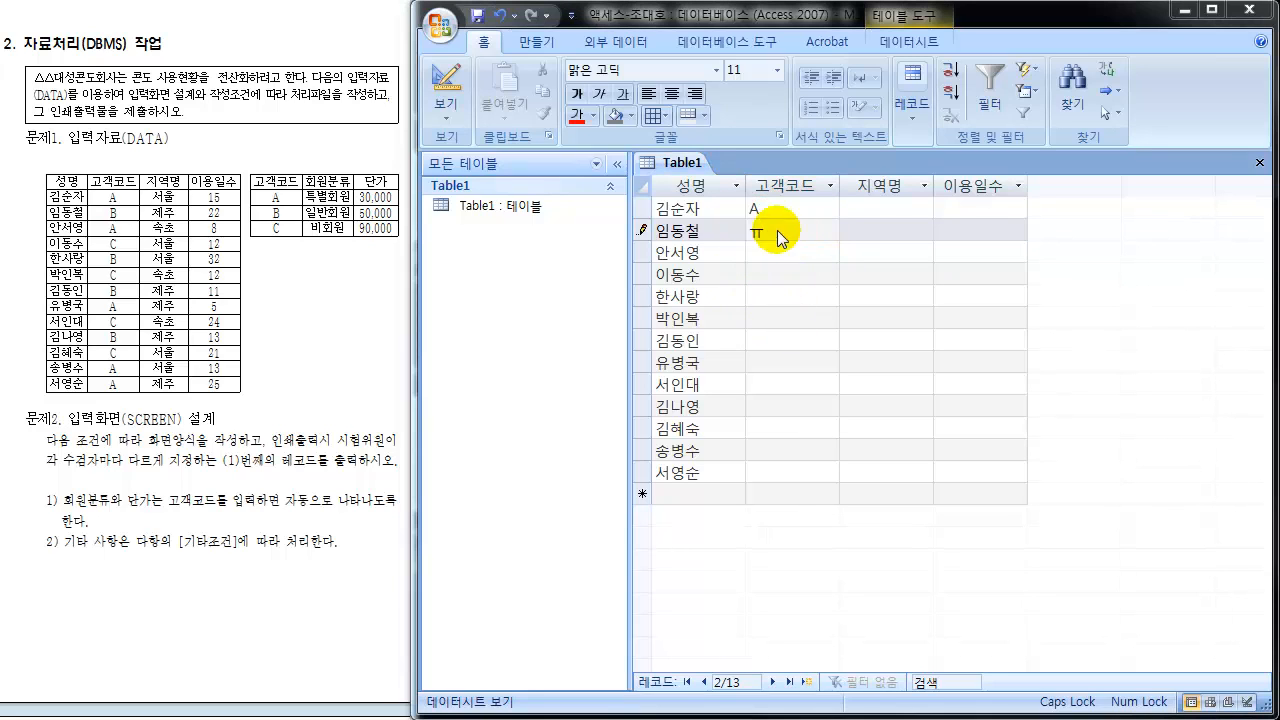
pyautogui.click(450, 89)
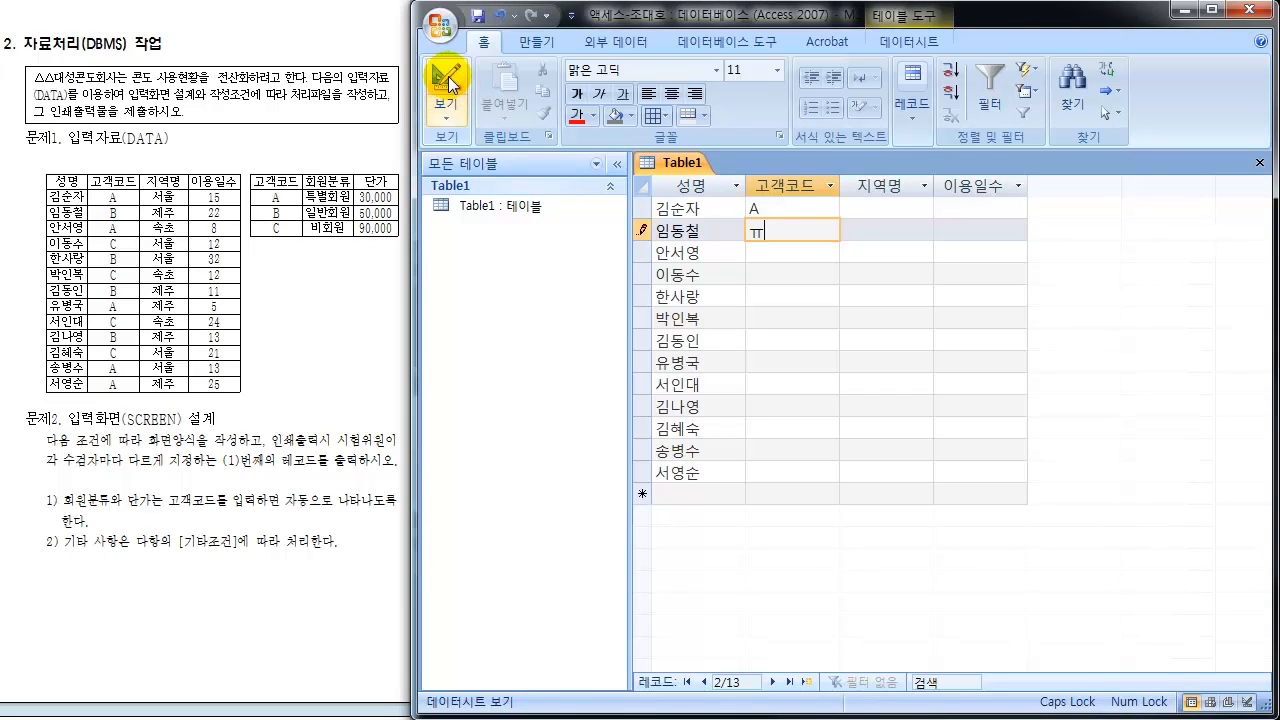
pyautogui.click(450, 80)
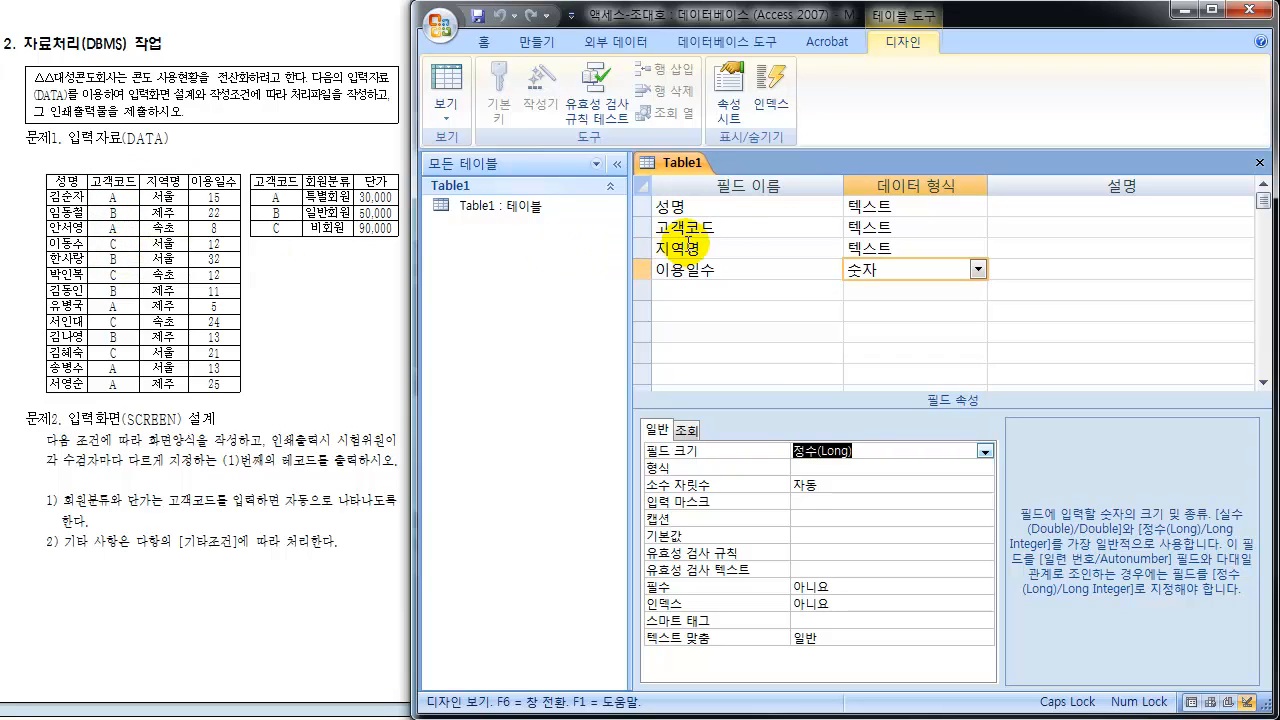
pyautogui.click(728, 224)
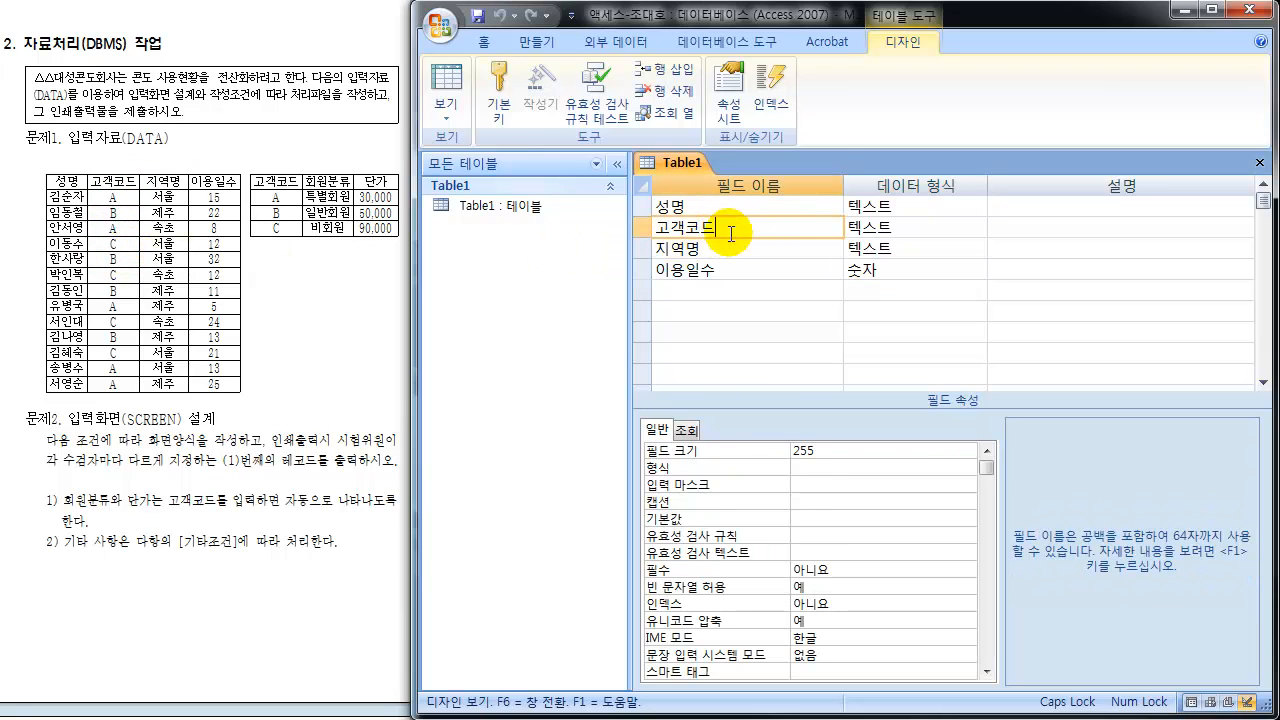
pyautogui.click(665, 645)
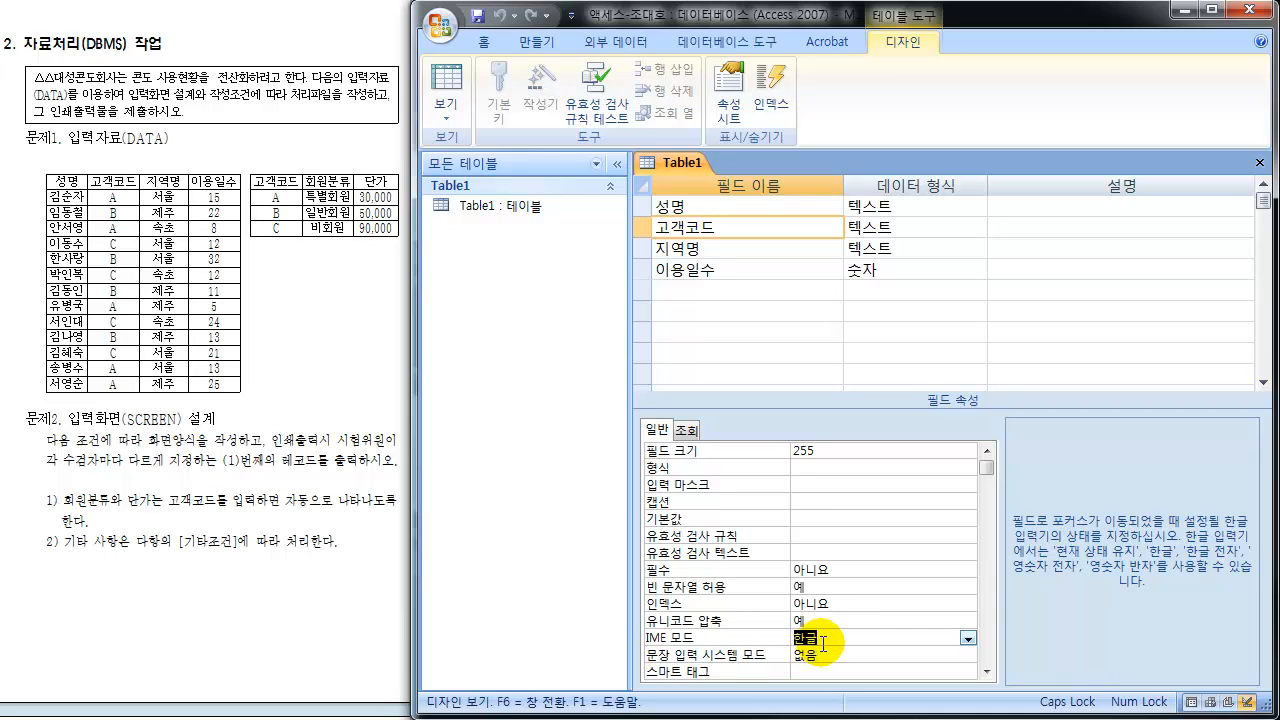
pyautogui.click(968, 638)
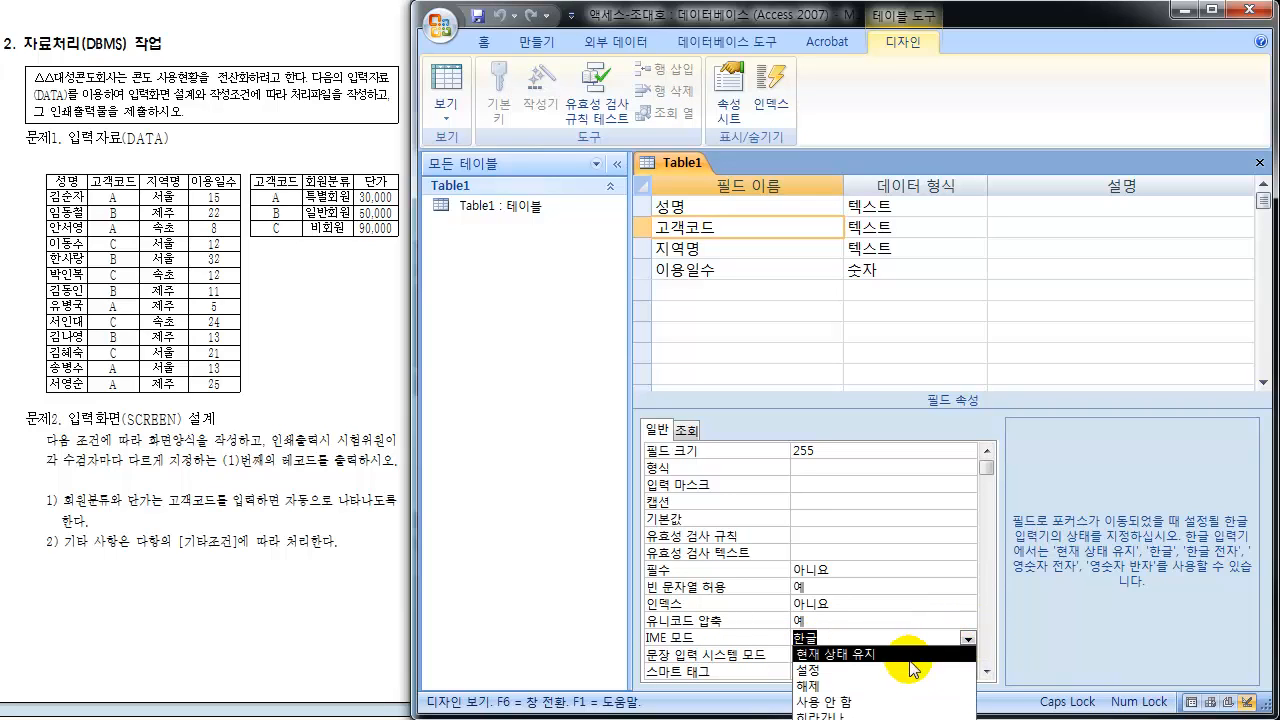
pyautogui.click(823, 655)
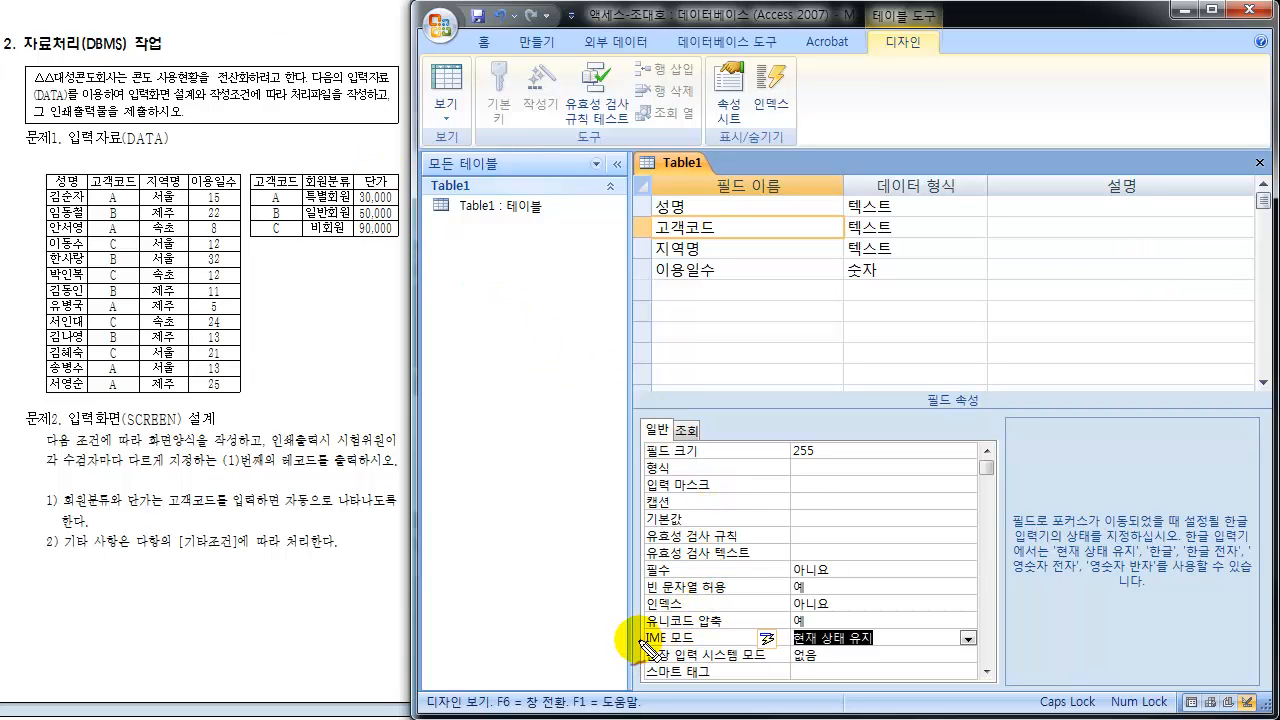
pyautogui.moveTo(632, 643)
pyautogui.mouseDown()
pyautogui.moveTo(676, 630)
pyautogui.moveTo(690, 632)
pyautogui.moveTo(656, 647)
pyautogui.moveTo(691, 641)
pyautogui.mouseUp()
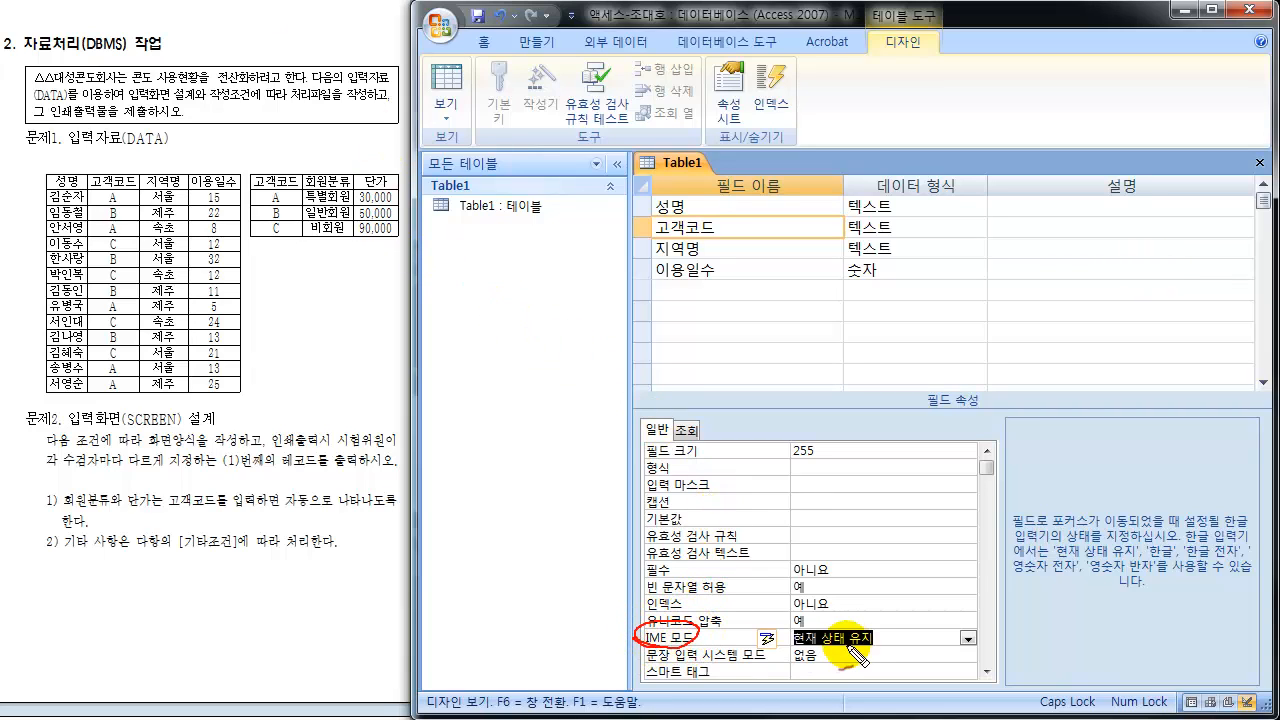
pyautogui.moveTo(791, 640)
pyautogui.mouseDown()
pyautogui.moveTo(801, 649)
pyautogui.moveTo(879, 625)
pyautogui.moveTo(790, 628)
pyautogui.moveTo(800, 658)
pyautogui.mouseUp()
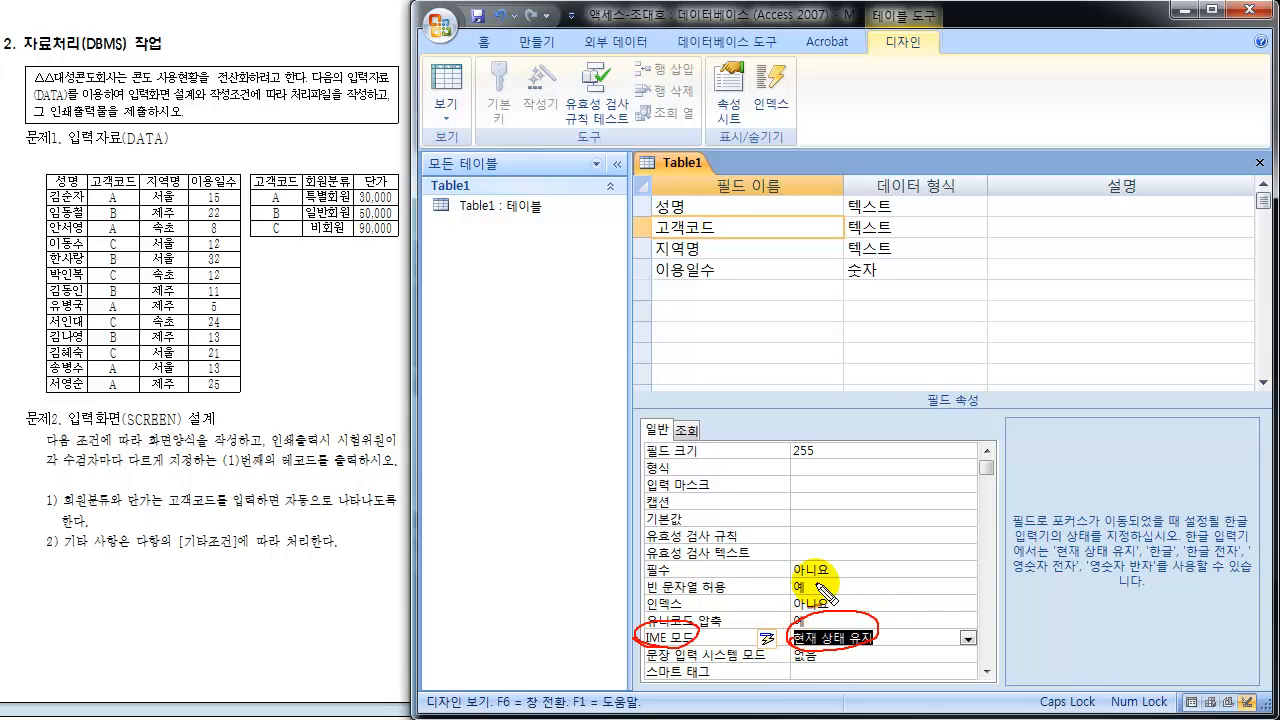
pyautogui.press('Escape')
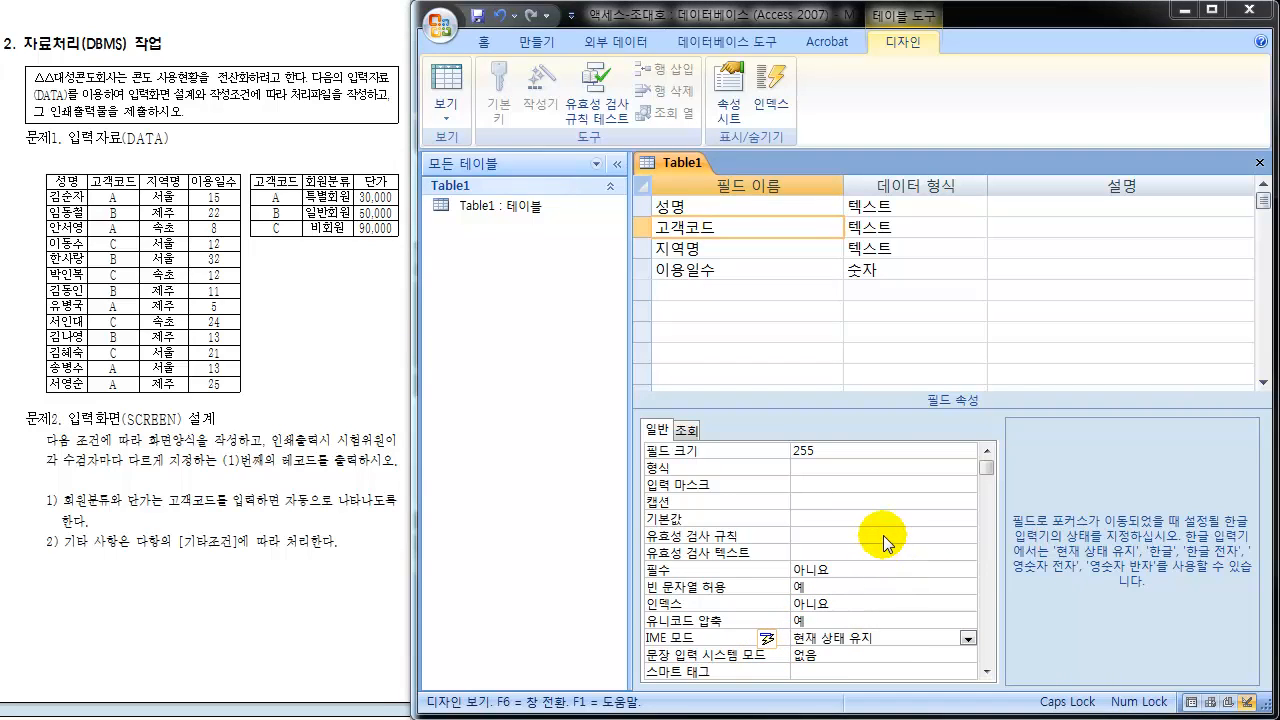
# Return Table1 to datasheet view, saving the changed table design.
pyautogui.click(439, 80)
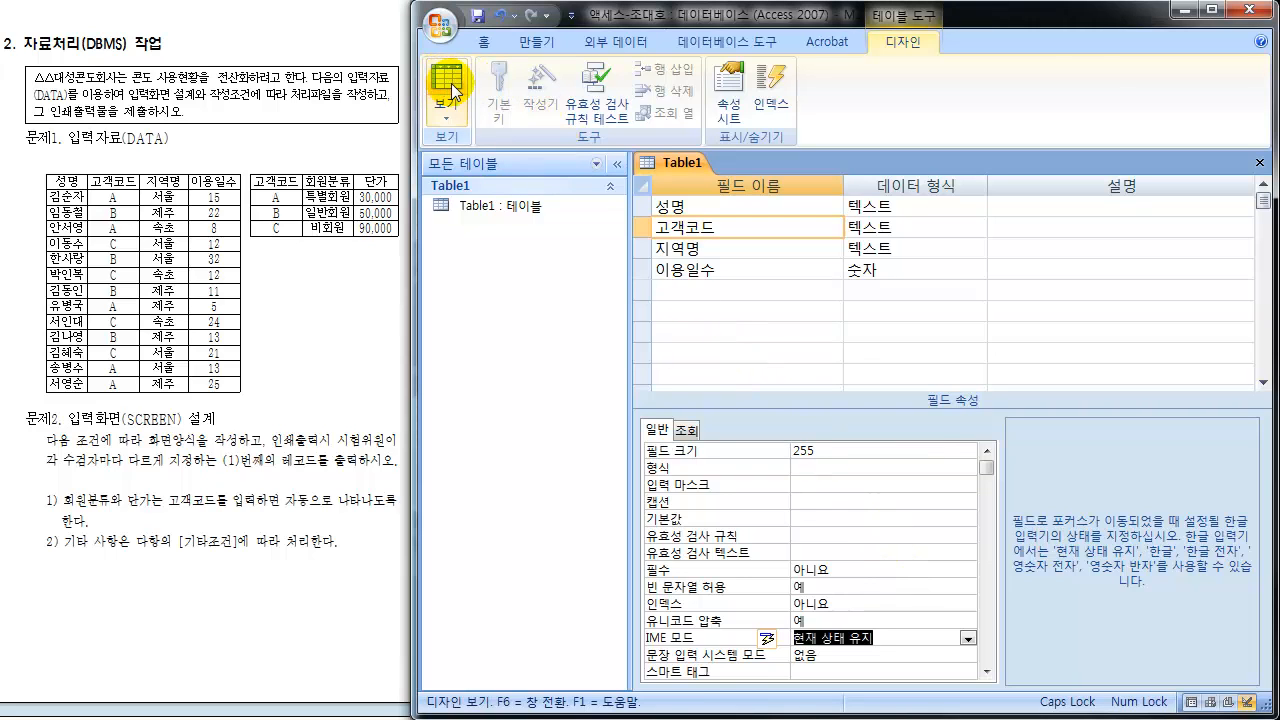
pyautogui.click(453, 90)
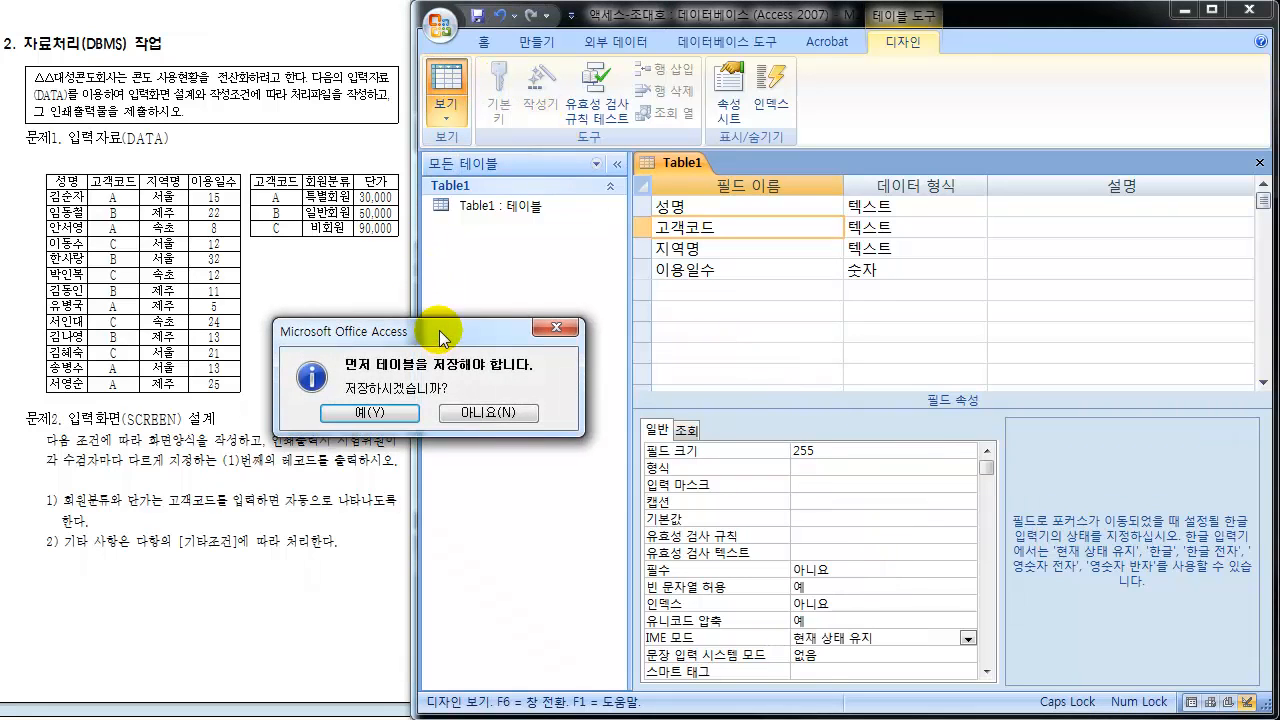
pyautogui.moveTo(440, 334); pyautogui.dragTo(445, 244)
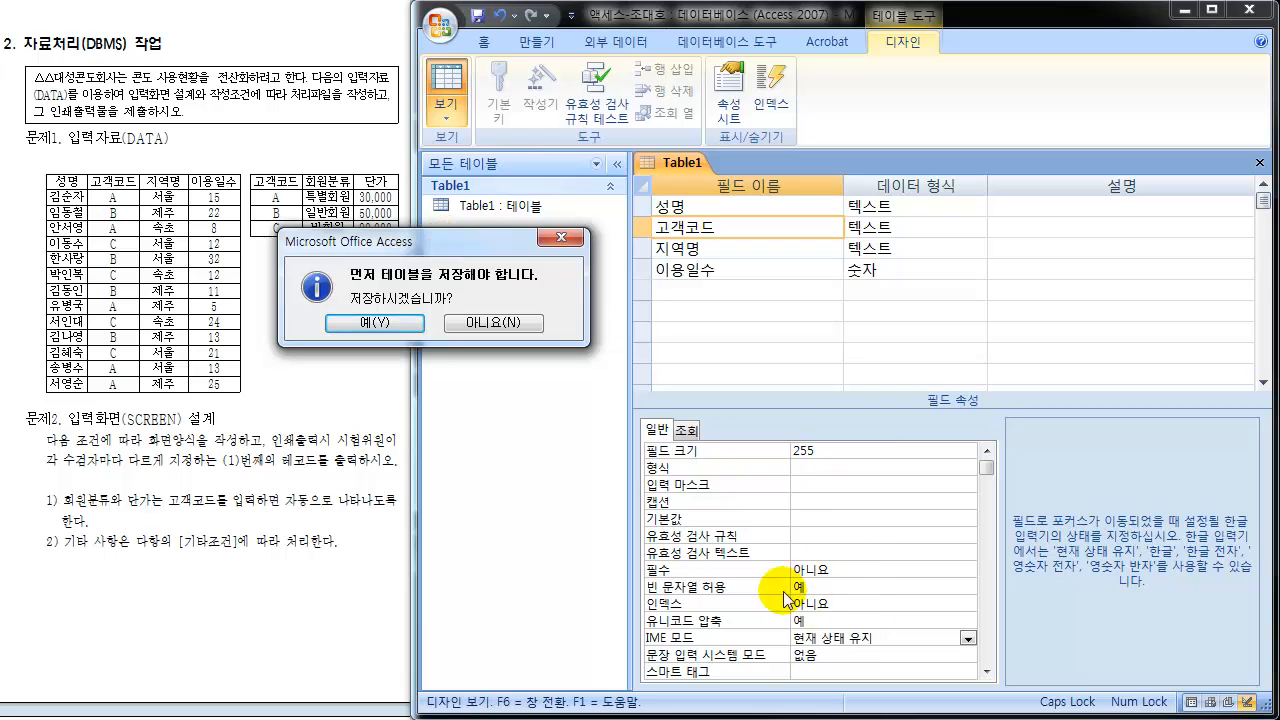
pyautogui.click(370, 323)
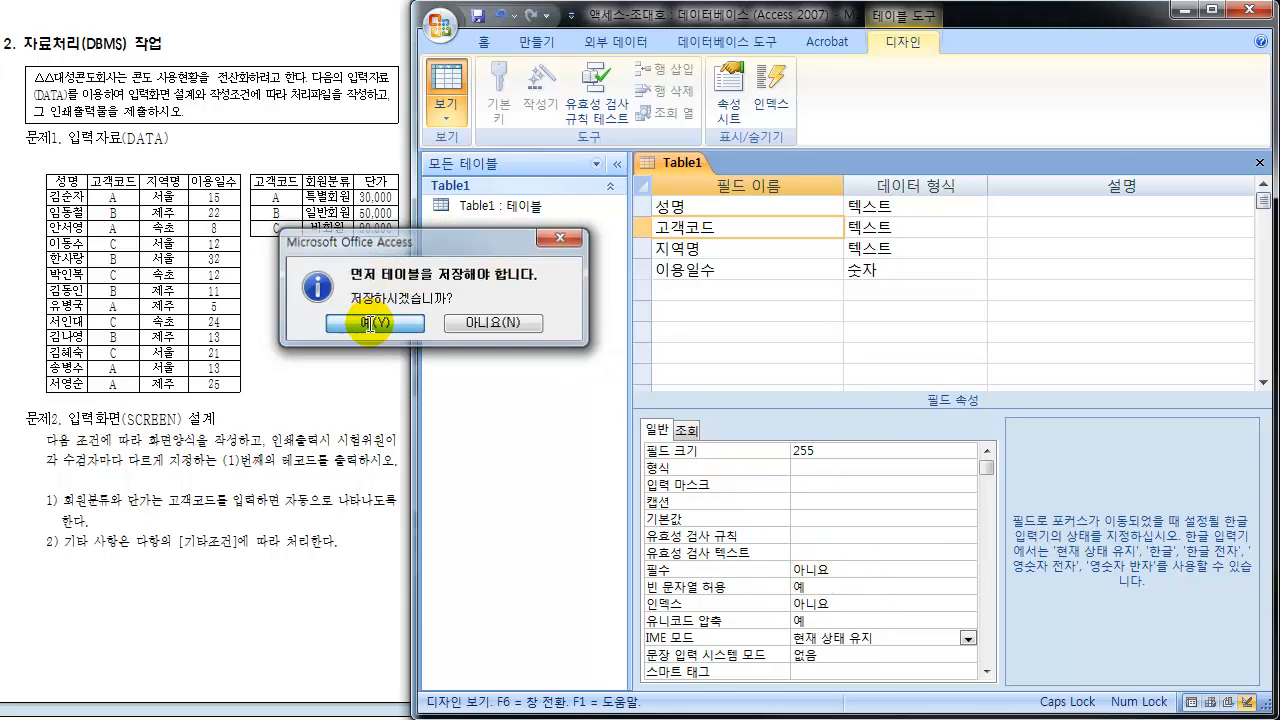
# Replace the second record's 고객코드 with B, and enter A and C as the codes of records 3 and 4.
pyautogui.click(786, 228)
pyautogui.write('ㅠ')
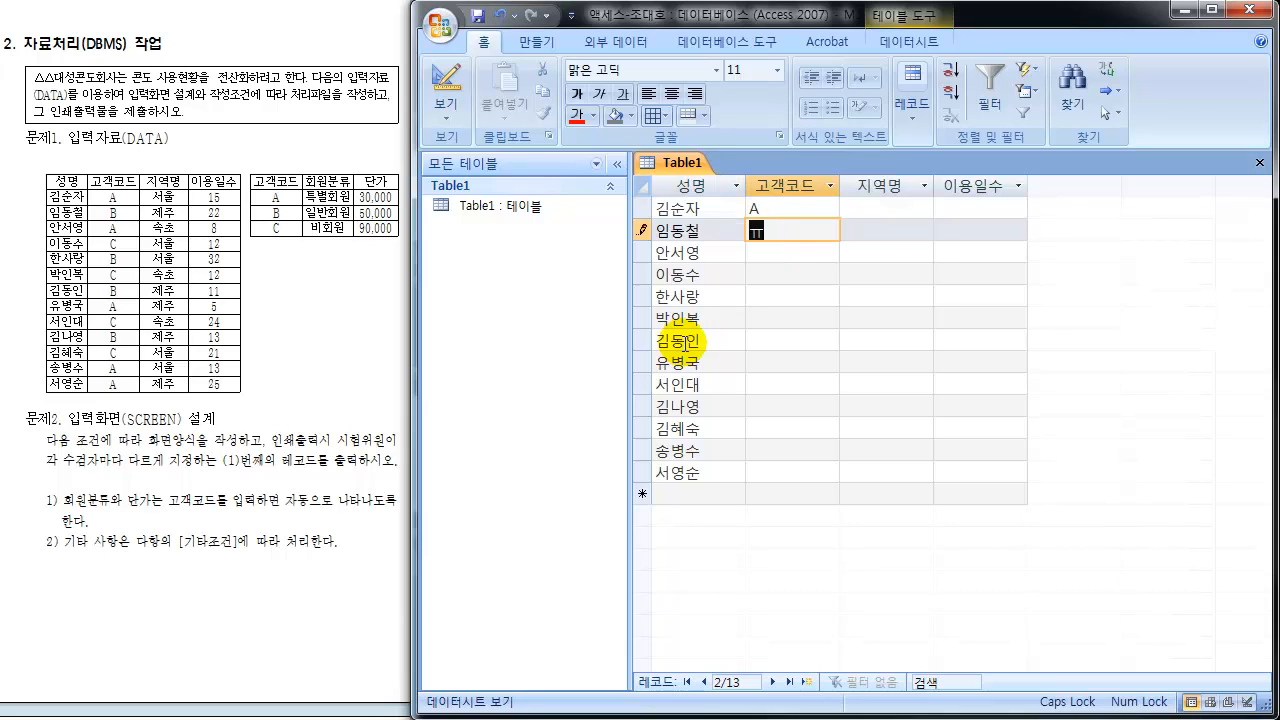
pyautogui.press('Down')
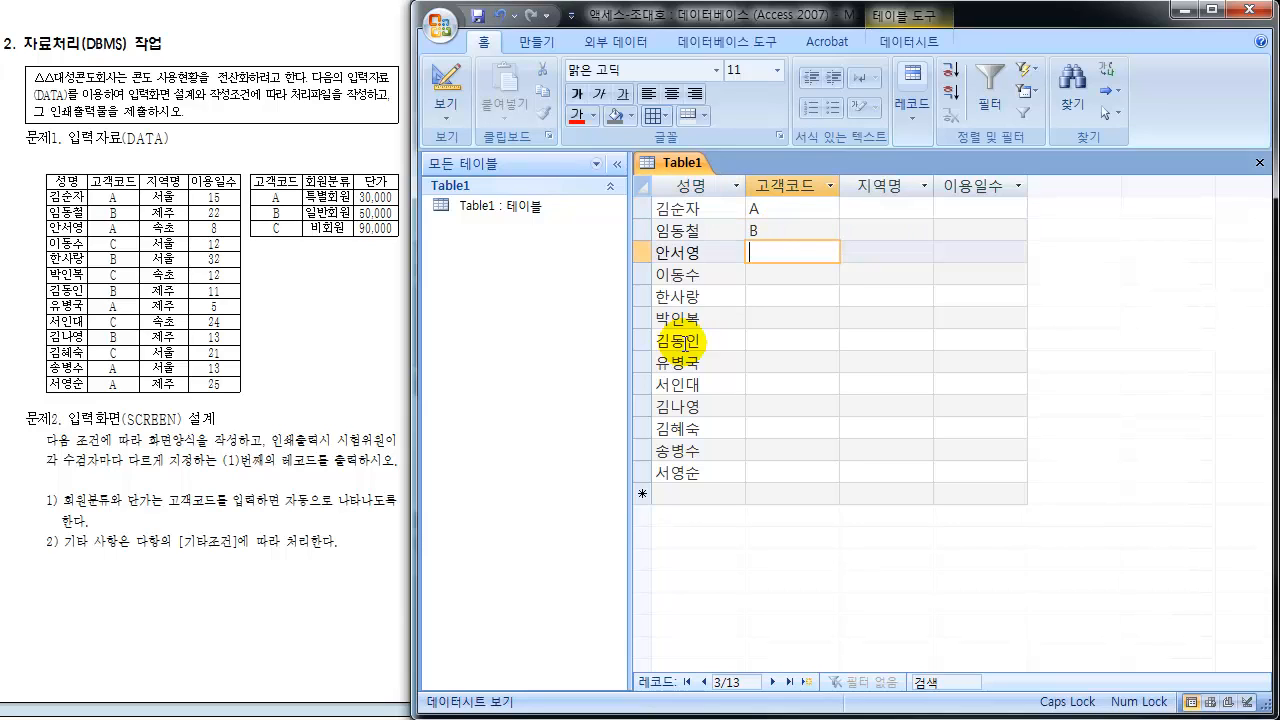
pyautogui.write('A')
pyautogui.press('Down')
pyautogui.write('C')
pyautogui.press('Down')
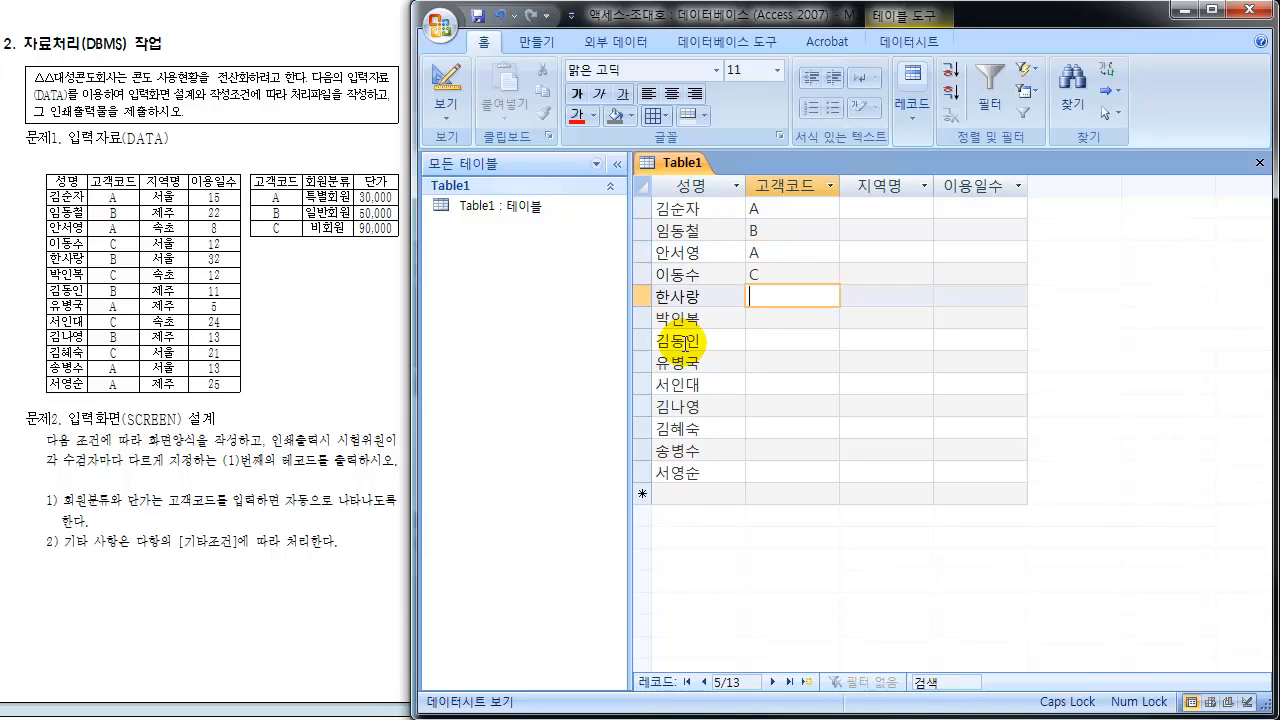
# Enter B, C and B as the 고객코드 of records 5 to 7.
pyautogui.write('B')
pyautogui.press('Down')
pyautogui.write('C')
pyautogui.press('Down')
pyautogui.write('B')
pyautogui.press('Down')
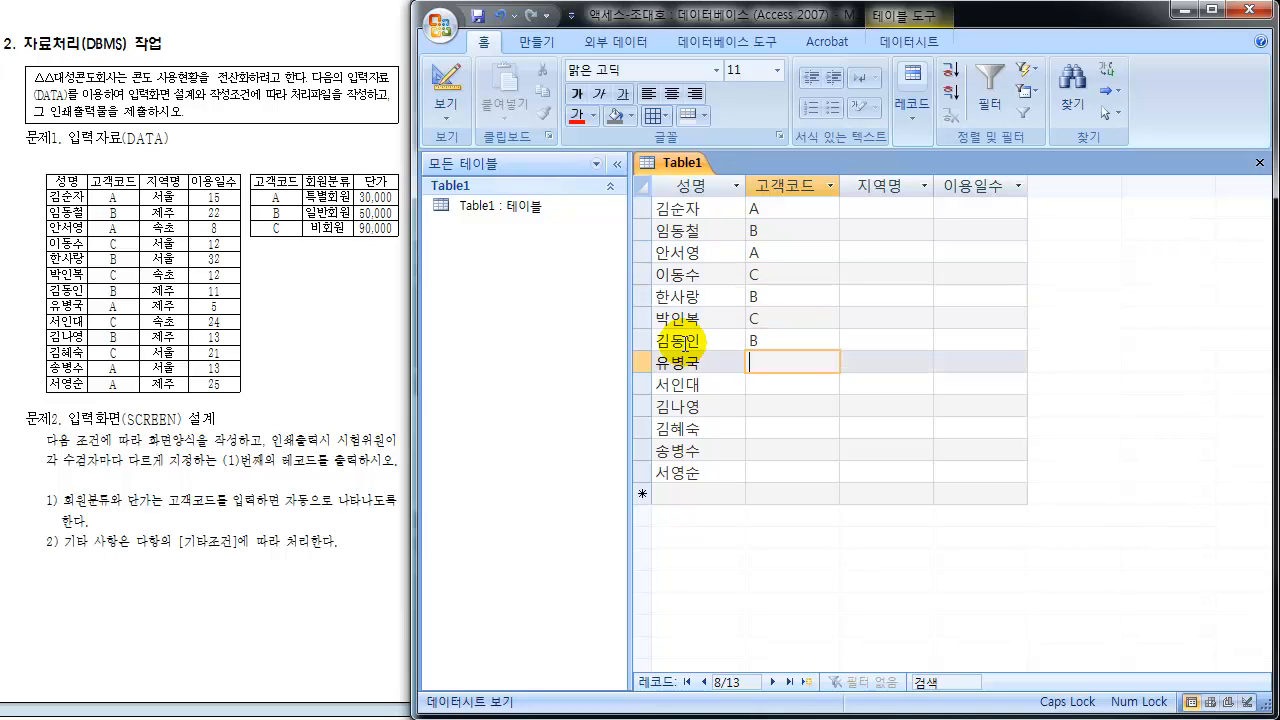
# Enter A, C and B as the 고객코드 of records 8 to 10.
pyautogui.write('A')
pyautogui.press('Down')
pyautogui.write('C')
pyautogui.press('Down')
pyautogui.write('B')
pyautogui.press('Down')
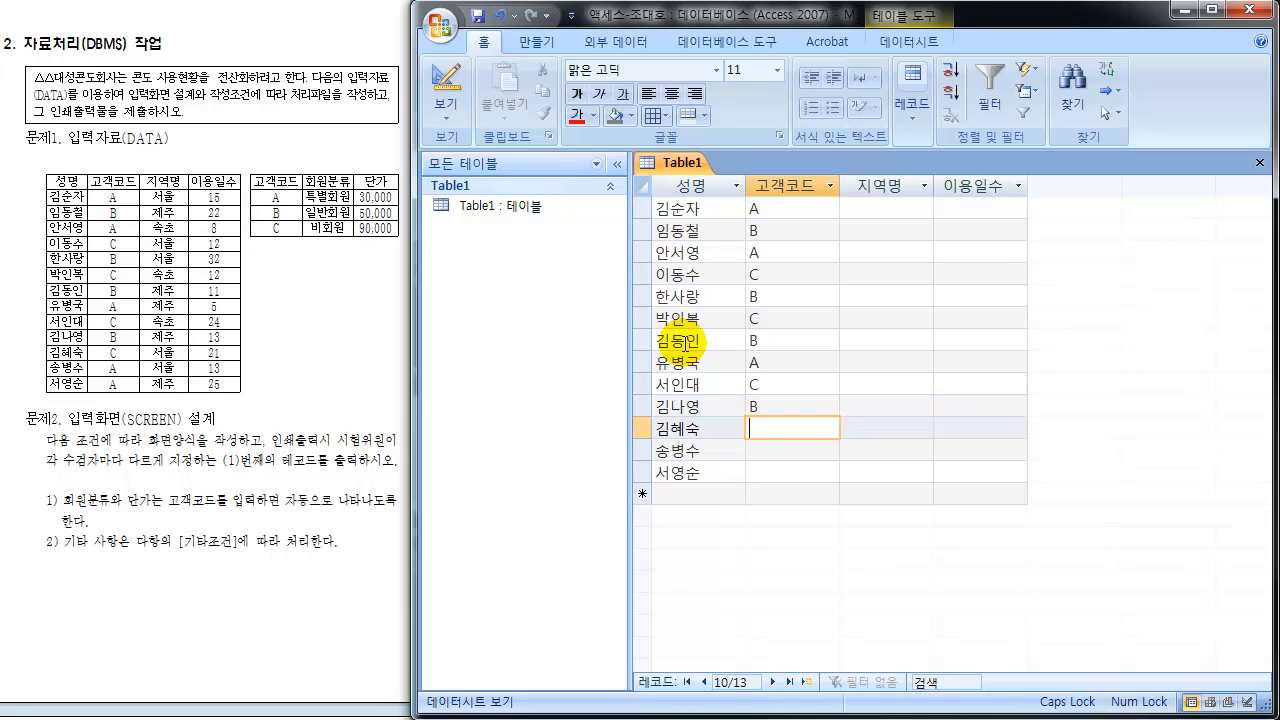
# Enter C, A and A as the 고객코드 of records 11 to 13.
pyautogui.write('C')
pyautogui.press('Down')
pyautogui.write('A')
pyautogui.press('Down')
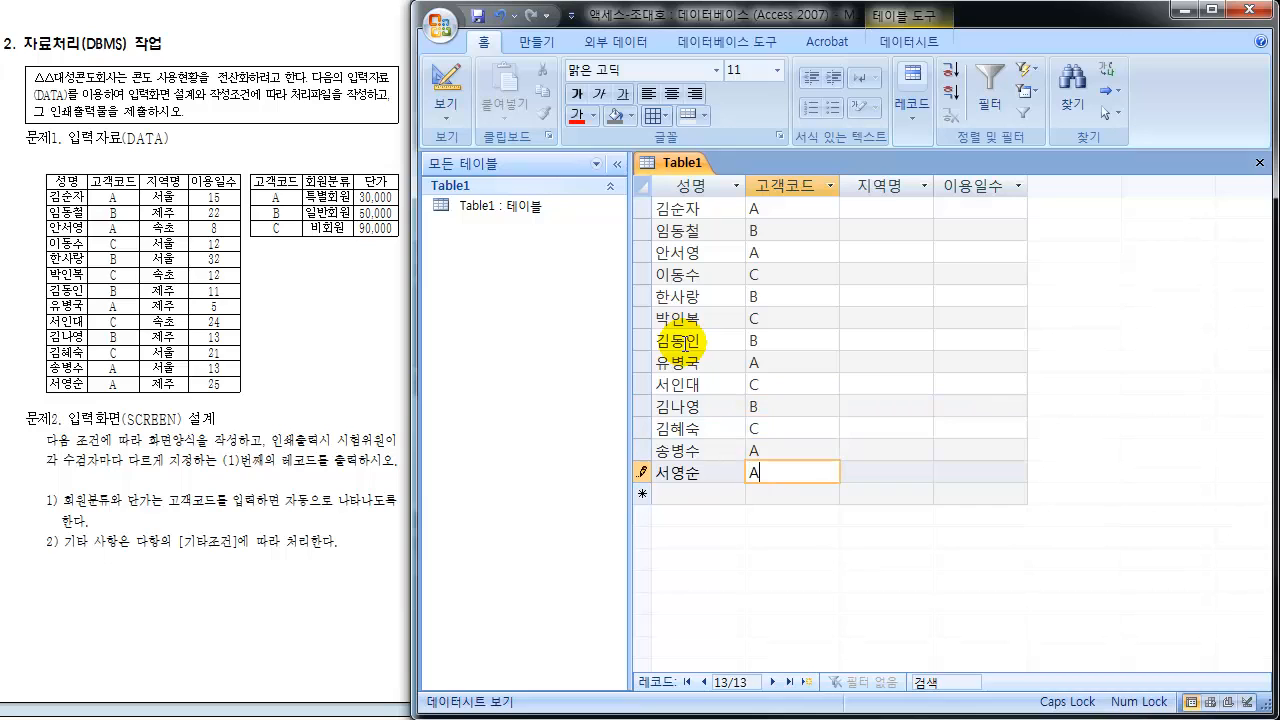
pyautogui.write('A')
pyautogui.press('Down')
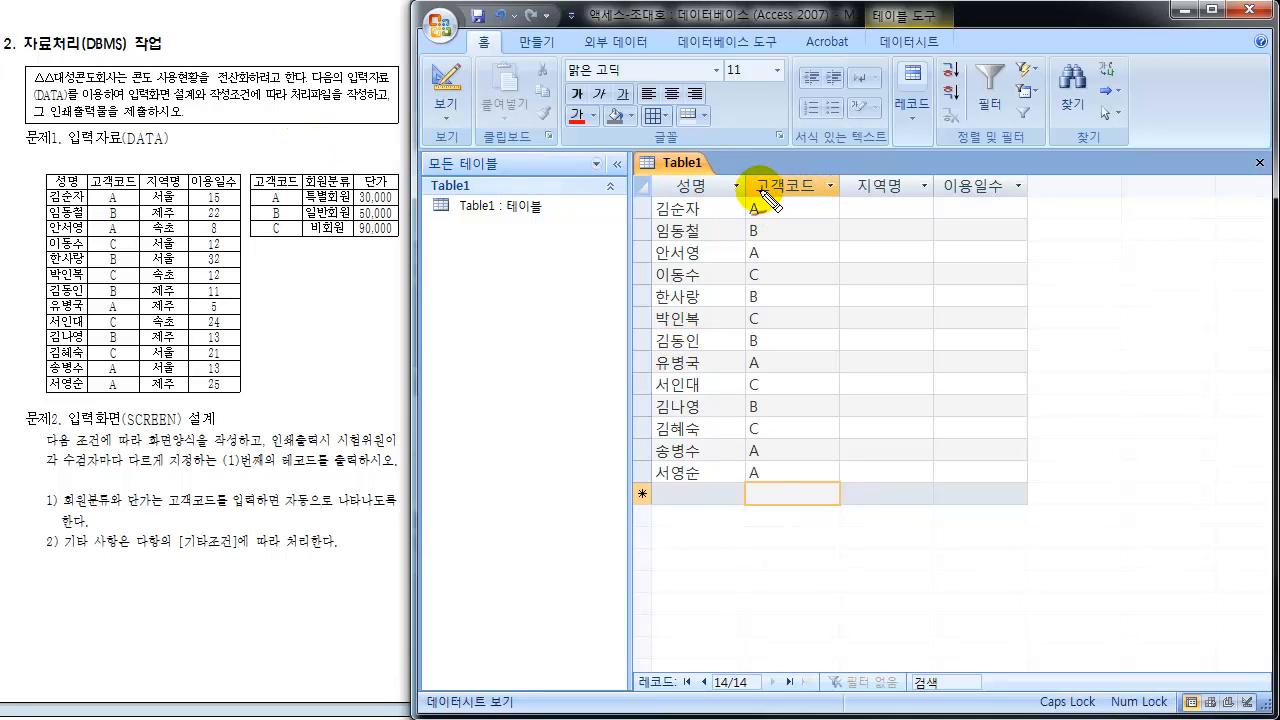
pyautogui.moveTo(760, 190)
pyautogui.mouseDown()
pyautogui.moveTo(804, 193)
pyautogui.moveTo(759, 172)
pyautogui.moveTo(758, 187)
pyautogui.moveTo(799, 212)
pyautogui.moveTo(912, 200)
pyautogui.moveTo(940, 232)
pyautogui.moveTo(948, 213)
pyautogui.moveTo(971, 237)
pyautogui.mouseUp()
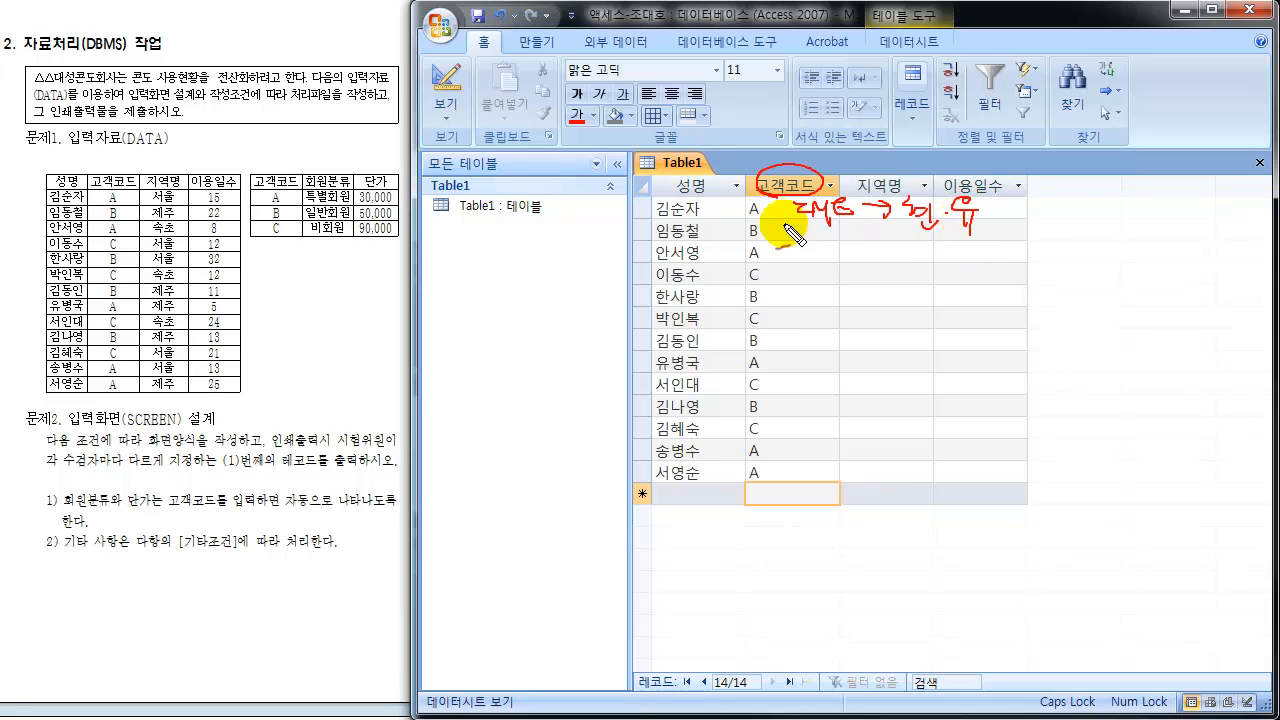
pyautogui.moveTo(758, 198)
pyautogui.mouseDown()
pyautogui.moveTo(741, 236)
pyautogui.moveTo(781, 236)
pyautogui.moveTo(762, 224)
pyautogui.mouseUp()
pyautogui.moveTo(944, 240); pyautogui.dragTo(993, 248)
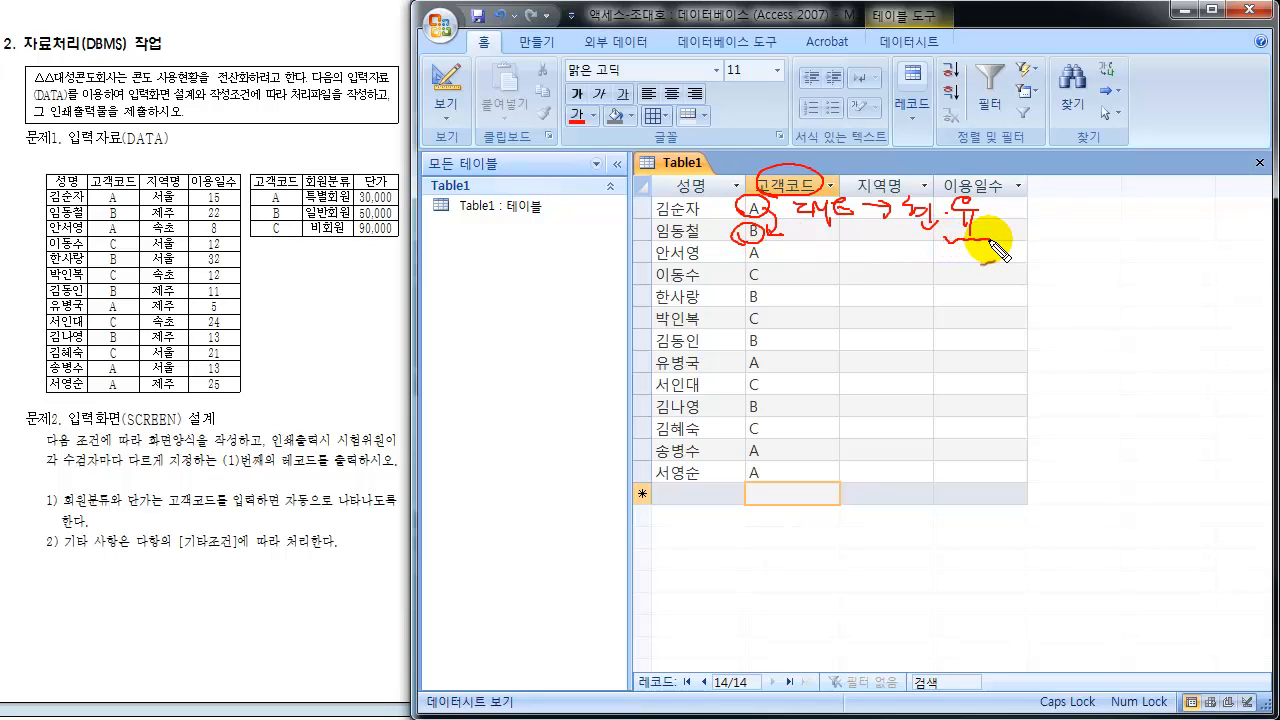
pyautogui.moveTo(750, 243)
pyautogui.mouseDown()
pyautogui.moveTo(742, 262)
pyautogui.moveTo(760, 248)
pyautogui.moveTo(829, 263)
pyautogui.mouseUp()
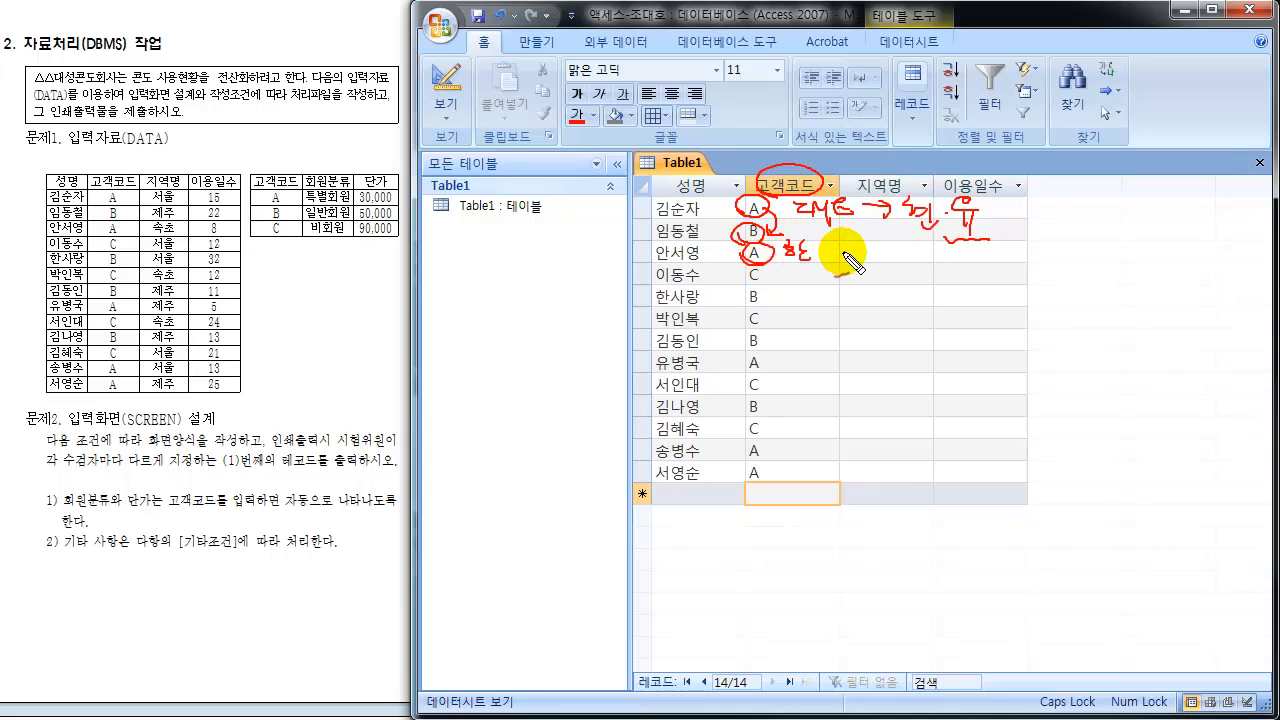
pyautogui.moveTo(772, 297); pyautogui.dragTo(787, 294)
pyautogui.hotkey('ctrl', 'z')
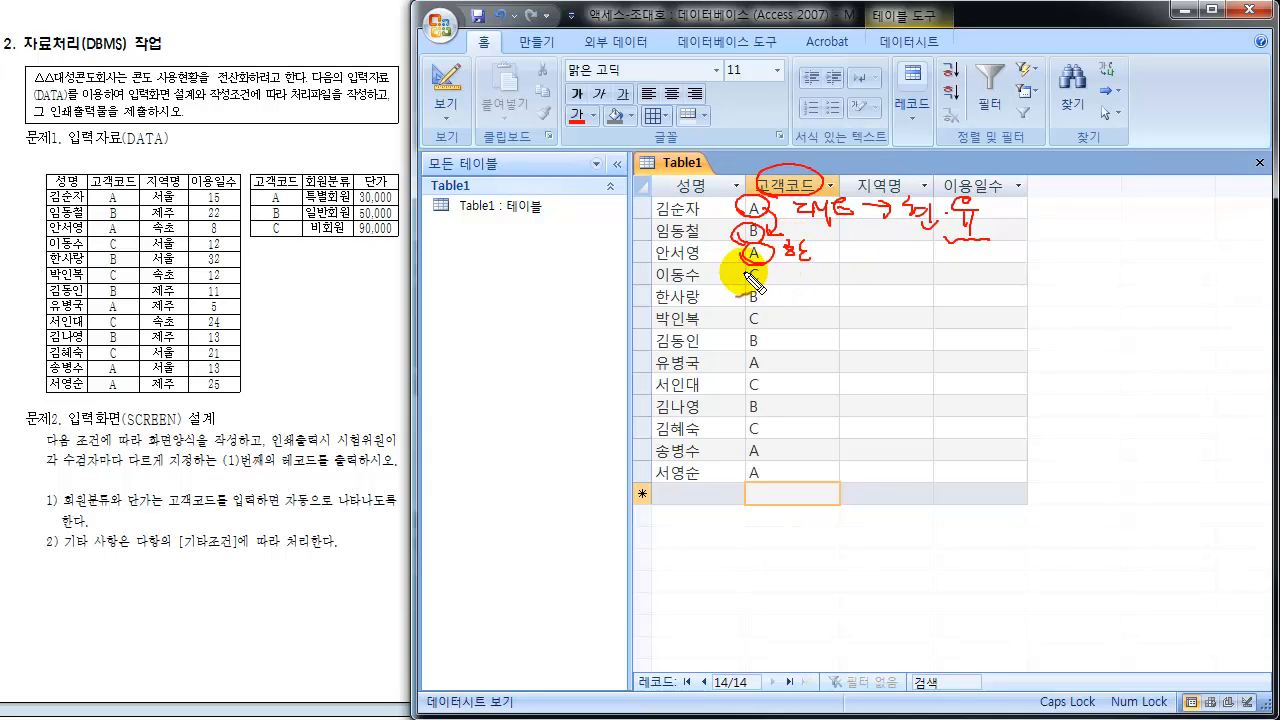
pyautogui.moveTo(902, 237); pyautogui.dragTo(972, 242)
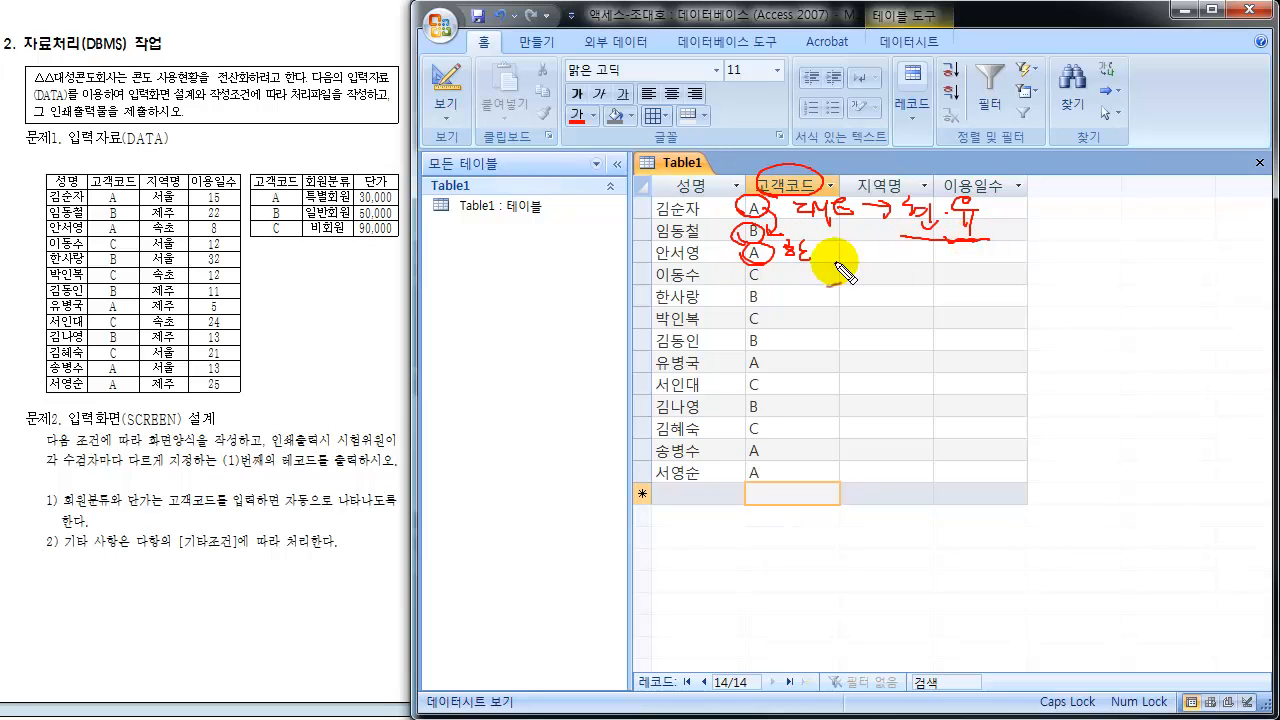
pyautogui.moveTo(764, 267)
pyautogui.mouseDown()
pyautogui.moveTo(734, 278)
pyautogui.moveTo(843, 286)
pyautogui.mouseUp()
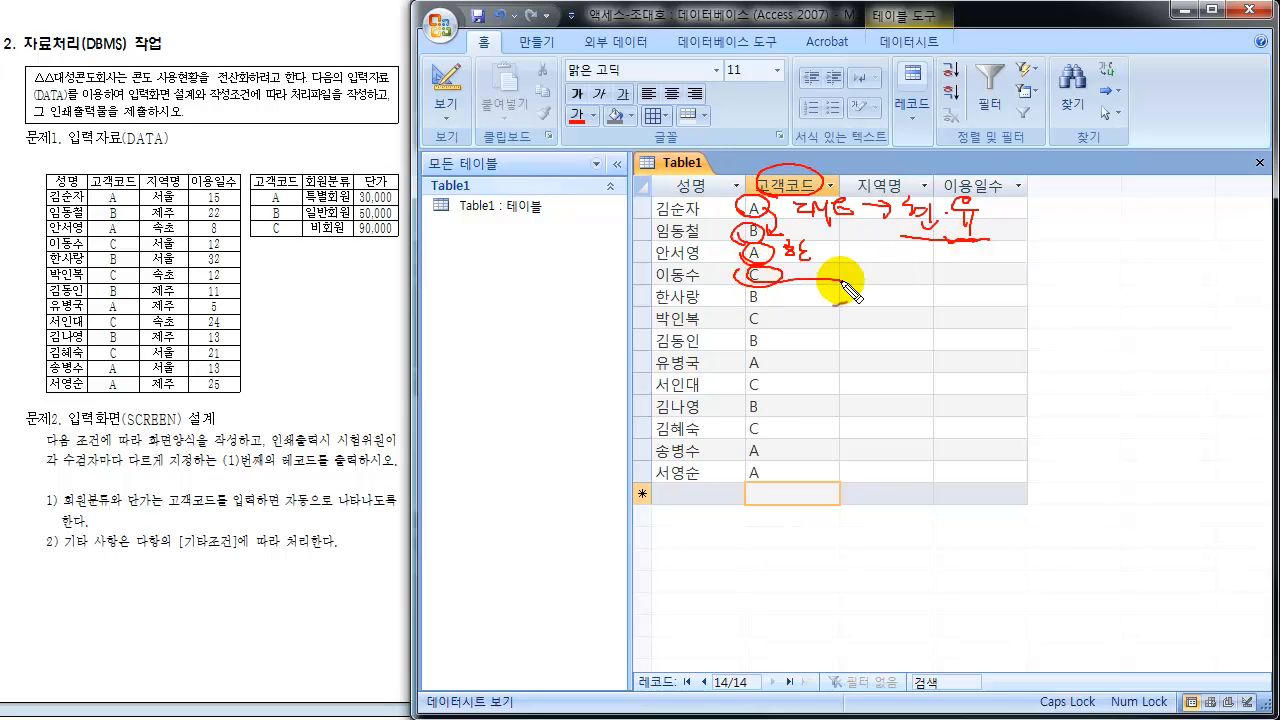
pyautogui.moveTo(960, 222)
pyautogui.mouseDown()
pyautogui.moveTo(890, 200)
pyautogui.moveTo(990, 190)
pyautogui.moveTo(915, 245)
pyautogui.mouseUp()
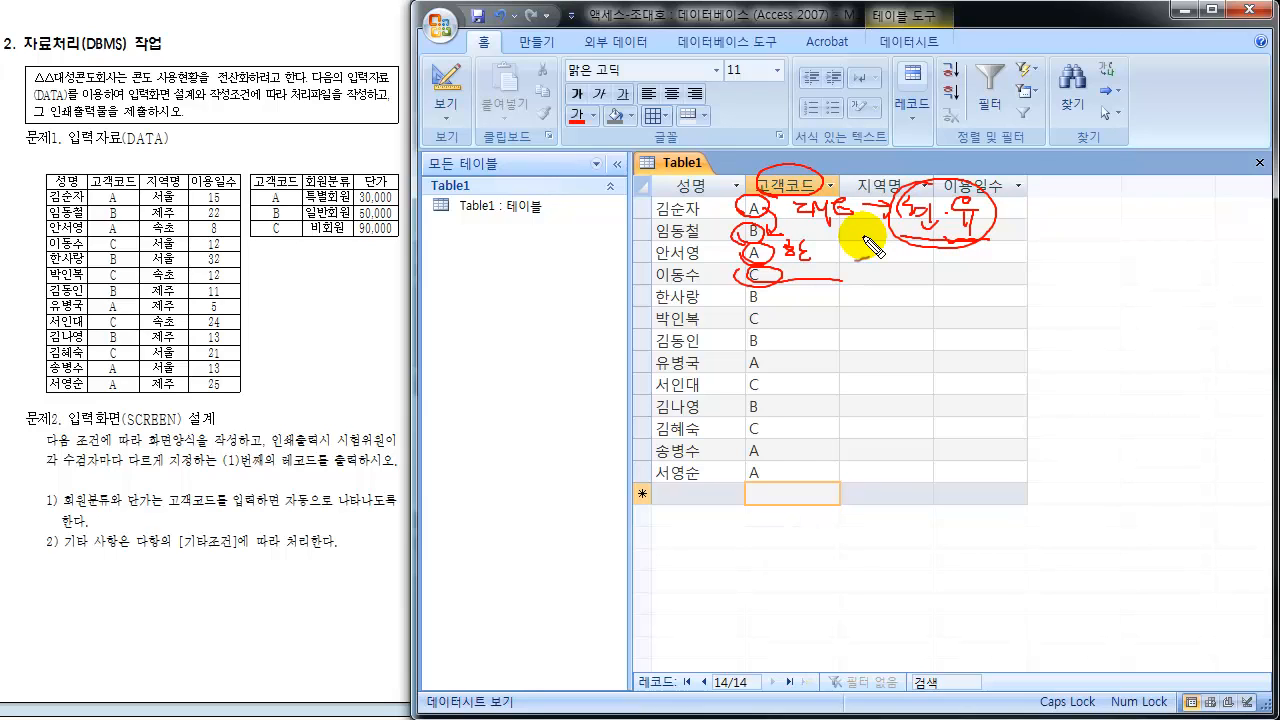
pyautogui.press('Escape')
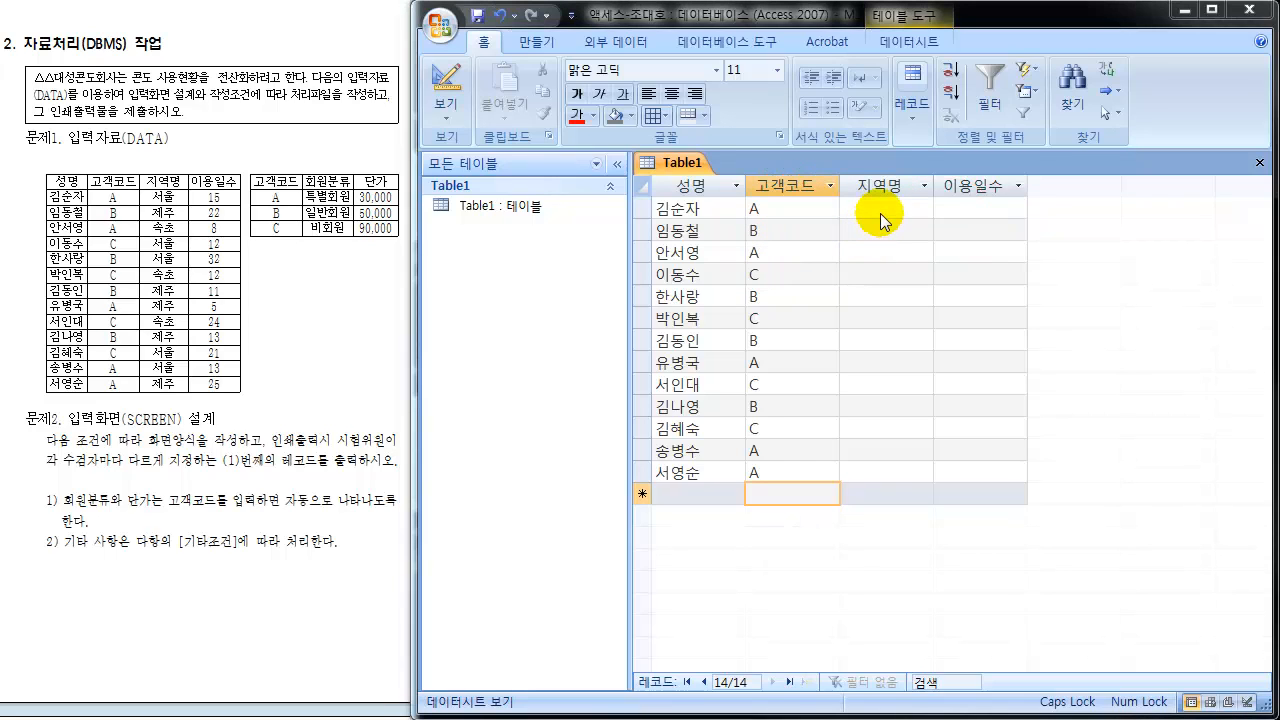
# Enter 서울, 제주 and 속초 as the 지역명 of the first three records.
pyautogui.click(886, 208)
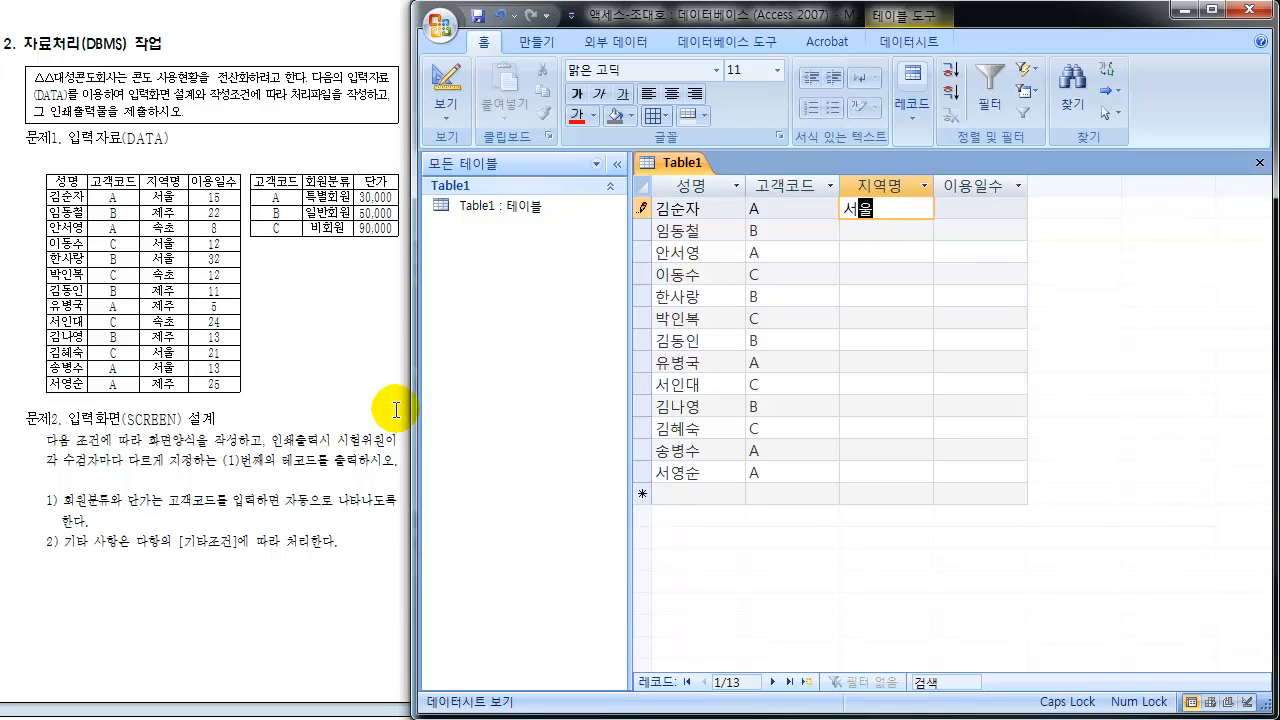
pyautogui.write('서울')
pyautogui.press('Down')
pyautogui.write('제주')
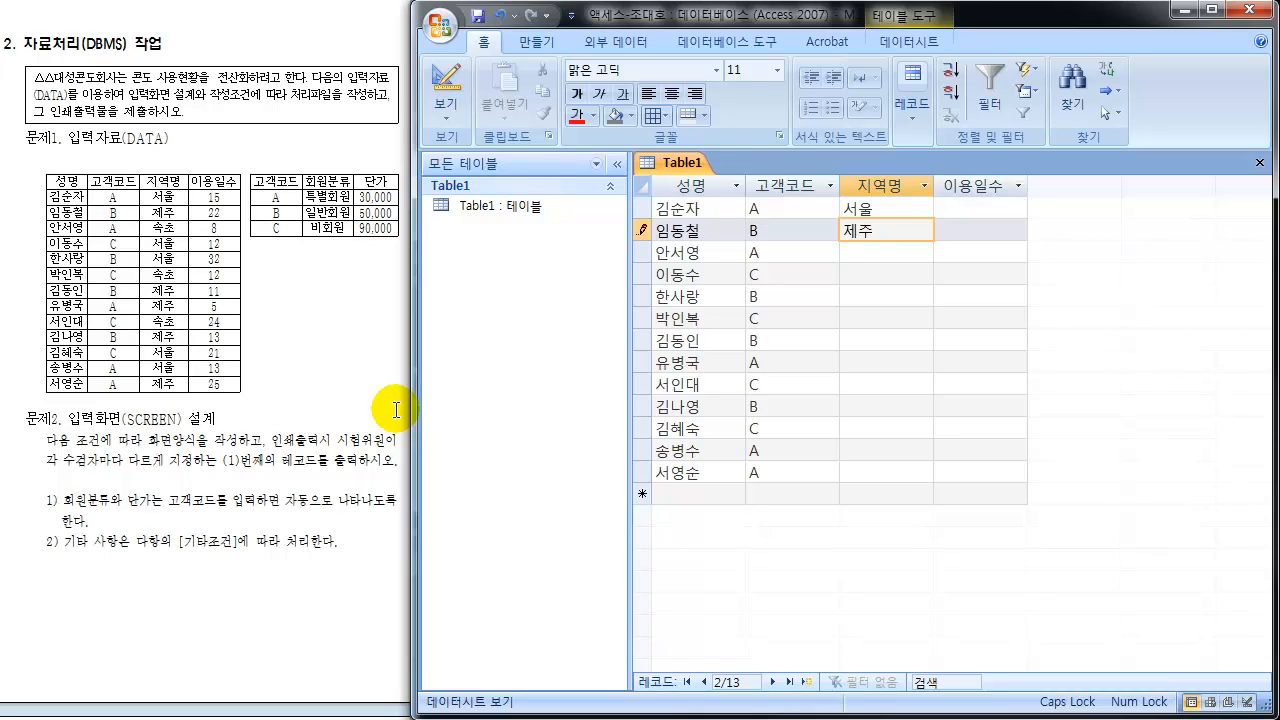
pyautogui.press('Down')
pyautogui.press('Down')
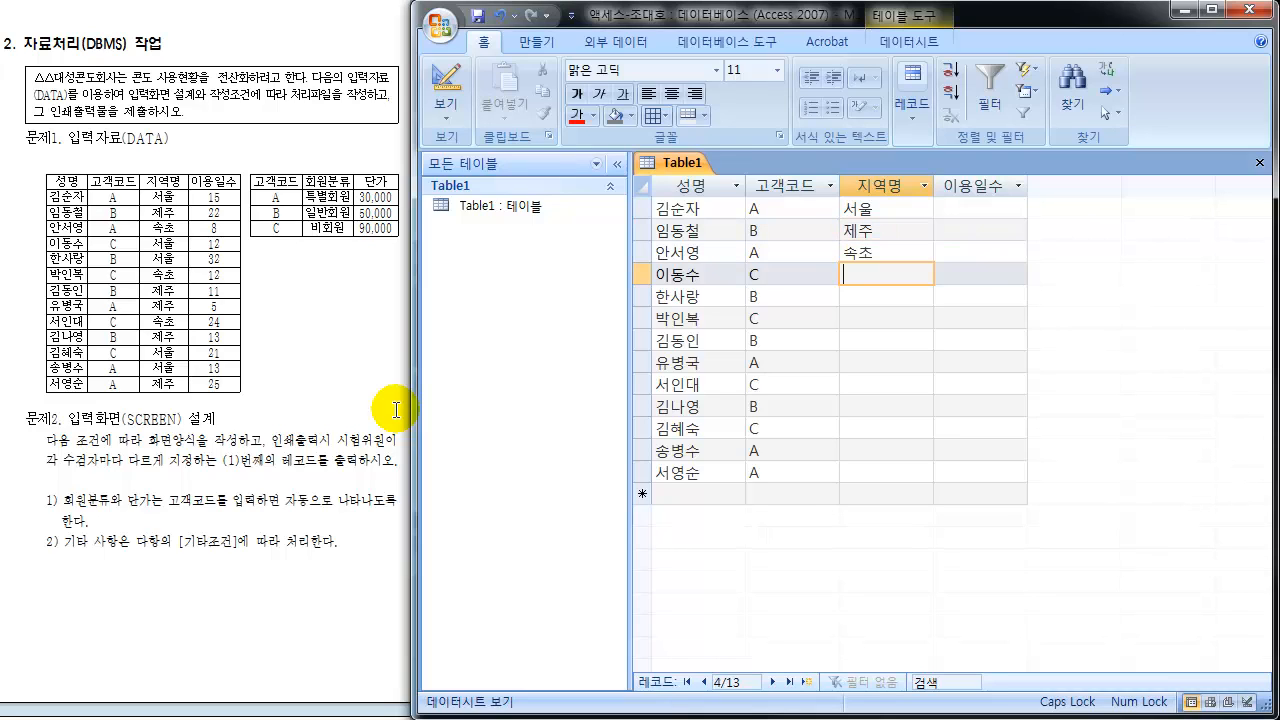
# Enter 서울, 서울, 속초 and 제주 as the 지역명 of records 4 to 7.
pyautogui.press('Down')
pyautogui.write('서울')
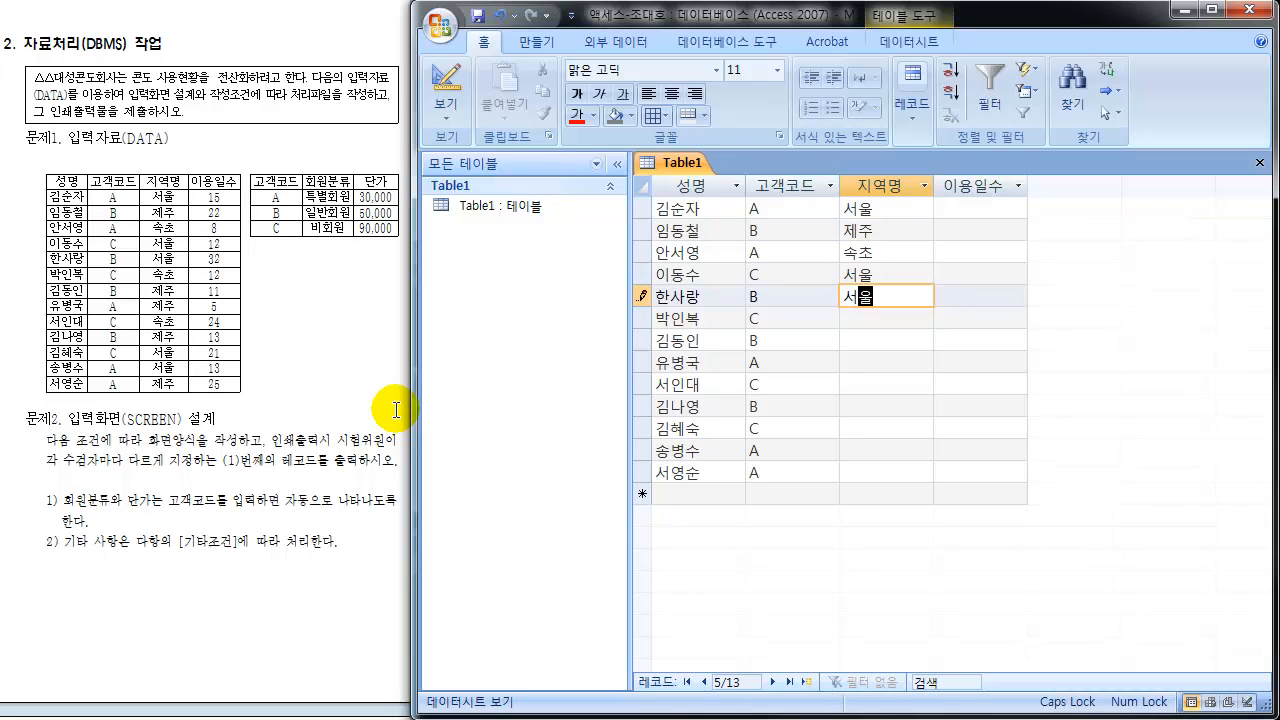
pyautogui.press('Down')
pyautogui.press('Down')
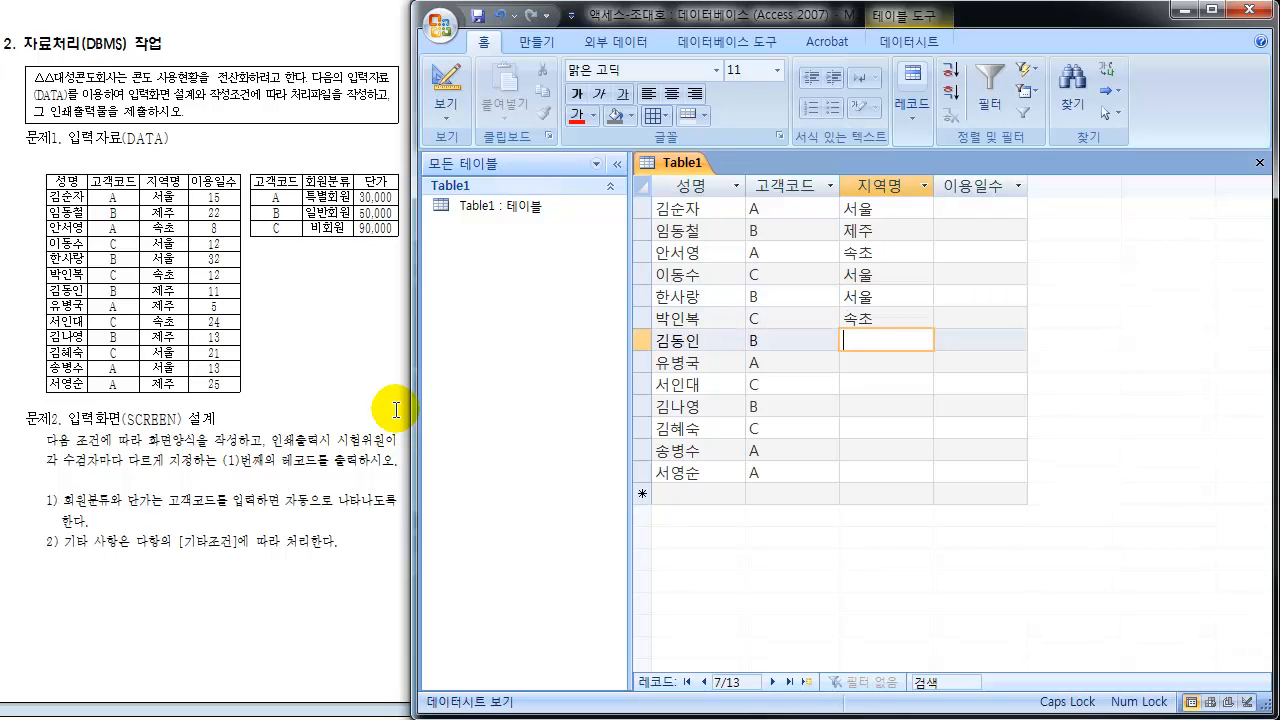
pyautogui.write('제주')
pyautogui.press('Down')
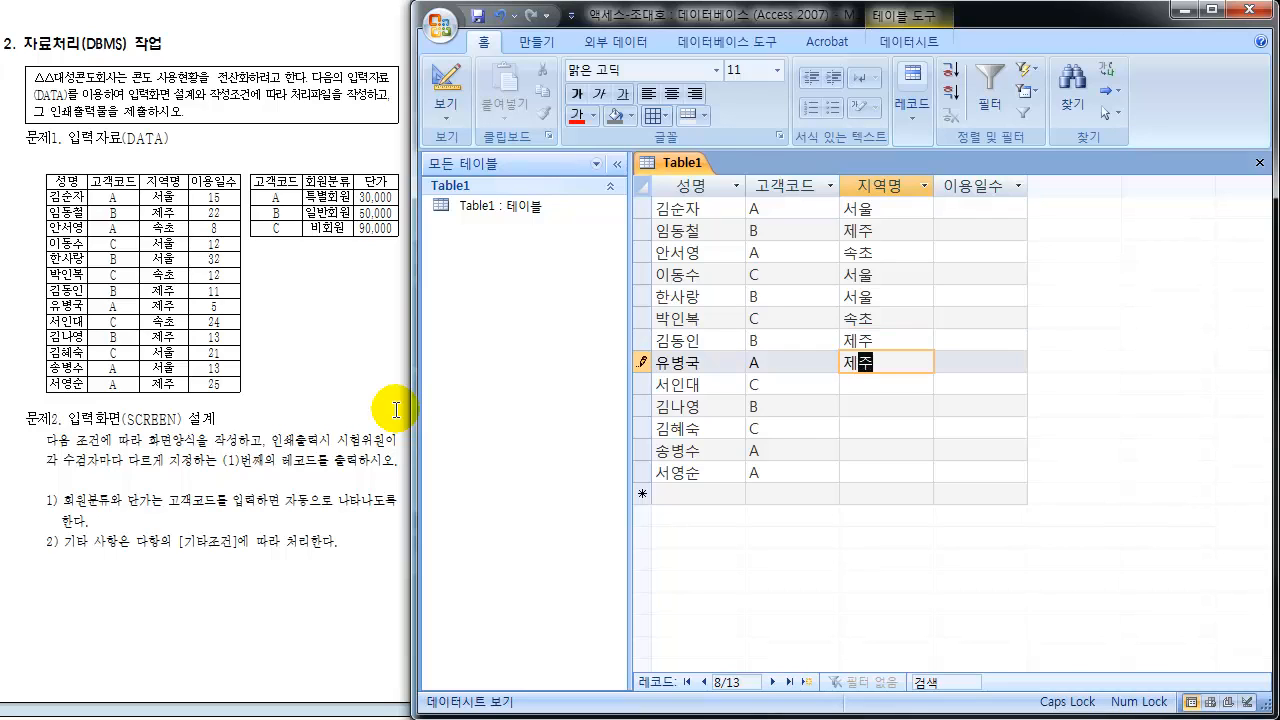
# Enter 제주, 속초 and 제주 as the 지역명 of records 8 to 10.
pyautogui.write('제주')
pyautogui.press('Down')
pyautogui.write('속초')
pyautogui.press('Down')
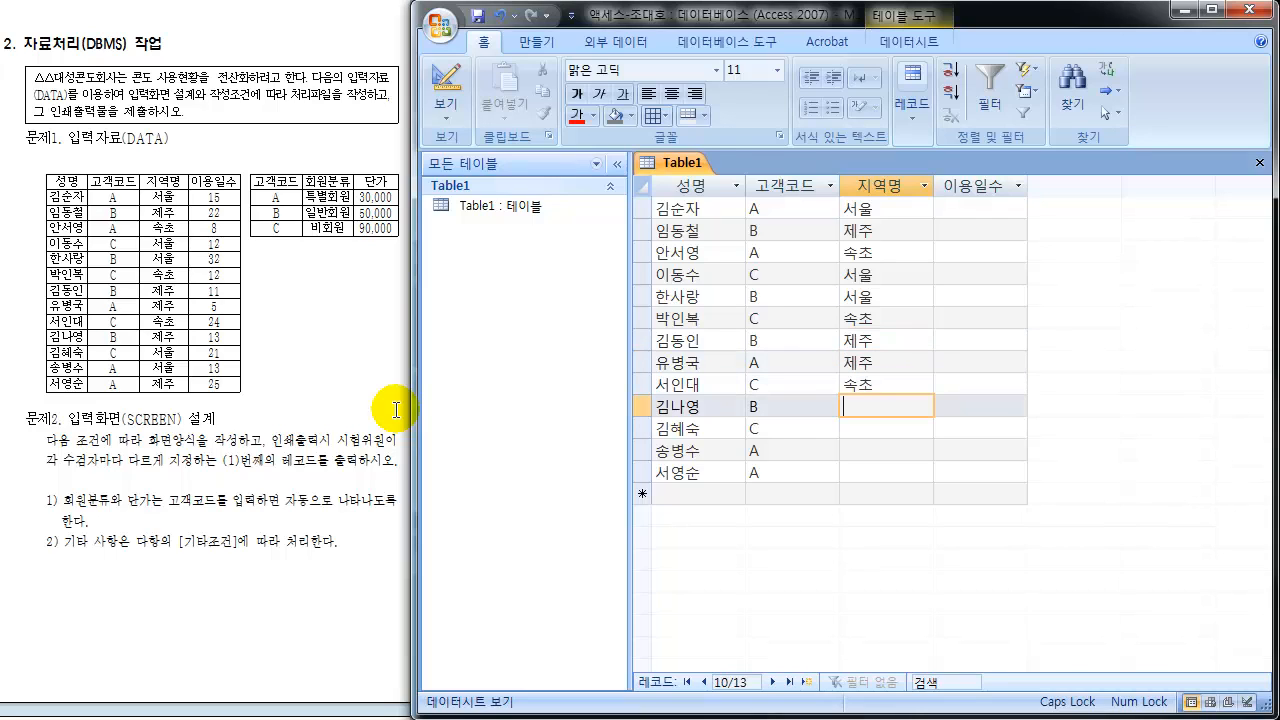
pyautogui.write('제주')
pyautogui.press('Down')
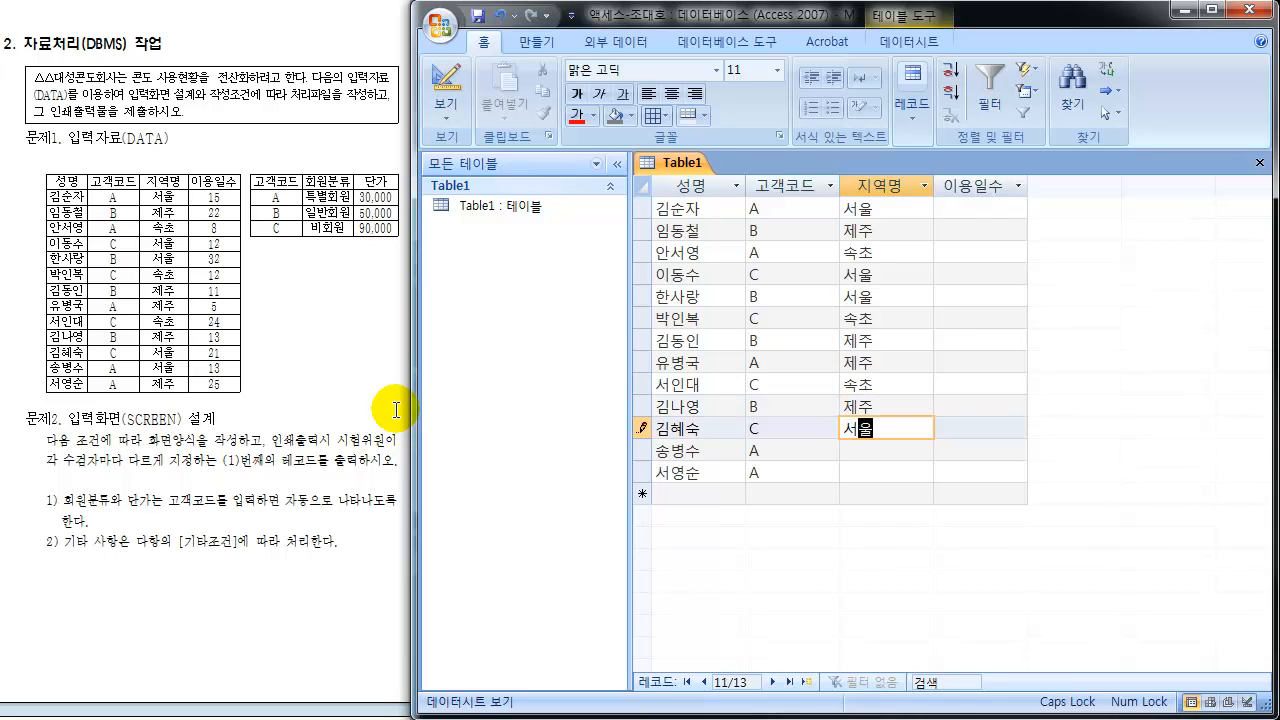
# Enter 서울, 서울 and 제주 as the 지역명 of records 11 to 13.
pyautogui.write('서울')
pyautogui.press('Down')
pyautogui.write('서울')
pyautogui.press('Down')
pyautogui.write('제')
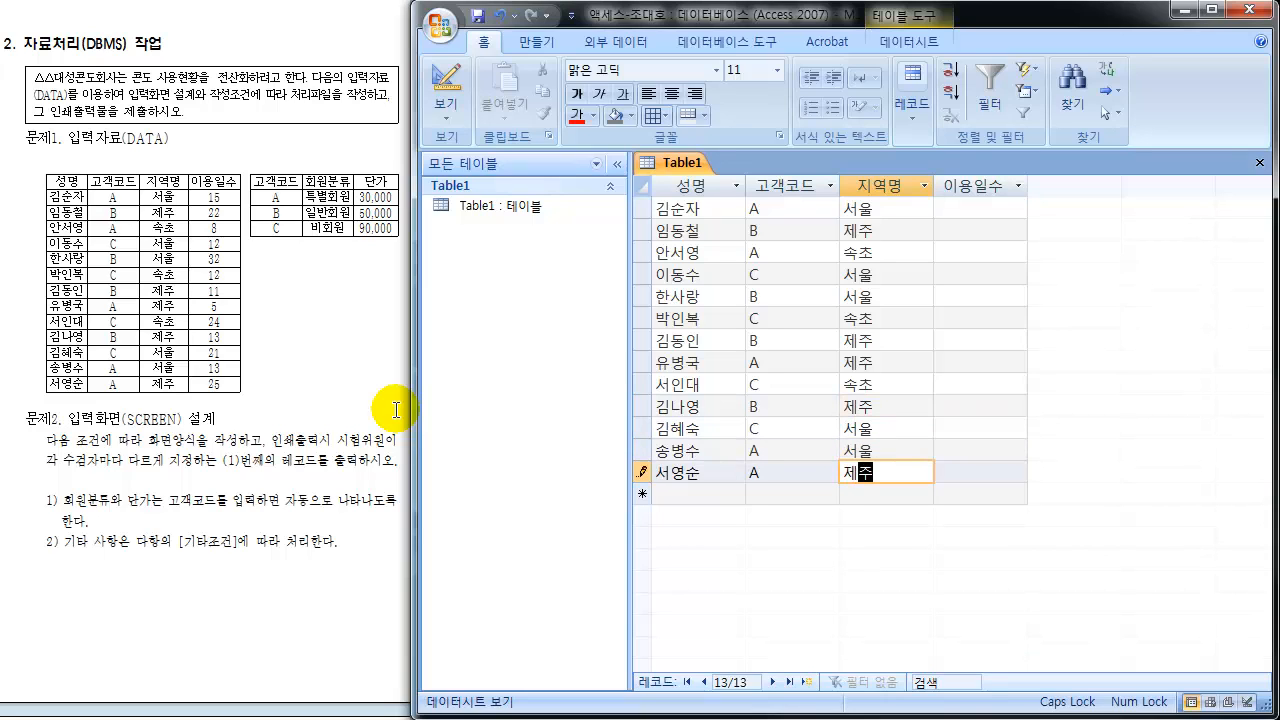
pyautogui.write('주')
pyautogui.press('Down')
# Enter 15, 22 and 8 as the 이용일수 of the first three records.
pyautogui.press('Right')
pyautogui.press('Up')
pyautogui.press('Up')
pyautogui.press('Up')
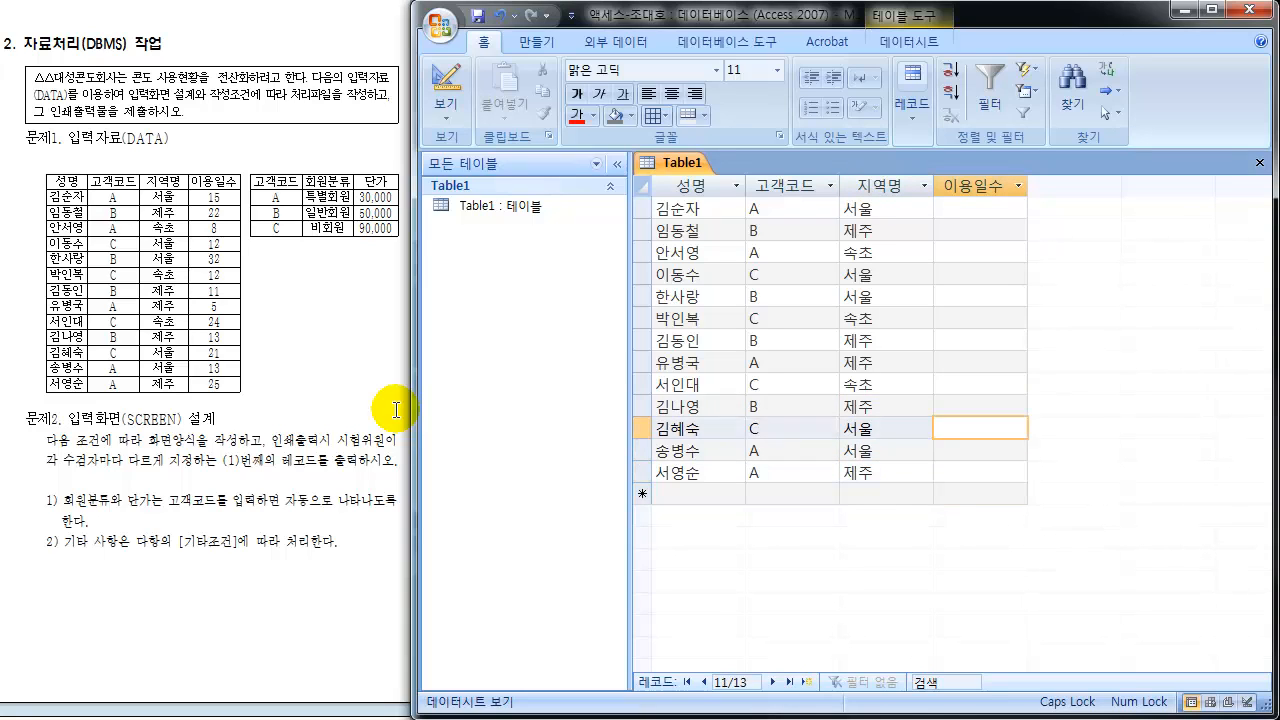
pyautogui.press('Up')
pyautogui.press('Up')
pyautogui.press('Up')
pyautogui.press('Up')
pyautogui.press('Up')
pyautogui.press('Up')
pyautogui.press('Up')
pyautogui.press('Up')
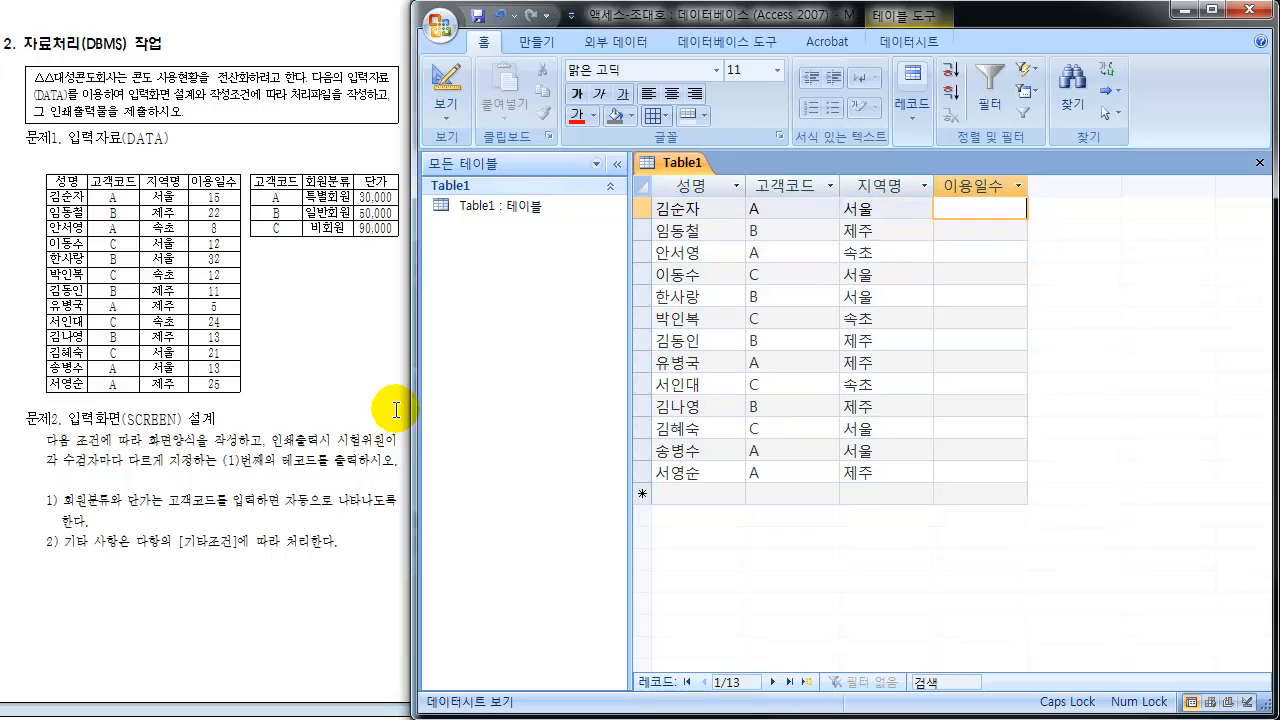
pyautogui.press('Down')
pyautogui.write('22')
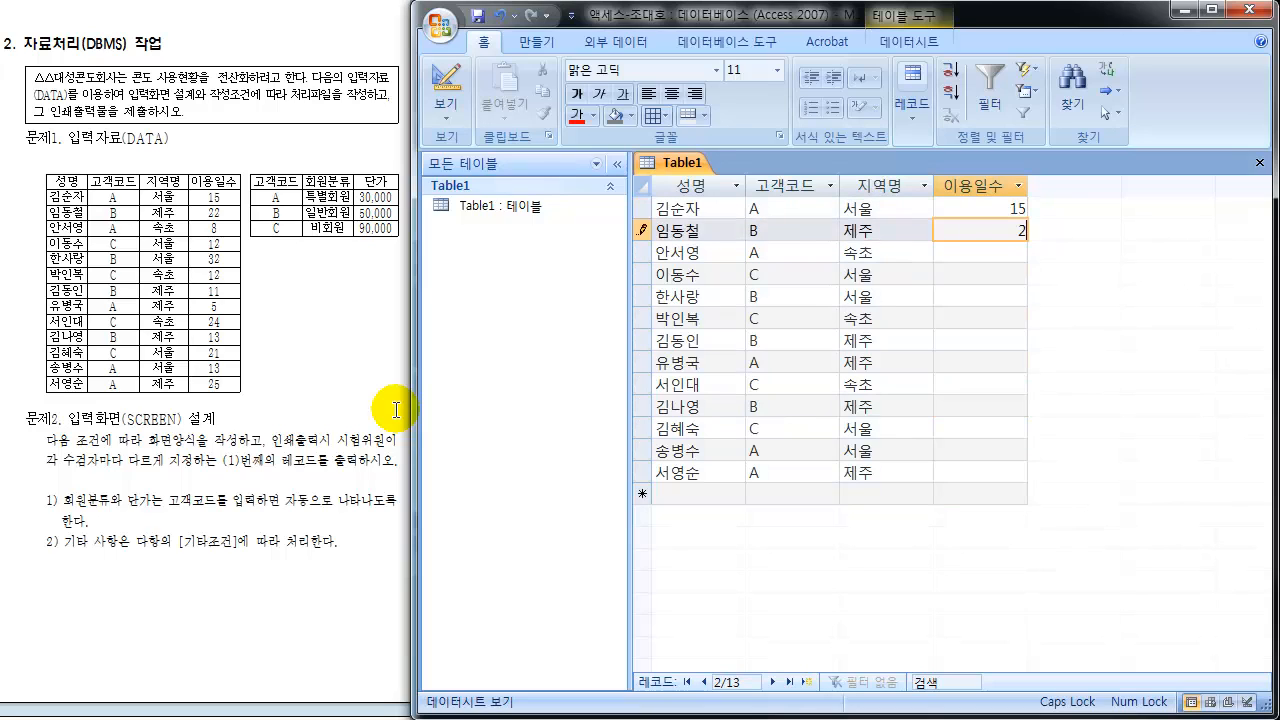
pyautogui.press('Down')
pyautogui.write('8')
pyautogui.press('Down')
# Enter 12, 32, 12 and 11 as the 이용일수 of records 4 to 7.
pyautogui.write('12')
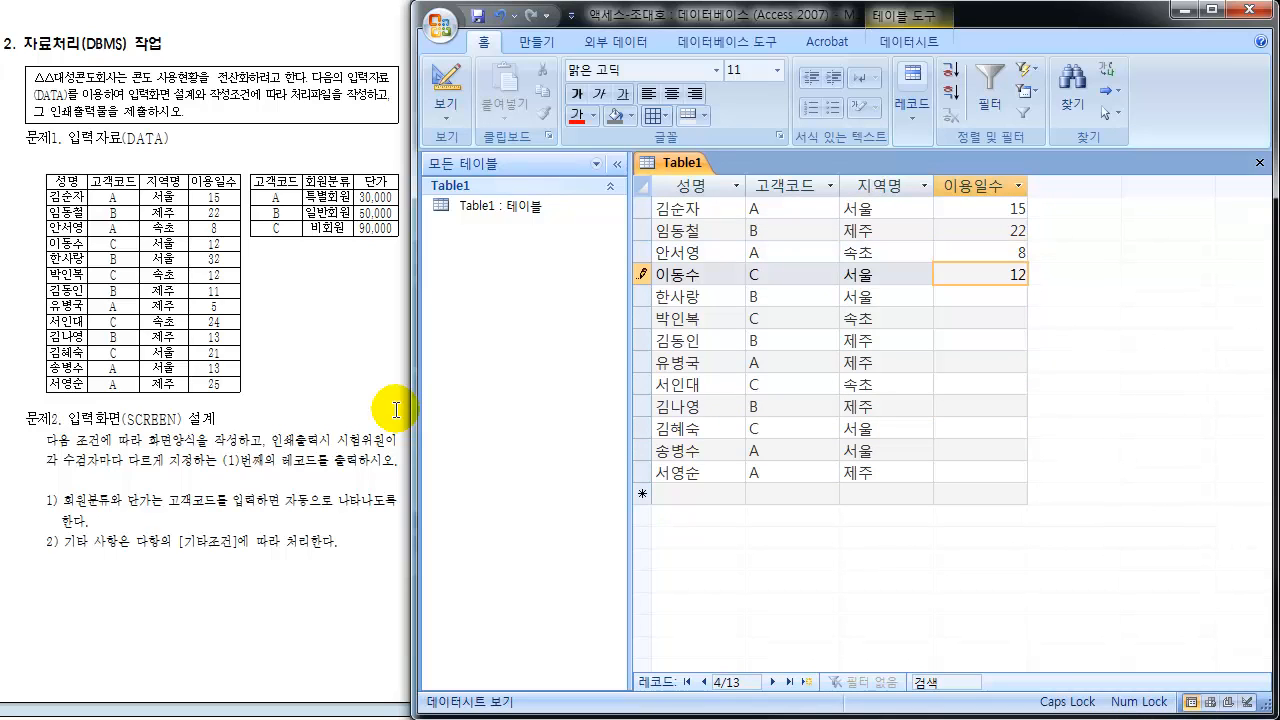
pyautogui.press('Down')
pyautogui.write('32')
pyautogui.press('Down')
pyautogui.write('12')
pyautogui.press('Down')
pyautogui.write('11')
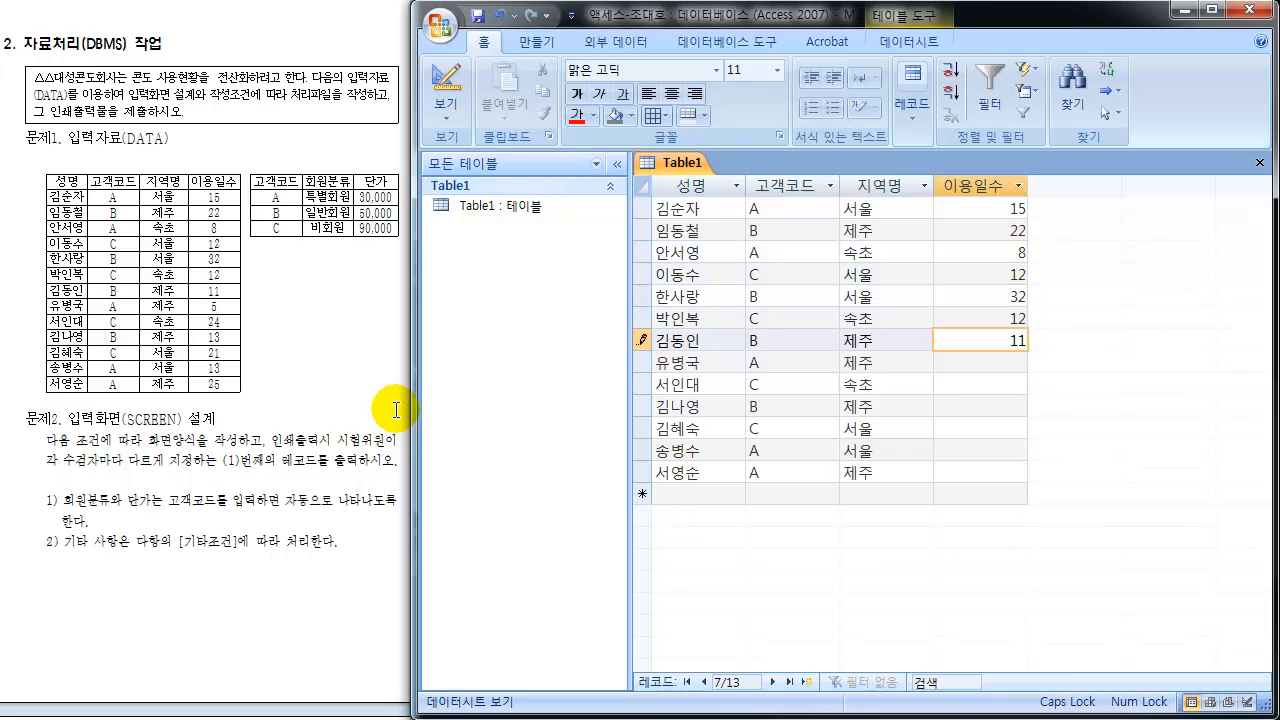
pyautogui.press('Down')
# Enter 5, 24 and 13 as the 이용일수 of records 8 to 10.
pyautogui.write('5')
pyautogui.press('Down')
pyautogui.write('24')
pyautogui.press('Down')
pyautogui.write('1')
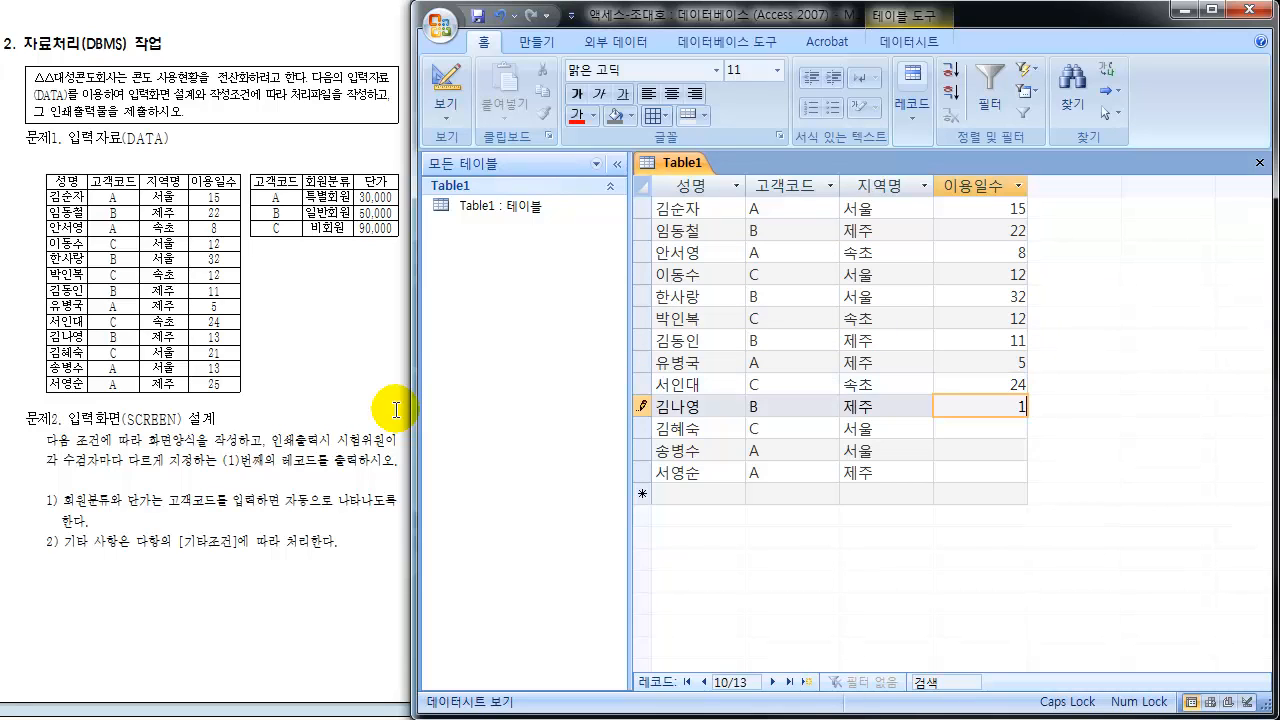
pyautogui.write('3')
pyautogui.press('Down')
# Enter 21, 13 and 25 as the 이용일수 of records 11 to 13.
pyautogui.write('21')
pyautogui.press('Down')
pyautogui.write('13')
pyautogui.press('Down')
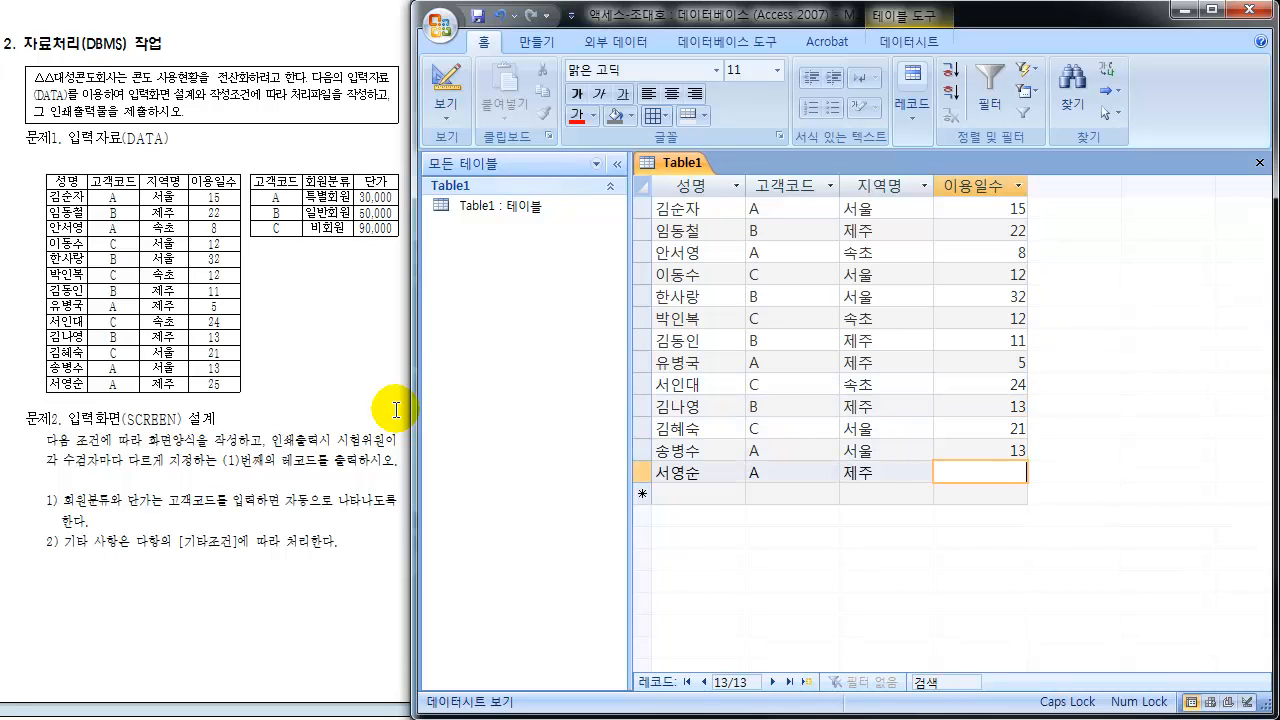
pyautogui.write('25')
pyautogui.press('Down')
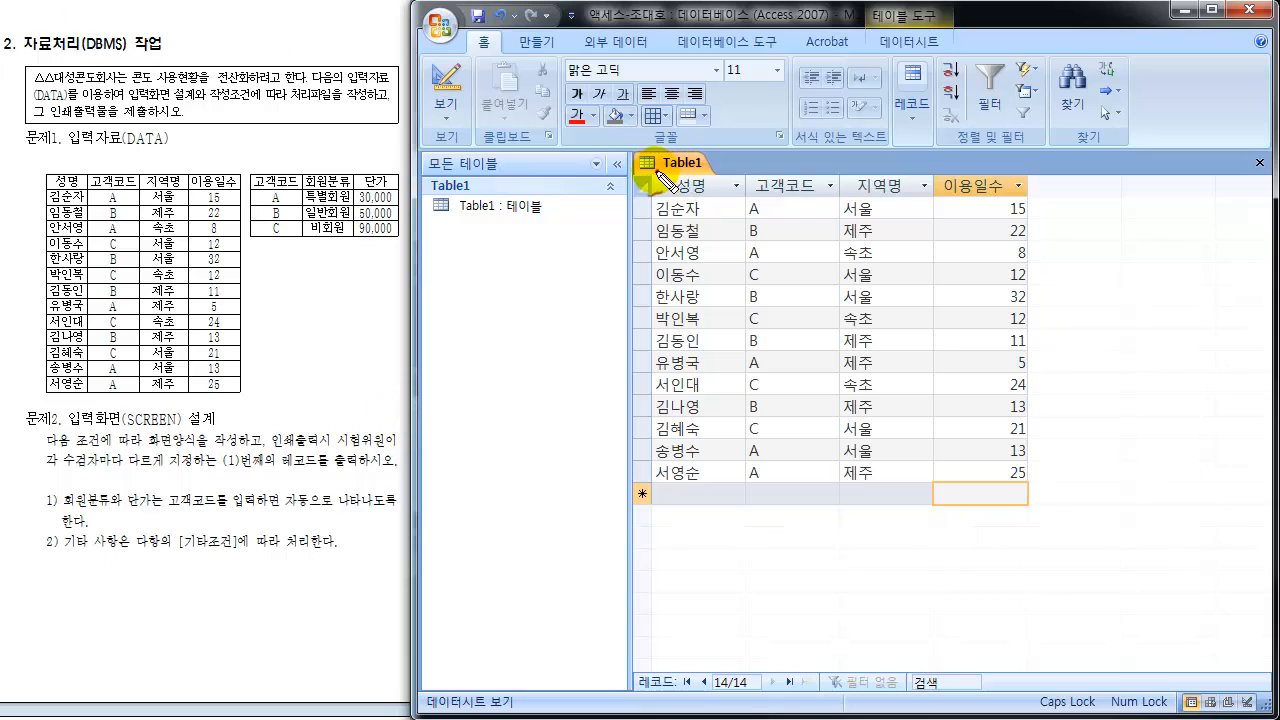
pyautogui.moveTo(655, 171)
pyautogui.mouseDown()
pyautogui.moveTo(707, 166)
pyautogui.moveTo(666, 179)
pyautogui.moveTo(656, 150)
pyautogui.moveTo(673, 181)
pyautogui.mouseUp()
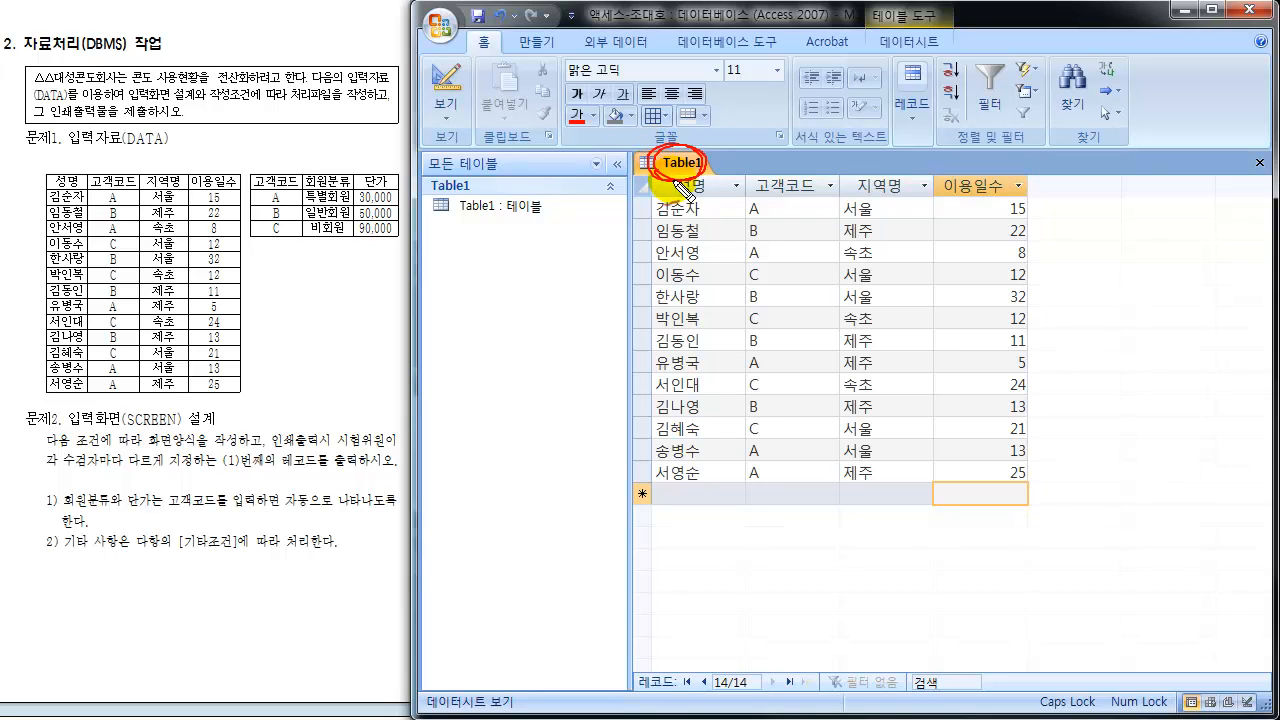
pyautogui.moveTo(62, 172)
pyautogui.mouseDown()
pyautogui.moveTo(28, 325)
pyautogui.moveTo(48, 378)
pyautogui.mouseUp()
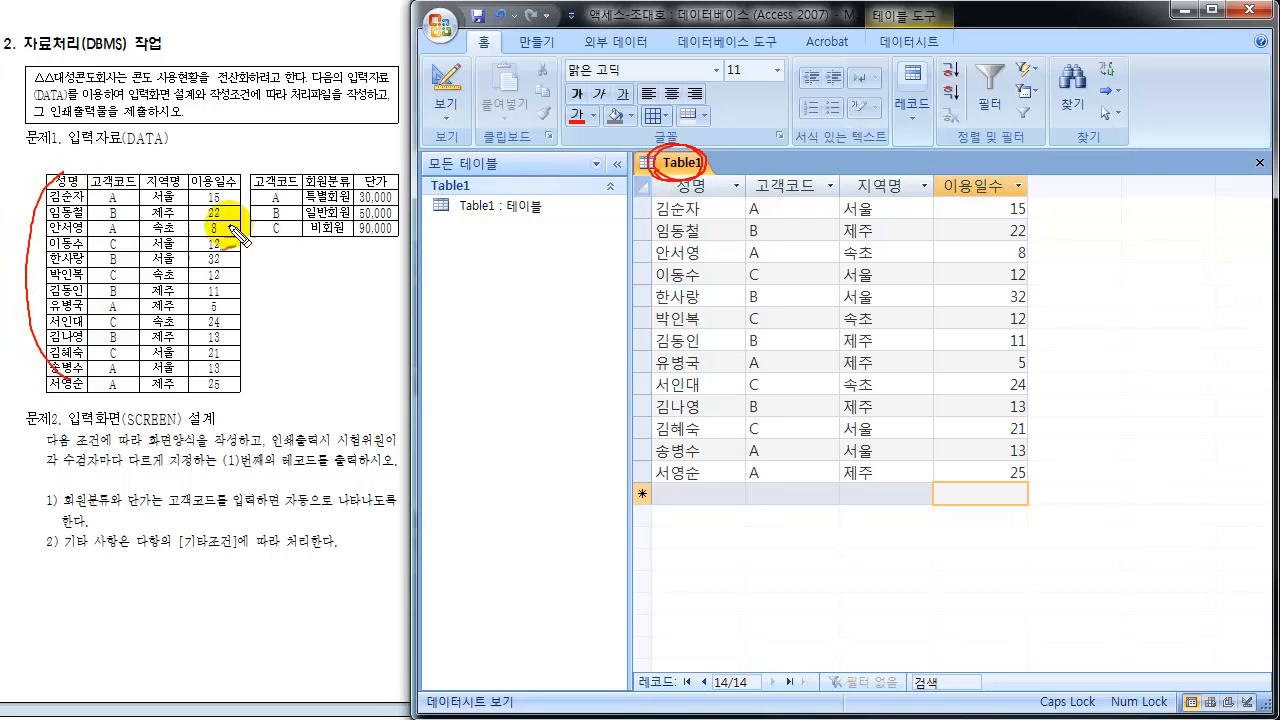
pyautogui.moveTo(200, 172)
pyautogui.mouseDown()
pyautogui.moveTo(245, 225)
pyautogui.moveTo(214, 395)
pyautogui.mouseUp()
pyautogui.moveTo(60, 155)
pyautogui.mouseDown()
pyautogui.moveTo(87, 156)
pyautogui.moveTo(79, 174)
pyautogui.moveTo(100, 174)
pyautogui.mouseUp()
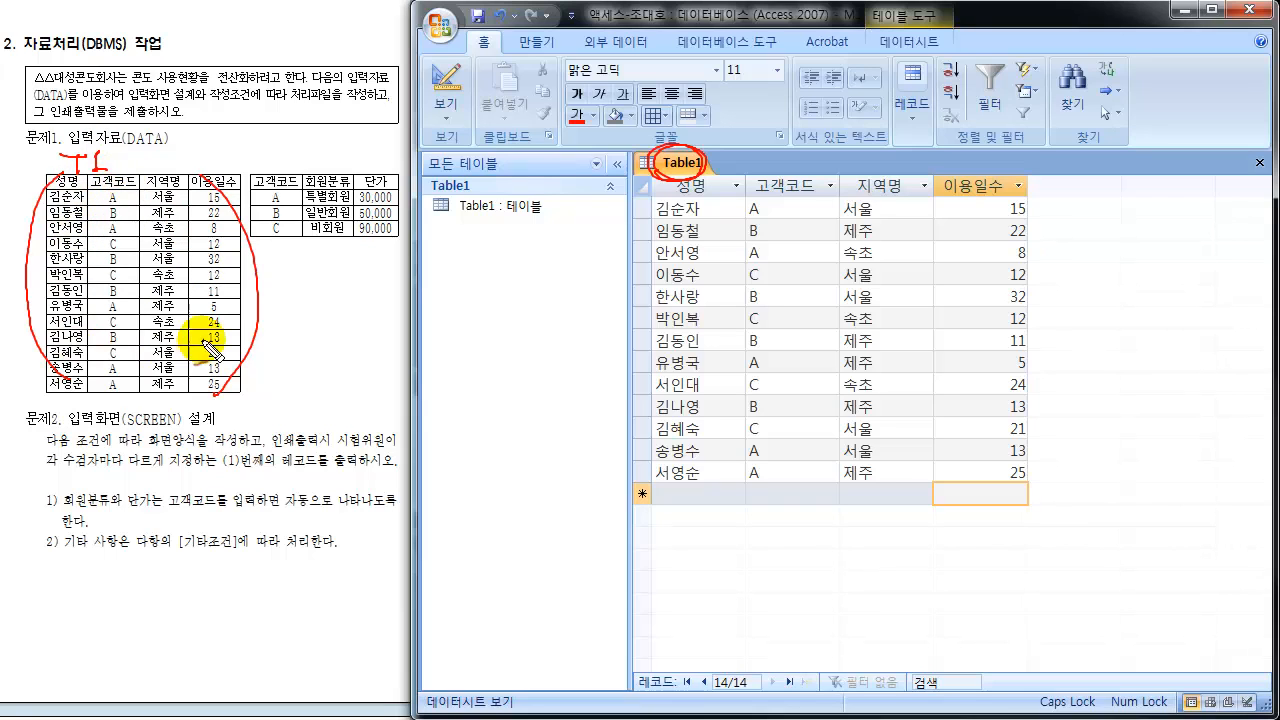
pyautogui.moveTo(42, 176)
pyautogui.mouseDown()
pyautogui.moveTo(110, 190)
pyautogui.moveTo(223, 185)
pyautogui.moveTo(200, 168)
pyautogui.moveTo(29, 171)
pyautogui.moveTo(171, 143)
pyautogui.moveTo(171, 160)
pyautogui.moveTo(242, 146)
pyautogui.mouseUp()
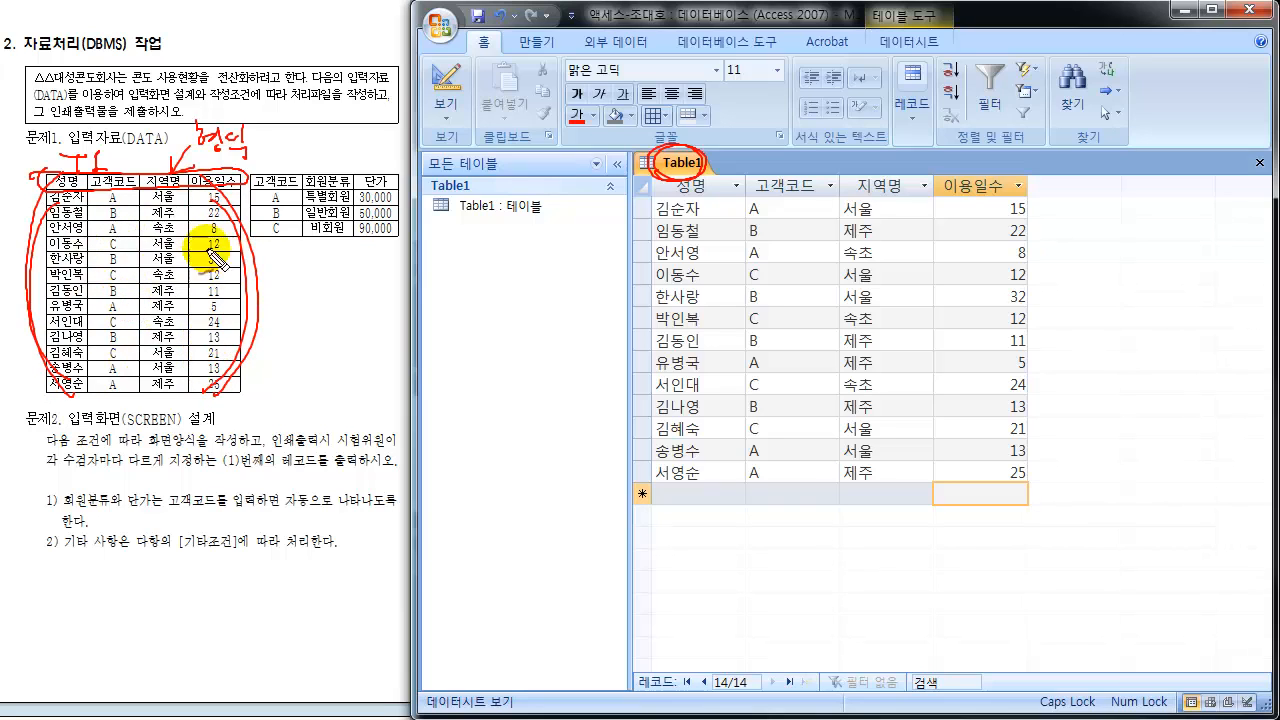
pyautogui.moveTo(267, 148)
pyautogui.mouseDown()
pyautogui.moveTo(289, 149)
pyautogui.moveTo(270, 255)
pyautogui.mouseUp()
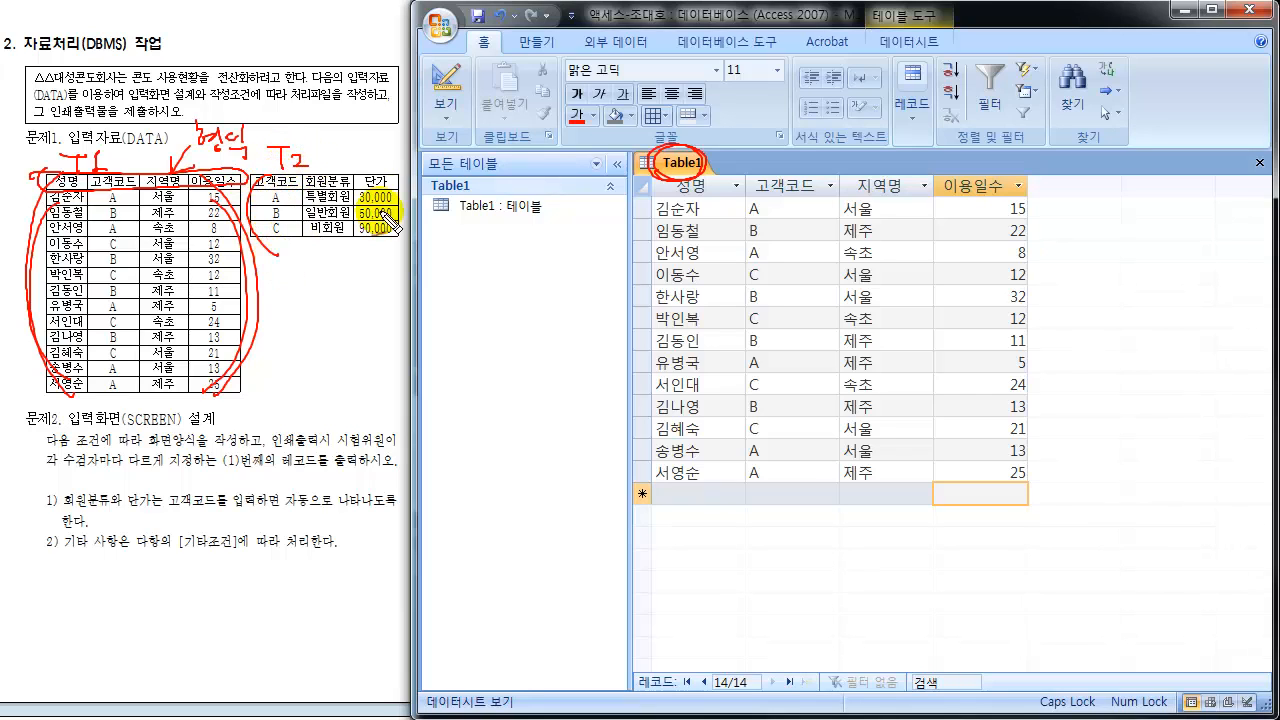
pyautogui.moveTo(393, 185); pyautogui.dragTo(384, 248)
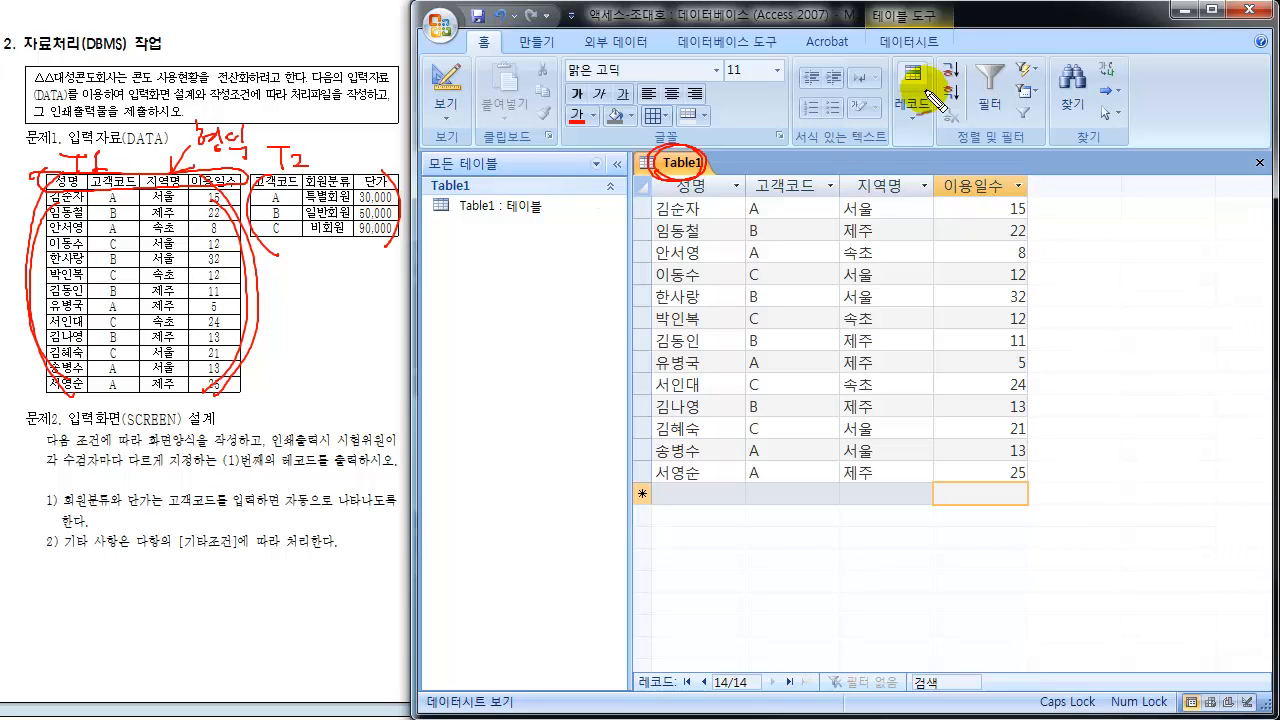
pyautogui.press('Escape')
# Close Table1 and create a second, empty table in design view.
pyautogui.click(688, 165)
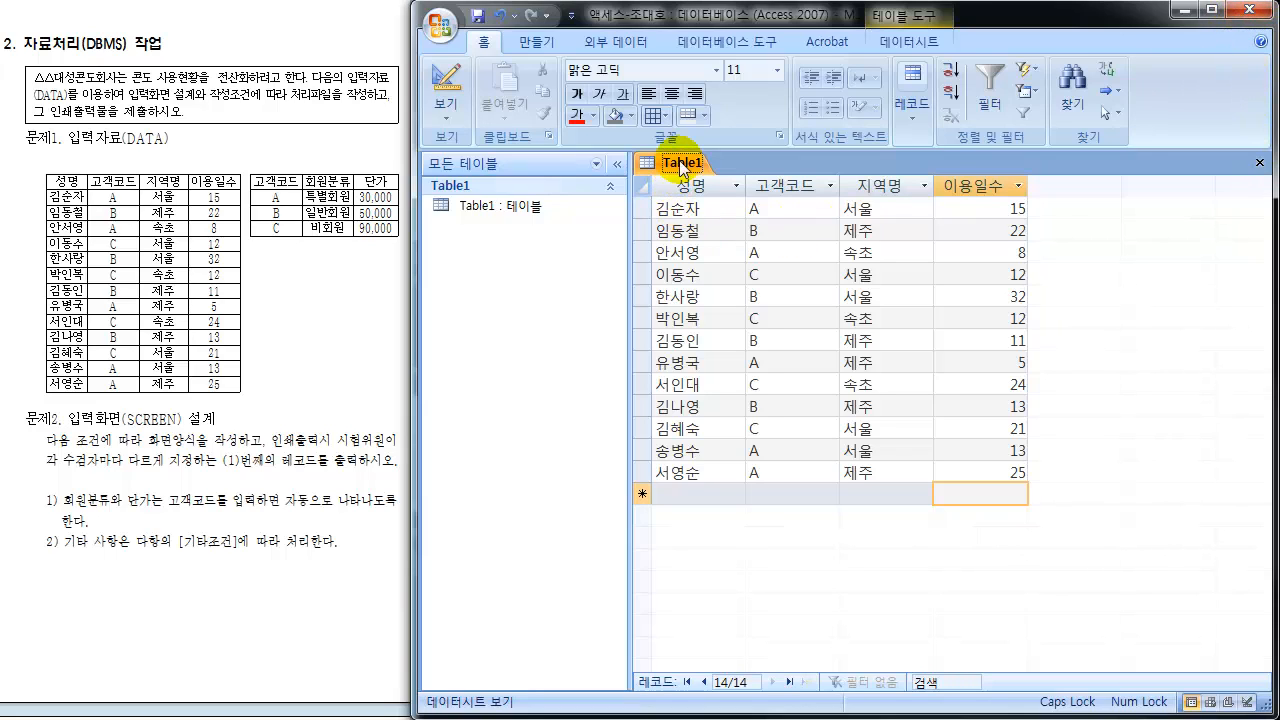
pyautogui.click(1259, 163)
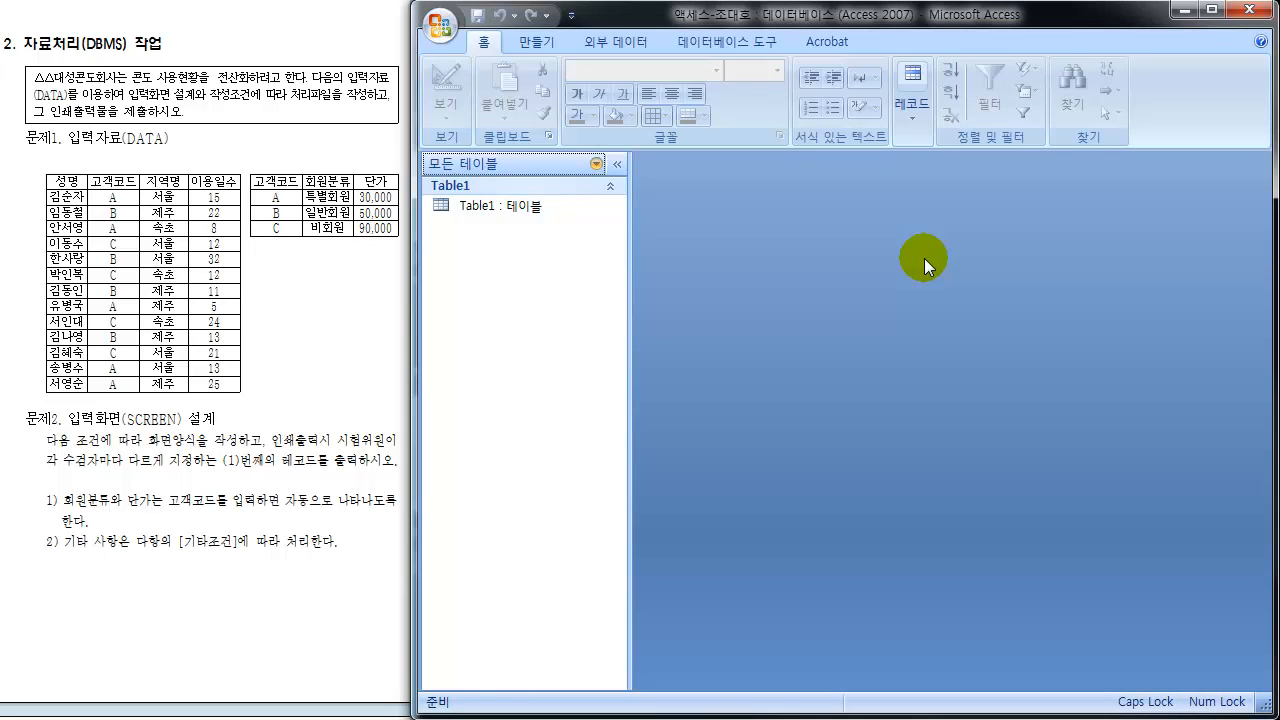
pyautogui.click(478, 207)
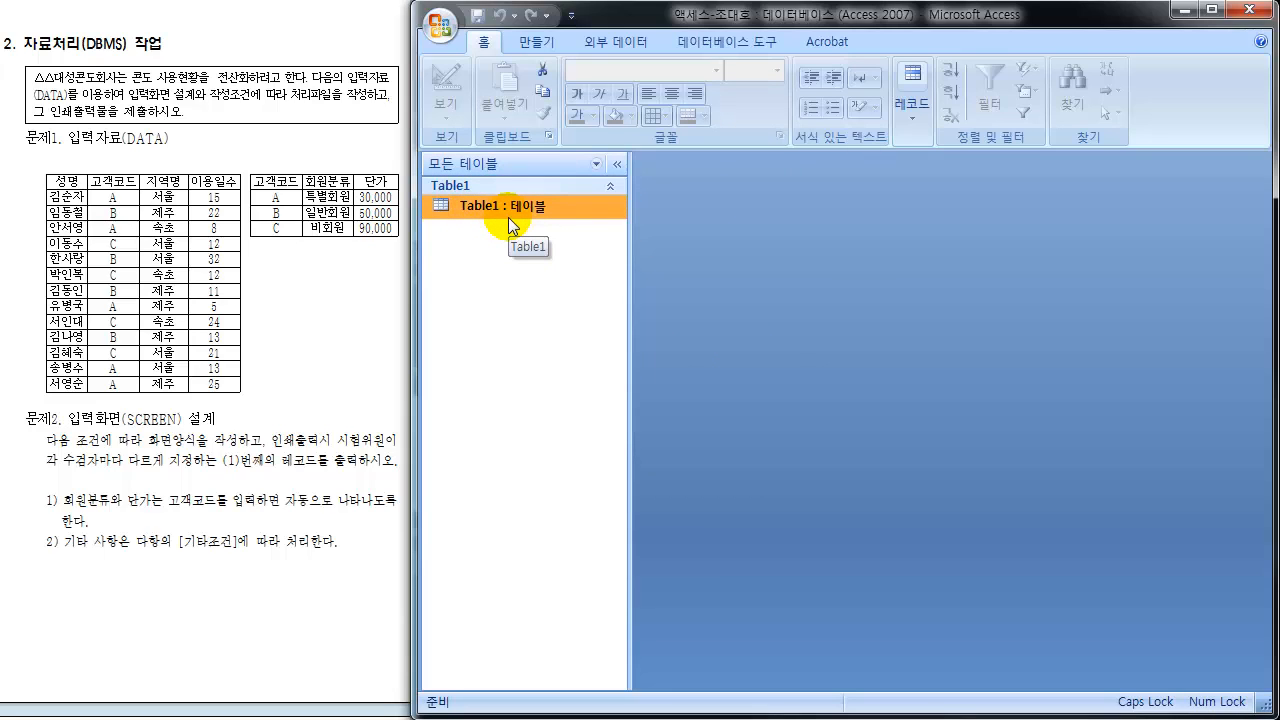
pyautogui.click(522, 43)
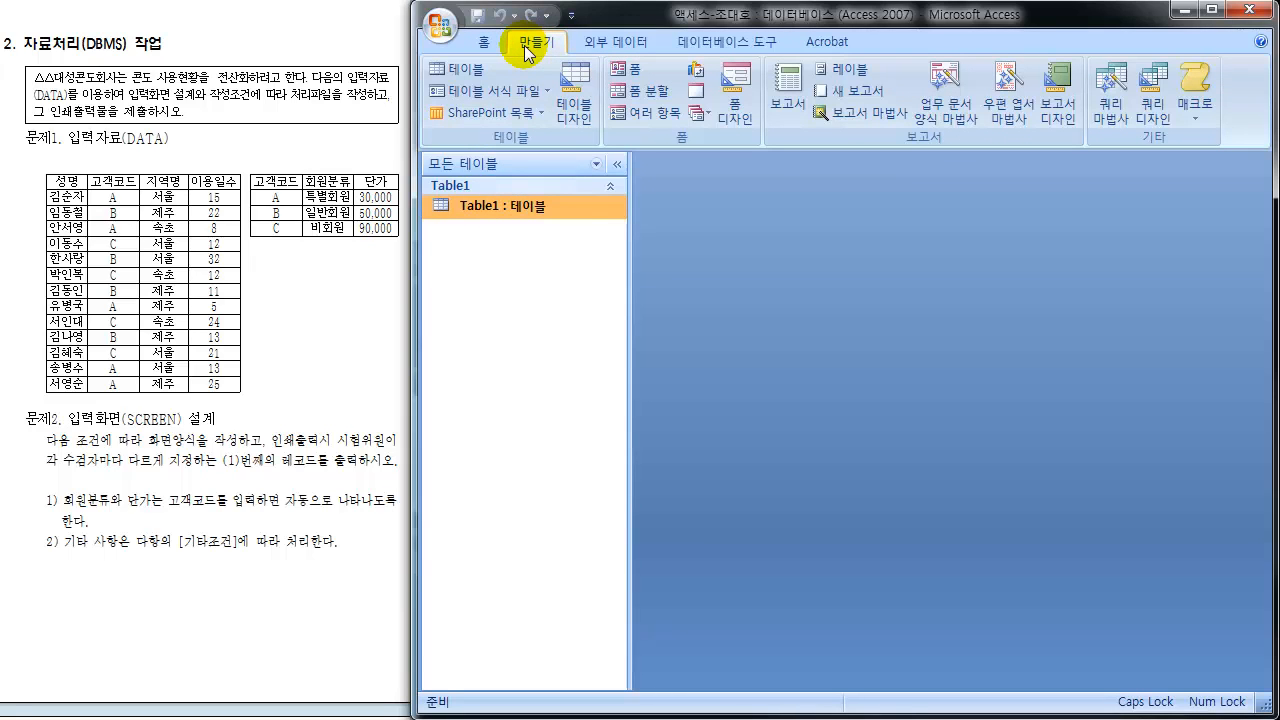
pyautogui.click(575, 87)
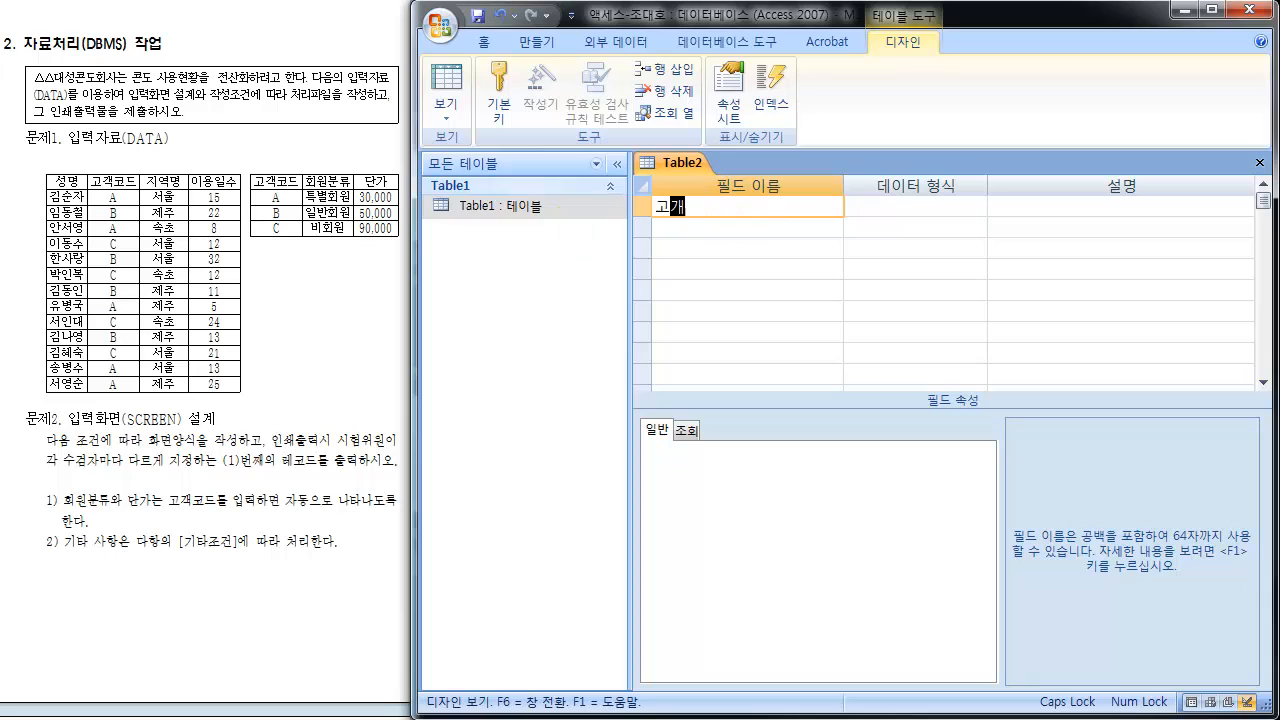
# Add the fields 고객코드, 회원분류 and 단가 to the new table's design.
pyautogui.press('Down')
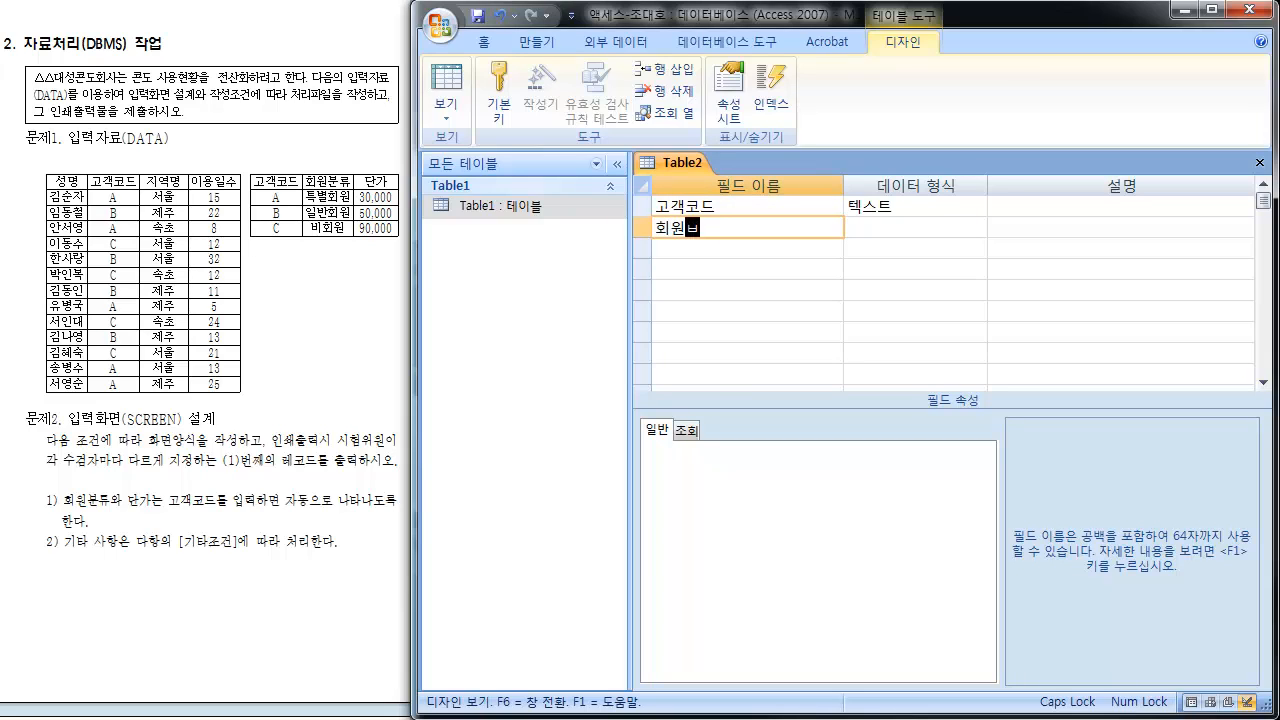
pyautogui.press('Down')
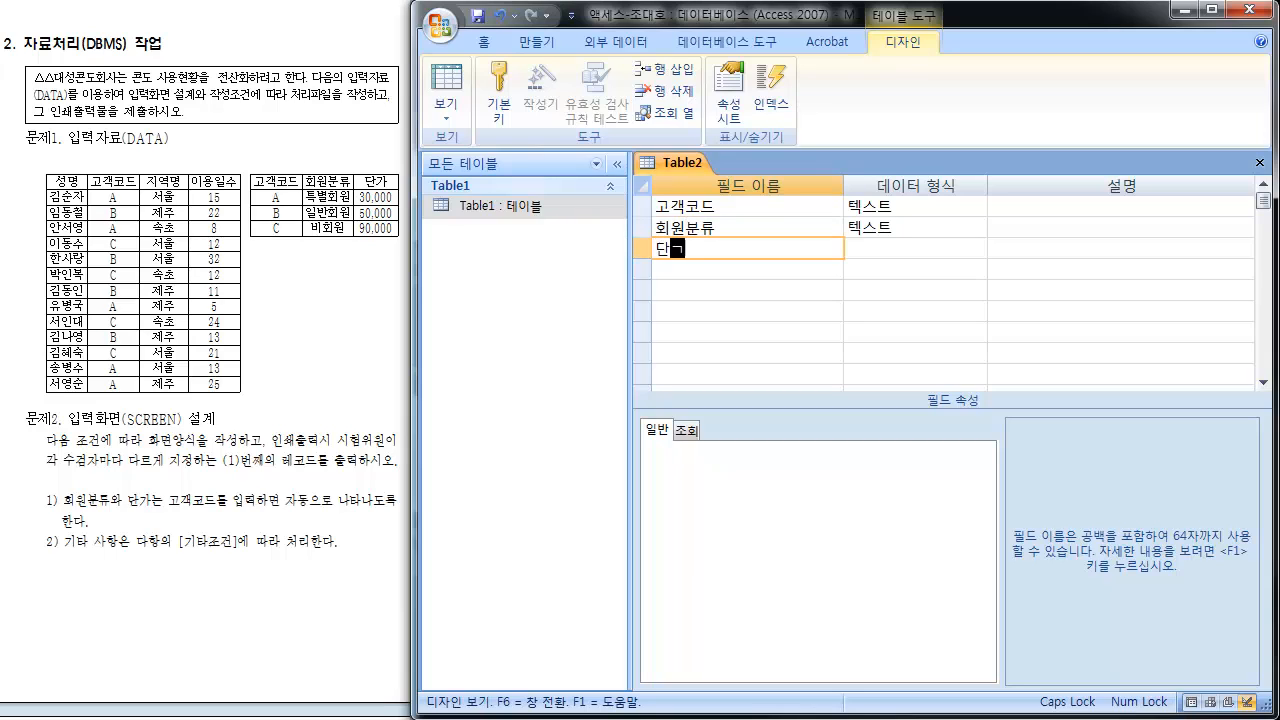
pyautogui.press('Down')
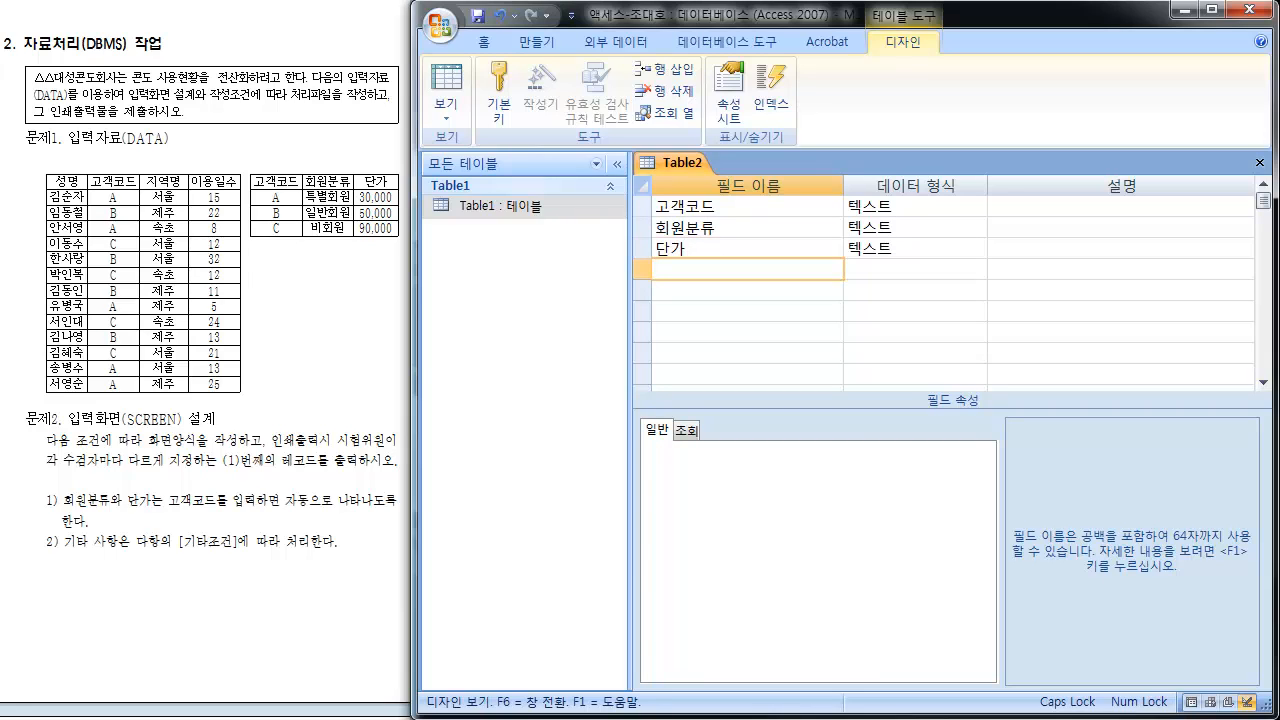
pyautogui.hotkey('ctrl', 'shift', 'd')
pyautogui.moveTo(664, 169)
pyautogui.mouseDown()
pyautogui.moveTo(711, 167)
pyautogui.moveTo(674, 171)
pyautogui.mouseUp()
pyautogui.moveTo(255, 184)
pyautogui.mouseDown()
pyautogui.moveTo(380, 190)
pyautogui.moveTo(331, 157)
pyautogui.moveTo(623, 242)
pyautogui.moveTo(619, 225)
pyautogui.moveTo(666, 263)
pyautogui.mouseUp()
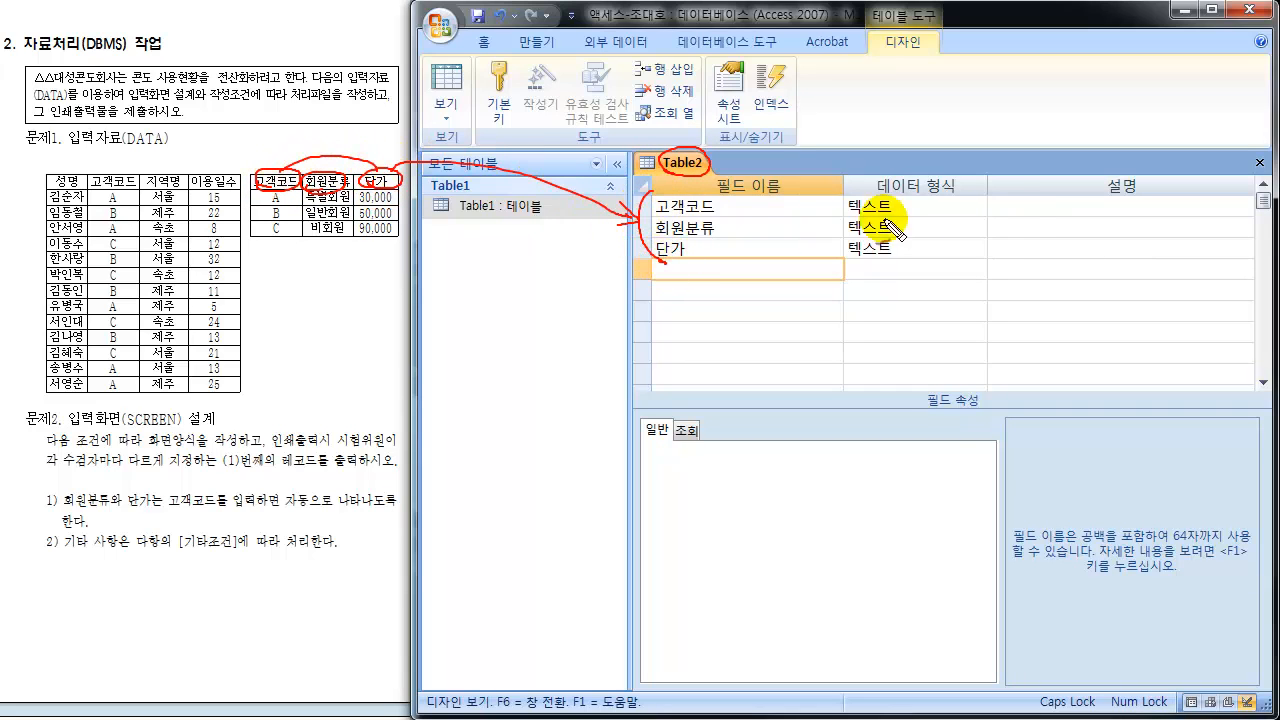
pyautogui.moveTo(903, 196); pyautogui.dragTo(903, 266)
pyautogui.moveTo(832, 194); pyautogui.dragTo(829, 263)
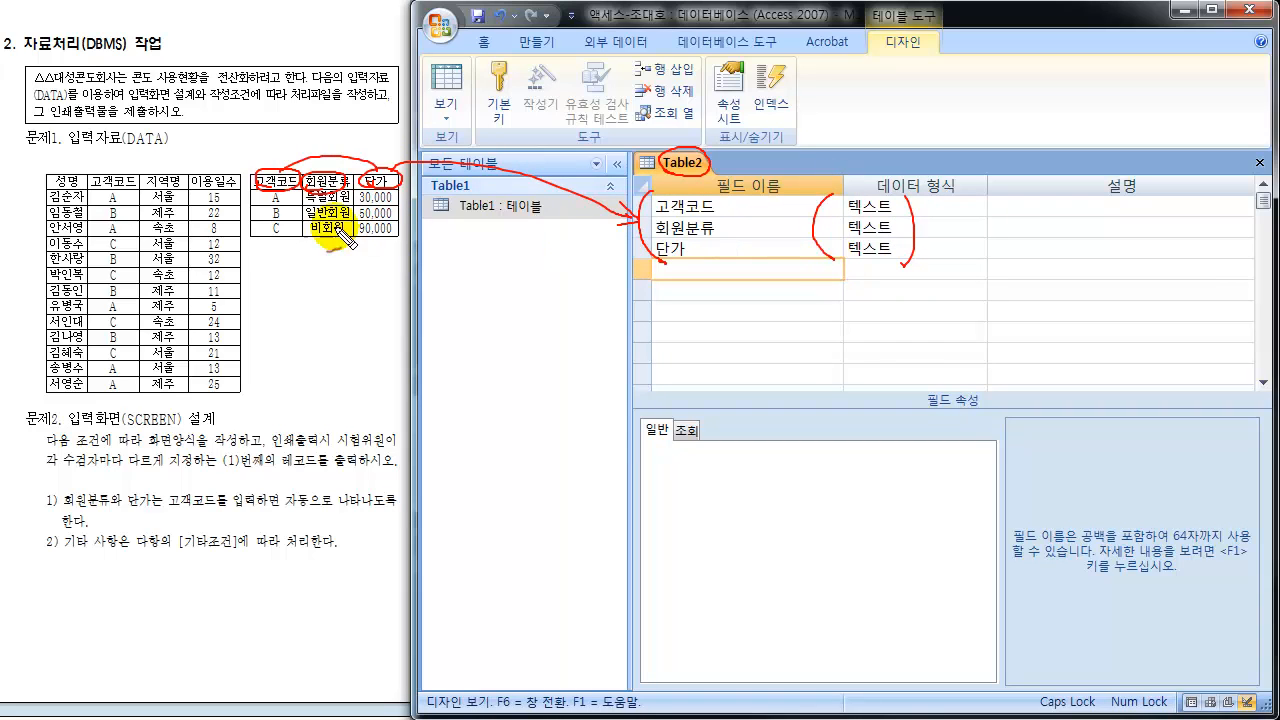
pyautogui.moveTo(280, 194)
pyautogui.mouseDown()
pyautogui.moveTo(277, 241)
pyautogui.moveTo(268, 197)
pyautogui.mouseUp()
pyautogui.moveTo(262, 257); pyautogui.dragTo(284, 258)
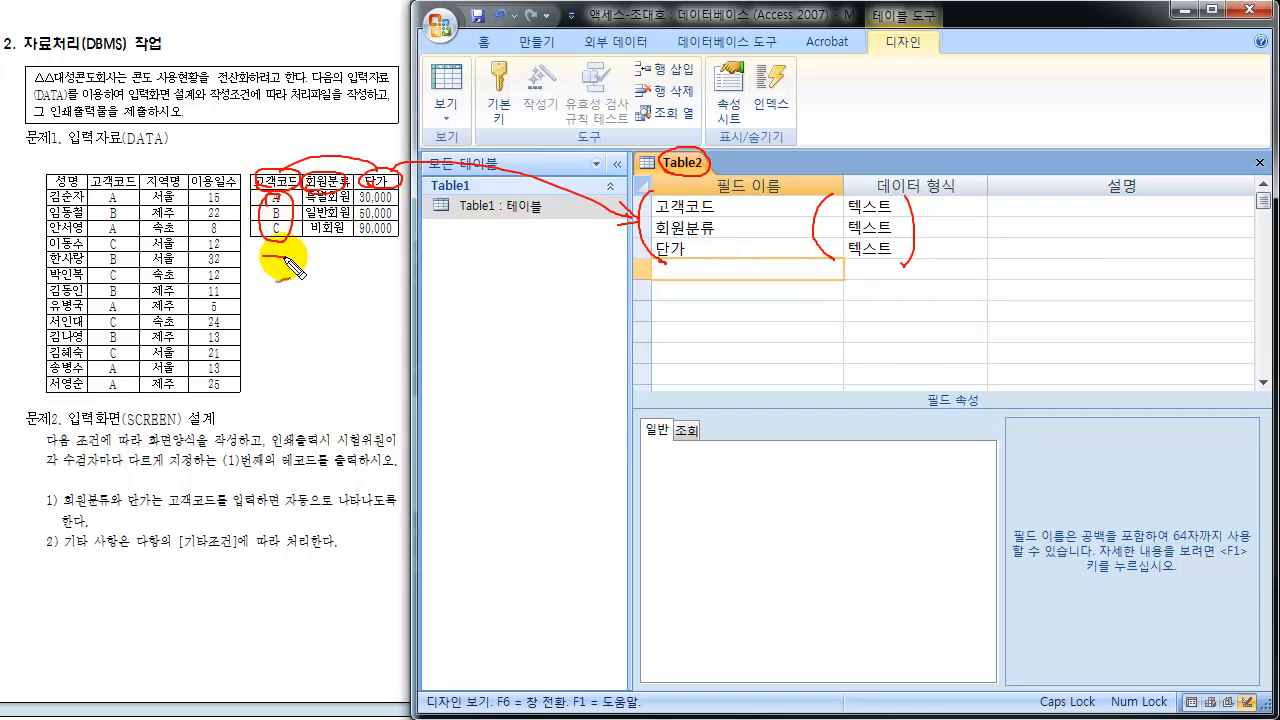
pyautogui.moveTo(305, 192)
pyautogui.mouseDown()
pyautogui.moveTo(343, 228)
pyautogui.moveTo(298, 196)
pyautogui.moveTo(337, 254)
pyautogui.mouseUp()
pyautogui.moveTo(325, 256); pyautogui.dragTo(325, 282)
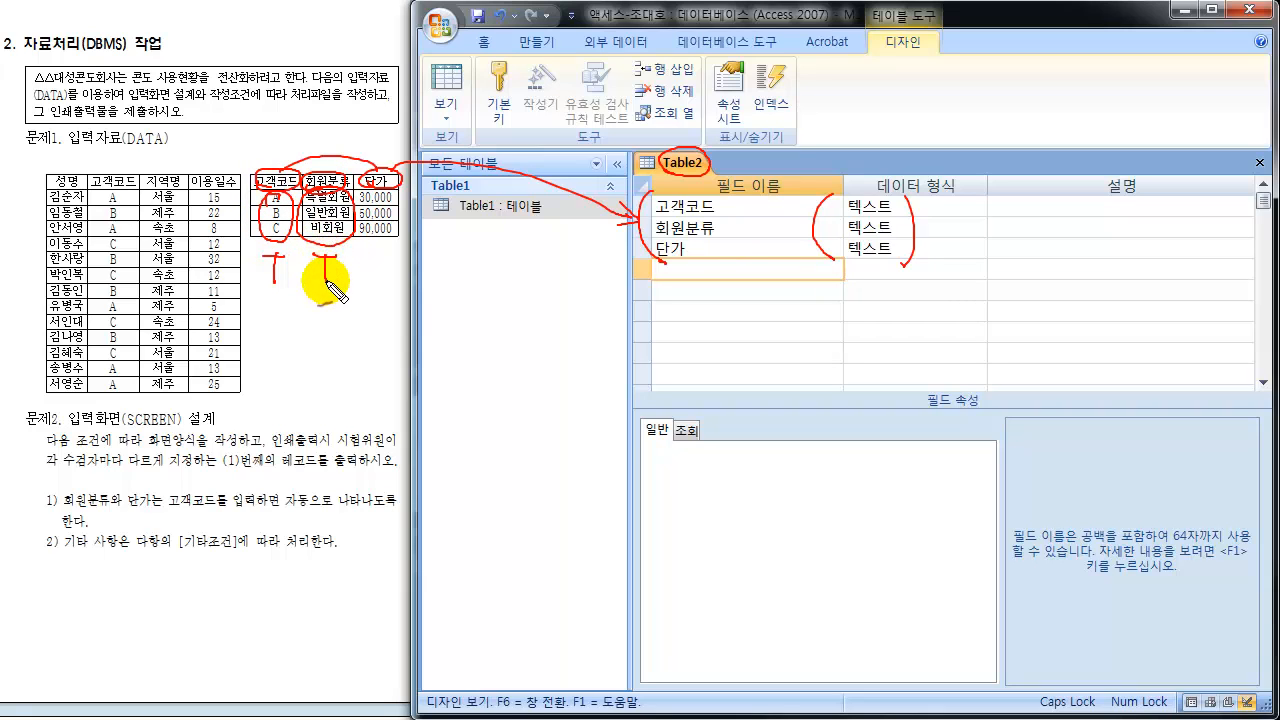
pyautogui.moveTo(358, 194)
pyautogui.mouseDown()
pyautogui.moveTo(402, 238)
pyautogui.moveTo(349, 206)
pyautogui.mouseUp()
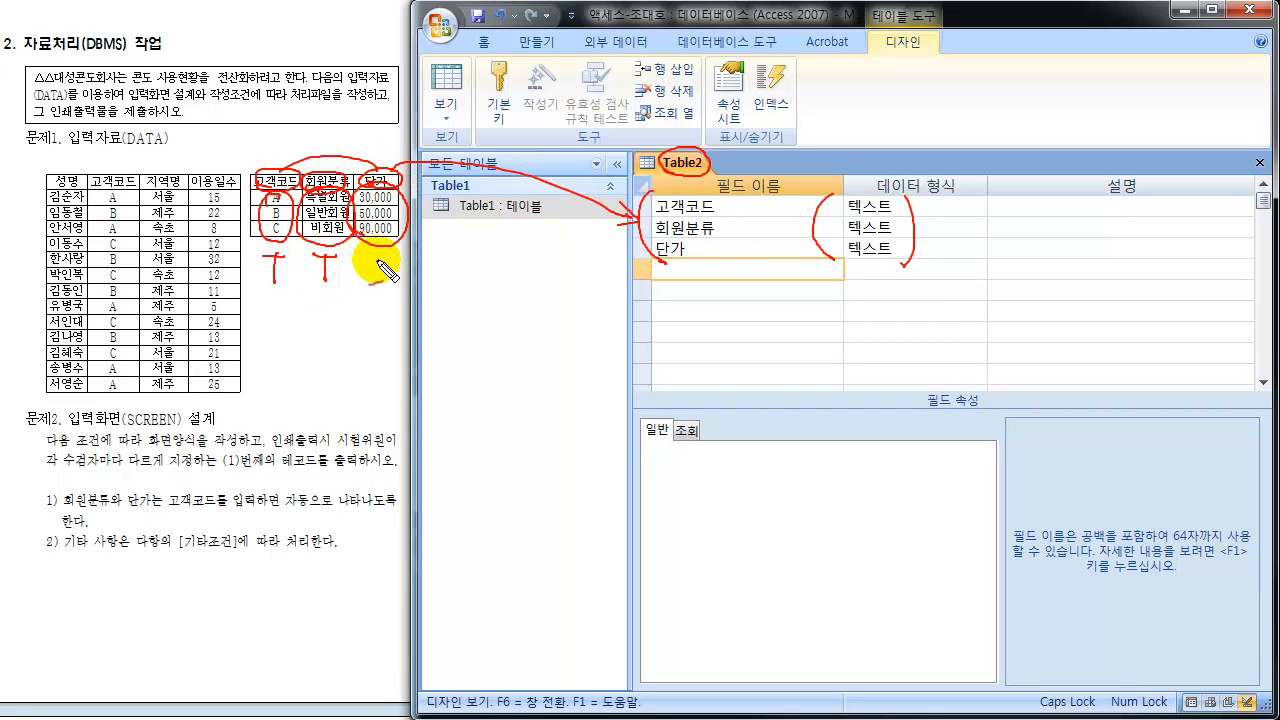
pyautogui.moveTo(372, 250)
pyautogui.mouseDown()
pyautogui.moveTo(363, 297)
pyautogui.moveTo(374, 314)
pyautogui.moveTo(406, 312)
pyautogui.mouseUp()
pyautogui.moveTo(411, 290)
pyautogui.mouseDown()
pyautogui.moveTo(409, 318)
pyautogui.moveTo(428, 299)
pyautogui.mouseUp()
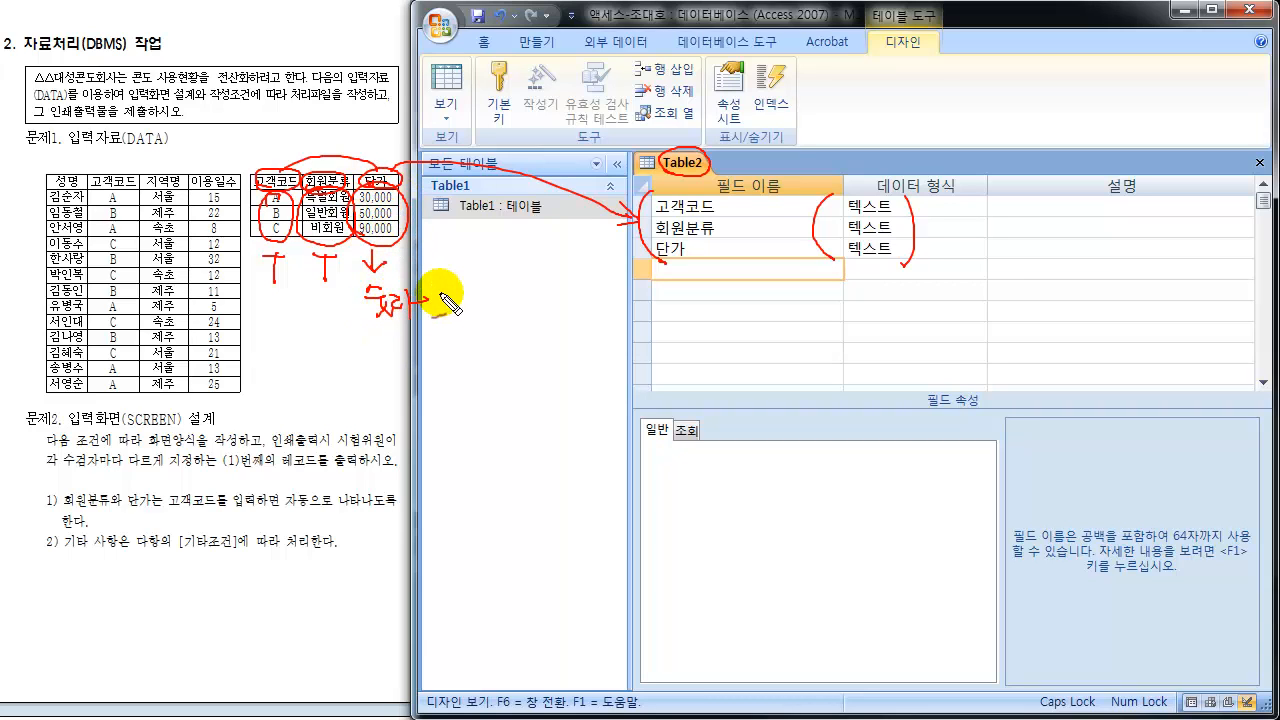
pyautogui.moveTo(432, 290)
pyautogui.mouseDown()
pyautogui.moveTo(486, 296)
pyautogui.moveTo(503, 318)
pyautogui.mouseUp()
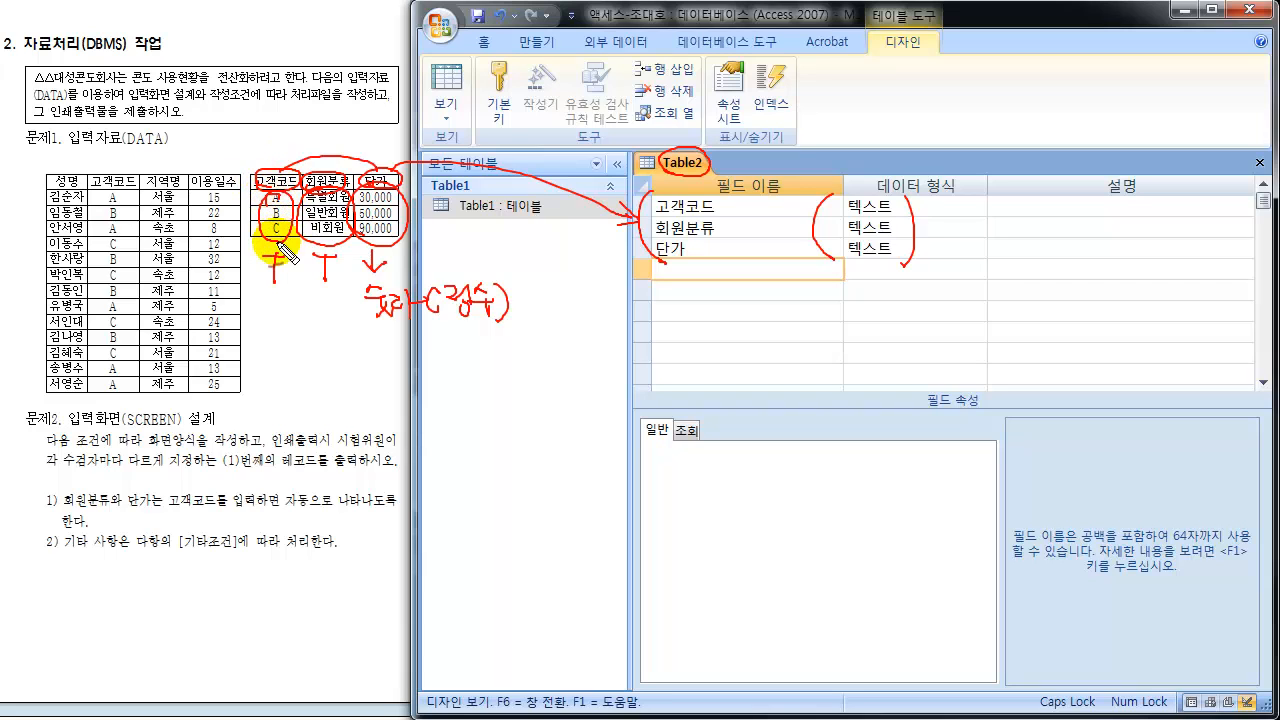
pyautogui.moveTo(252, 240)
pyautogui.mouseDown()
pyautogui.moveTo(262, 350)
pyautogui.moveTo(330, 340)
pyautogui.moveTo(300, 345)
pyautogui.moveTo(375, 350)
pyautogui.moveTo(405, 368)
pyautogui.moveTo(448, 350)
pyautogui.moveTo(470, 366)
pyautogui.moveTo(476, 330)
pyautogui.mouseUp()
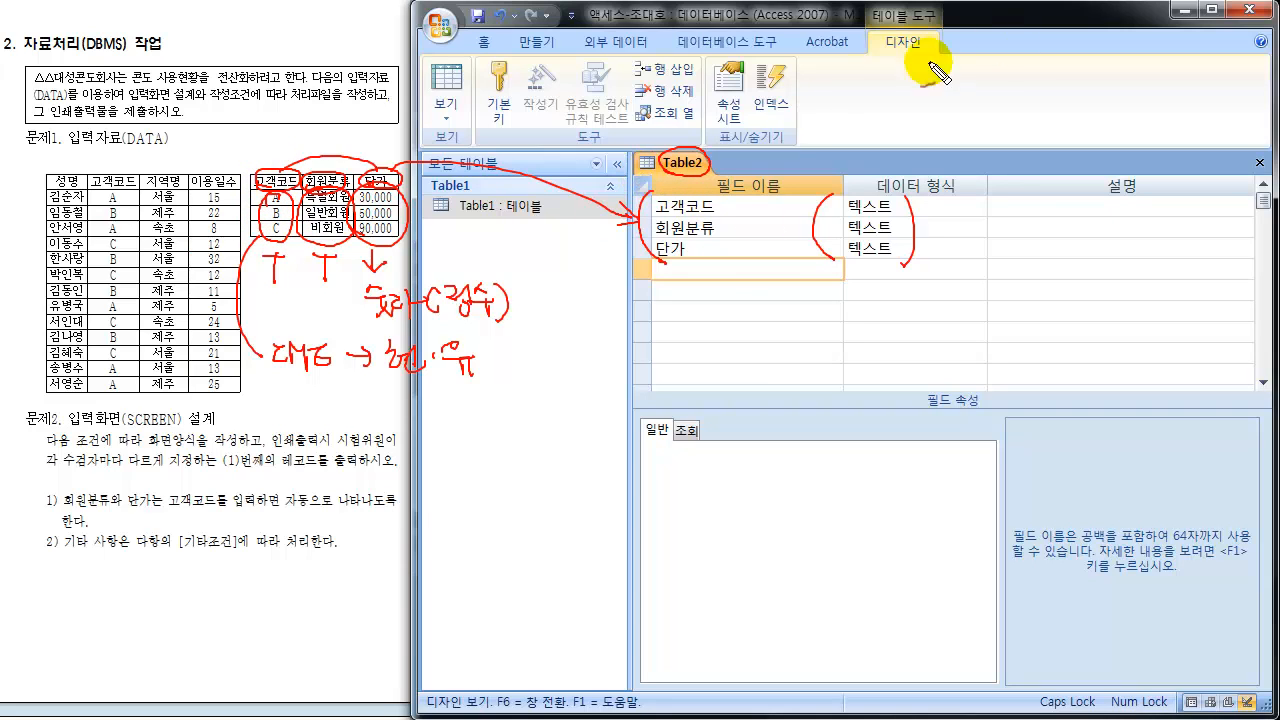
pyautogui.moveTo(673, 280); pyautogui.dragTo(690, 276)
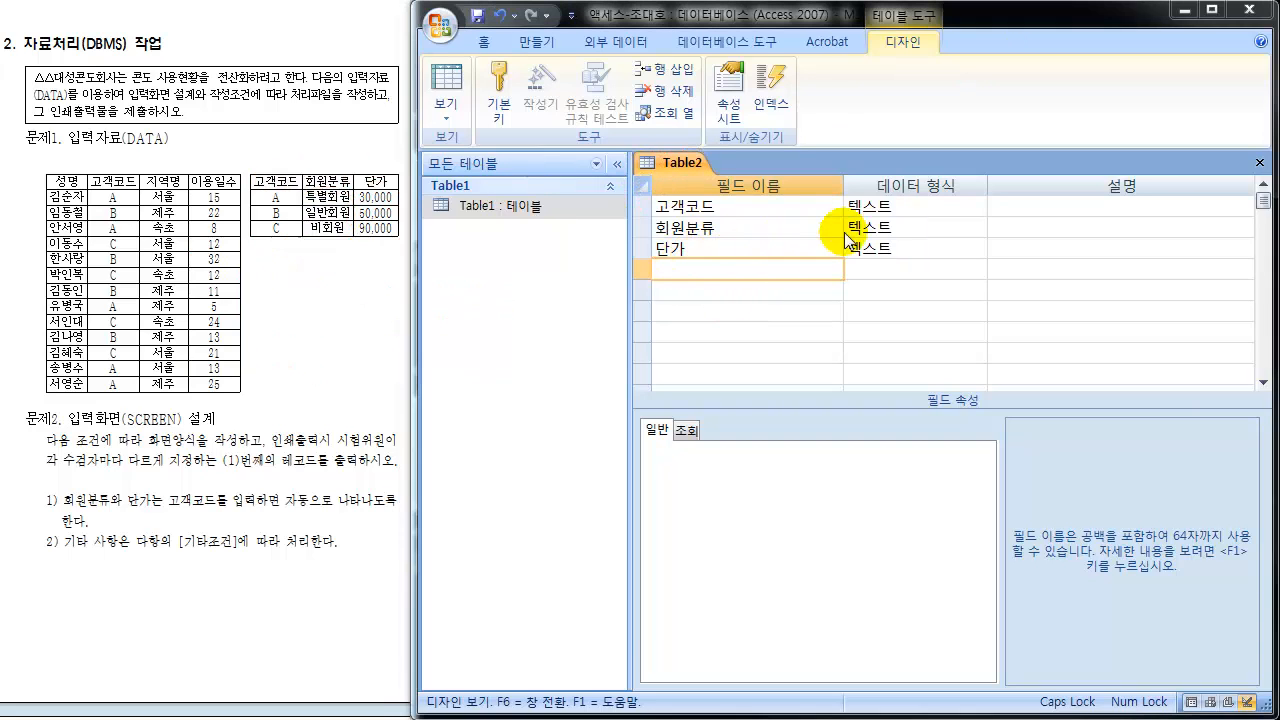
# Set the data type of the 단가 field to 숫자.
pyautogui.click(922, 252)
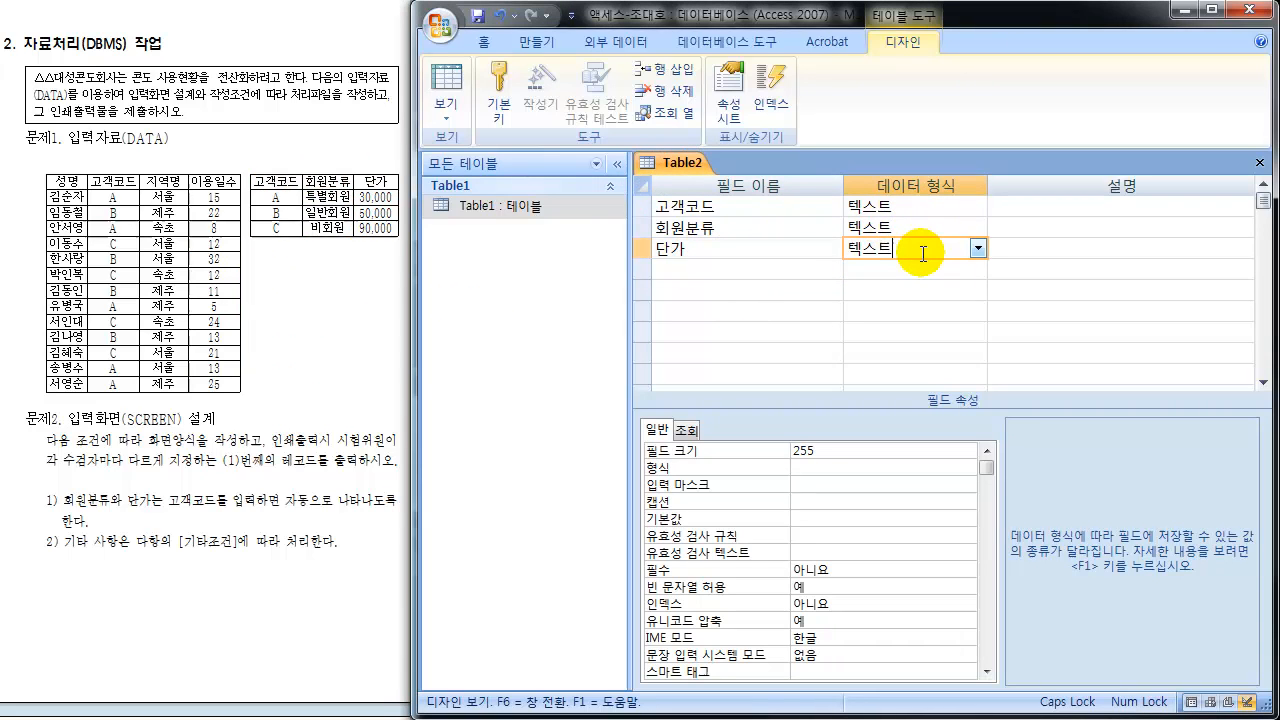
pyautogui.click(980, 254)
pyautogui.click(878, 312)
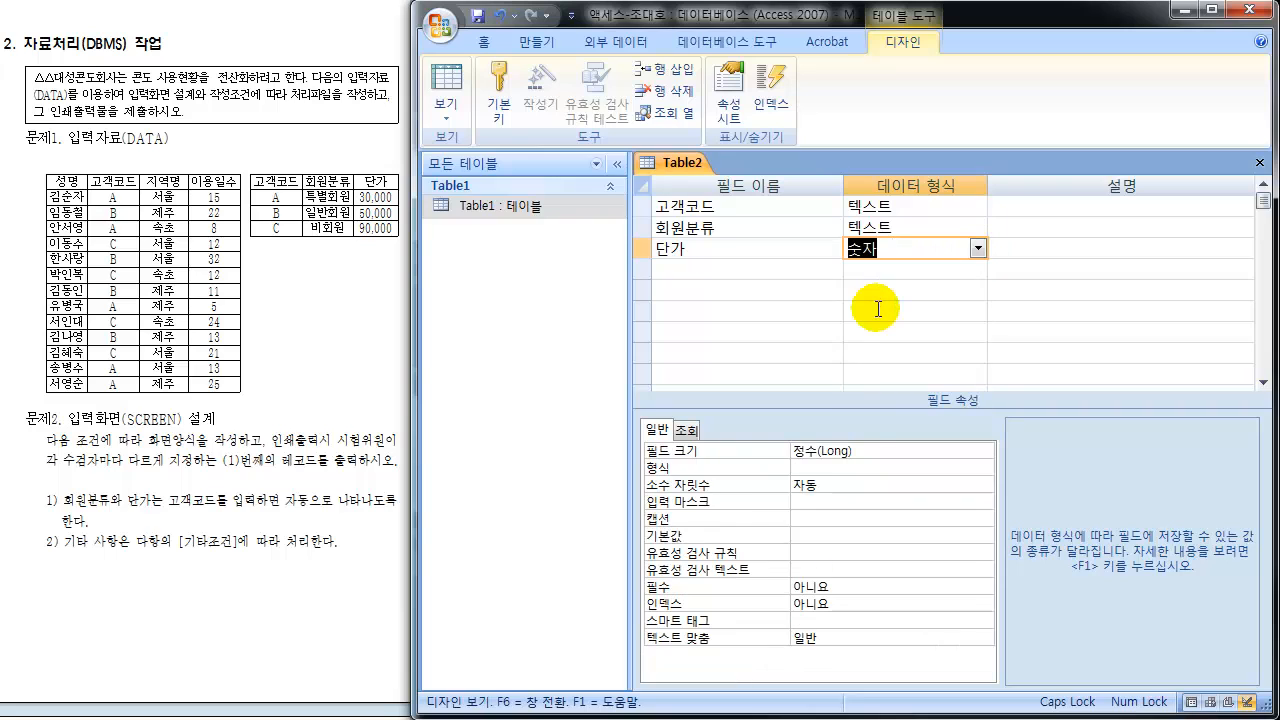
# Set the IME 모드 property of the 고객코드 field to 현재 상태 유지.
pyautogui.click(728, 207)
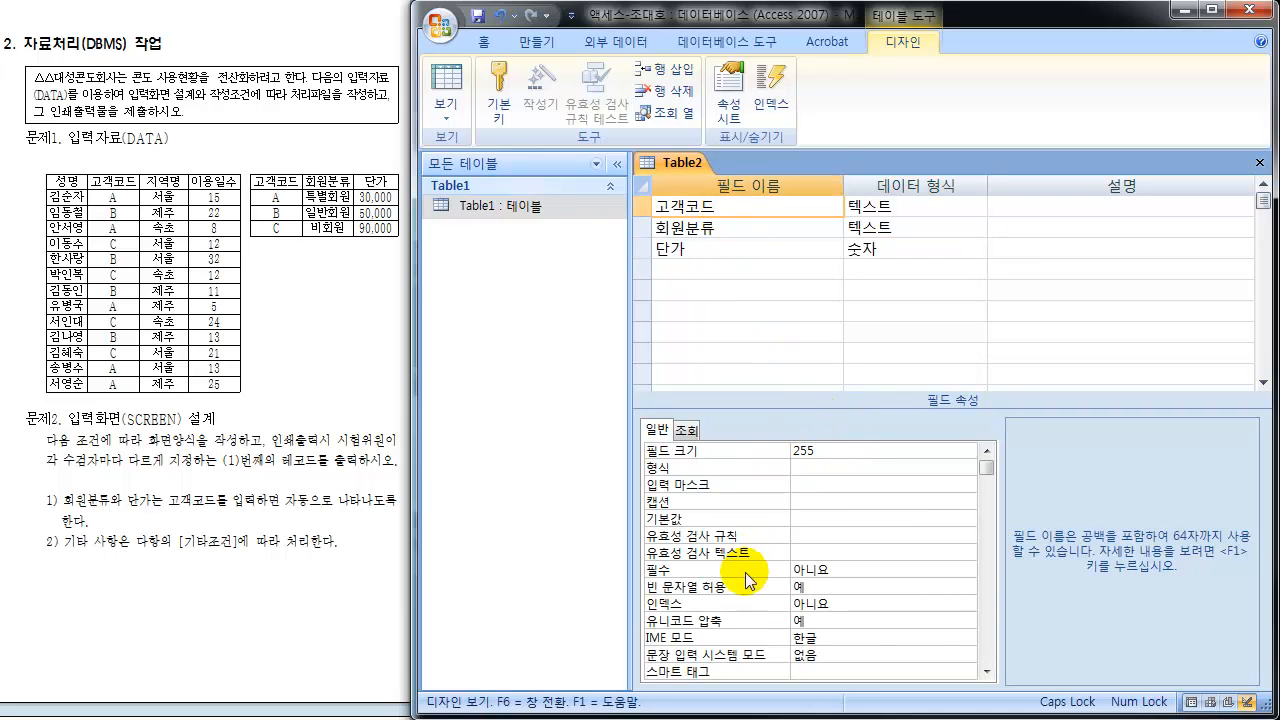
pyautogui.click(859, 637)
pyautogui.click(968, 638)
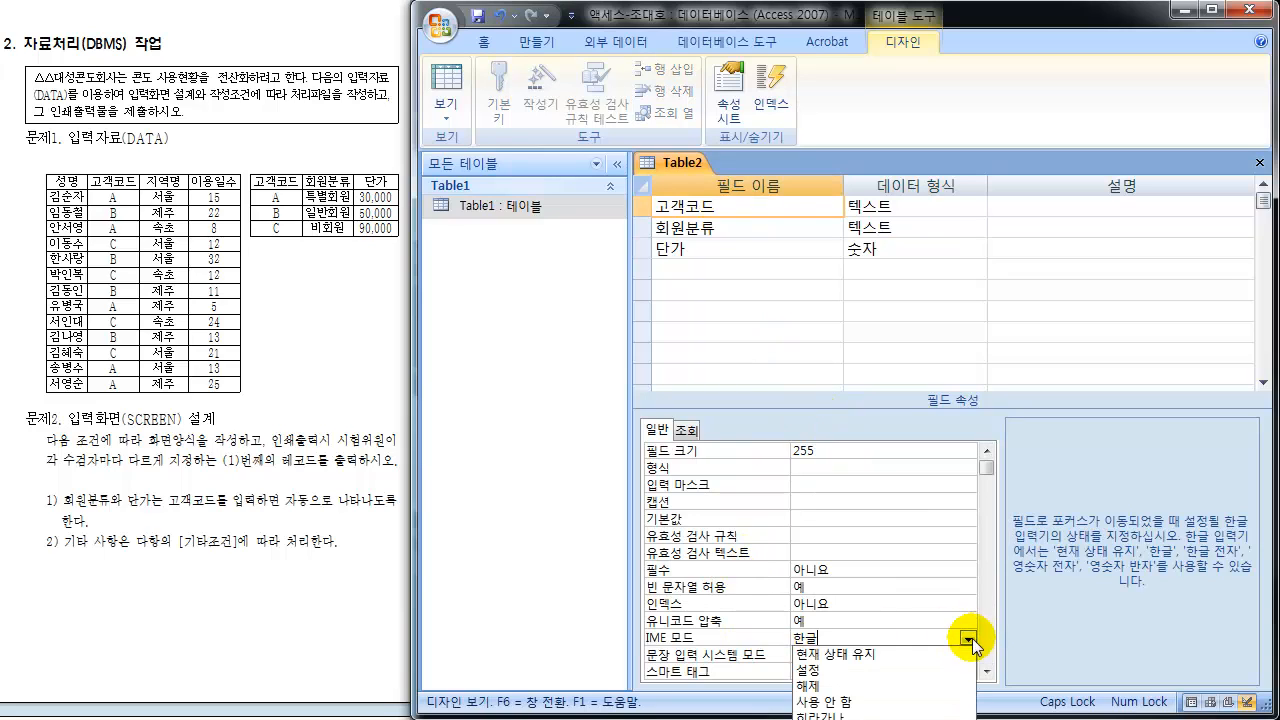
pyautogui.click(850, 655)
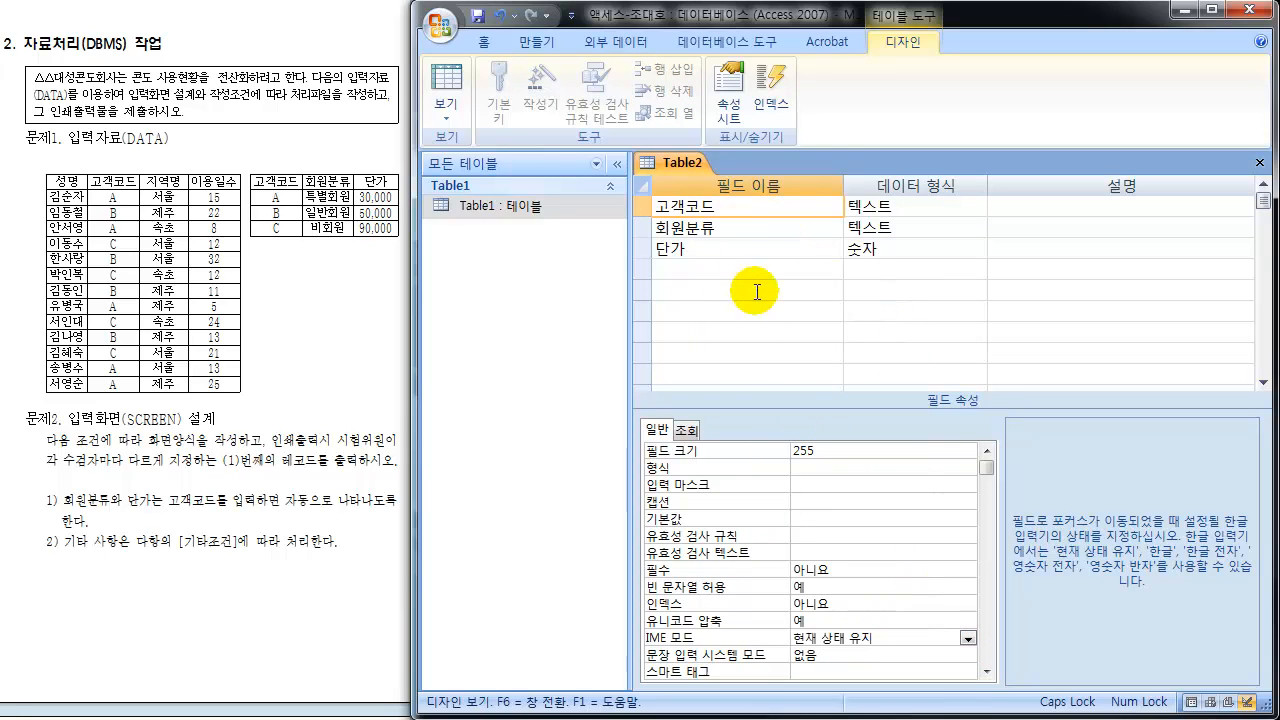
# Switch the new table to datasheet view, saving it as Table2 without a primary key.
pyautogui.click(447, 87)
pyautogui.moveTo(436, 349); pyautogui.dragTo(470, 238)
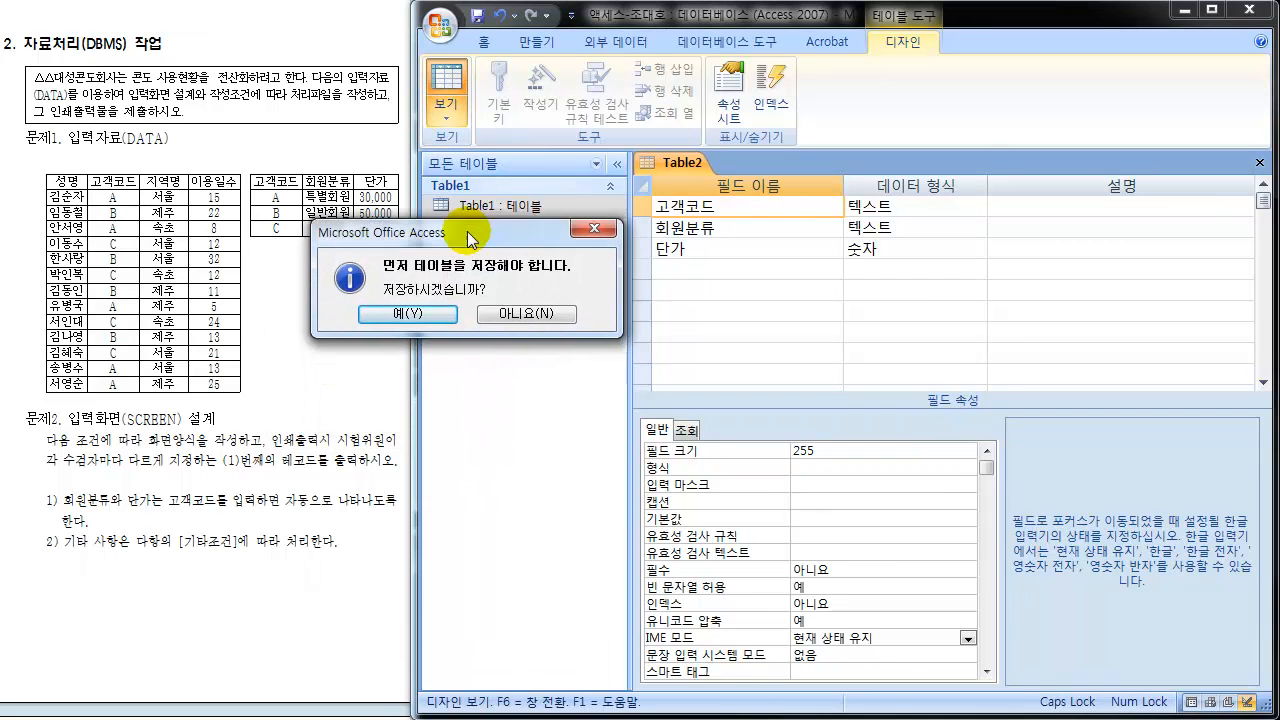
pyautogui.click(400, 310)
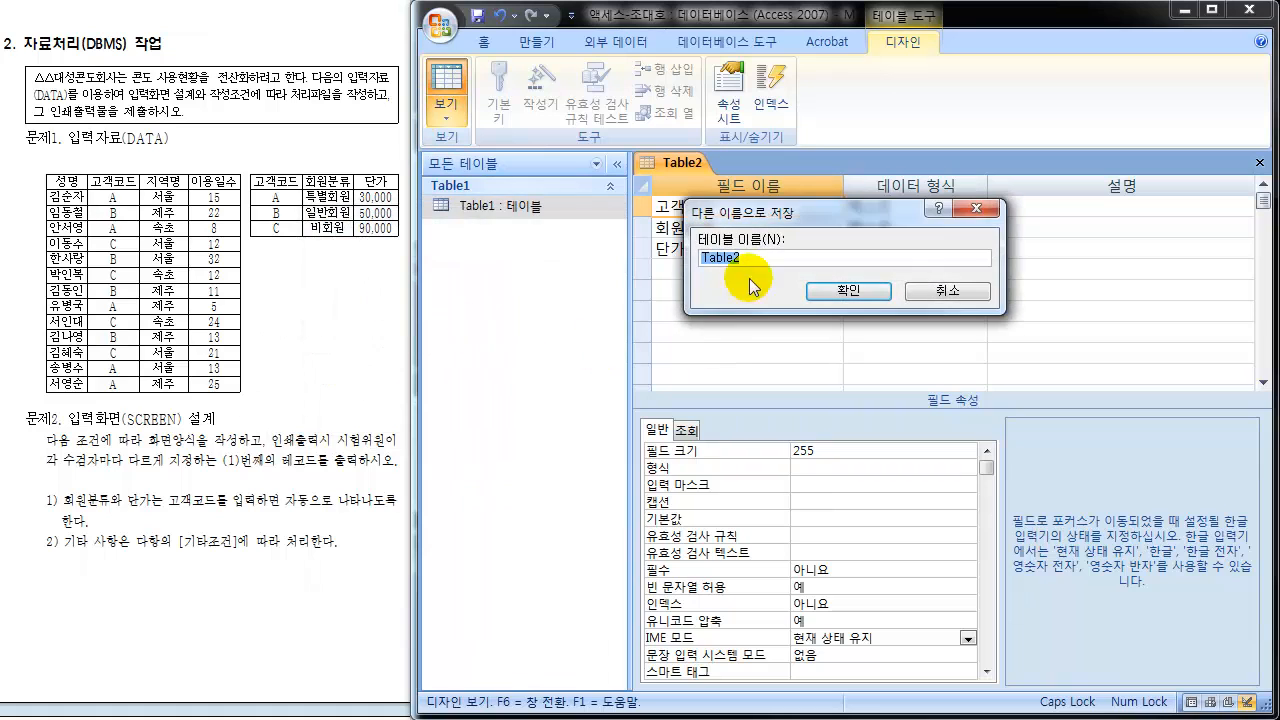
pyautogui.moveTo(775, 210); pyautogui.dragTo(367, 292)
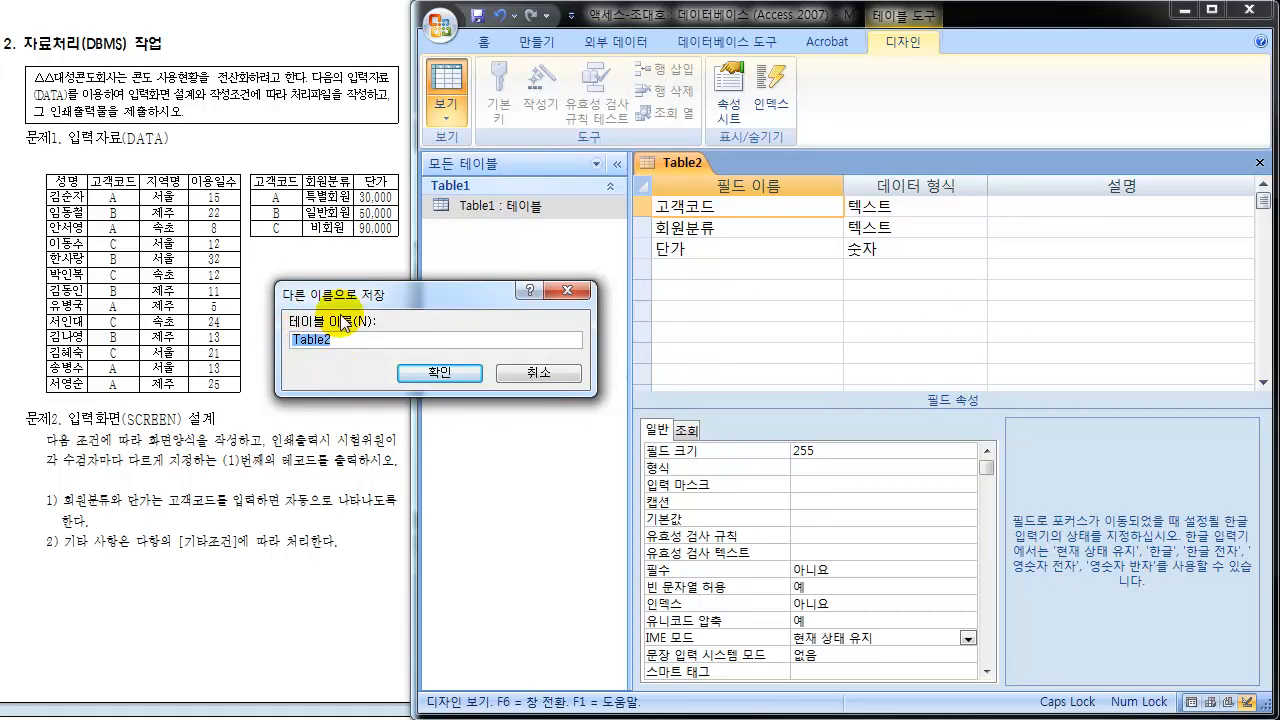
pyautogui.click(440, 373)
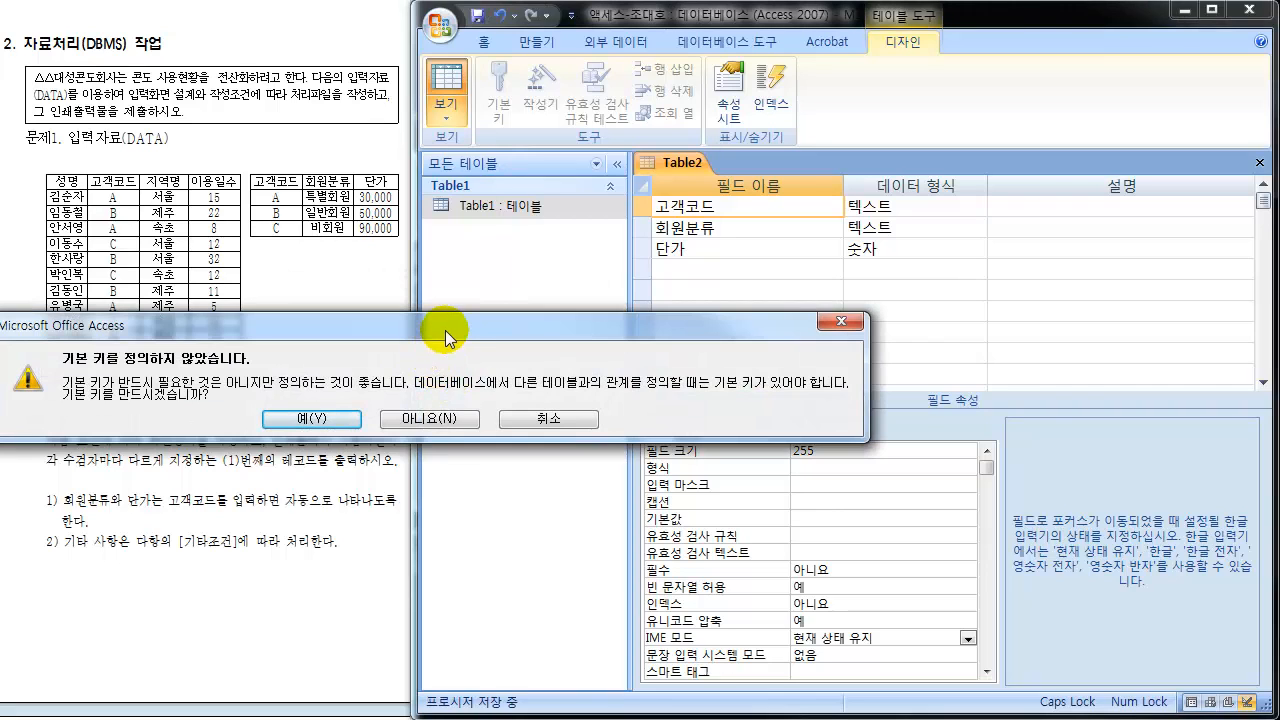
pyautogui.moveTo(443, 328); pyautogui.dragTo(683, 267)
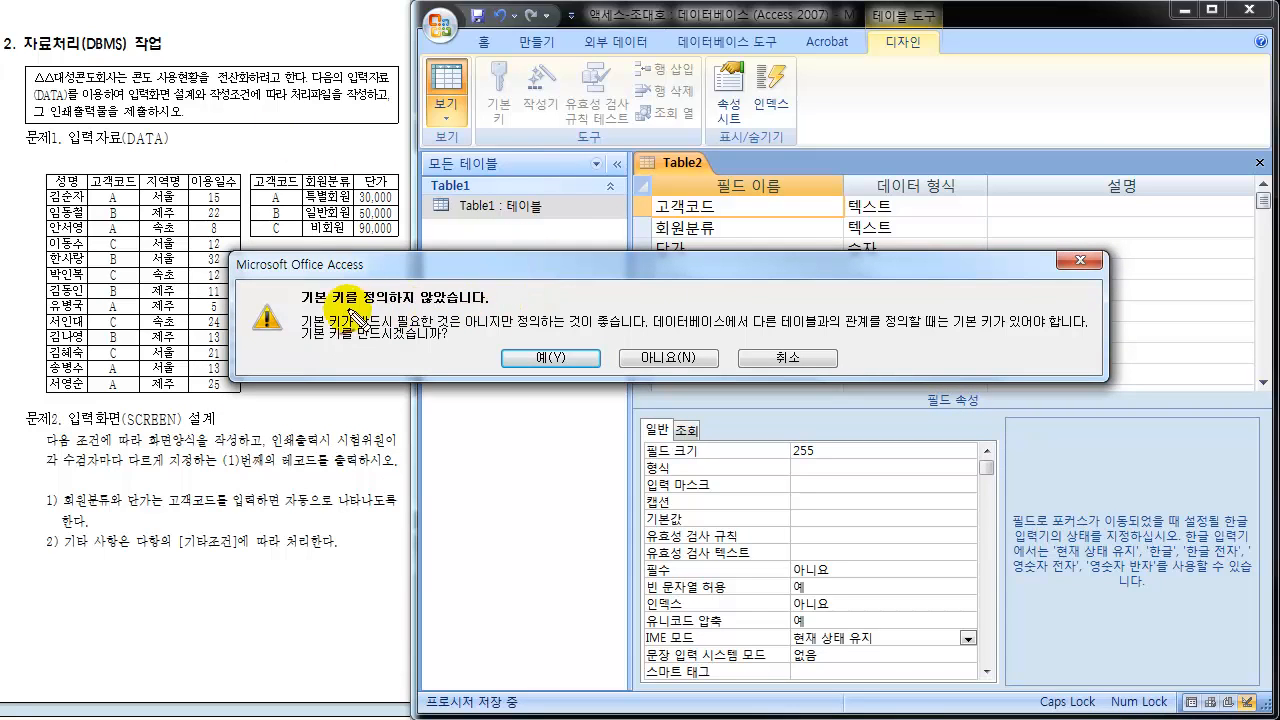
pyautogui.moveTo(298, 298)
pyautogui.mouseDown()
pyautogui.moveTo(354, 286)
pyautogui.moveTo(307, 313)
pyautogui.moveTo(326, 312)
pyautogui.mouseUp()
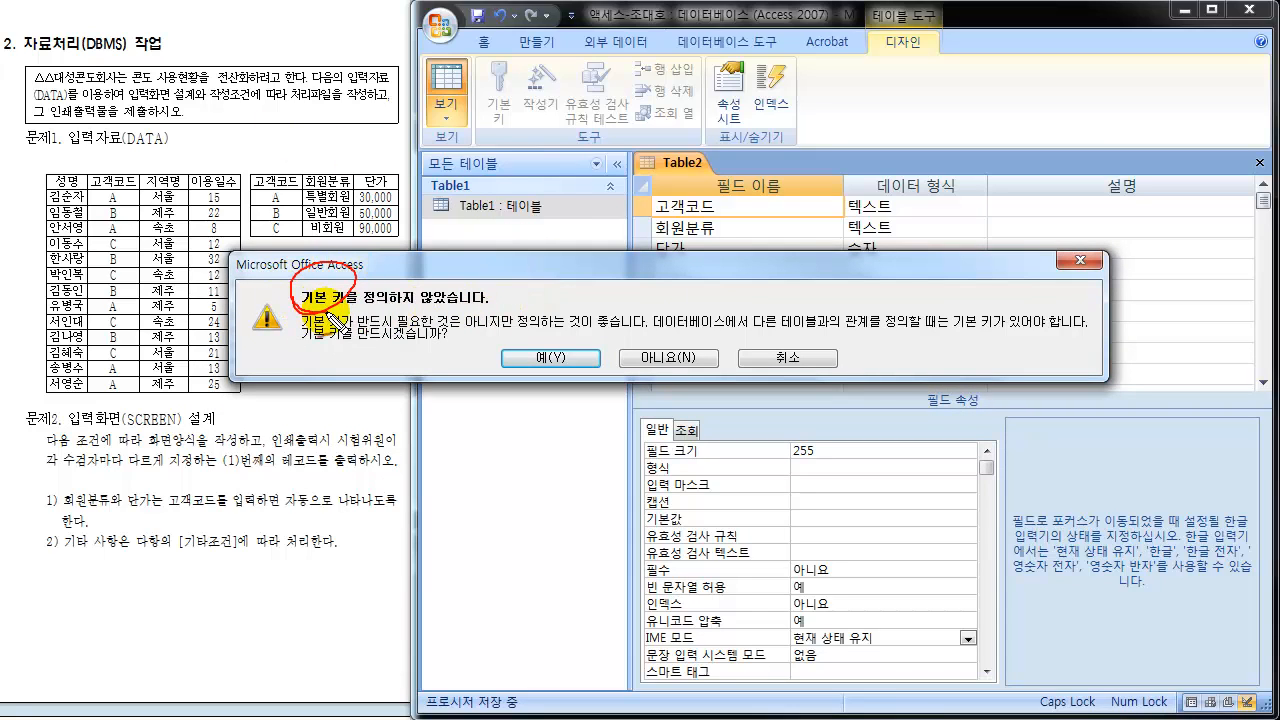
pyautogui.moveTo(662, 343)
pyautogui.mouseDown()
pyautogui.moveTo(645, 365)
pyautogui.moveTo(667, 361)
pyautogui.mouseUp()
pyautogui.moveTo(345, 284)
pyautogui.mouseDown()
pyautogui.moveTo(598, 312)
pyautogui.moveTo(603, 324)
pyautogui.mouseUp()
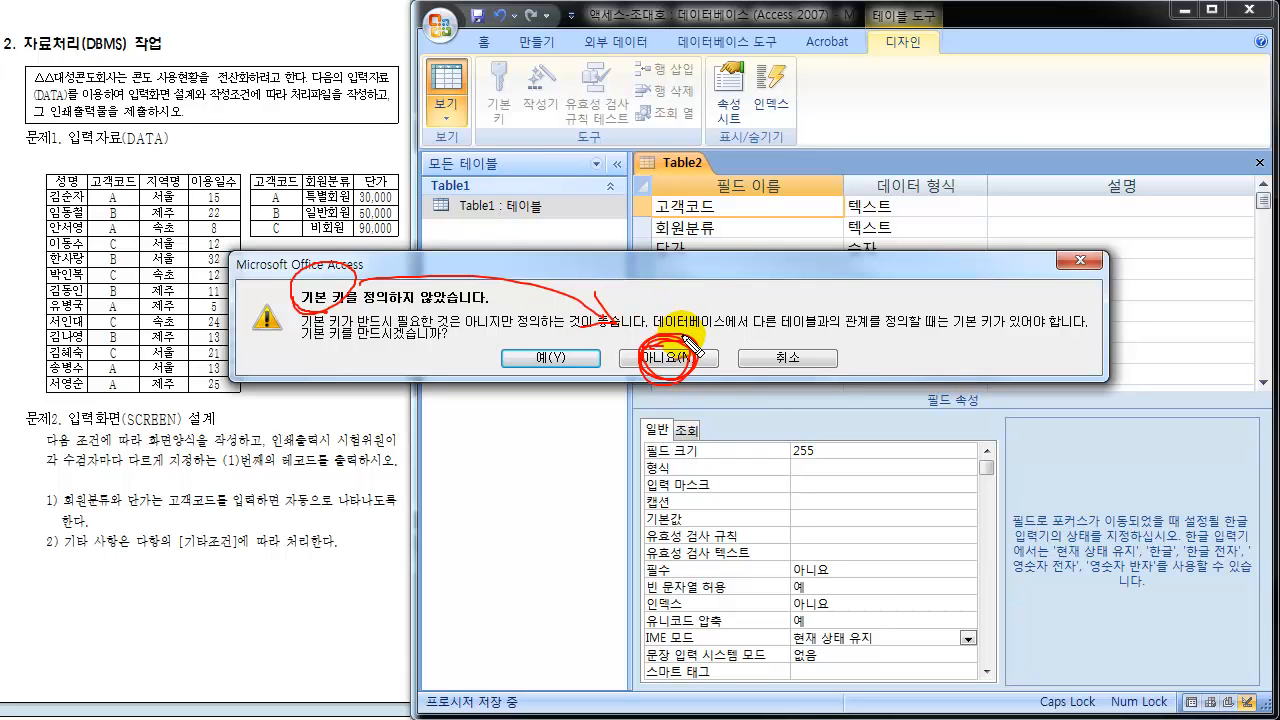
pyautogui.moveTo(344, 298); pyautogui.dragTo(307, 277)
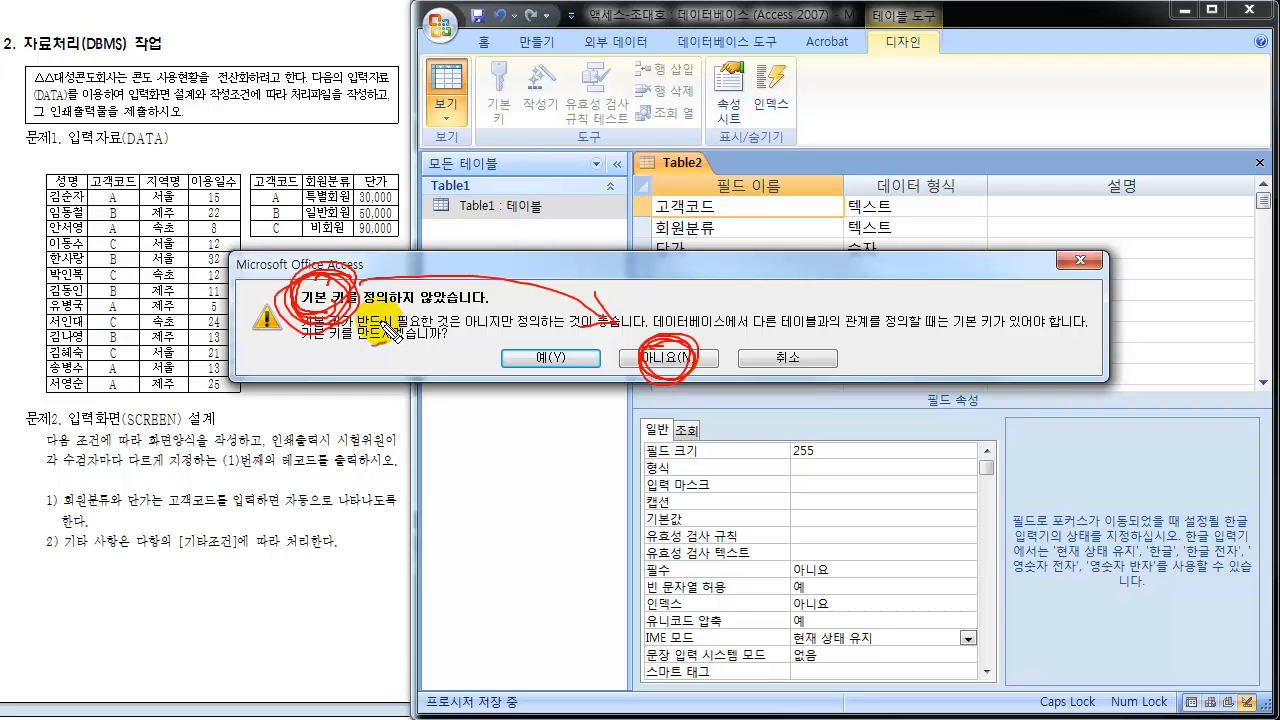
pyautogui.moveTo(683, 350)
pyautogui.mouseDown()
pyautogui.moveTo(666, 354)
pyautogui.moveTo(677, 360)
pyautogui.moveTo(650, 348)
pyautogui.moveTo(684, 370)
pyautogui.mouseUp()
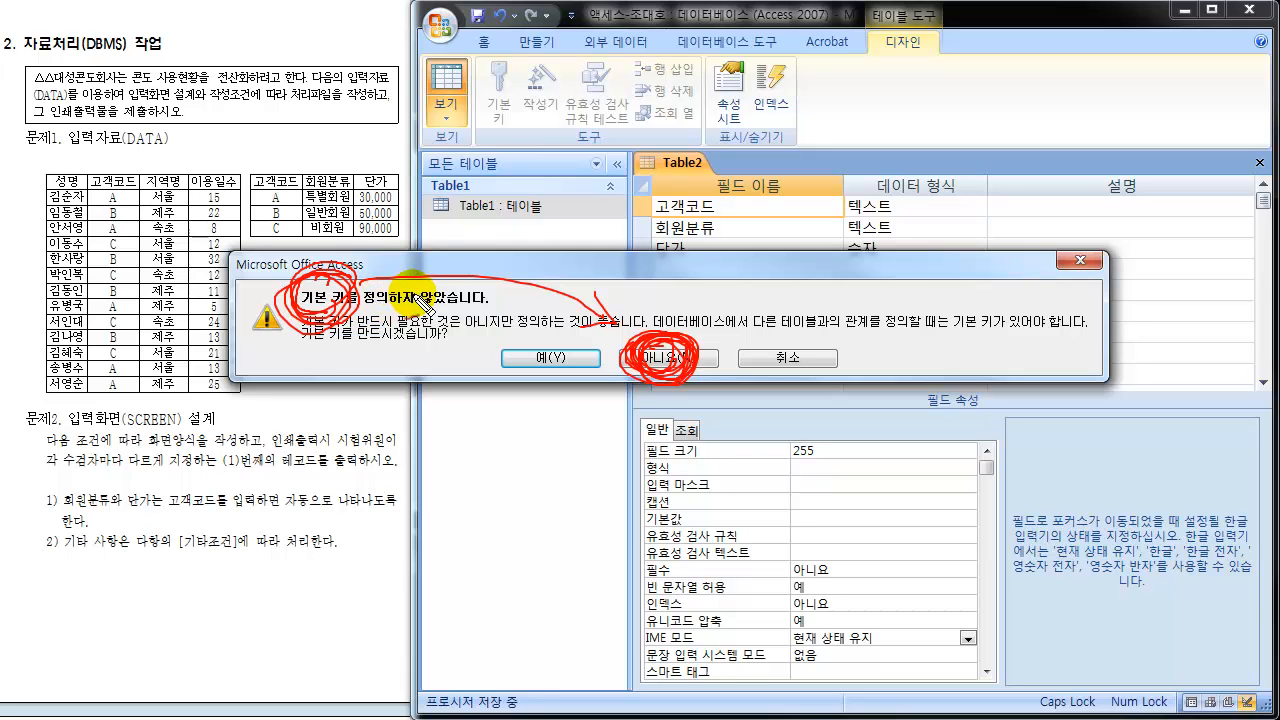
pyautogui.press('Escape')
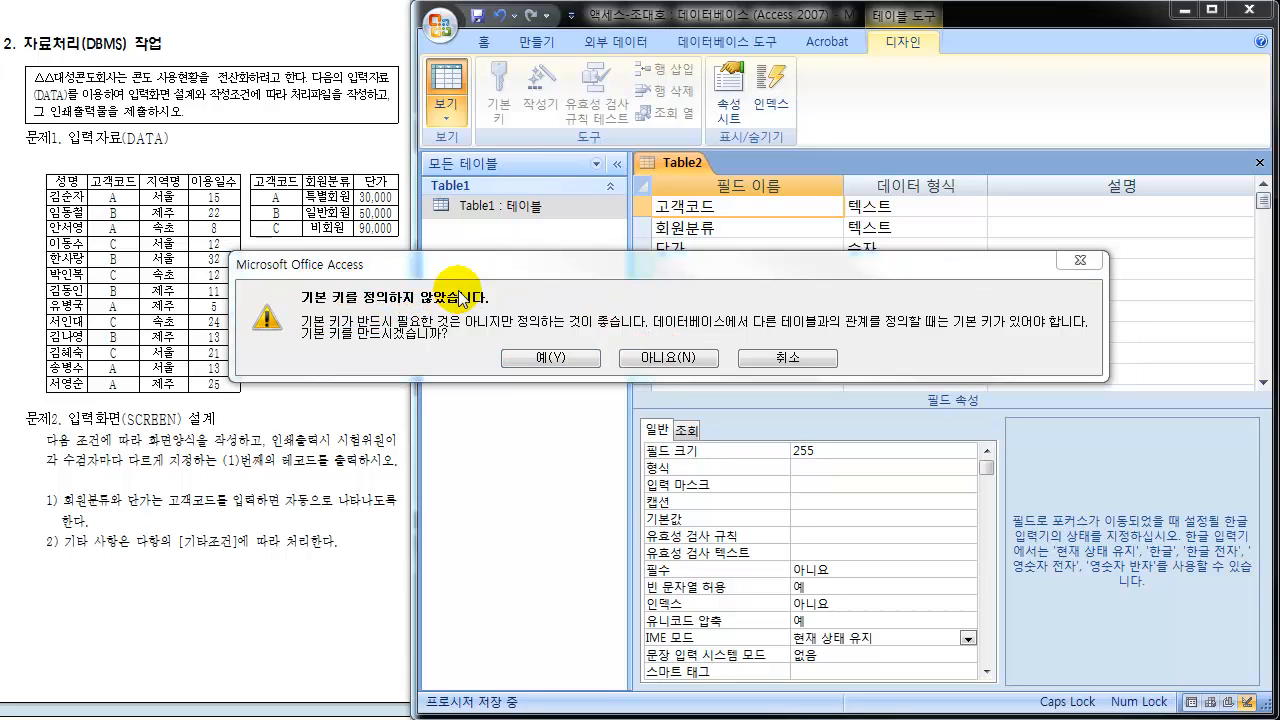
pyautogui.click(673, 360)
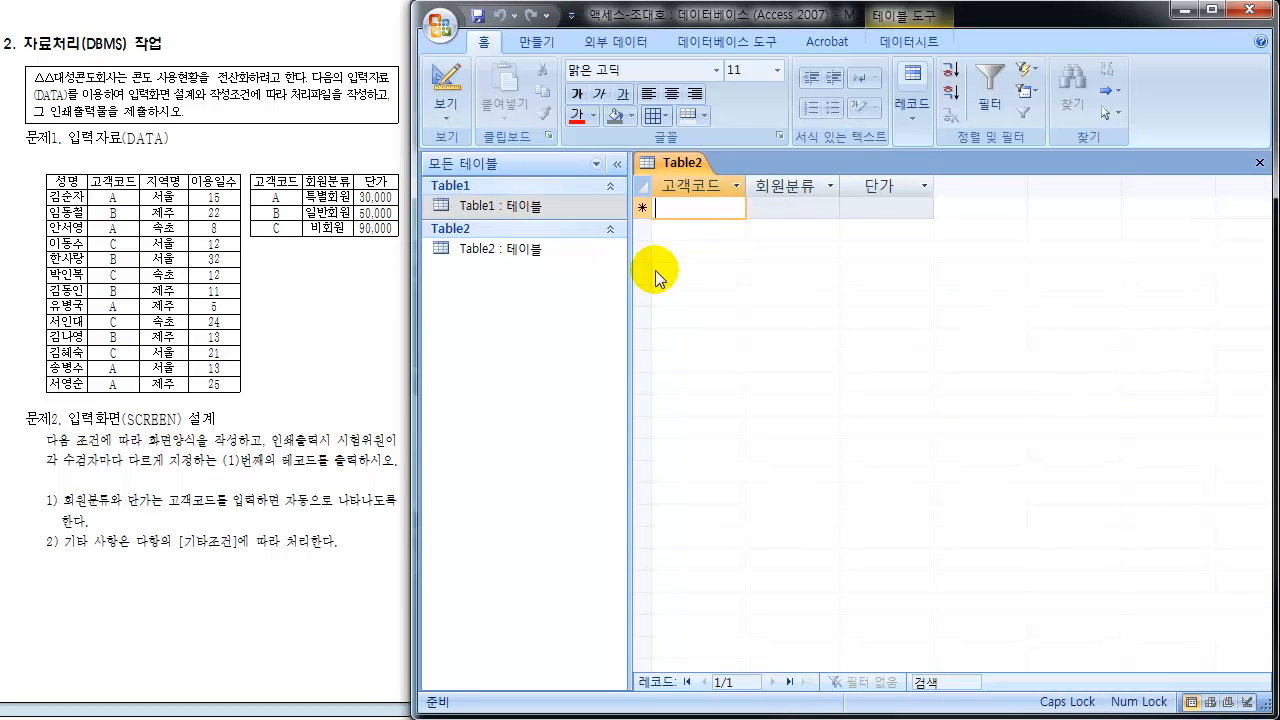
# Enter A, B and C as the 고객코드 of Table2's three records.
pyautogui.write('A')
pyautogui.press('Down')
pyautogui.write('B')
pyautogui.press('Down')
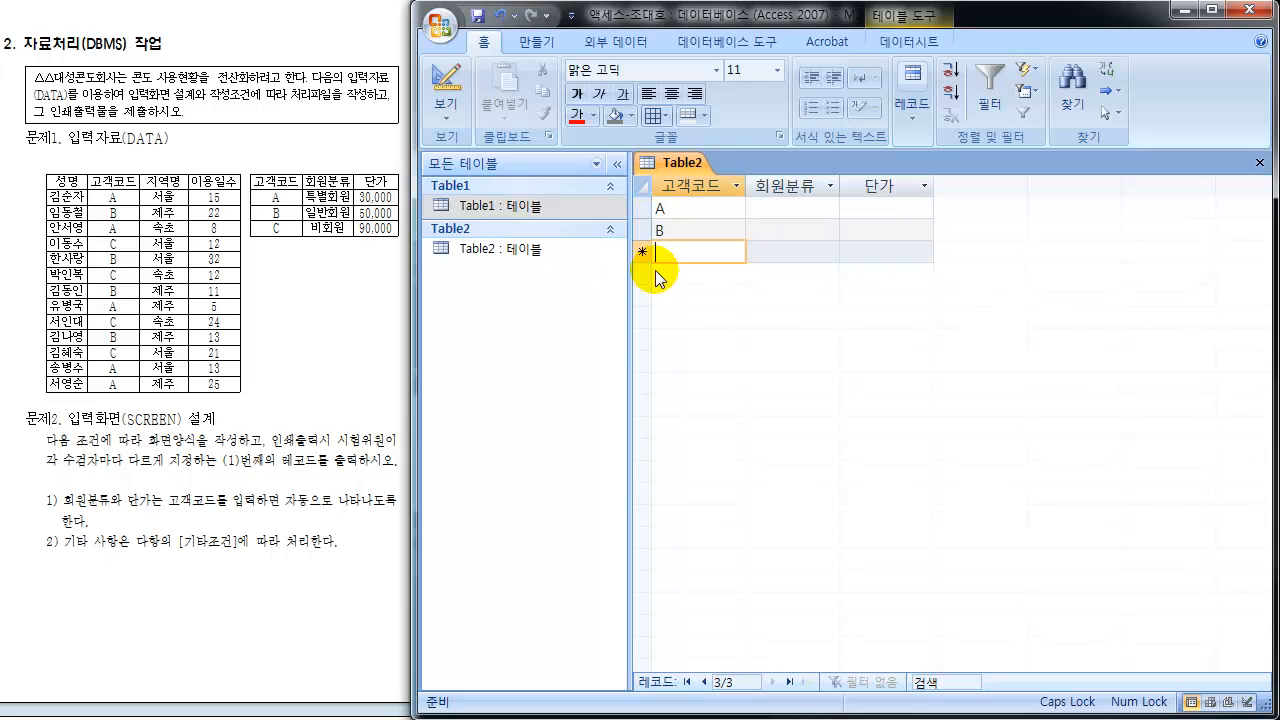
pyautogui.write('C')
pyautogui.press('Down')
# Enter 특별회원, 일반회원 and 비회원 as the 회원분류 of records A, B and C.
pyautogui.press('Right')
pyautogui.press('Up')
pyautogui.press('Up')
pyautogui.press('Up')
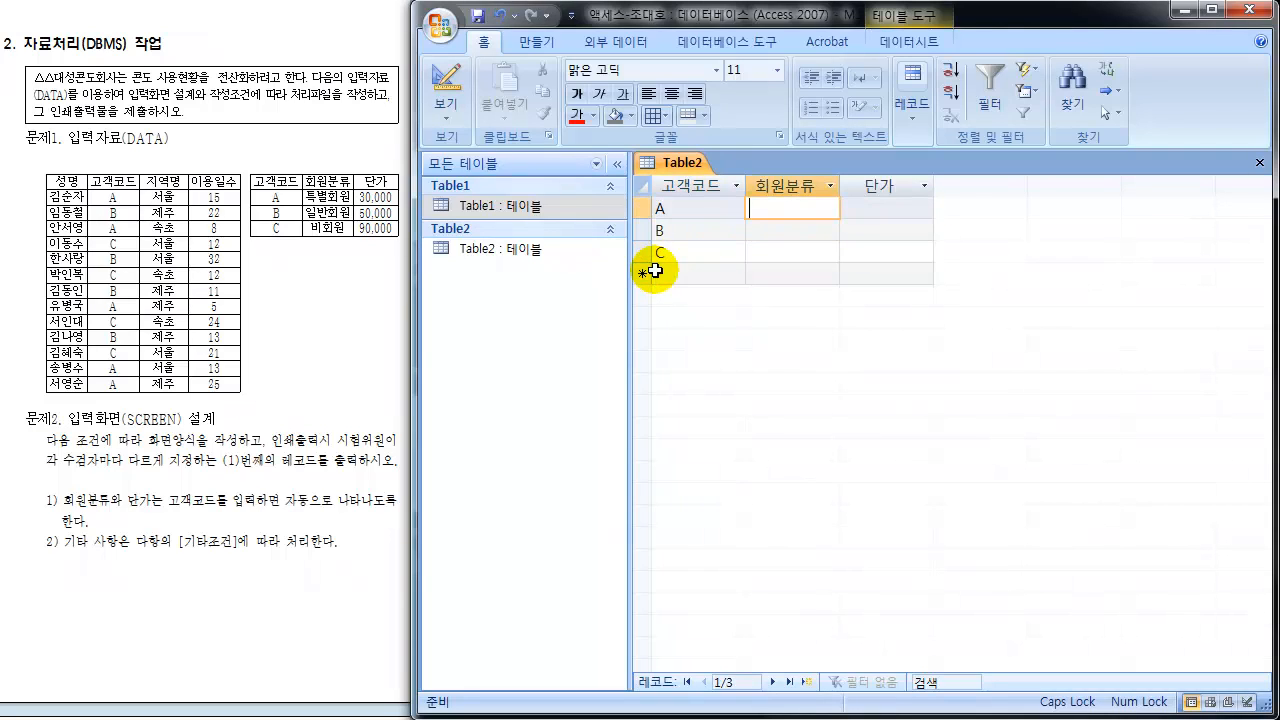
pyautogui.write('ㅌ')
pyautogui.press('Down')
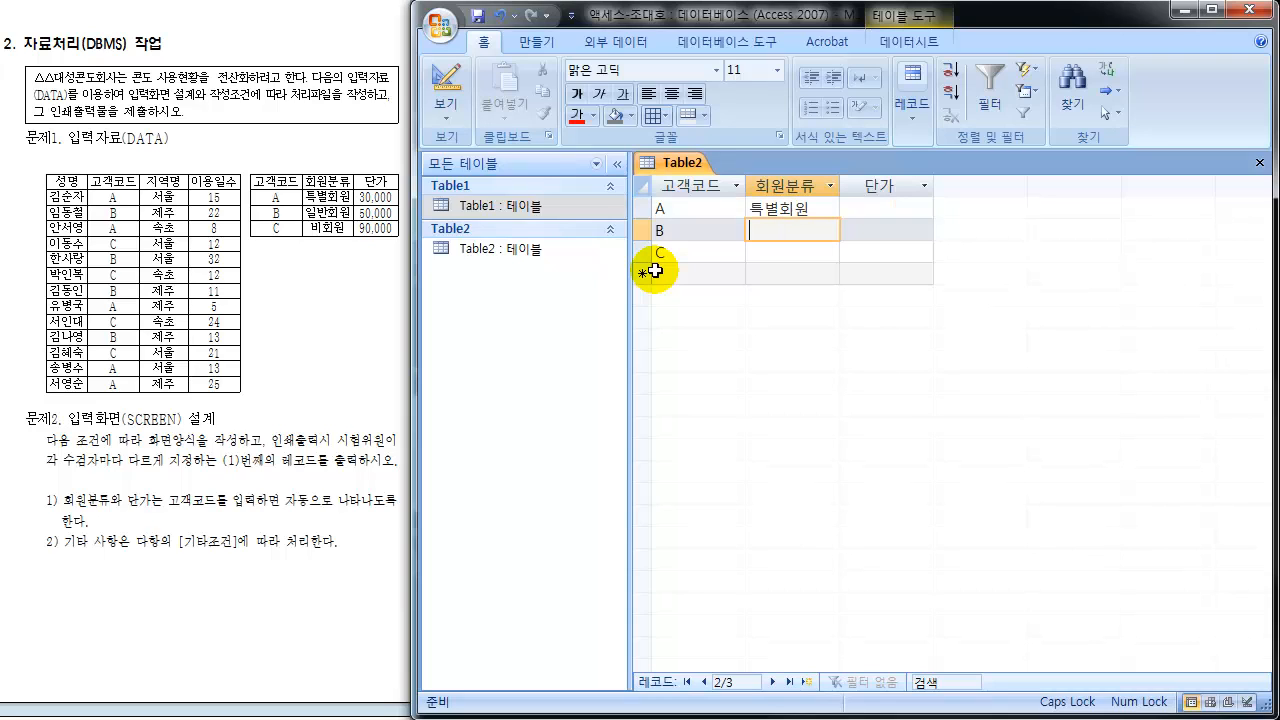
pyautogui.write('일반회원')
pyautogui.press('Down')
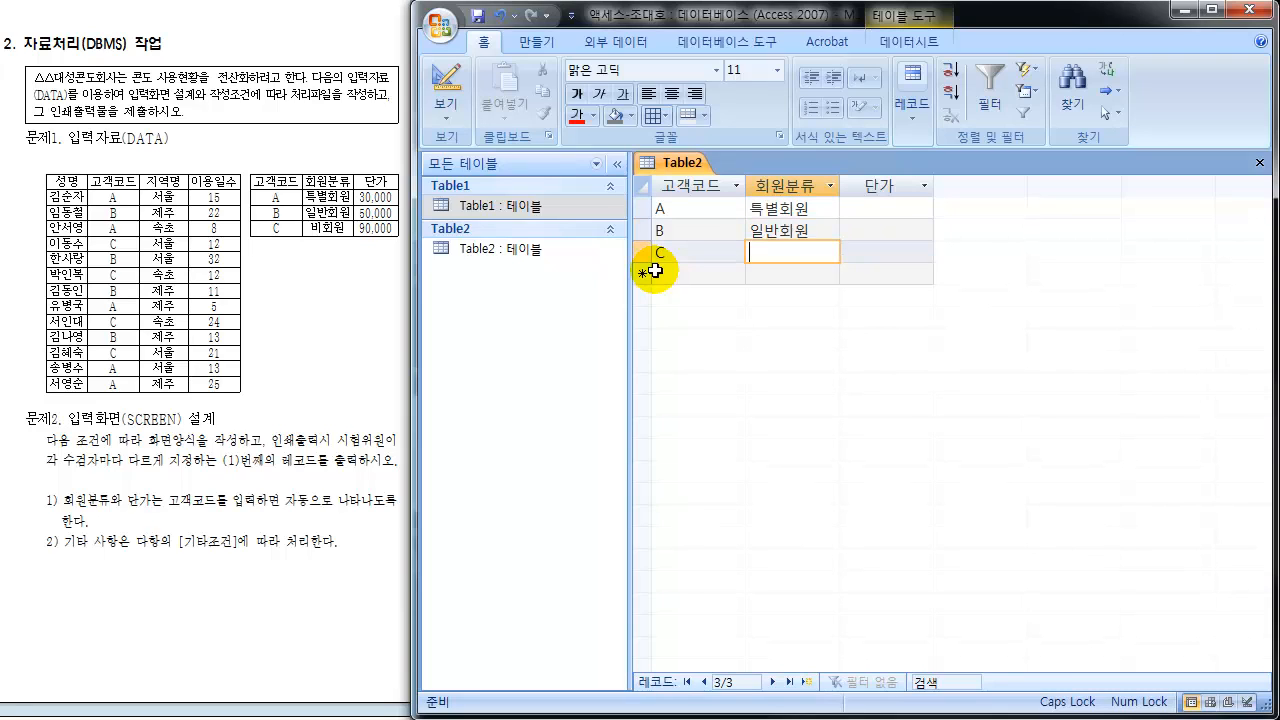
pyautogui.write('비회원')
pyautogui.press('Down')
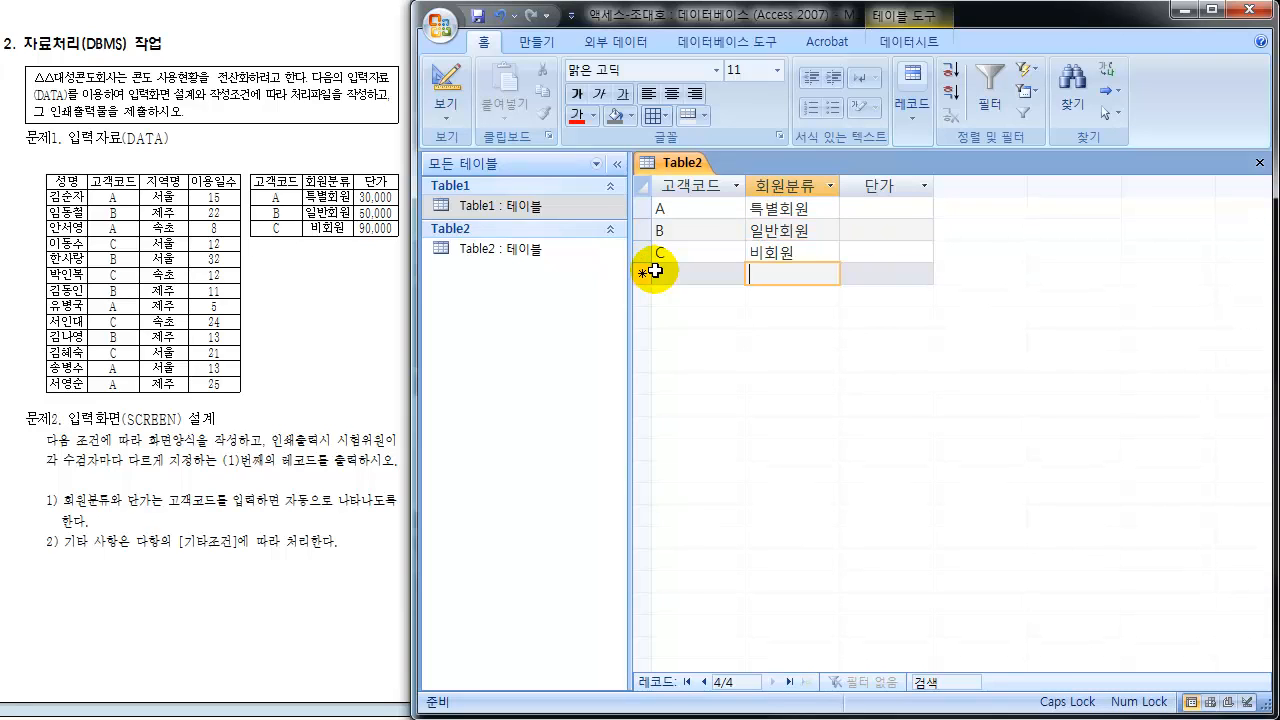
# Enter 30000, 50000 and 90000 as the 단가 of records A, B and C.
pyautogui.press('Right')
pyautogui.press('Up')
pyautogui.press('Up')
pyautogui.press('Up')
pyautogui.write('3')
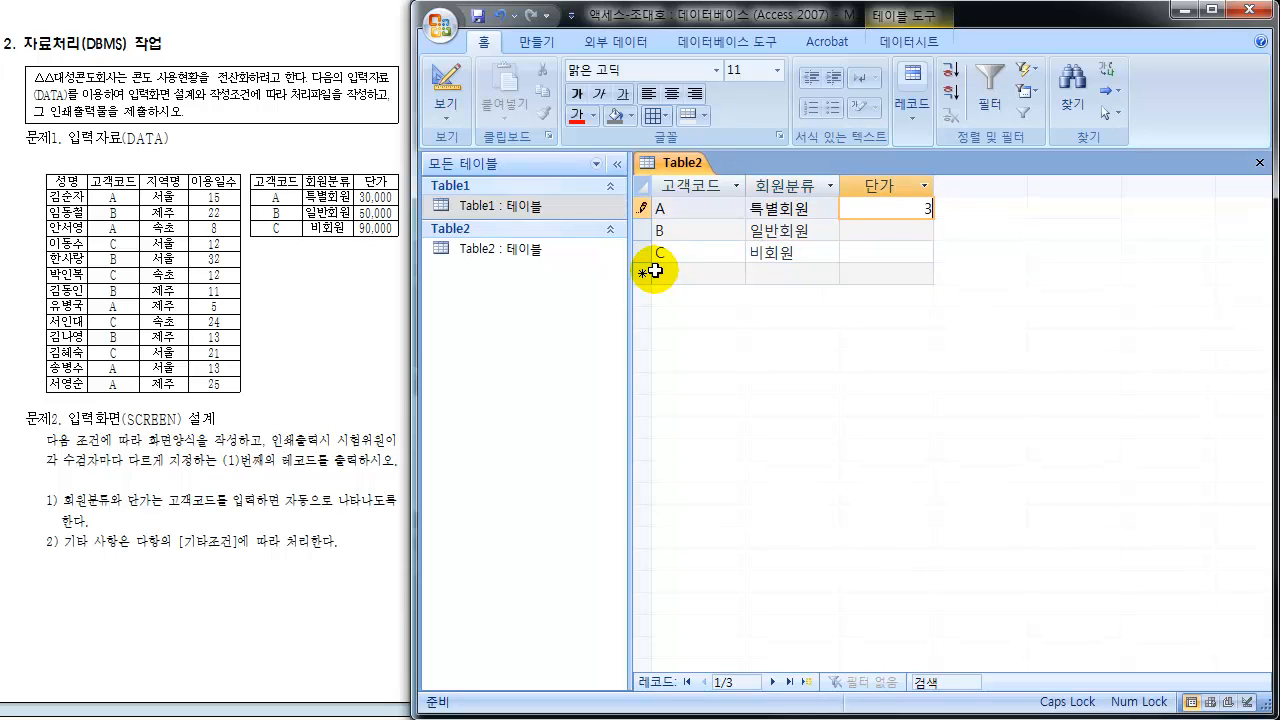
pyautogui.write('0000')
pyautogui.press('Down')
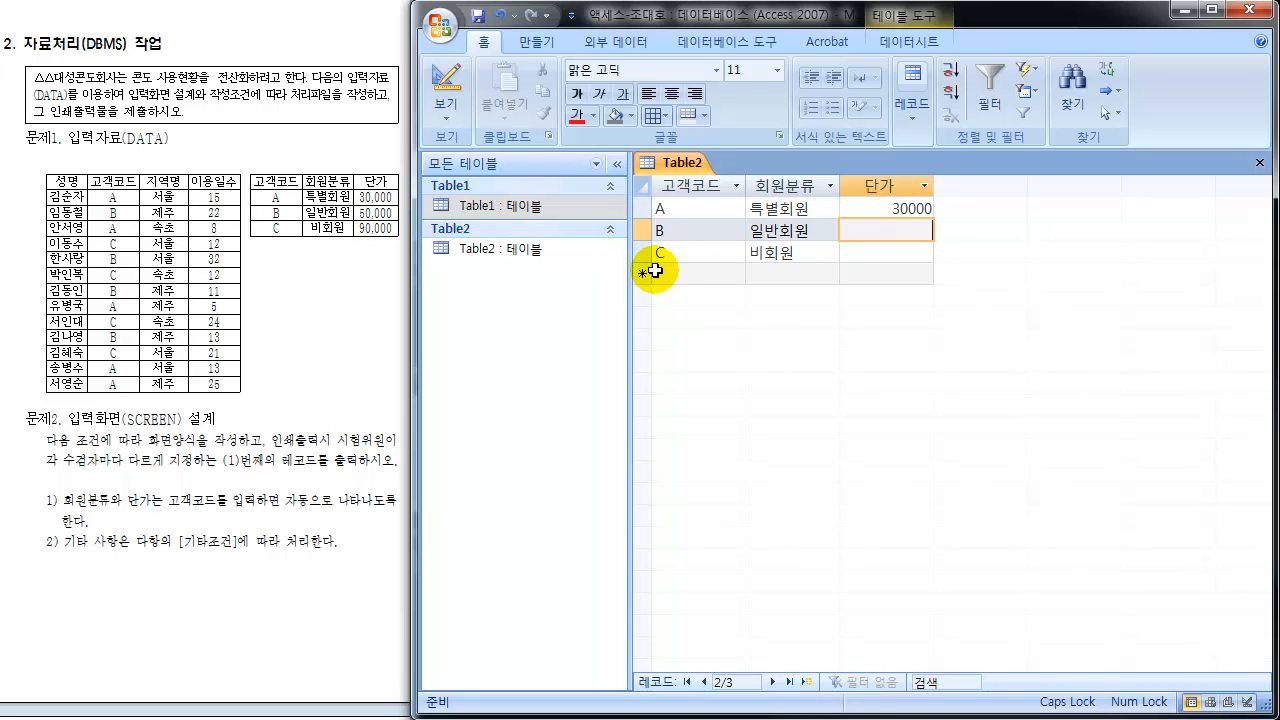
pyautogui.write('50000')
pyautogui.press('Down')
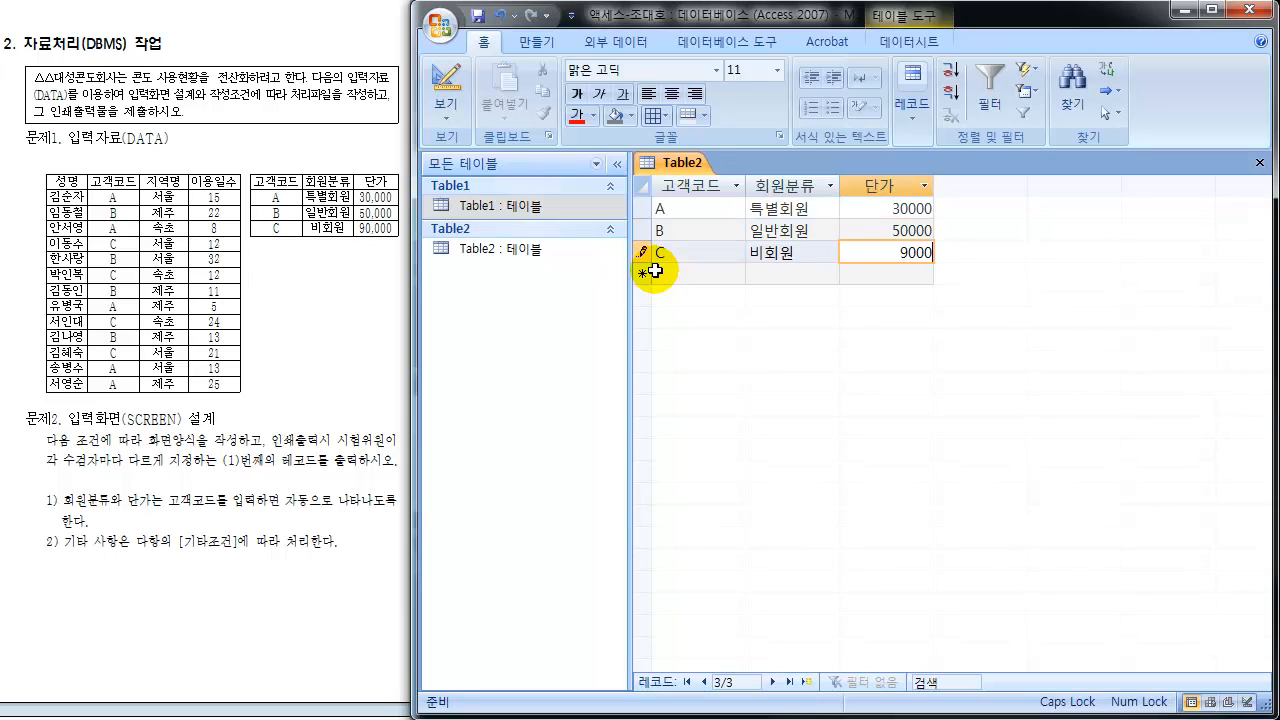
pyautogui.press('Down')
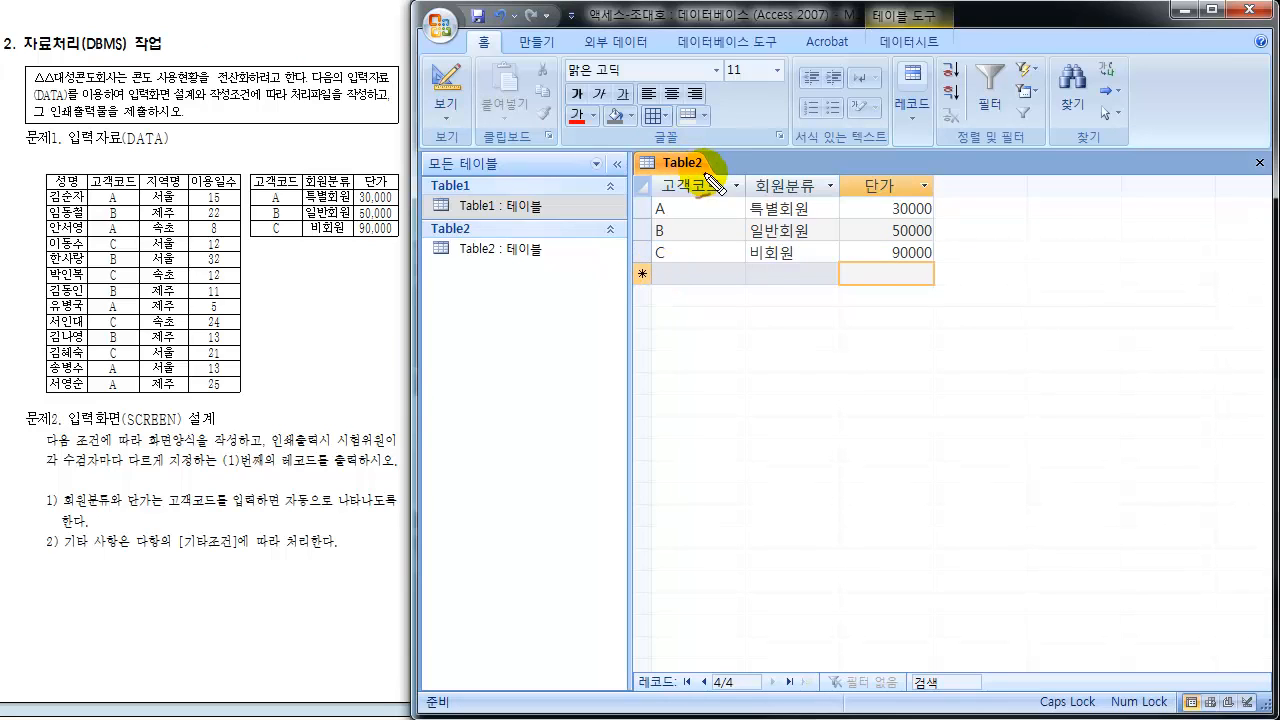
pyautogui.moveTo(648, 170)
pyautogui.mouseDown()
pyautogui.moveTo(706, 167)
pyautogui.moveTo(550, 234)
pyautogui.moveTo(583, 248)
pyautogui.mouseUp()
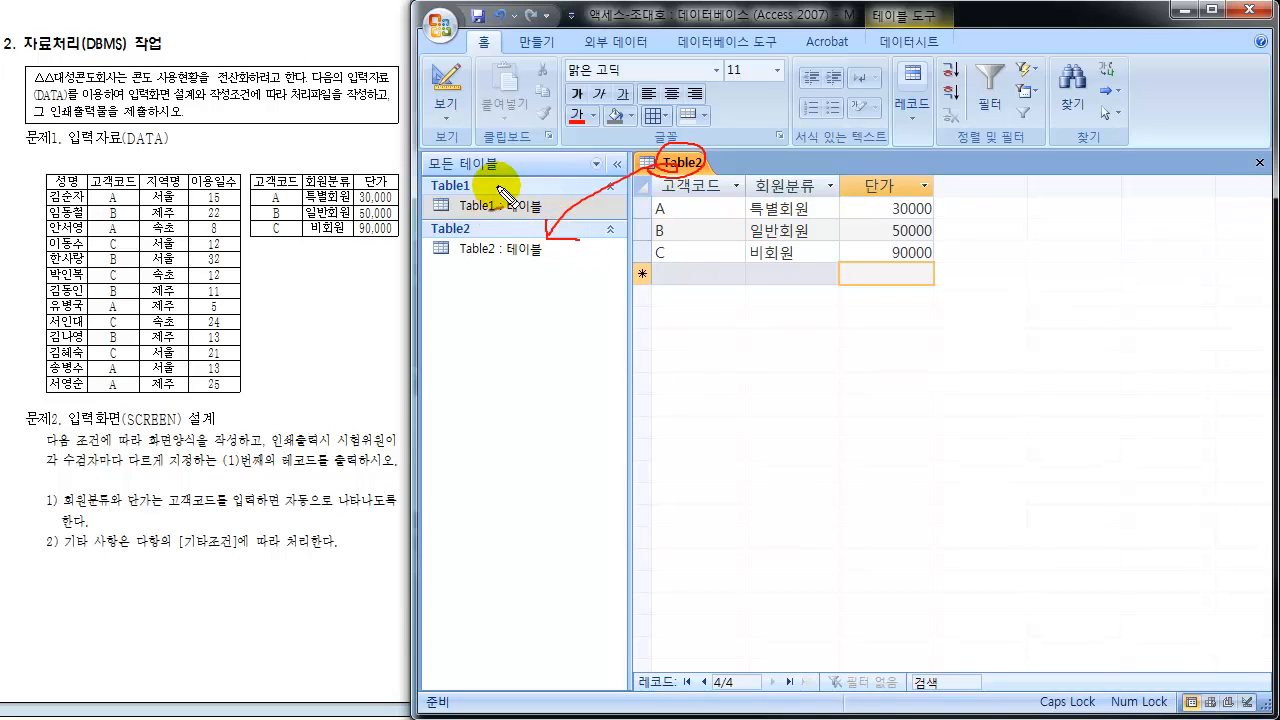
pyautogui.moveTo(500, 185); pyautogui.dragTo(512, 183)
pyautogui.moveTo(493, 228)
pyautogui.mouseDown()
pyautogui.moveTo(497, 241)
pyautogui.moveTo(510, 229)
pyautogui.mouseUp()
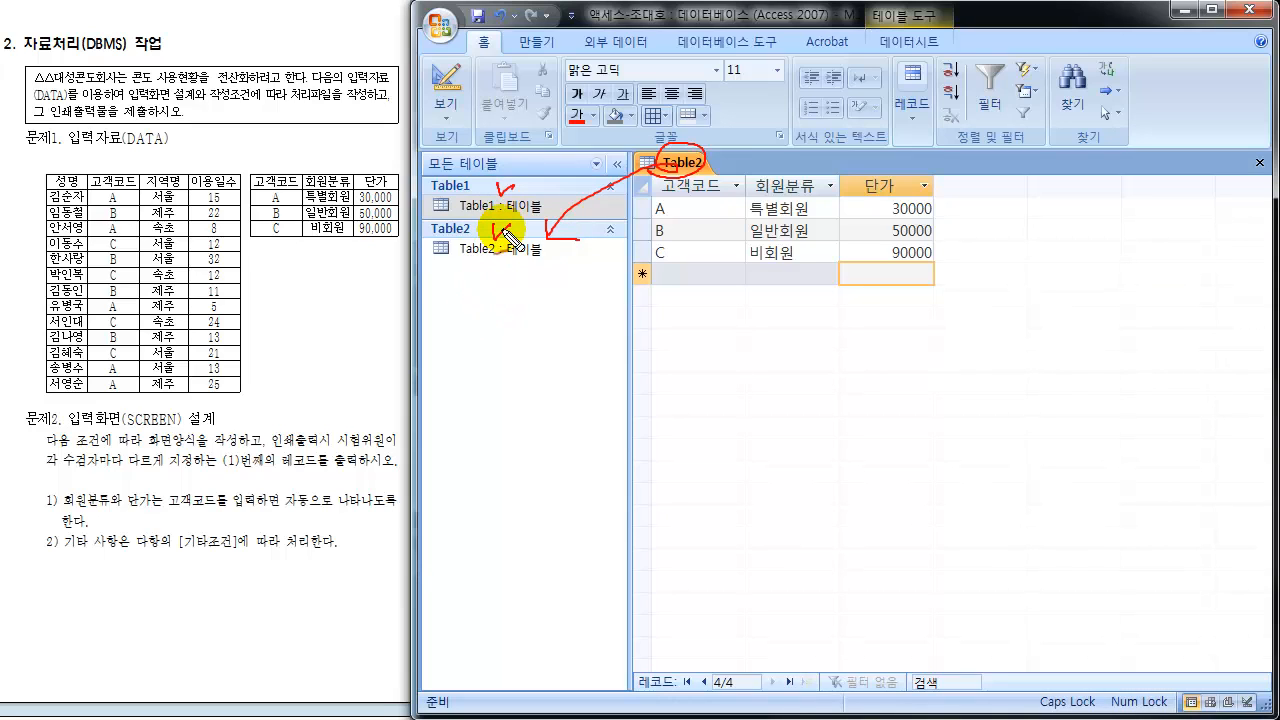
pyautogui.press('Escape')
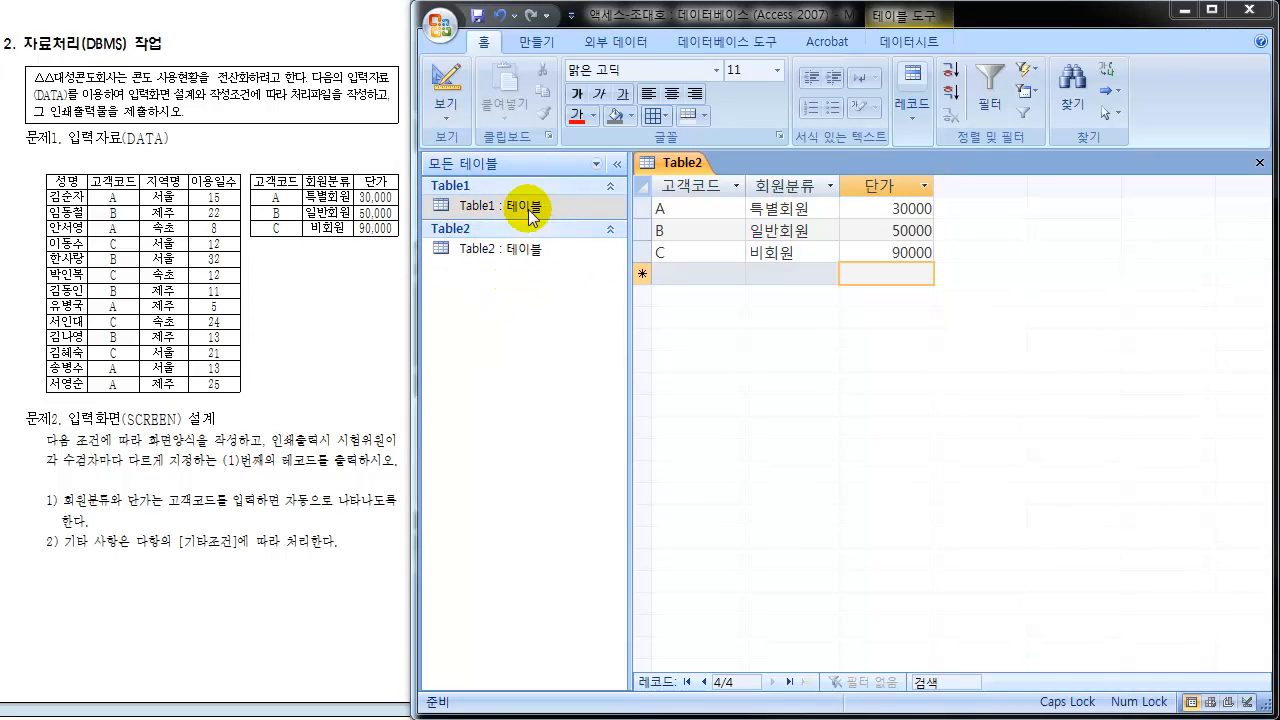
# Organize the list of database objects by 개체 유형 and select Table1 in it.
pyautogui.click(531, 165)
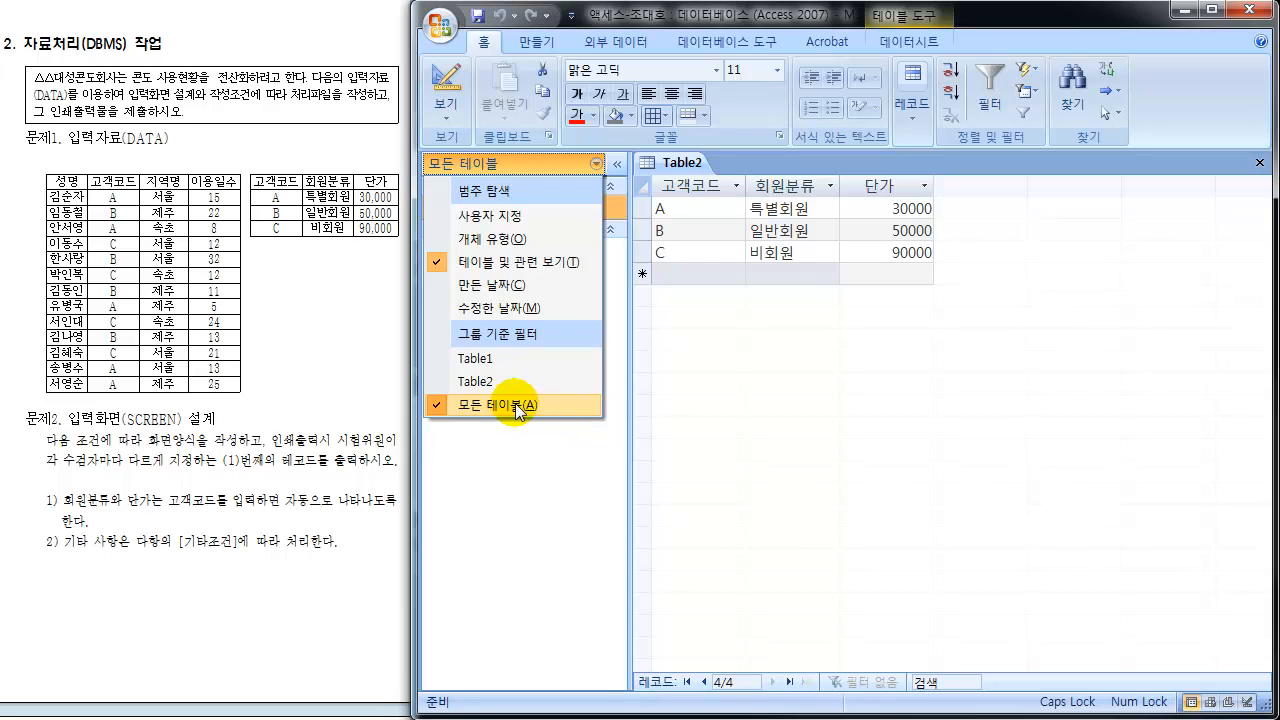
pyautogui.click(491, 243)
pyautogui.click(482, 210)
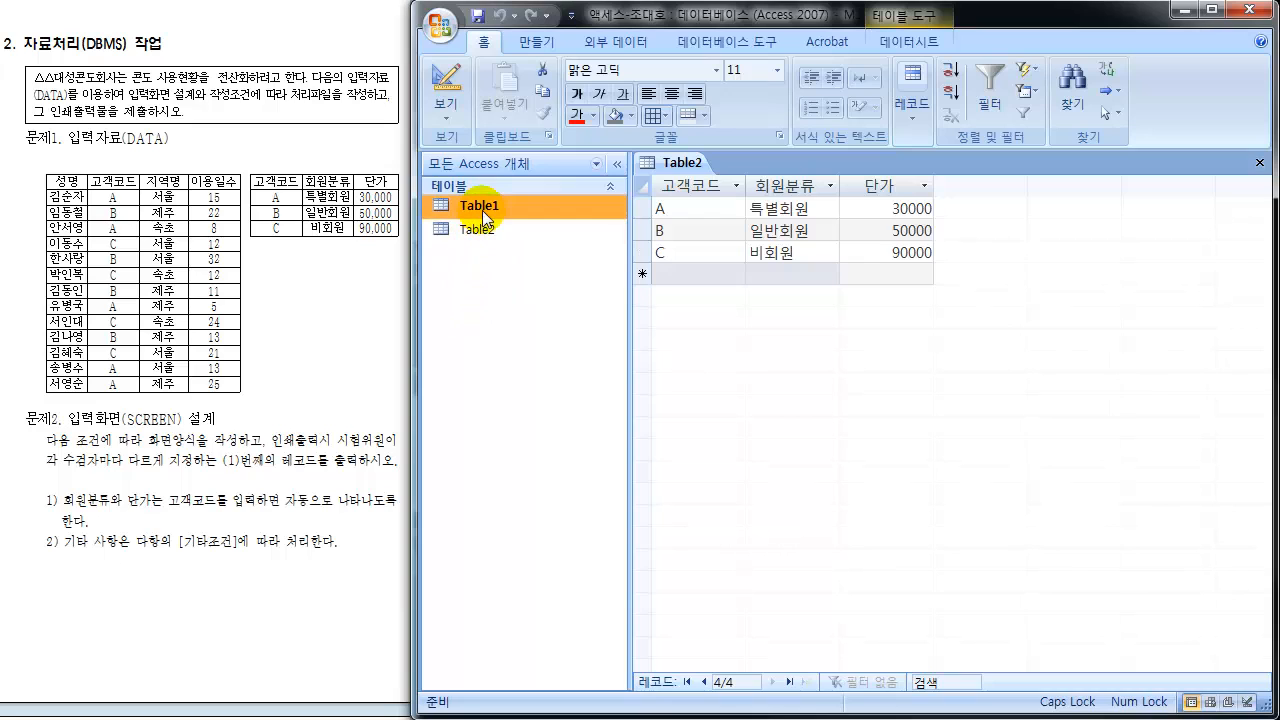
pyautogui.click(455, 190)
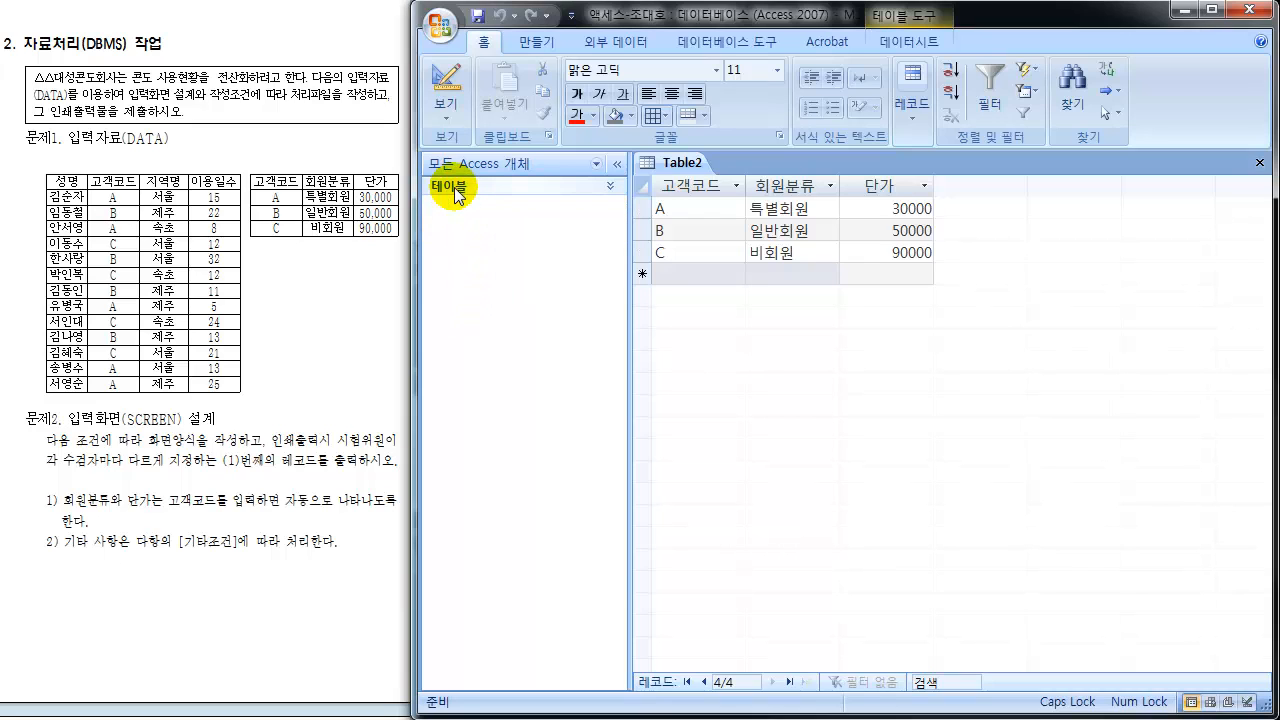
pyautogui.click(455, 190)
pyautogui.click(475, 230)
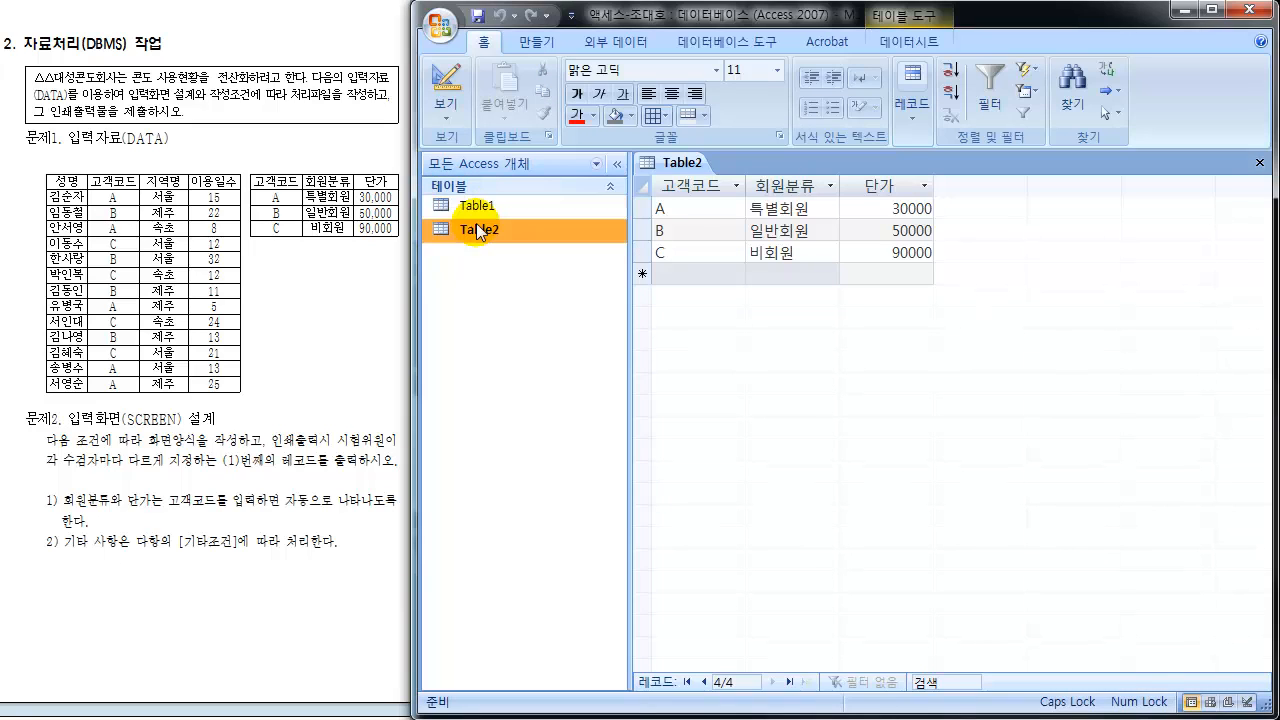
pyautogui.click(478, 211)
pyautogui.click(474, 231)
pyautogui.click(475, 206)
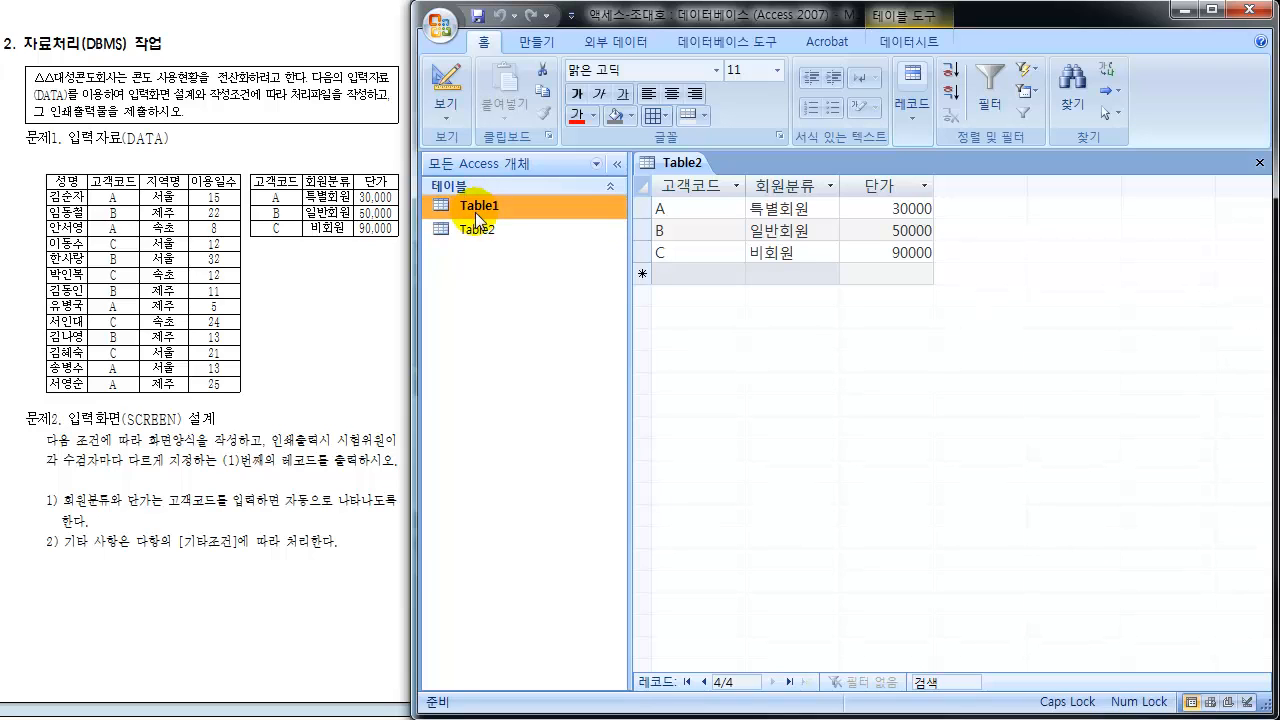
pyautogui.click(474, 232)
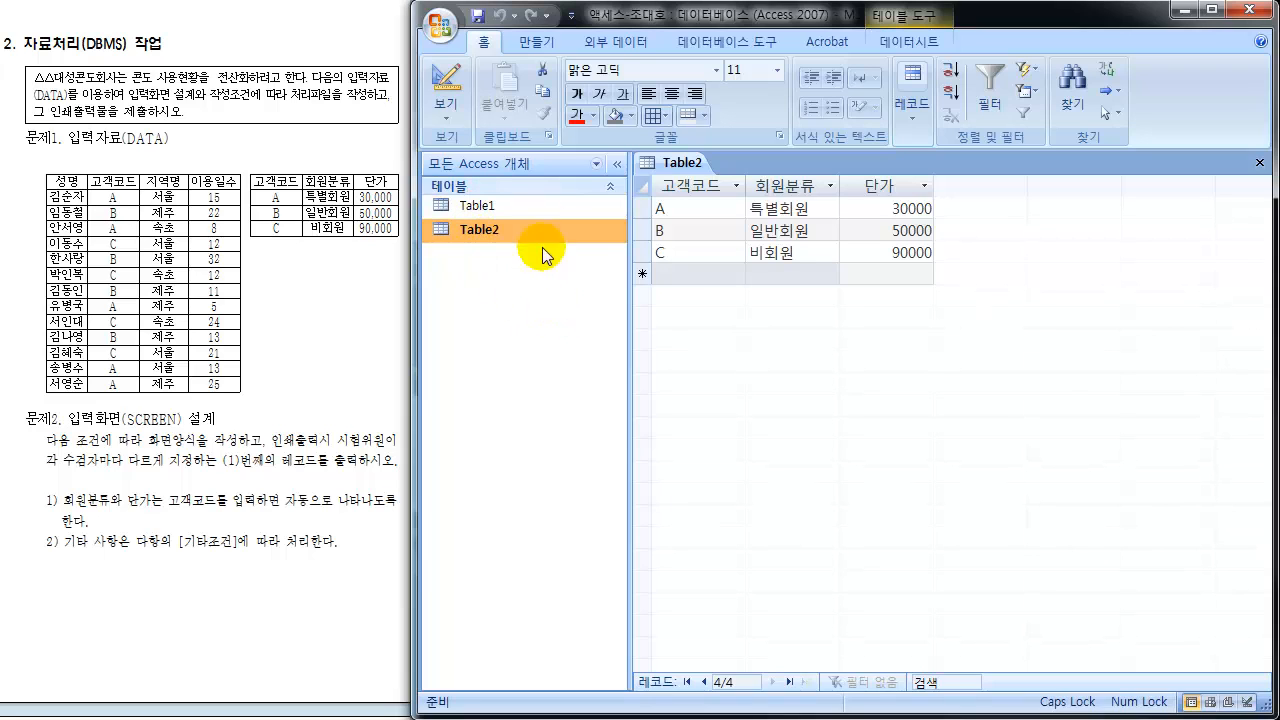
pyautogui.click(509, 161)
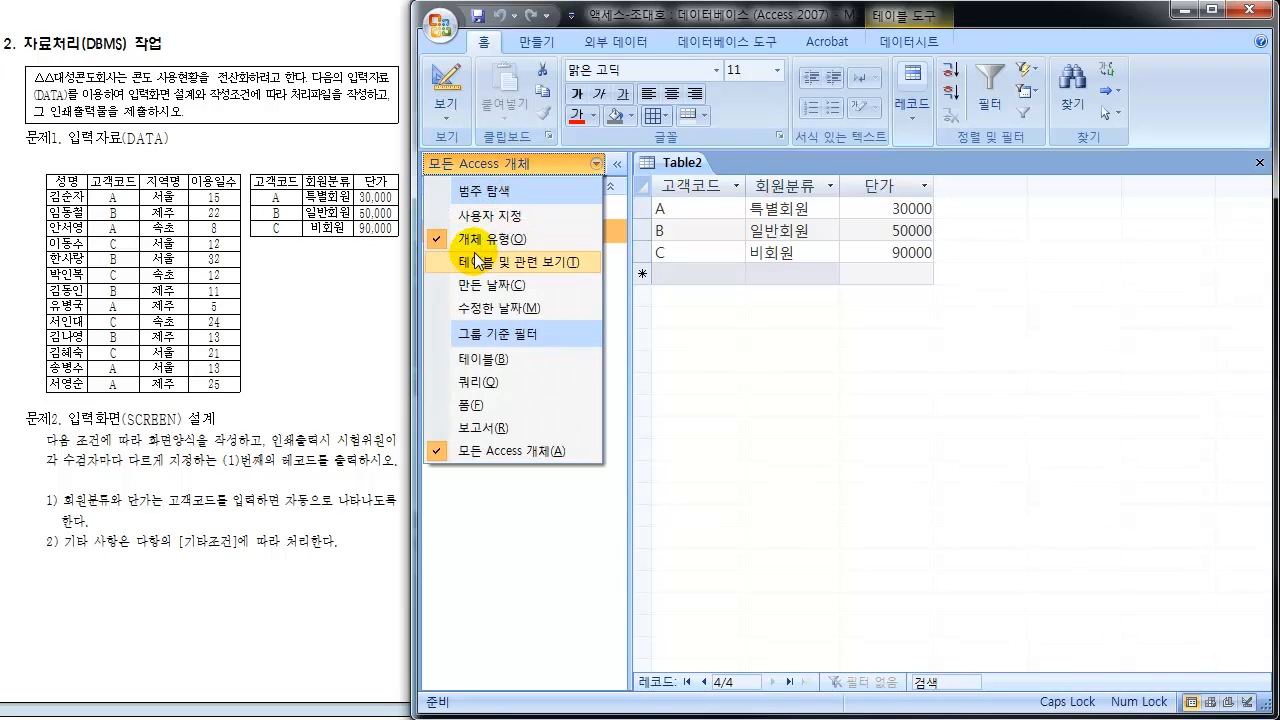
pyautogui.click(516, 544)
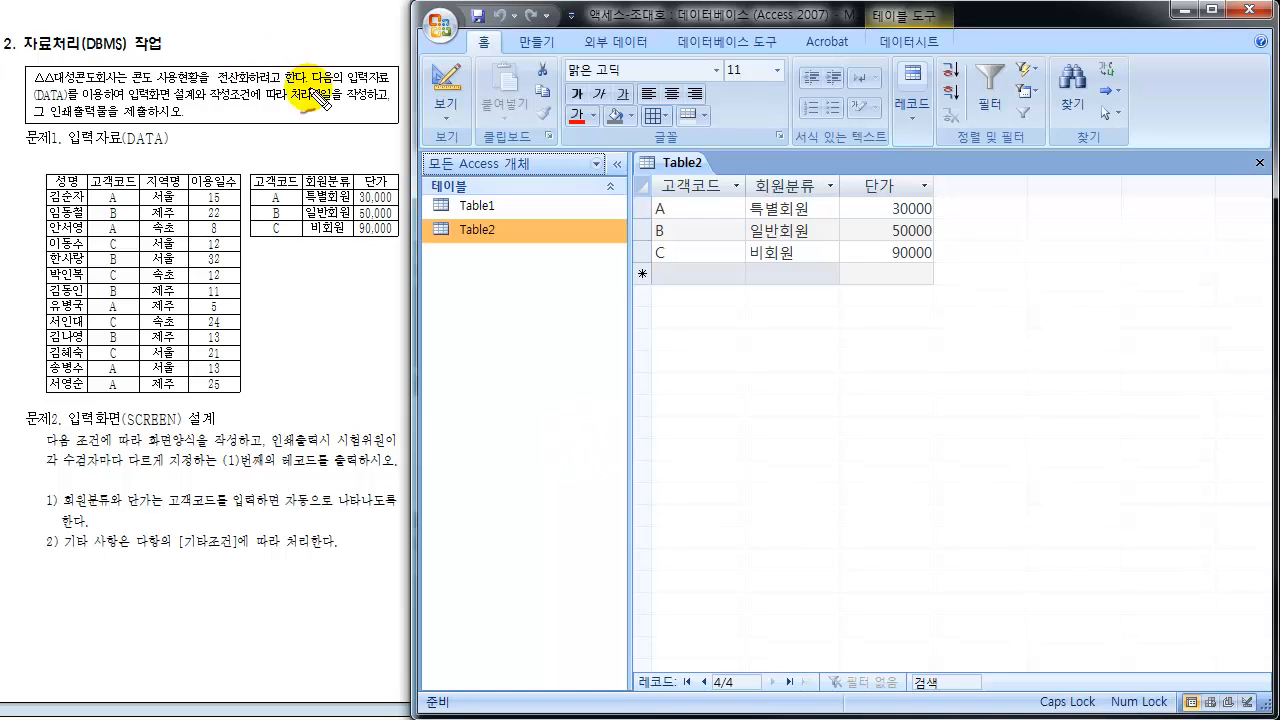
pyautogui.moveTo(80, 62)
pyautogui.mouseDown()
pyautogui.moveTo(160, 40)
pyautogui.moveTo(80, 46)
pyautogui.moveTo(348, 46)
pyautogui.moveTo(340, 58)
pyautogui.mouseUp()
pyautogui.moveTo(195, 45)
pyautogui.mouseDown()
pyautogui.moveTo(182, 104)
pyautogui.moveTo(208, 119)
pyautogui.moveTo(195, 139)
pyautogui.mouseUp()
pyautogui.moveTo(222, 36); pyautogui.dragTo(224, 33)
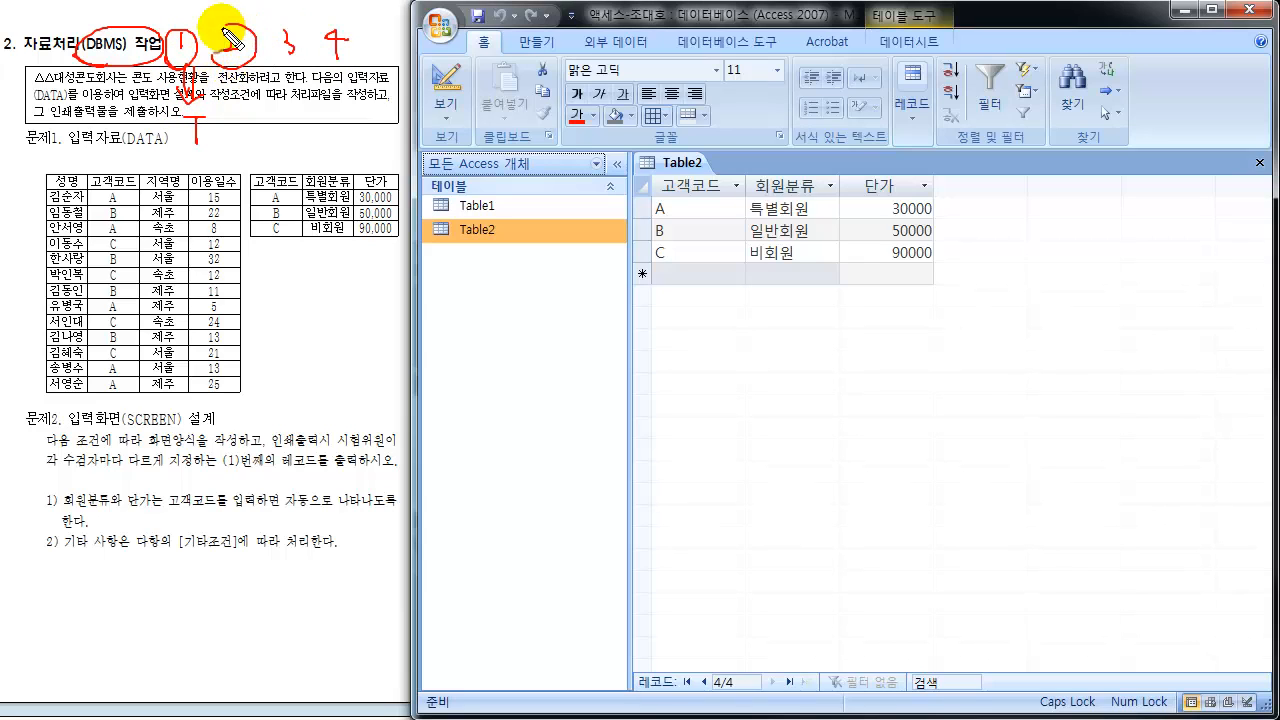
pyautogui.moveTo(205, 127)
pyautogui.mouseDown()
pyautogui.moveTo(222, 128)
pyautogui.moveTo(215, 139)
pyautogui.mouseUp()
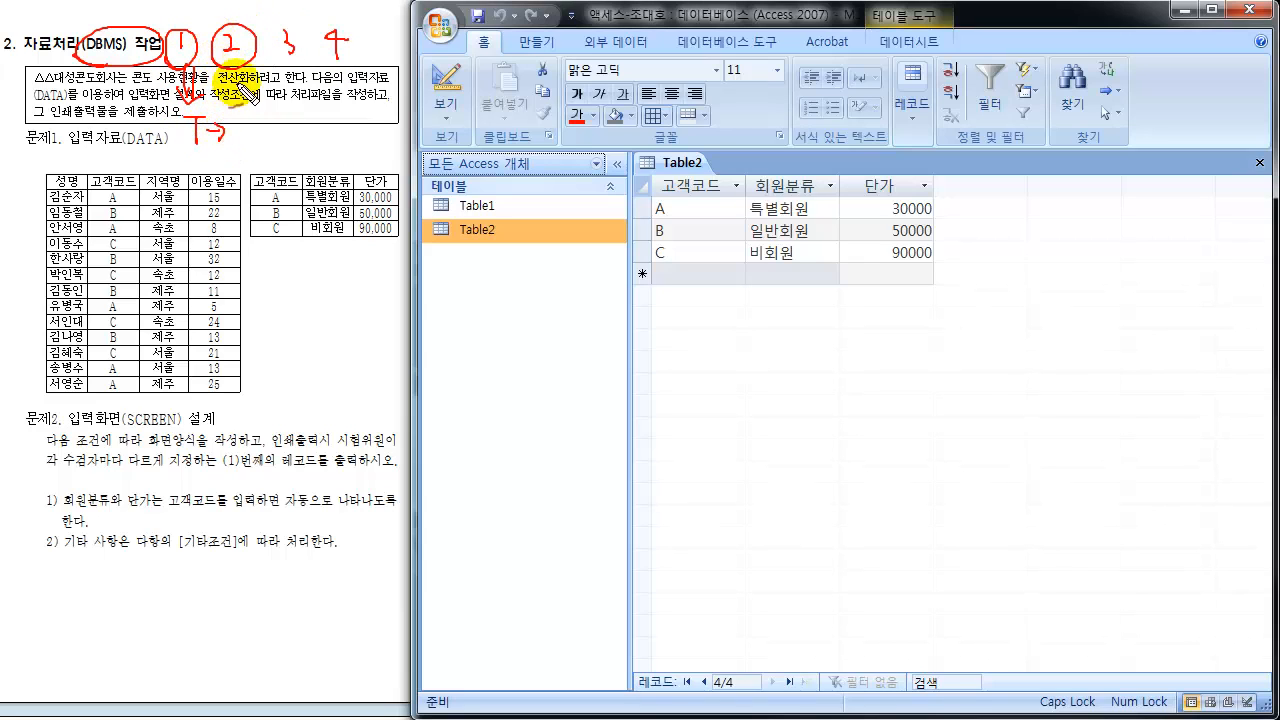
pyautogui.moveTo(236, 74); pyautogui.dragTo(241, 106)
pyautogui.moveTo(229, 98)
pyautogui.mouseDown()
pyautogui.moveTo(267, 158)
pyautogui.moveTo(287, 125)
pyautogui.mouseUp()
pyautogui.moveTo(300, 30)
pyautogui.mouseDown()
pyautogui.moveTo(283, 37)
pyautogui.moveTo(300, 121)
pyautogui.moveTo(318, 125)
pyautogui.moveTo(305, 156)
pyautogui.mouseUp()
pyautogui.moveTo(304, 138); pyautogui.dragTo(352, 119)
pyautogui.moveTo(340, 28)
pyautogui.mouseDown()
pyautogui.moveTo(362, 36)
pyautogui.moveTo(325, 50)
pyautogui.moveTo(366, 102)
pyautogui.moveTo(383, 97)
pyautogui.moveTo(366, 154)
pyautogui.moveTo(380, 126)
pyautogui.moveTo(371, 143)
pyautogui.moveTo(385, 156)
pyautogui.mouseUp()
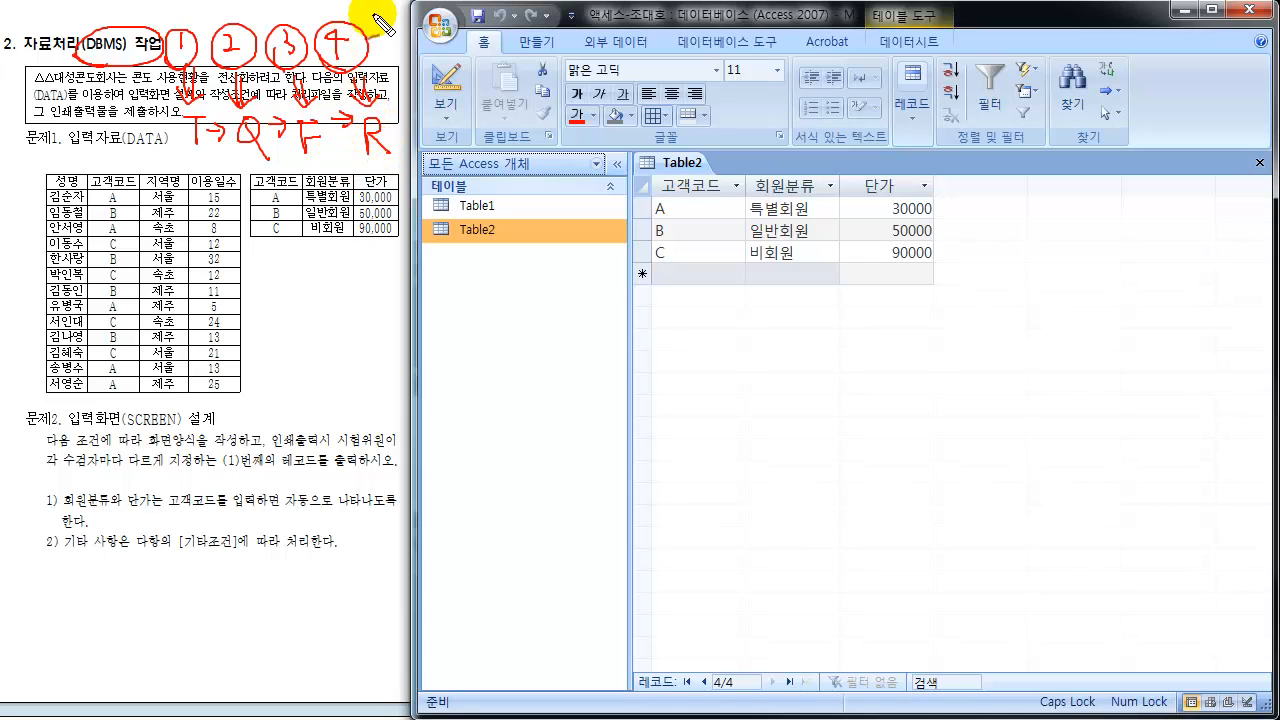
pyautogui.moveTo(371, 12); pyautogui.dragTo(386, 40)
pyautogui.moveTo(166, 12); pyautogui.dragTo(164, 60)
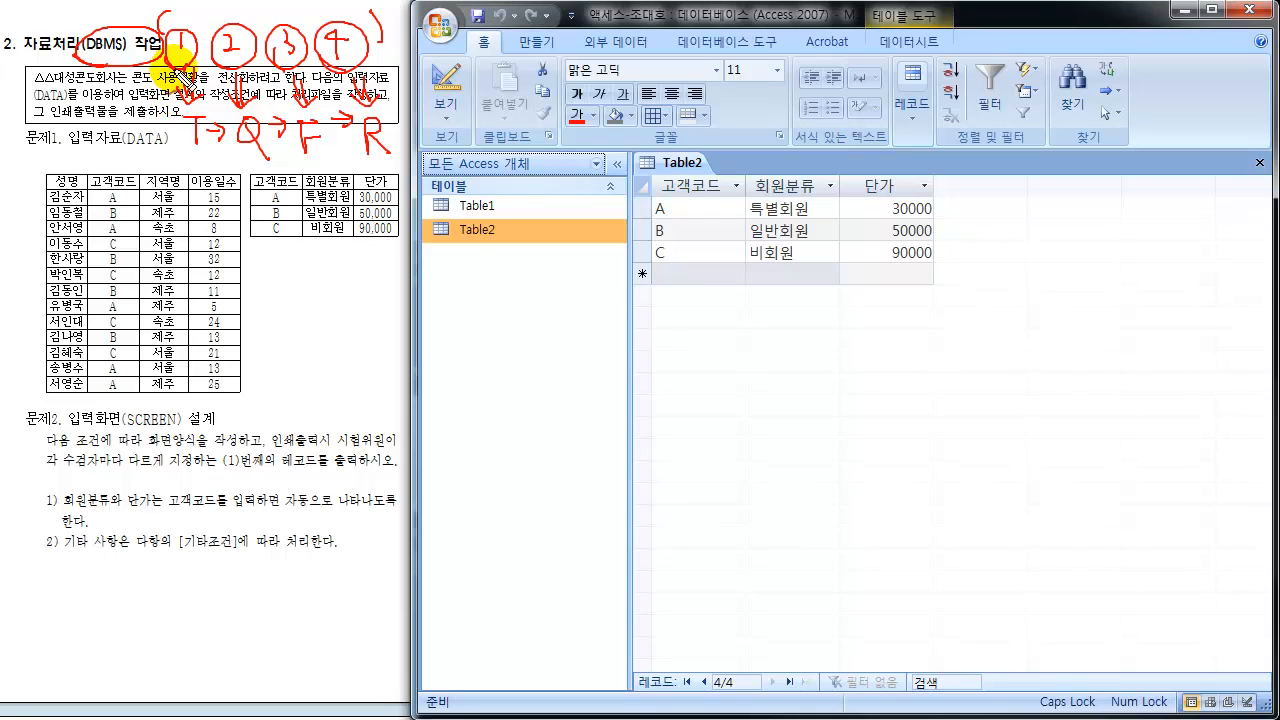
pyautogui.press('Escape')
pyautogui.click(571, 290)
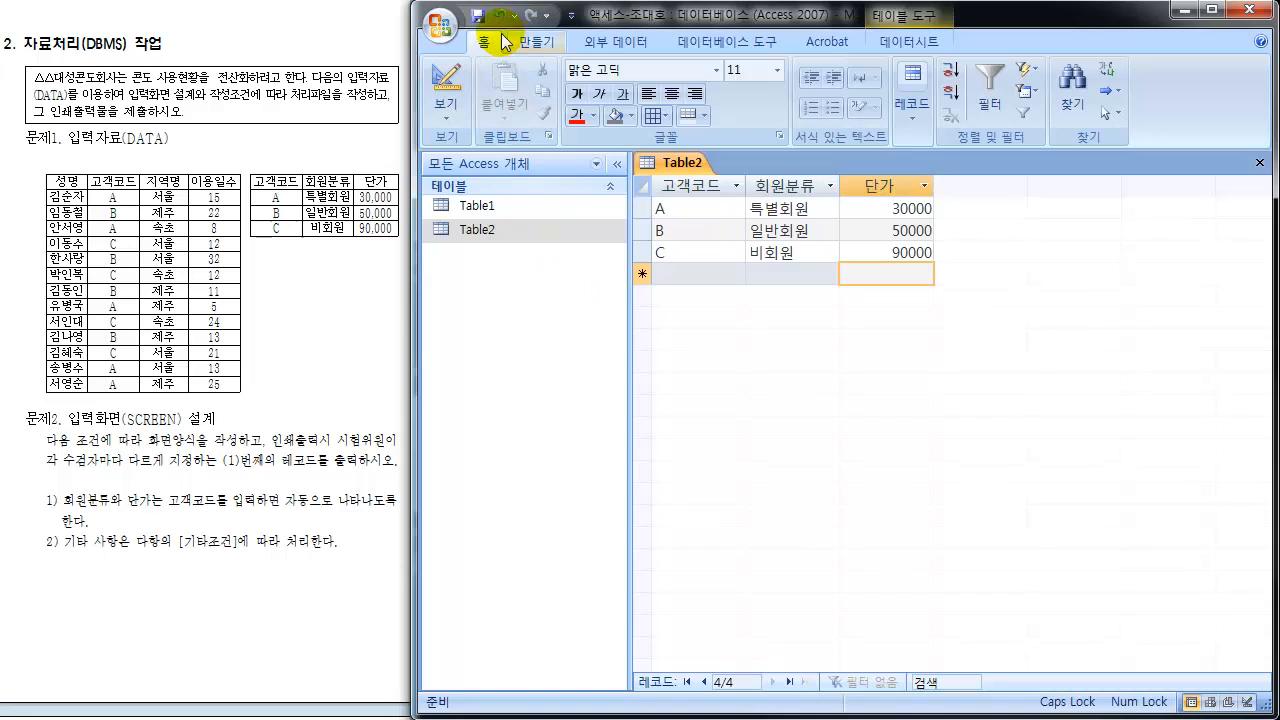
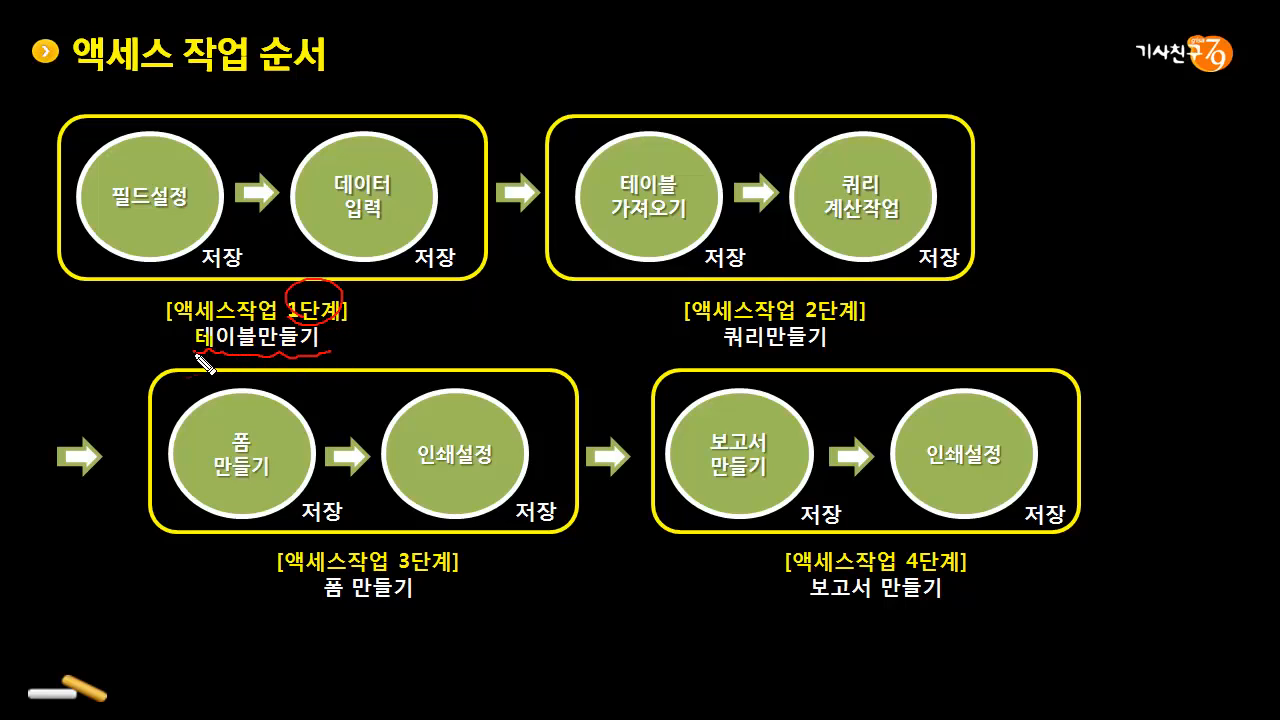
pyautogui.moveTo(148, 138)
pyautogui.mouseDown()
pyautogui.moveTo(150, 160)
pyautogui.moveTo(175, 128)
pyautogui.mouseUp()
pyautogui.moveTo(112, 198)
pyautogui.mouseDown()
pyautogui.moveTo(178, 195)
pyautogui.moveTo(110, 200)
pyautogui.moveTo(185, 215)
pyautogui.moveTo(175, 220)
pyautogui.moveTo(160, 185)
pyautogui.moveTo(150, 235)
pyautogui.moveTo(190, 190)
pyautogui.moveTo(150, 196)
pyautogui.moveTo(291, 166)
pyautogui.moveTo(418, 200)
pyautogui.moveTo(348, 212)
pyautogui.moveTo(368, 245)
pyautogui.moveTo(340, 226)
pyautogui.mouseUp()
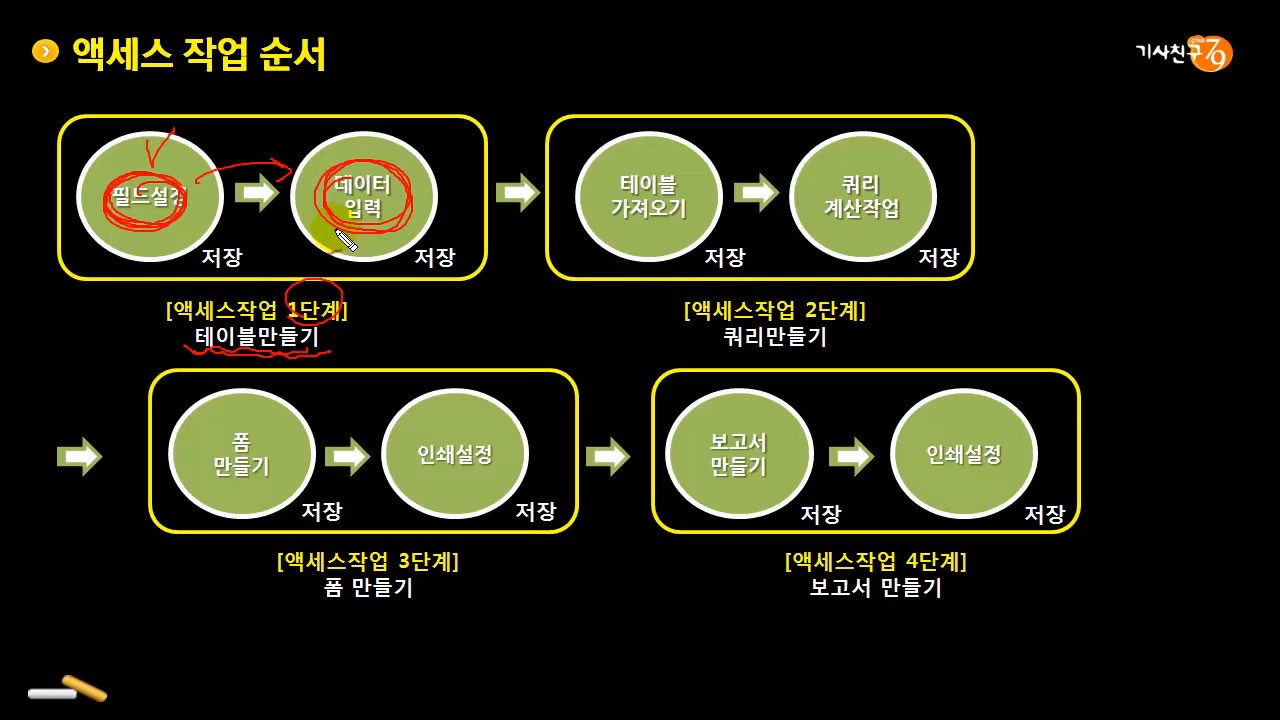
pyautogui.moveTo(246, 248); pyautogui.dragTo(265, 242)
pyautogui.moveTo(455, 258); pyautogui.dragTo(482, 250)
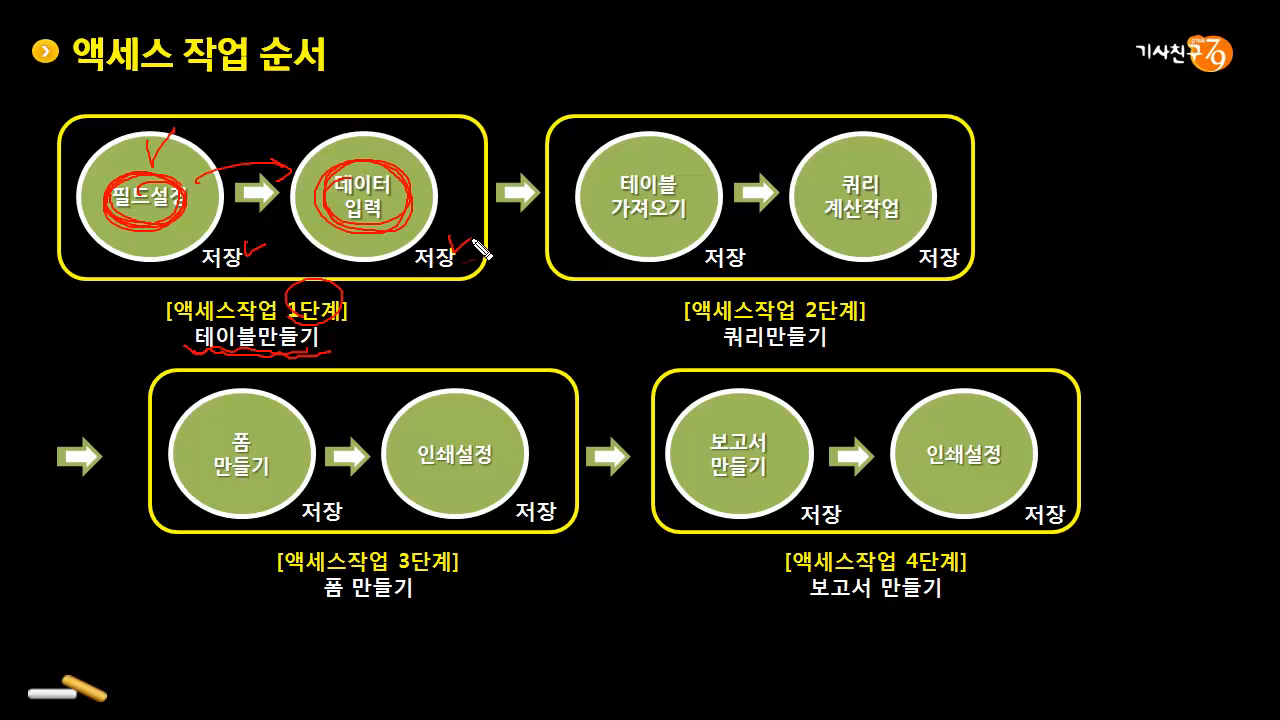
pyautogui.moveTo(840, 284)
pyautogui.mouseDown()
pyautogui.moveTo(872, 304)
pyautogui.moveTo(812, 300)
pyautogui.mouseUp()
pyautogui.moveTo(730, 352); pyautogui.dragTo(800, 356)
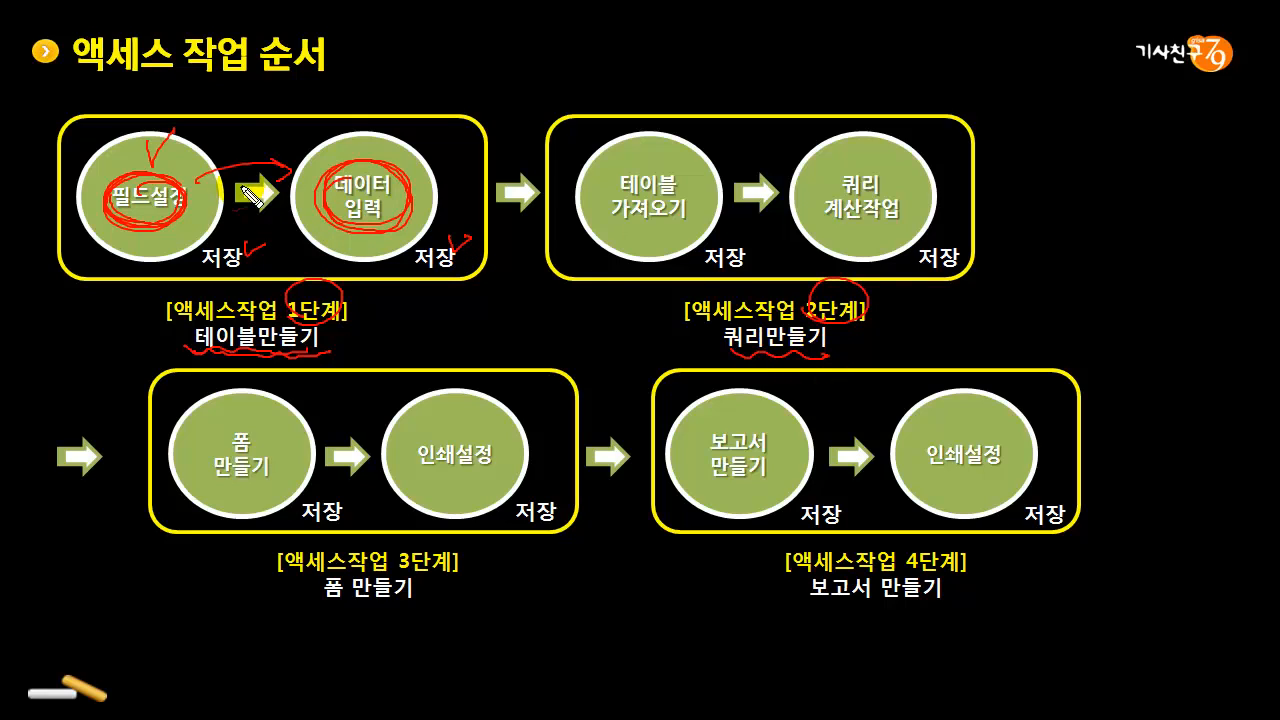
pyautogui.moveTo(355, 187)
pyautogui.mouseDown()
pyautogui.moveTo(314, 118)
pyautogui.moveTo(530, 124)
pyautogui.moveTo(520, 145)
pyautogui.mouseUp()
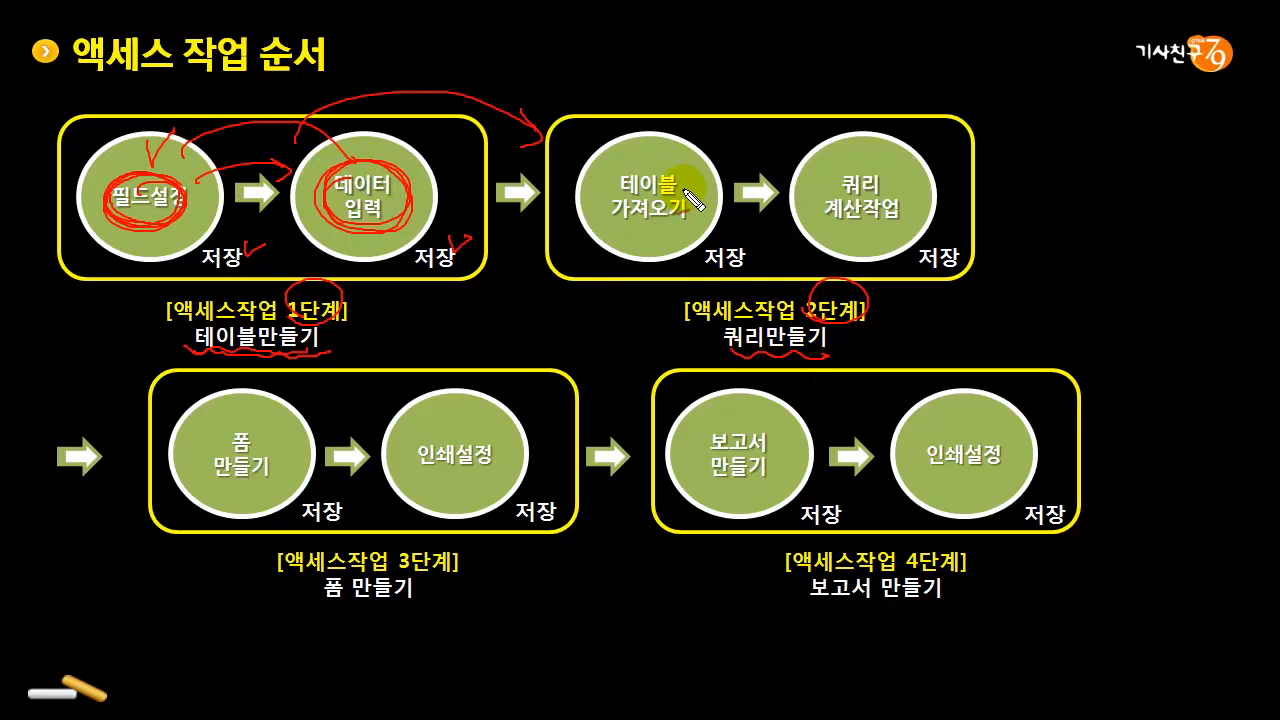
pyautogui.moveTo(671, 180)
pyautogui.mouseDown()
pyautogui.moveTo(690, 240)
pyautogui.moveTo(623, 180)
pyautogui.moveTo(806, 168)
pyautogui.moveTo(870, 245)
pyautogui.moveTo(820, 155)
pyautogui.moveTo(835, 240)
pyautogui.mouseUp()
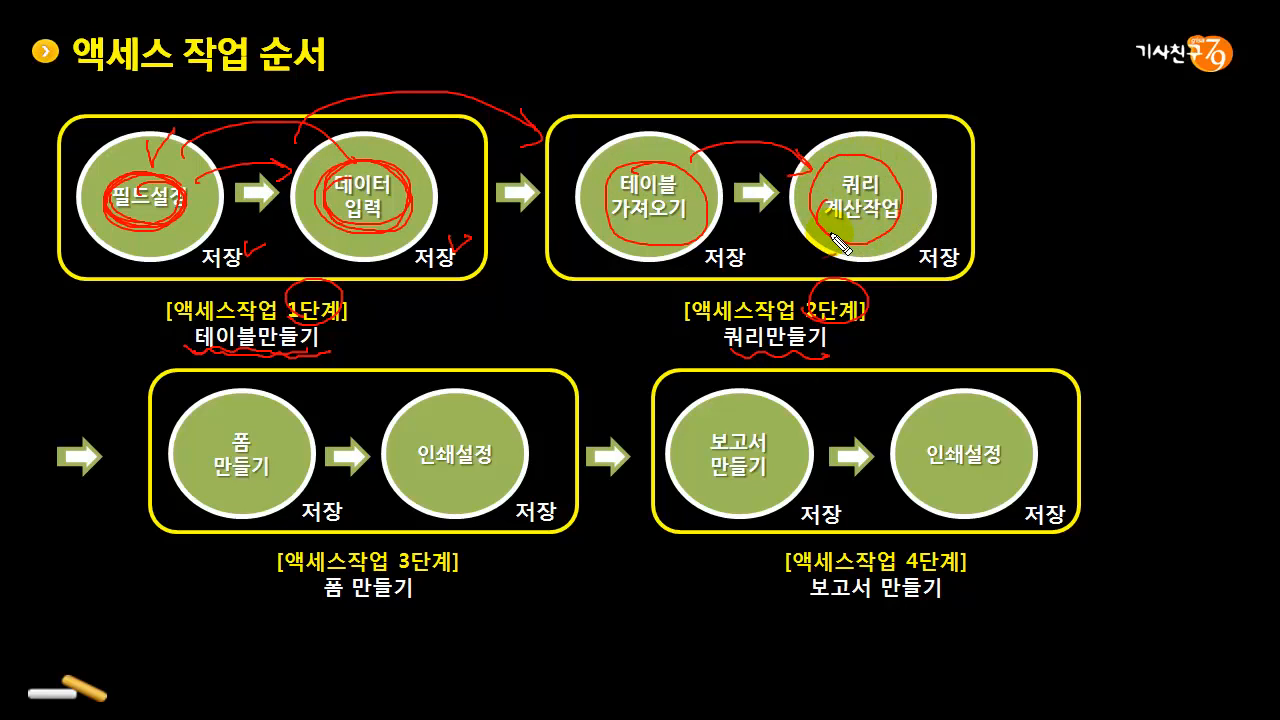
pyautogui.press('Escape')
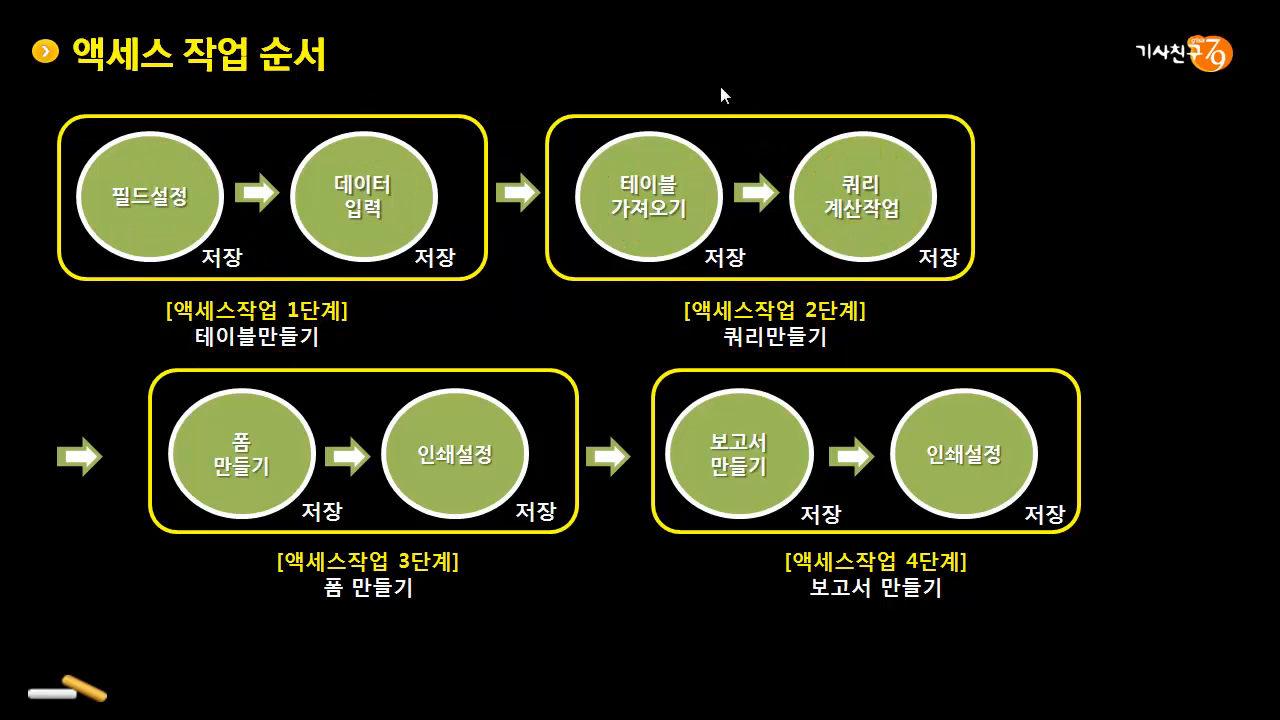